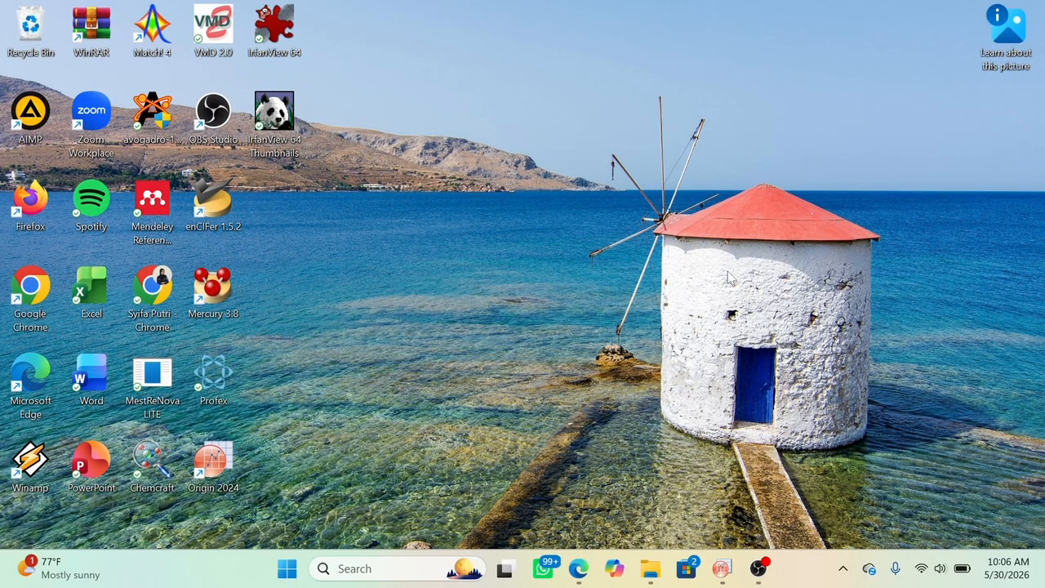
- Open the HAP ZNO 30 text file from the FTIR "set data 2" folder and copy all of its data
{"action": "left_click", "coordinate": [646, 570]}
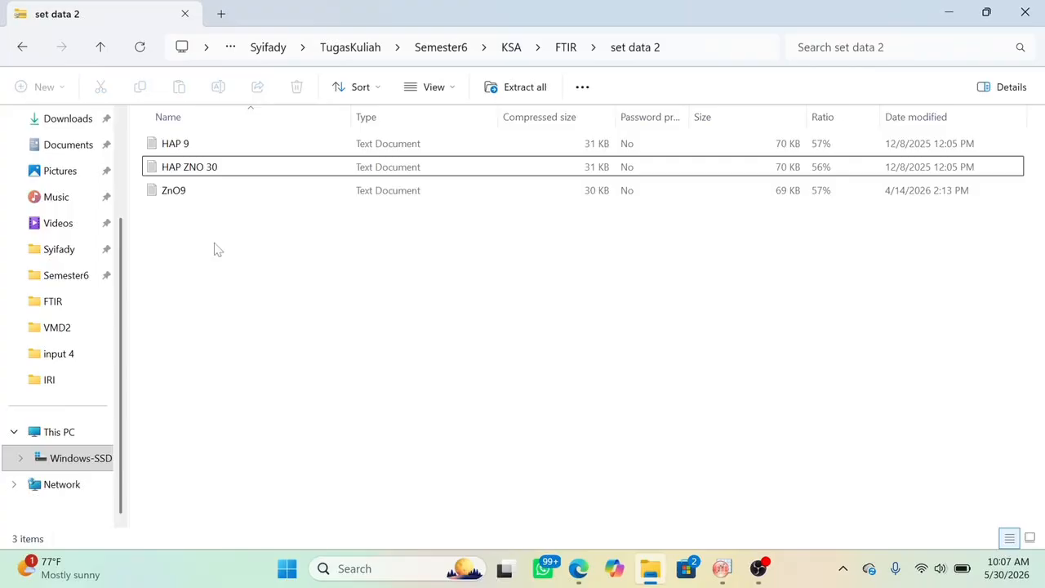
{"action": "left_click", "coordinate": [163, 167]}
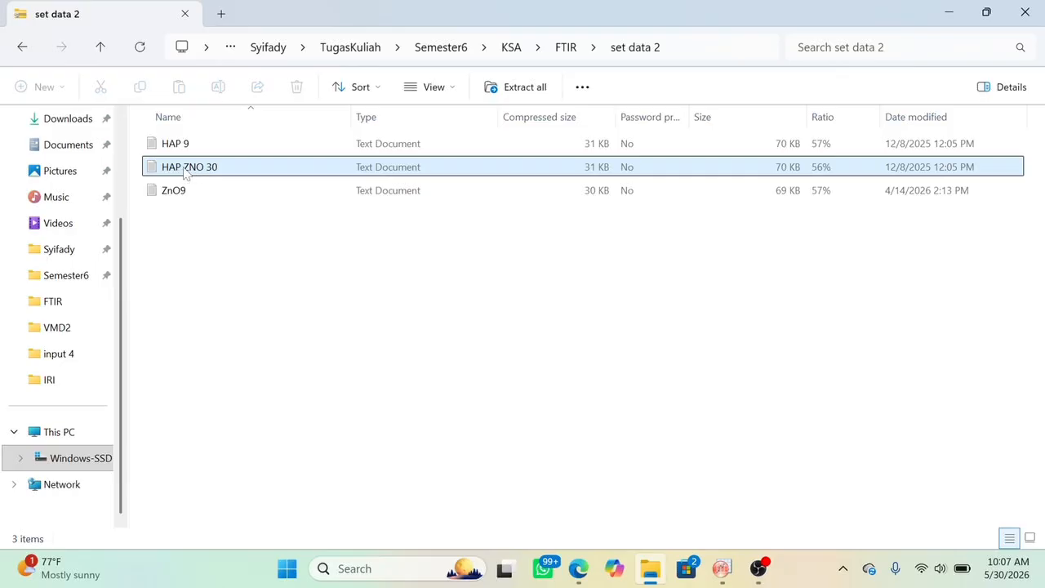
{"action": "double_click", "coordinate": [186, 169]}
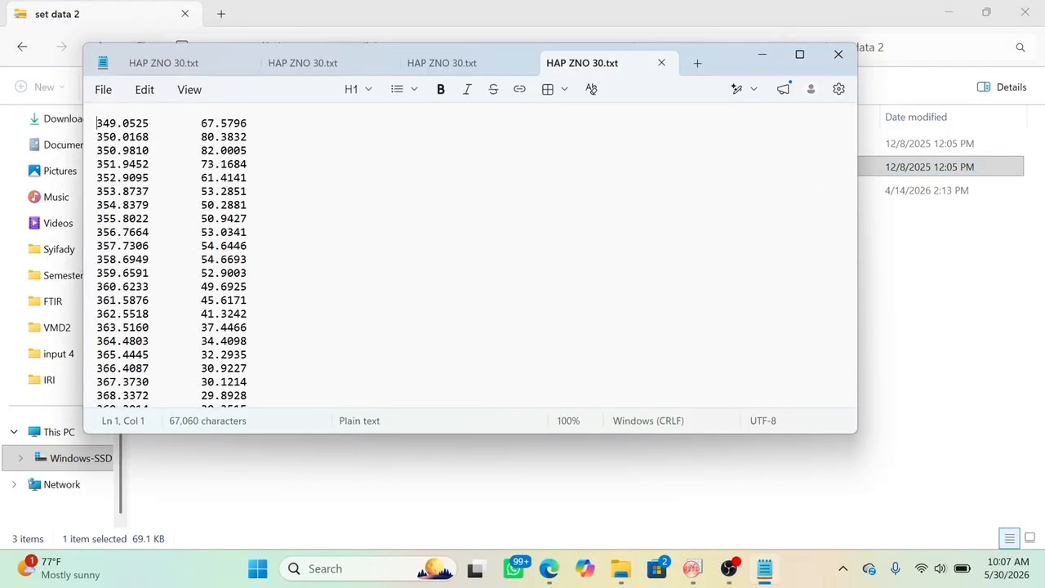
{"action": "left_click", "coordinate": [220, 191]}
{"action": "key", "text": "ctrl+a"}
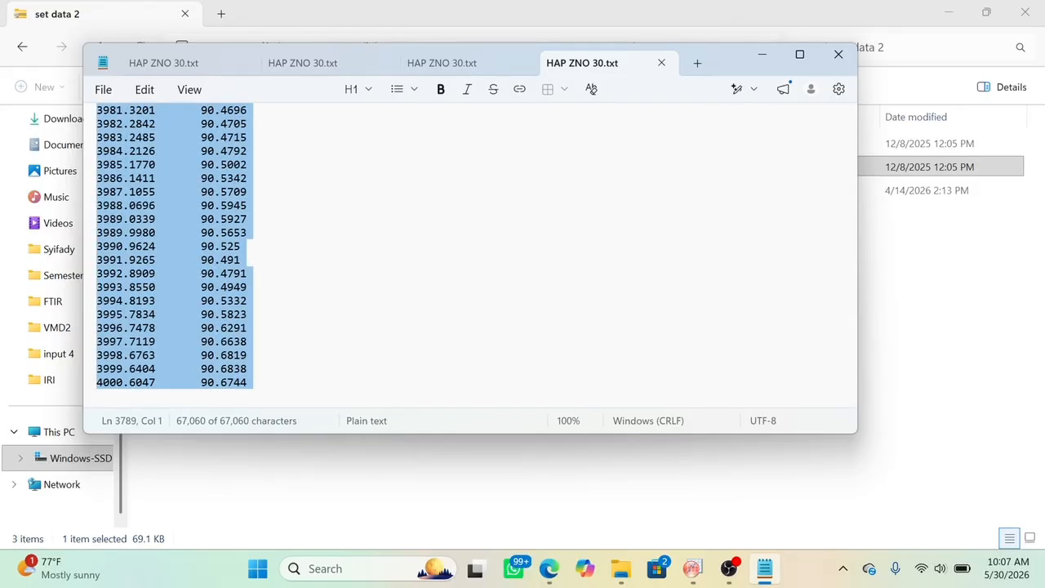
- Switch to Origin 2024, paste the copied data into the Book1 worksheet from row 1 of column A, and maximize the workbook
{"action": "left_click", "coordinate": [846, 490]}
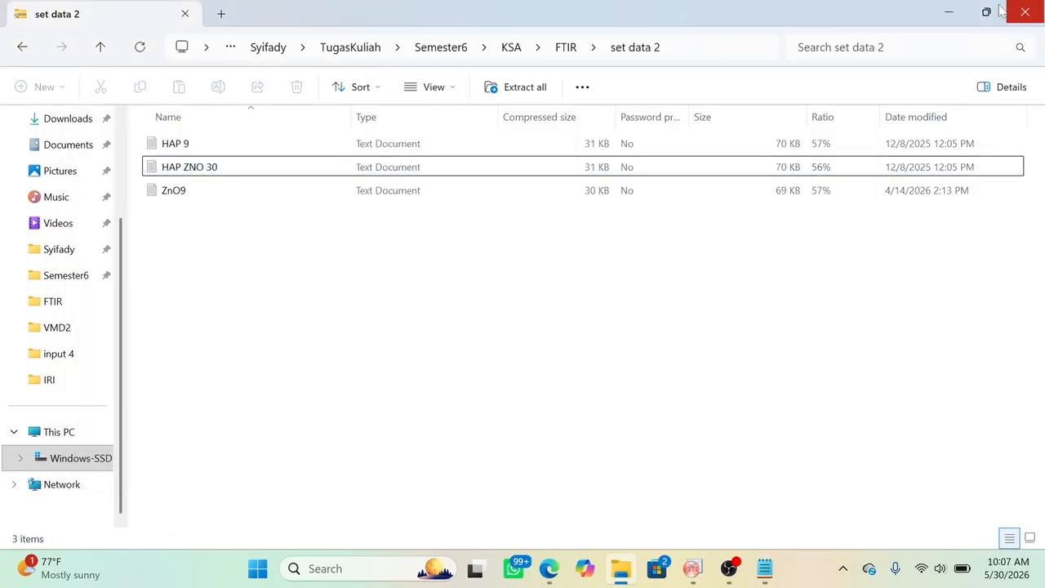
{"action": "left_click", "coordinate": [949, 12]}
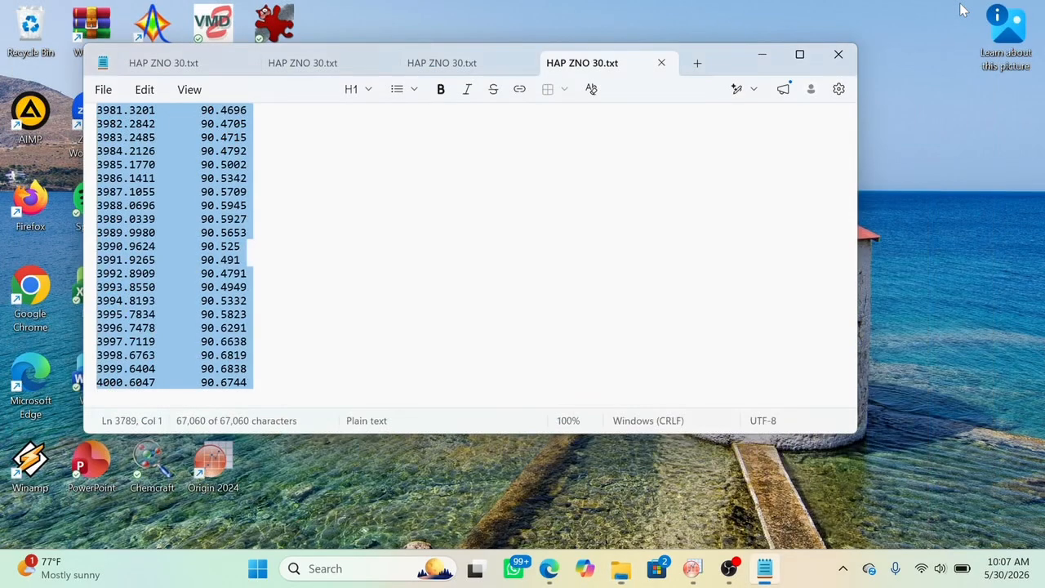
{"action": "left_click", "coordinate": [768, 54]}
{"action": "double_click", "coordinate": [234, 463]}
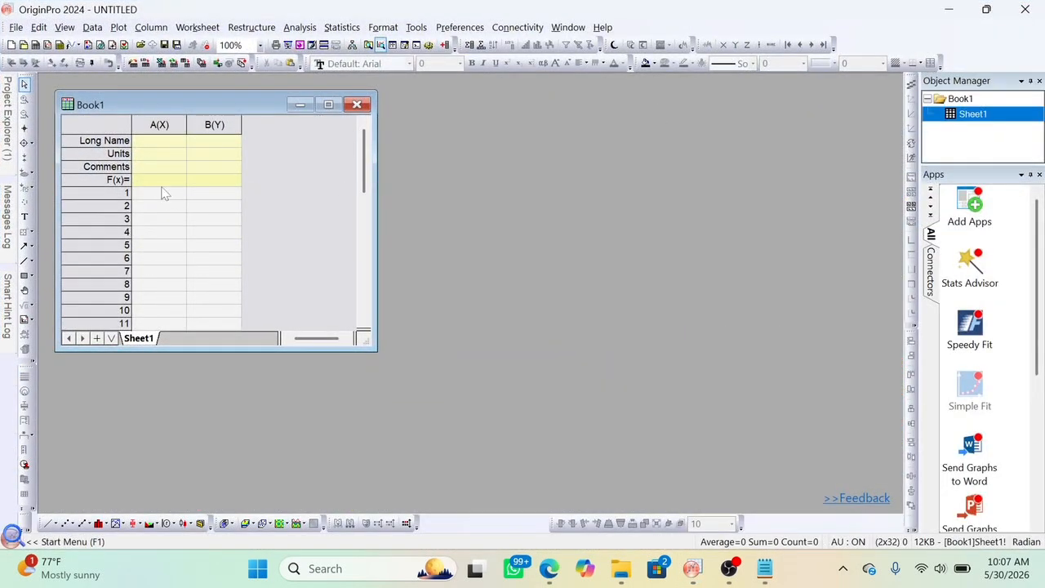
{"action": "left_click", "coordinate": [161, 192]}
{"action": "key", "text": "ctrl+v"}
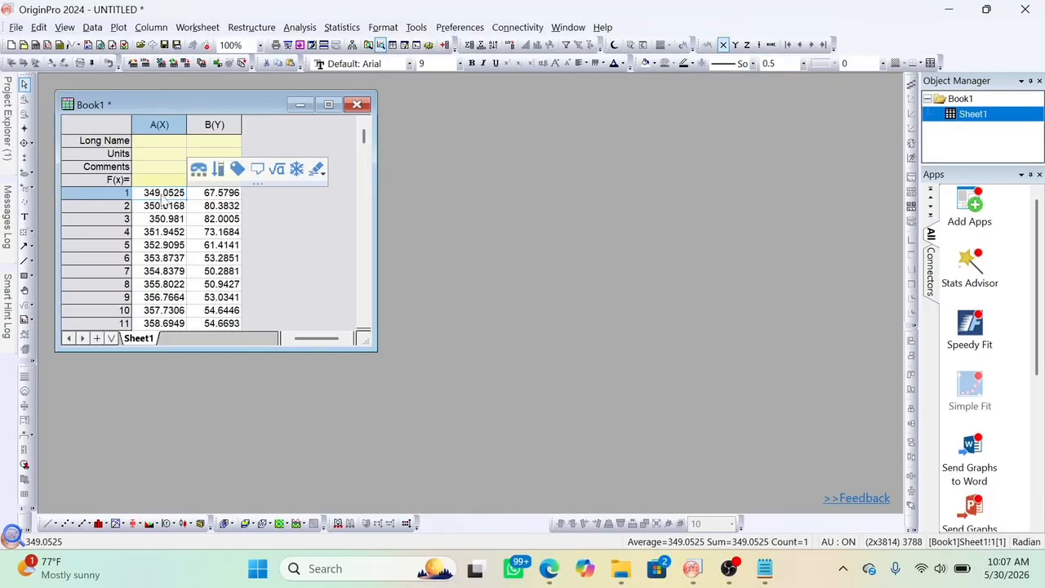
{"action": "left_click", "coordinate": [327, 104]}
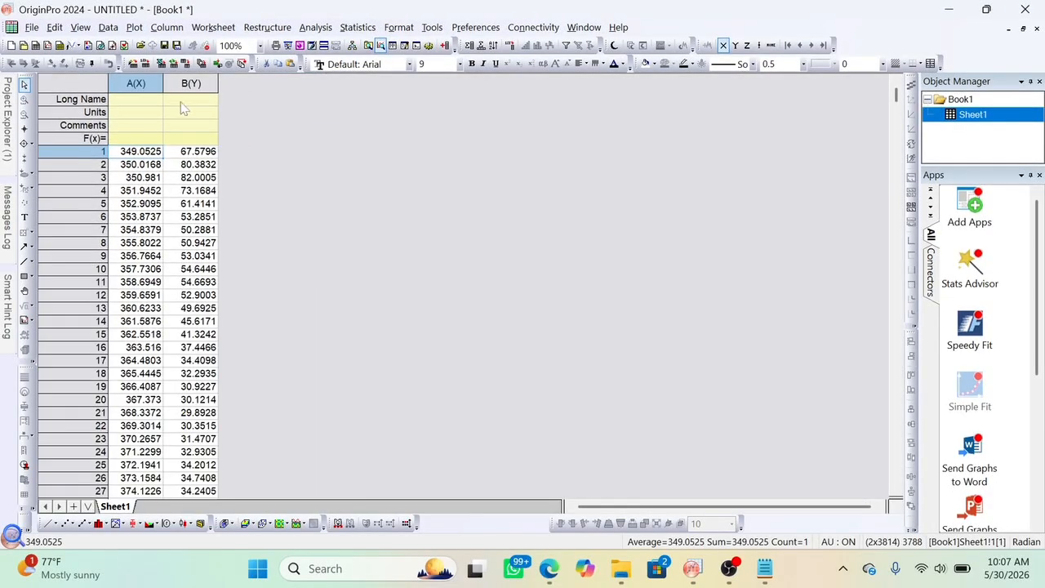
- Give column A the long name Wavenumber and the unit cm-1, with the -1 in superscript
{"action": "double_click", "coordinate": [139, 99]}
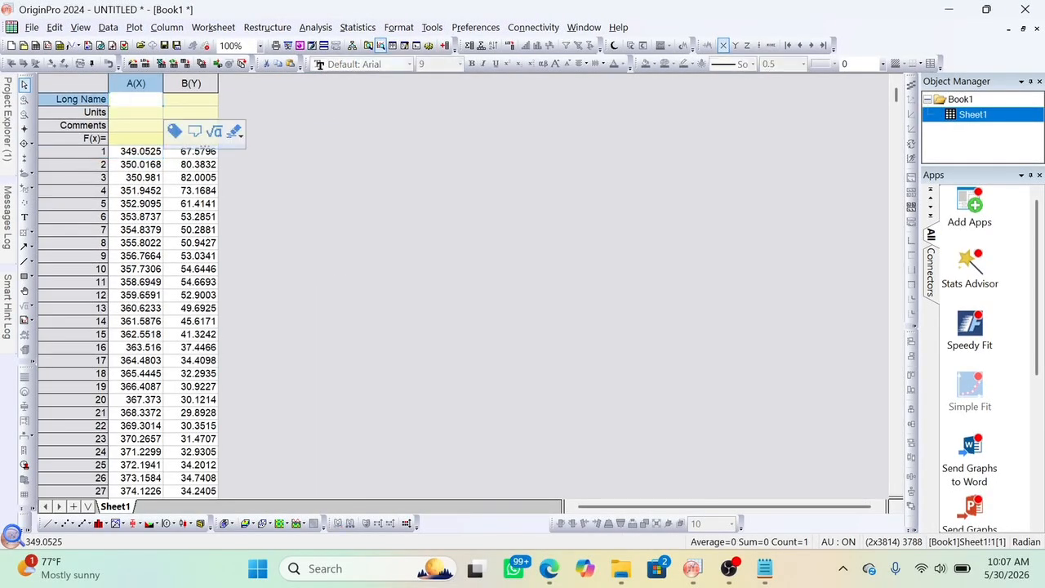
{"action": "type", "text": "Wavenumber"}
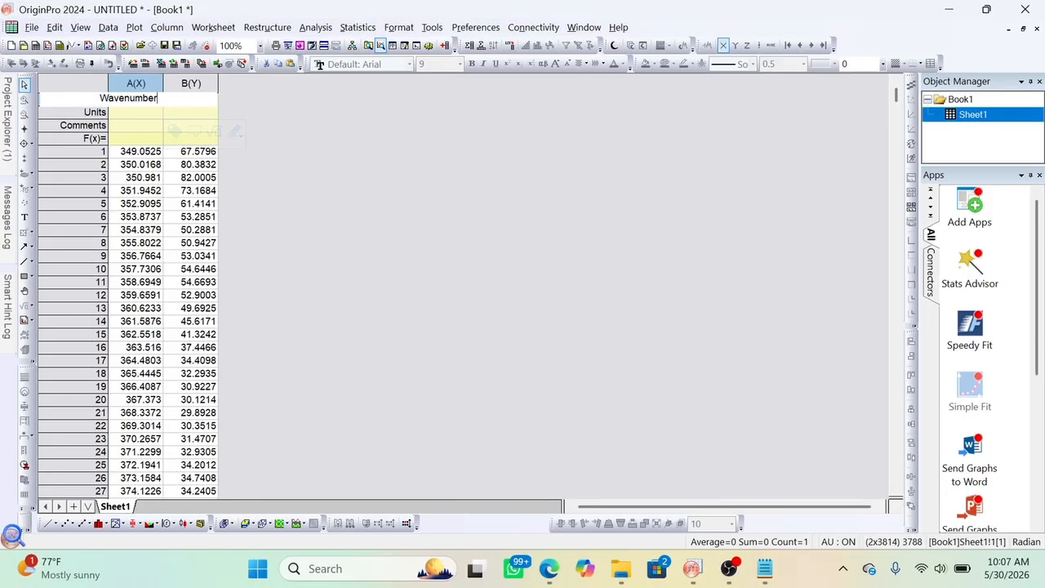
{"action": "left_click", "coordinate": [144, 116]}
{"action": "left_click", "coordinate": [144, 116]}
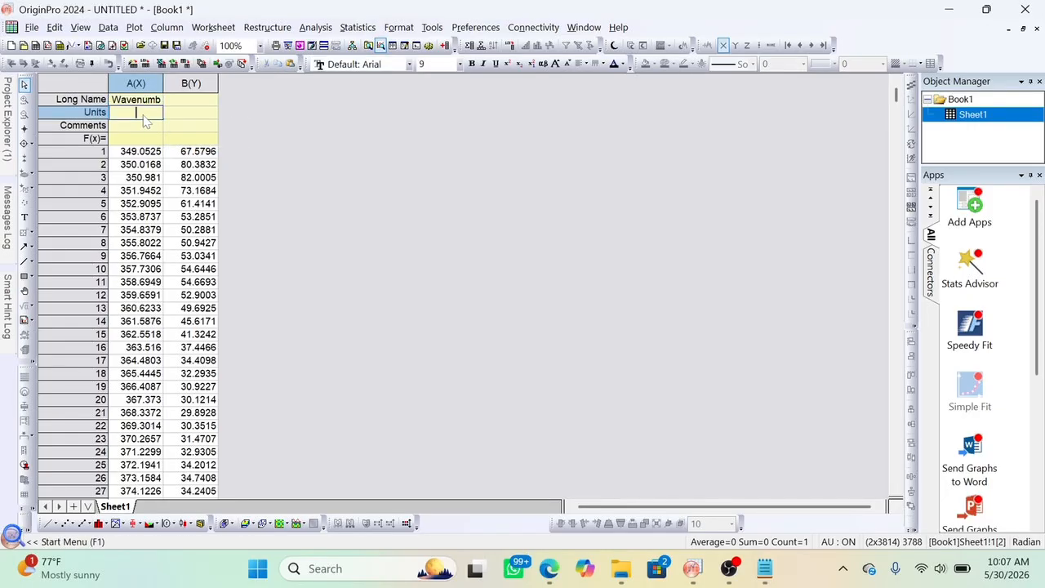
{"action": "type", "text": "cm-1"}
{"action": "key", "text": "shift+Left"}
{"action": "left_click", "coordinate": [507, 64]}
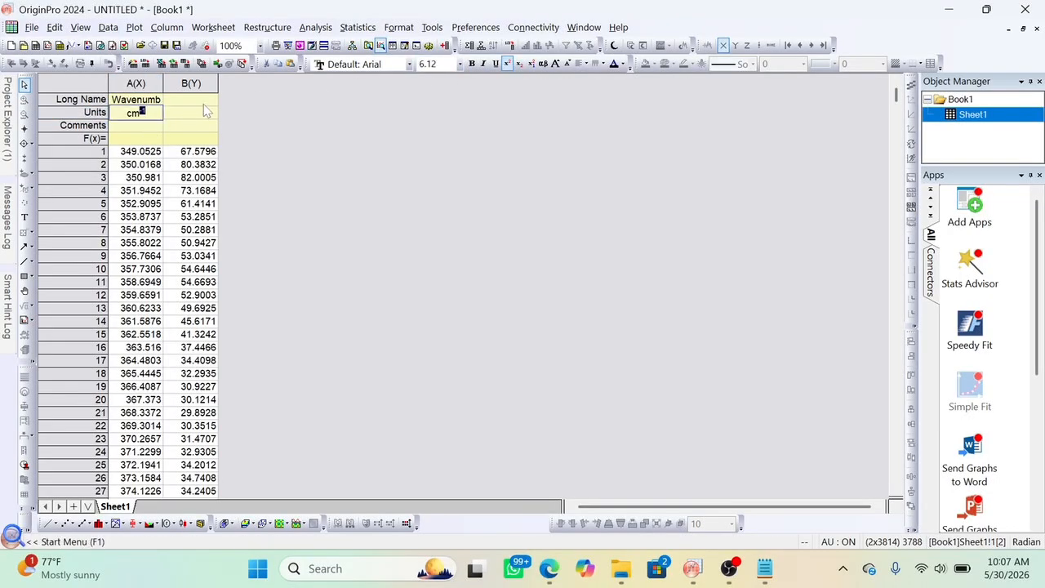
- Give column B the long name Transmittance and the unit %, and fit the widths of columns A and B to their names
{"action": "left_click", "coordinate": [196, 100]}
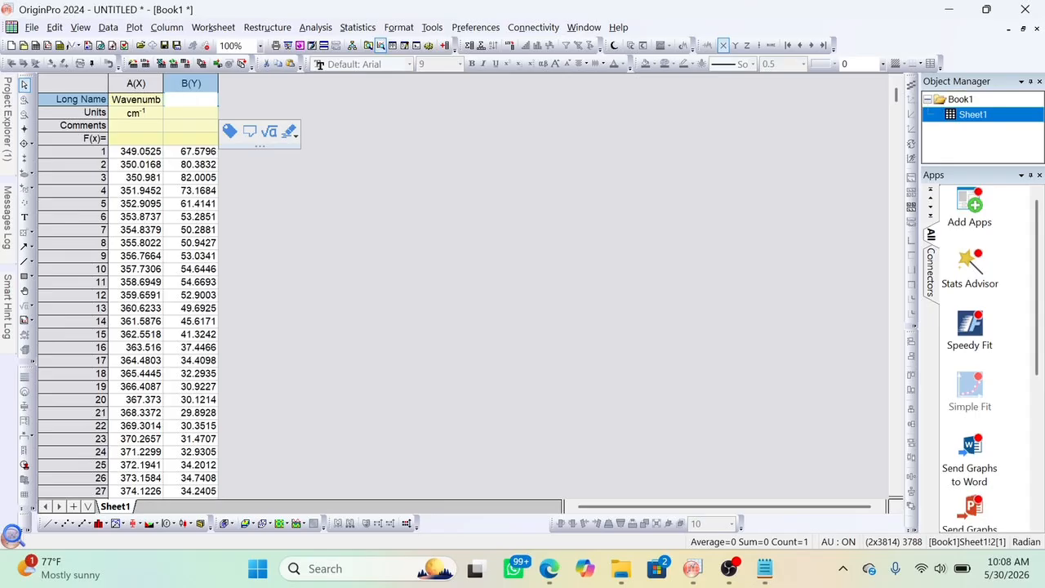
{"action": "type", "text": "Trans"}
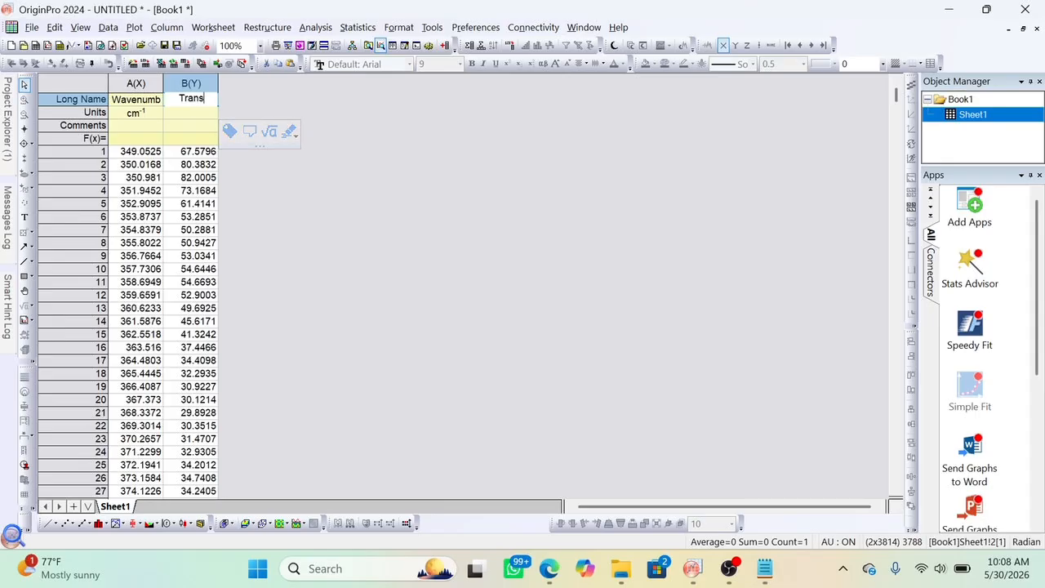
{"action": "type", "text": "mittance"}
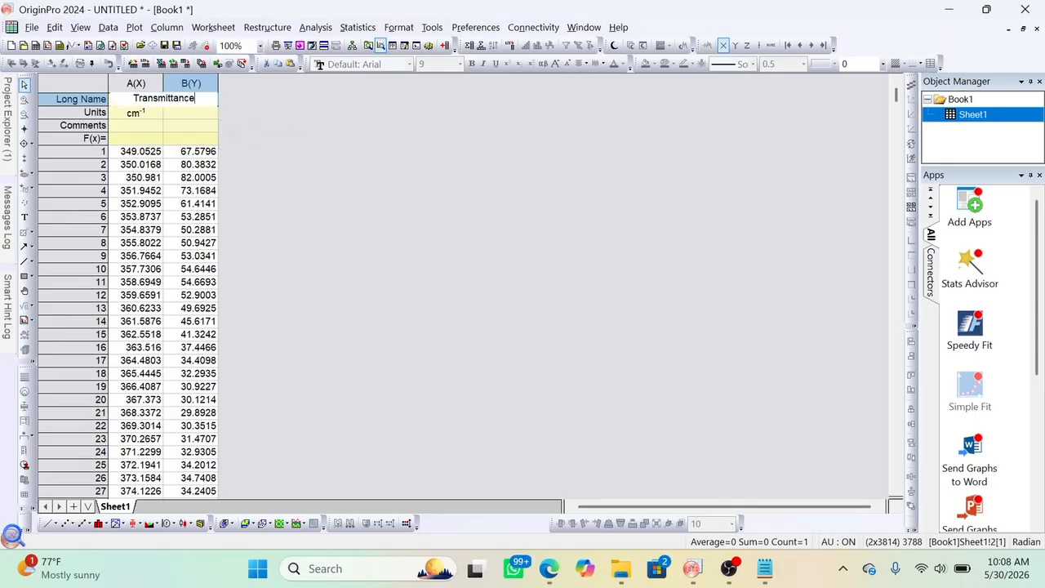
{"action": "left_click", "coordinate": [204, 111]}
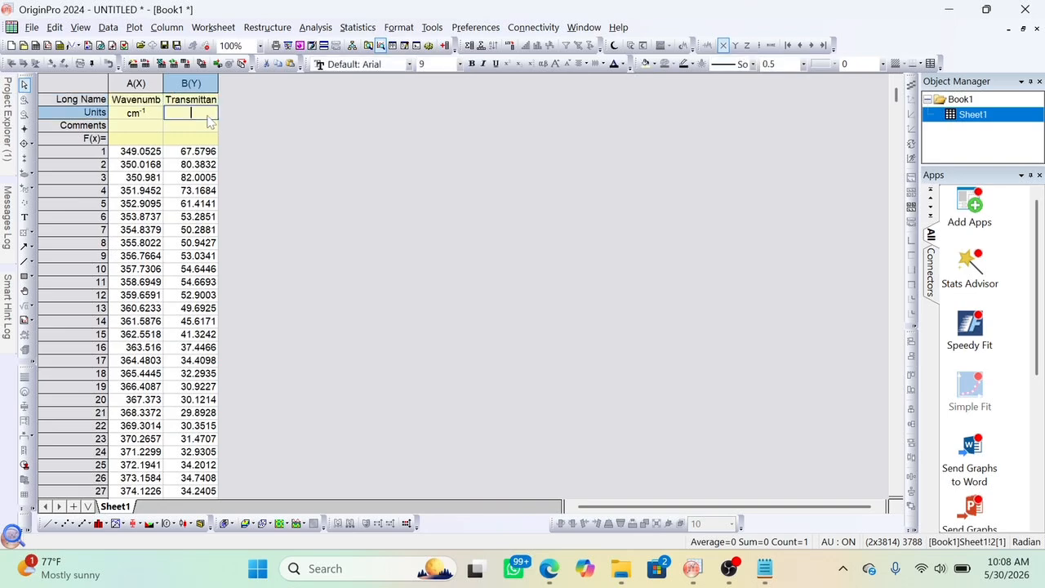
{"action": "type", "text": "%"}
{"action": "left_click", "coordinate": [244, 137]}
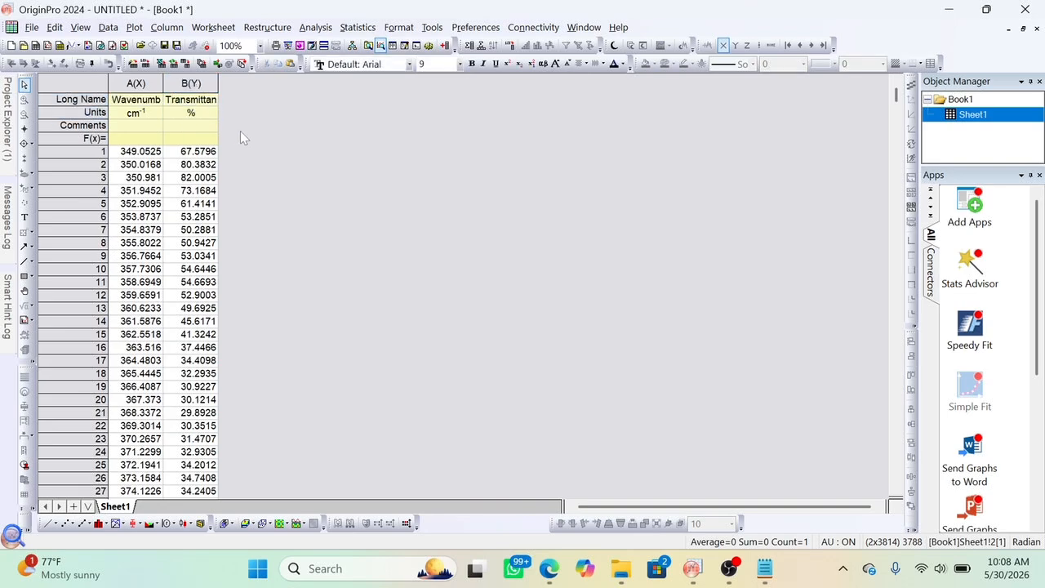
{"action": "double_click", "coordinate": [163, 79]}
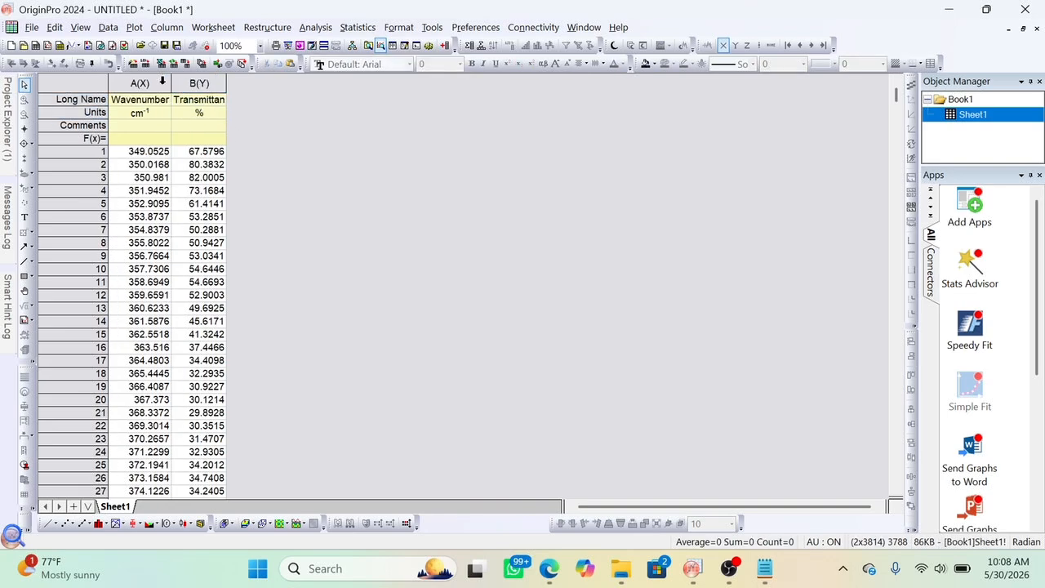
{"action": "double_click", "coordinate": [226, 81]}
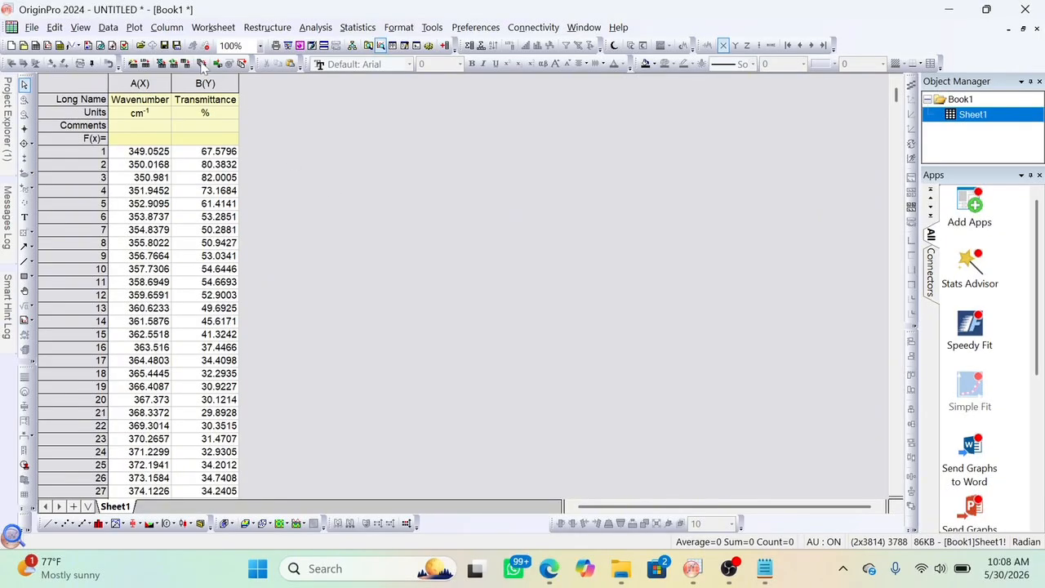
- Add one new column to the worksheet and give it the long name Absorbance
{"action": "left_click", "coordinate": [169, 28]}
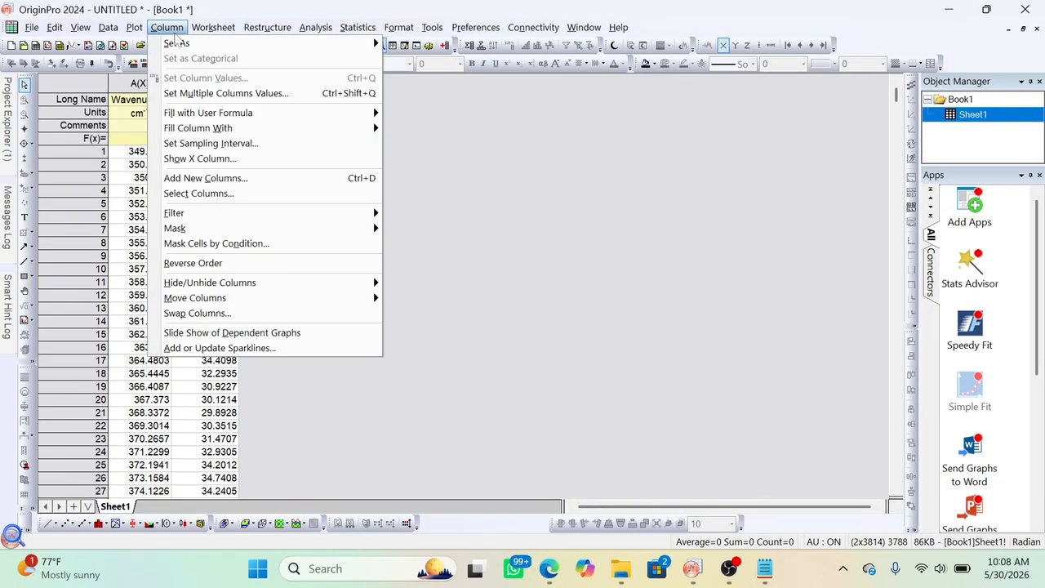
{"action": "left_click", "coordinate": [251, 179]}
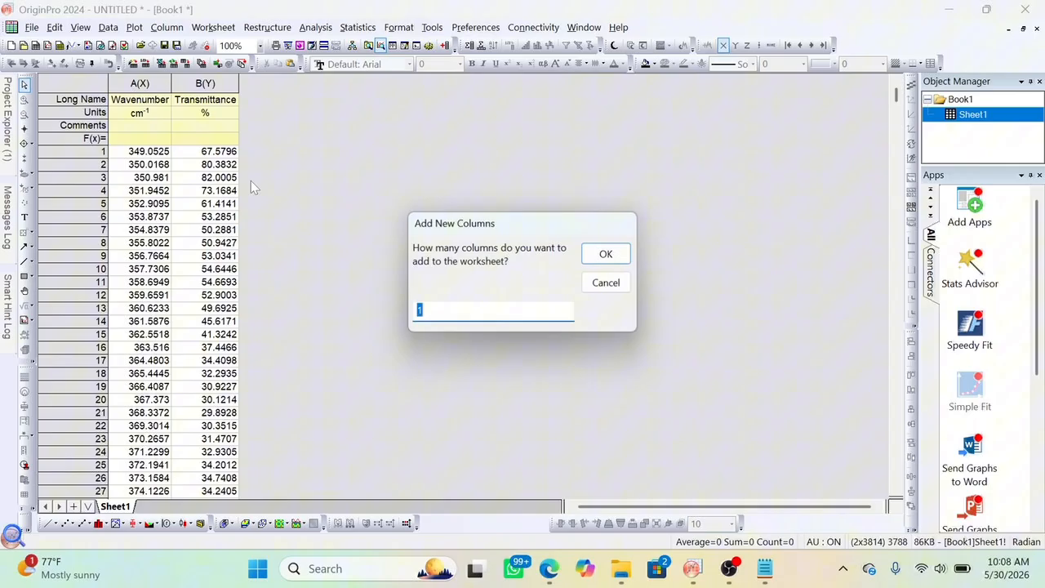
{"action": "left_click", "coordinate": [608, 254]}
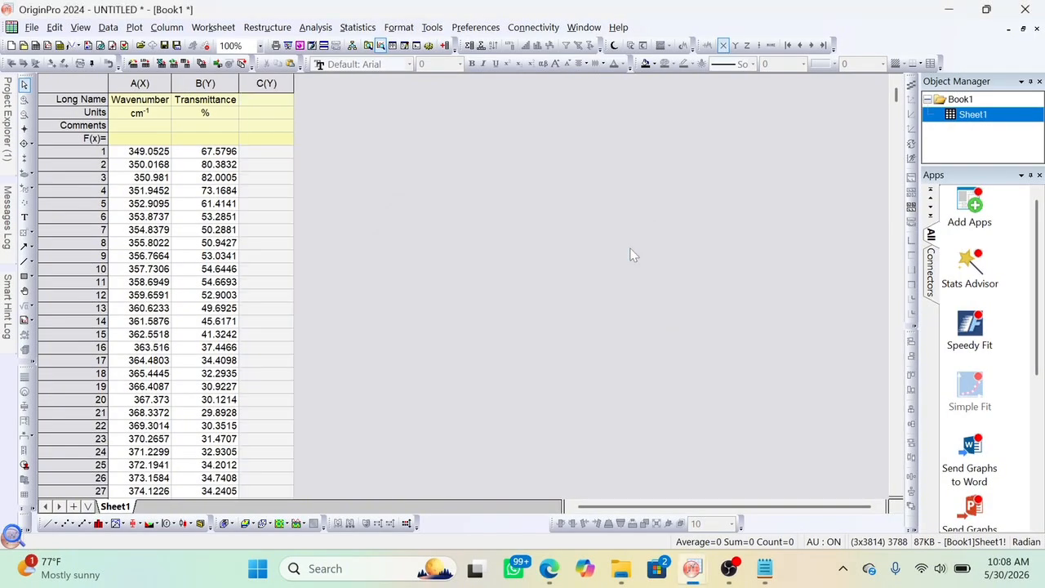
{"action": "double_click", "coordinate": [278, 105]}
{"action": "type", "text": "Abs"}
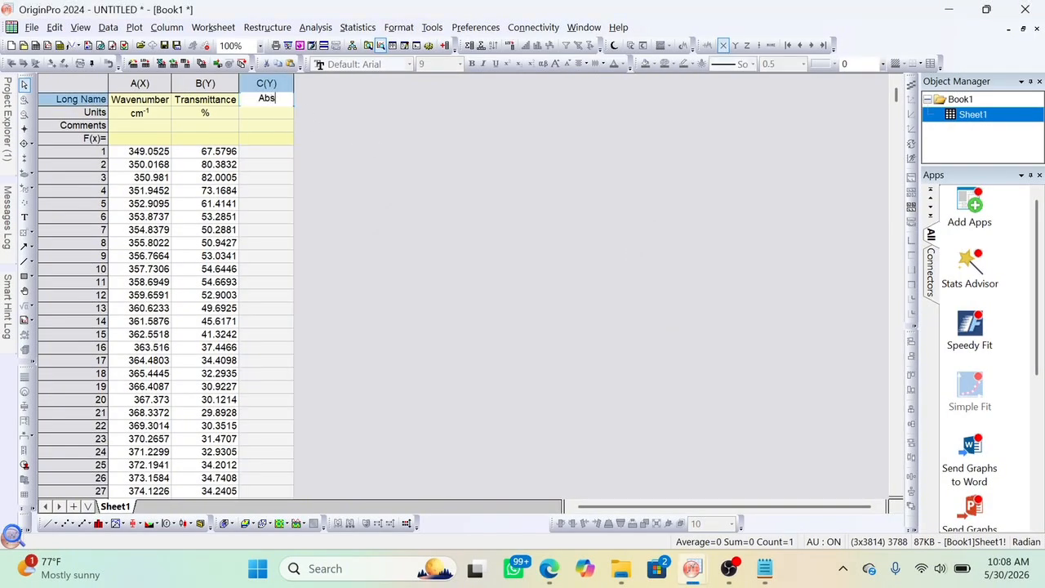
{"action": "type", "text": "orbance"}
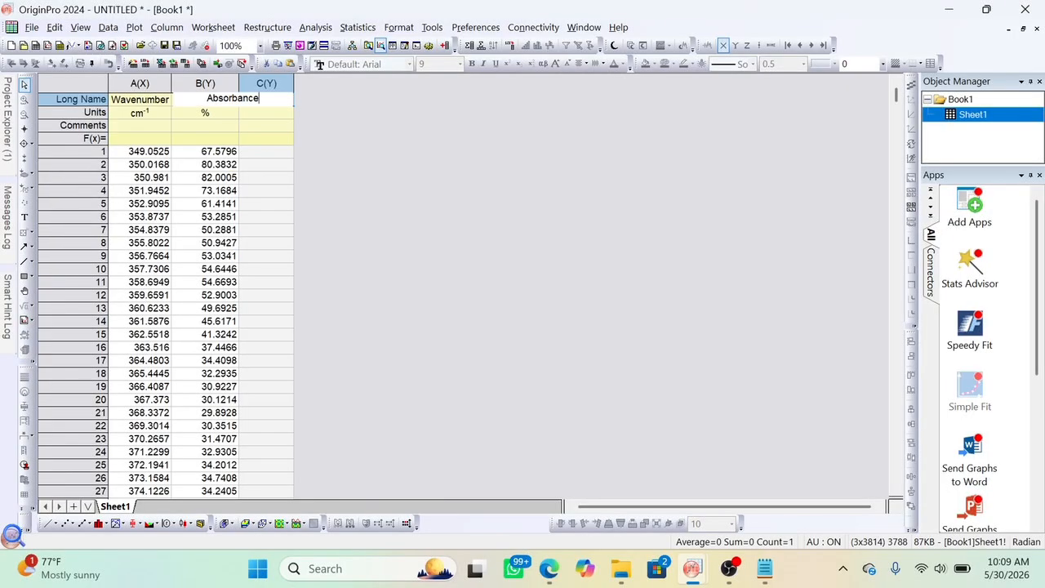
{"action": "left_click", "coordinate": [333, 145]}
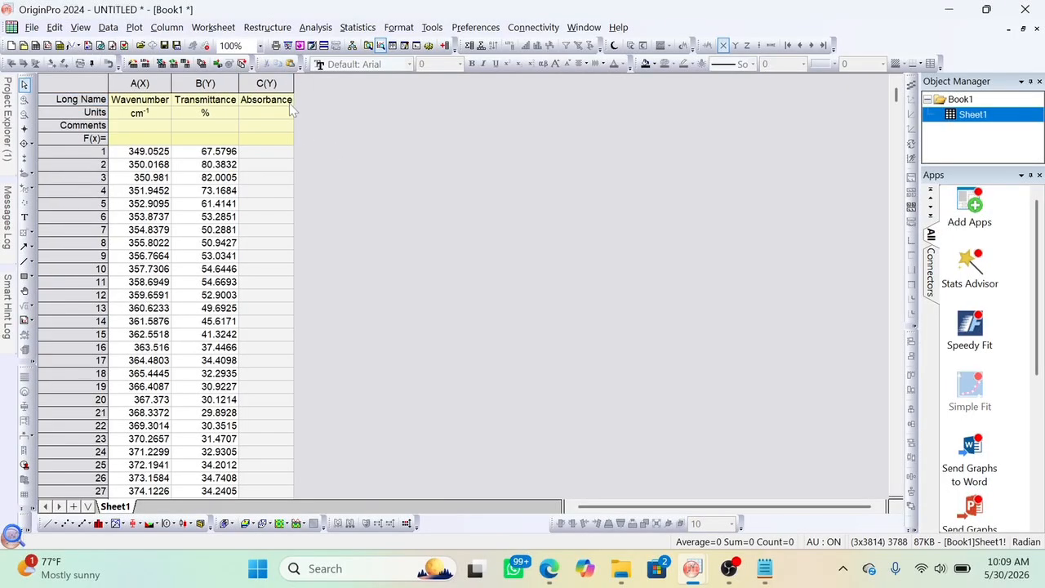
- Fill the Absorbance column with values computed by the formula 2-log(col(b))
{"action": "left_click", "coordinate": [270, 85]}
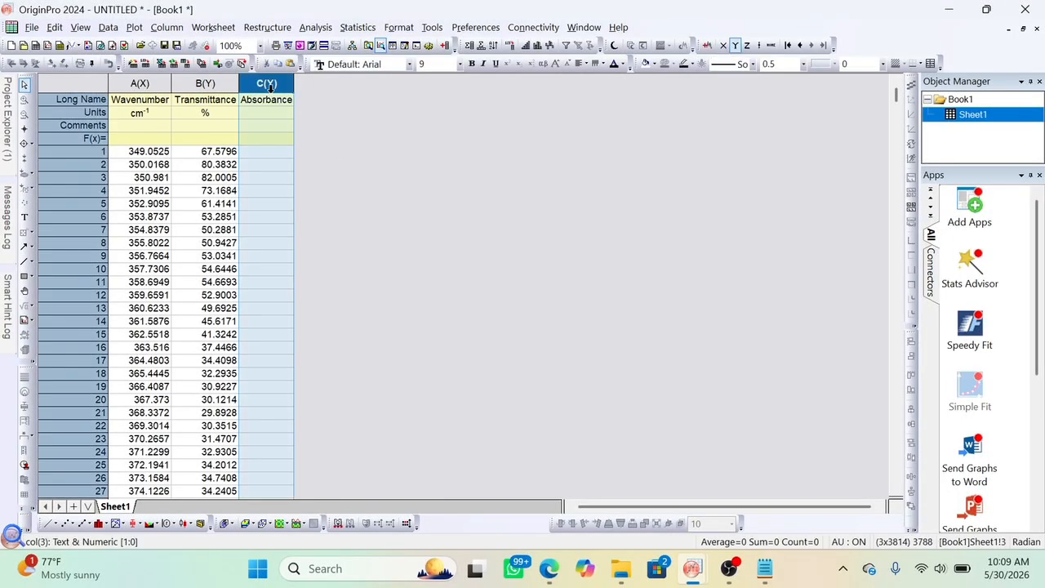
{"action": "right_click", "coordinate": [273, 89]}
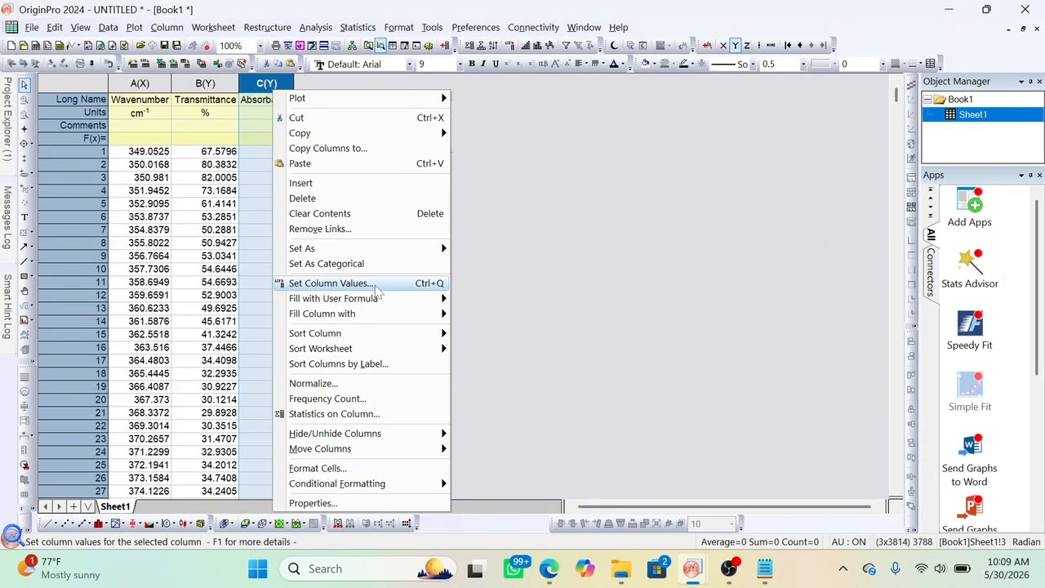
{"action": "left_click", "coordinate": [381, 282]}
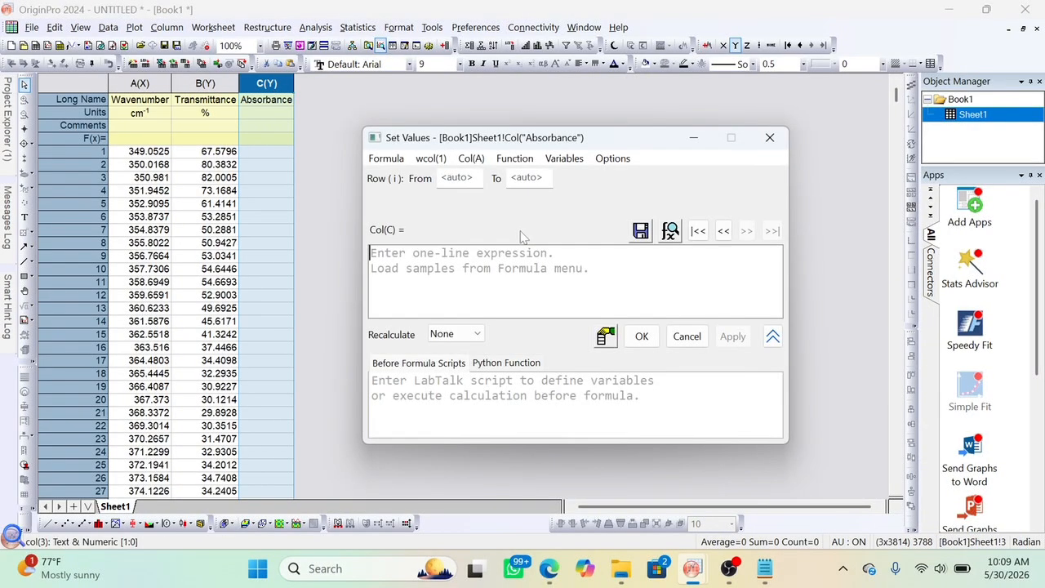
{"action": "type", "text": "2"}
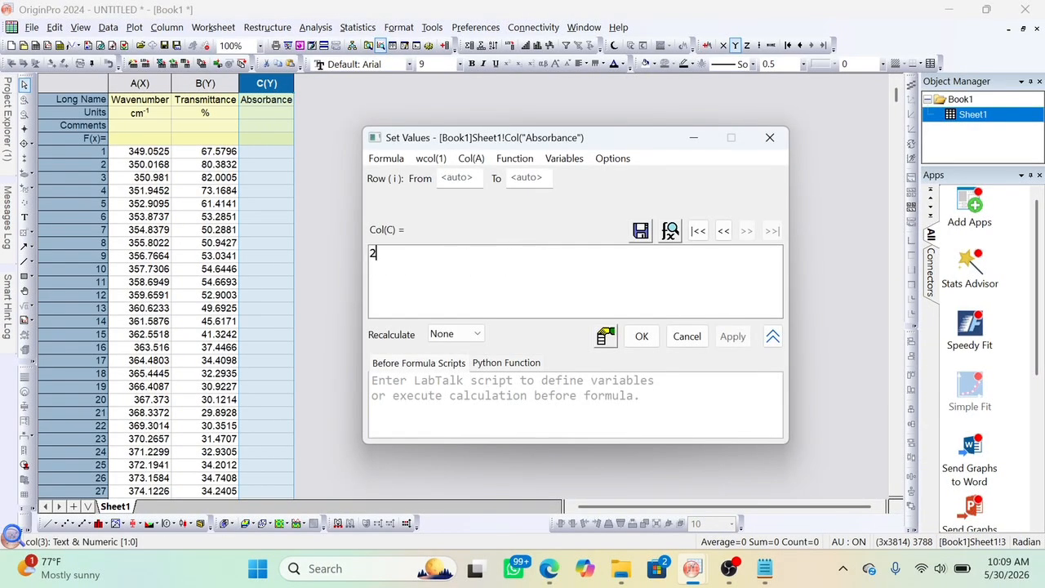
{"action": "type", "text": "-log("}
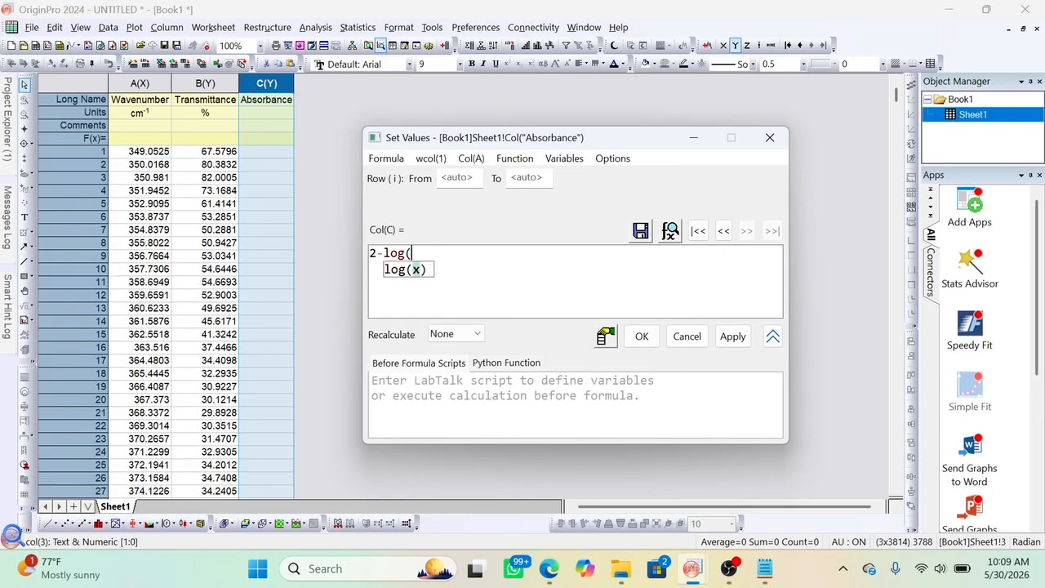
{"action": "type", "text": "col(b))"}
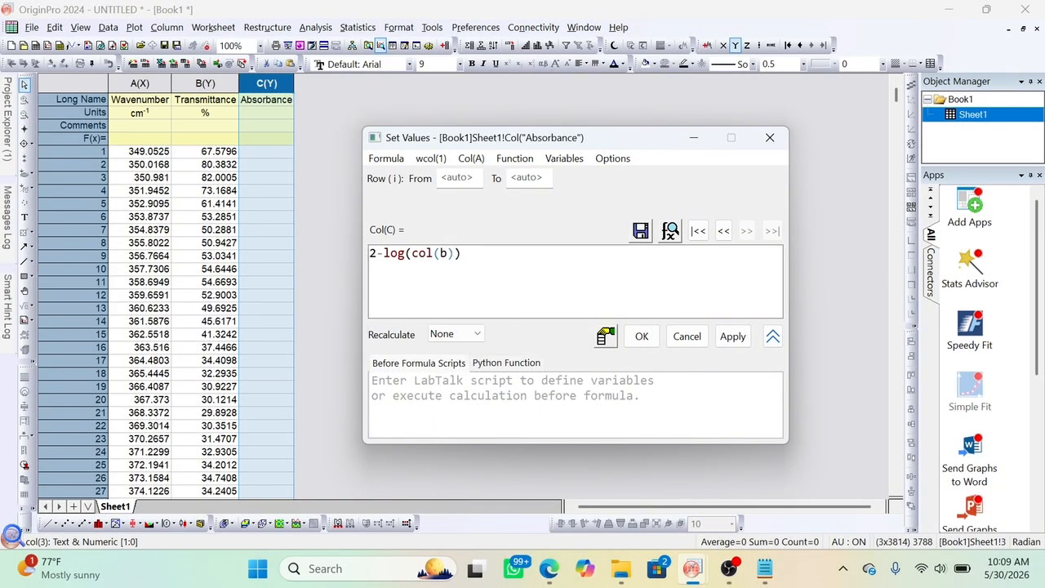
{"action": "left_click", "coordinate": [645, 335]}
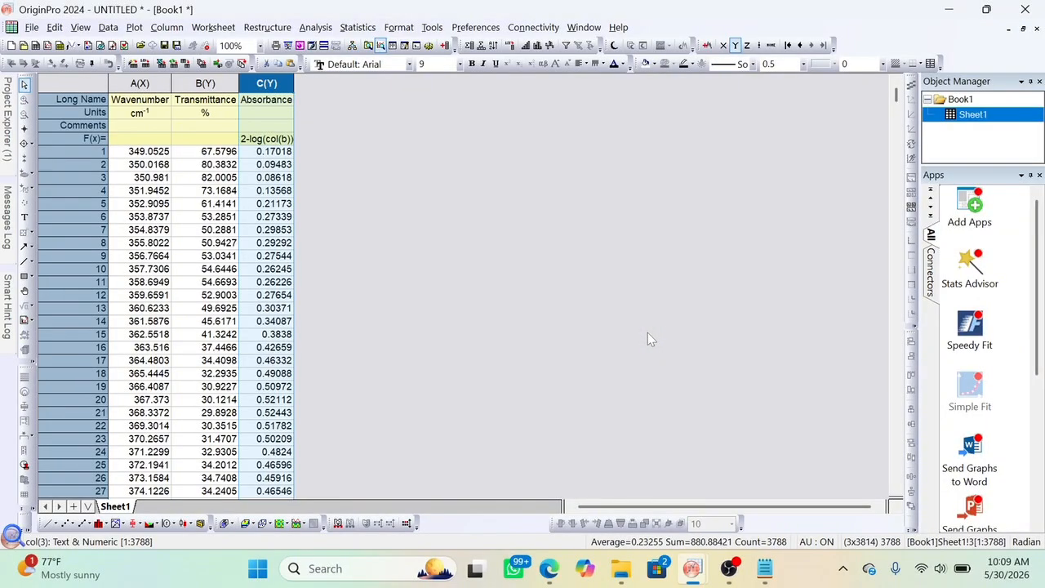
{"action": "left_click", "coordinate": [333, 193]}
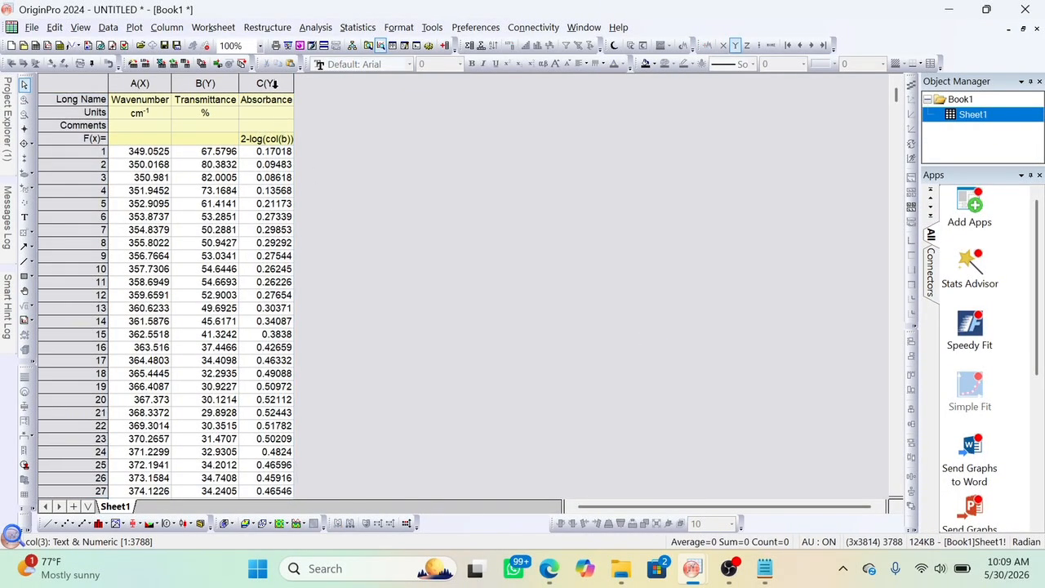
- Plot the Absorbance column against Wavenumber as a line graph, leaving out the Transmittance column
{"action": "left_click", "coordinate": [141, 83]}
{"action": "left_click", "coordinate": [266, 84], "text": "shift"}
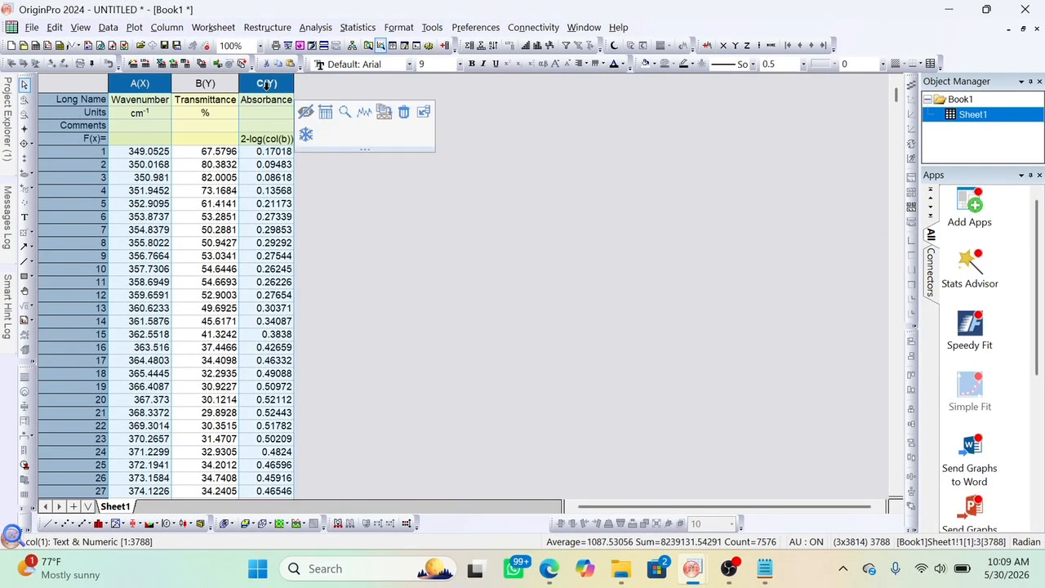
{"action": "left_click", "coordinate": [134, 27]}
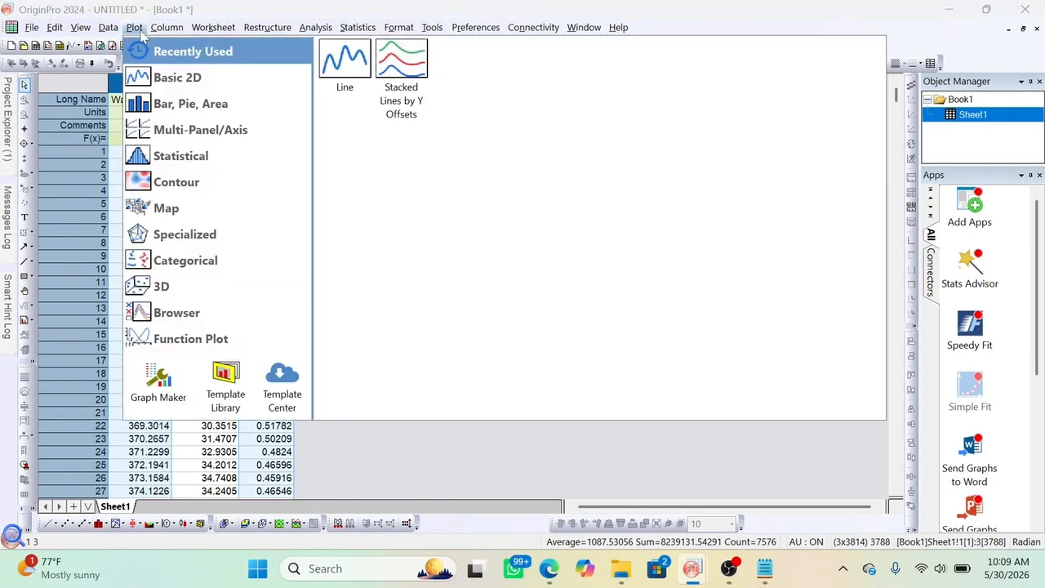
{"action": "left_click", "coordinate": [344, 79]}
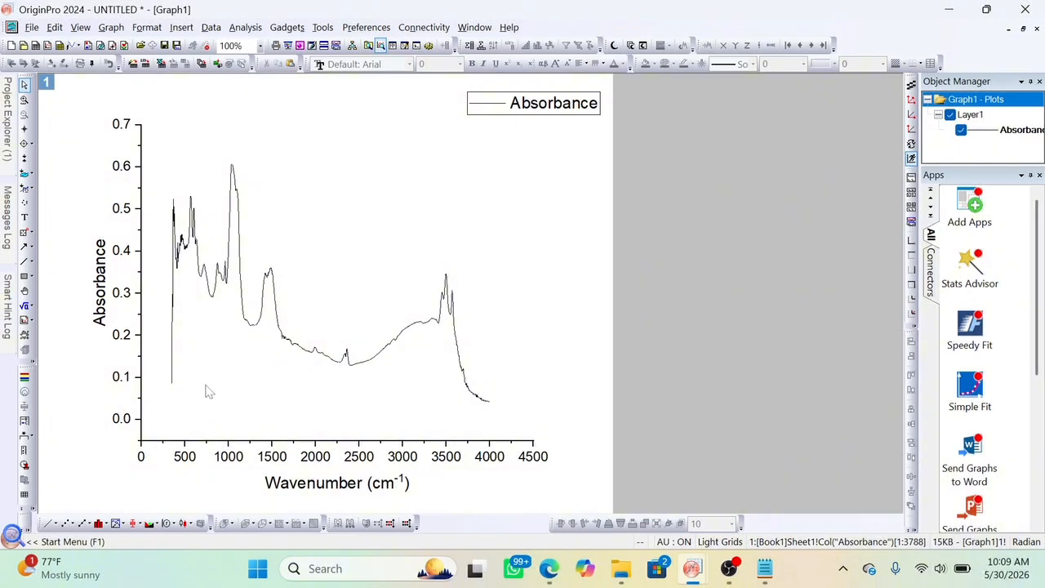
- Set the graph's X axis scale to run from 4000 to 330
{"action": "left_click", "coordinate": [182, 461]}
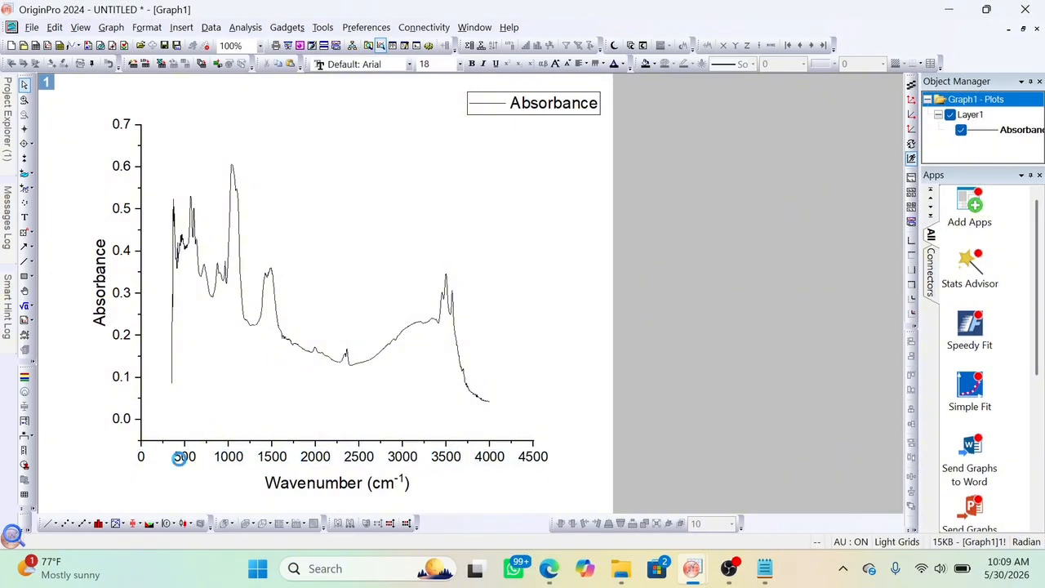
{"action": "double_click", "coordinate": [182, 462]}
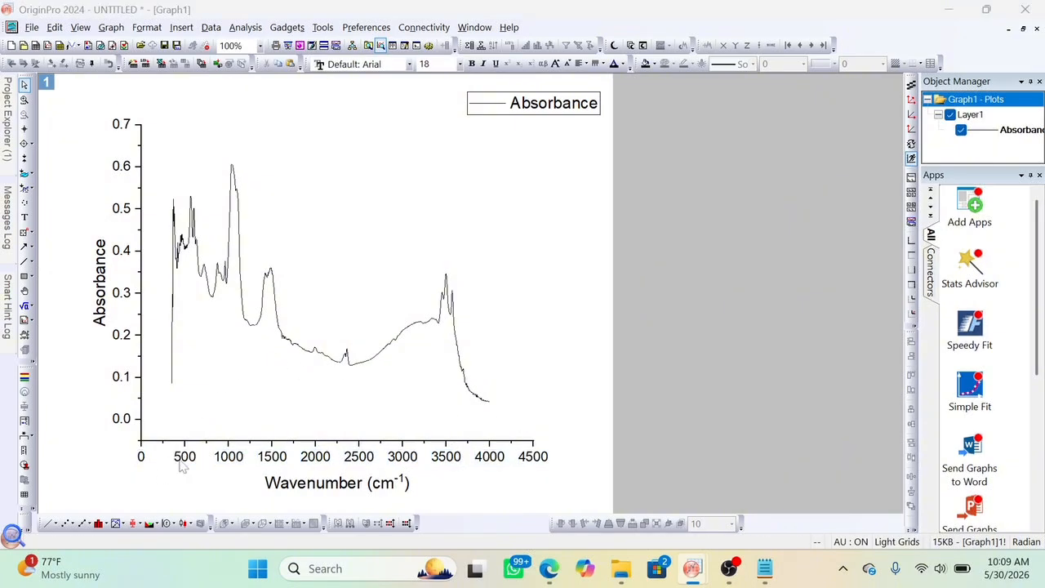
{"action": "left_click", "coordinate": [378, 47]}
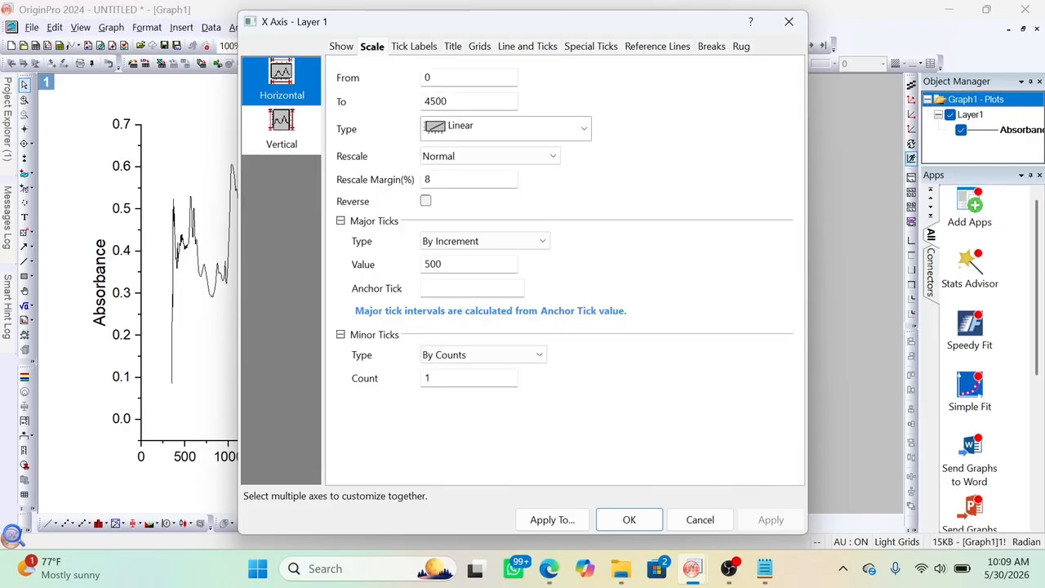
{"action": "type", "text": "4000"}
{"action": "key", "text": "Tab"}
{"action": "key", "text": "BackSpace"}
{"action": "type", "text": "33"}
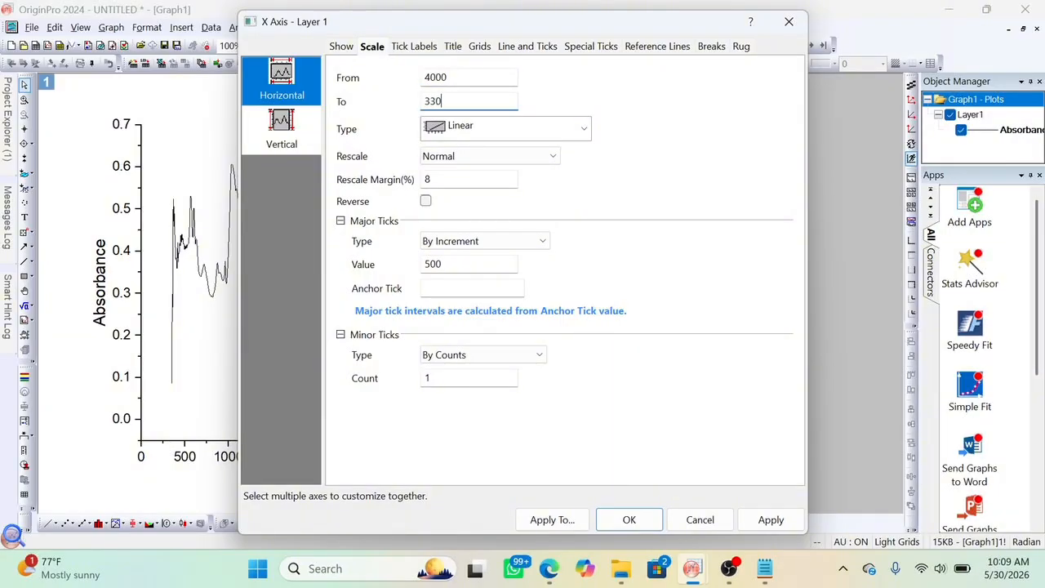
{"action": "type", "text": "0"}
{"action": "left_click", "coordinate": [629, 521]}
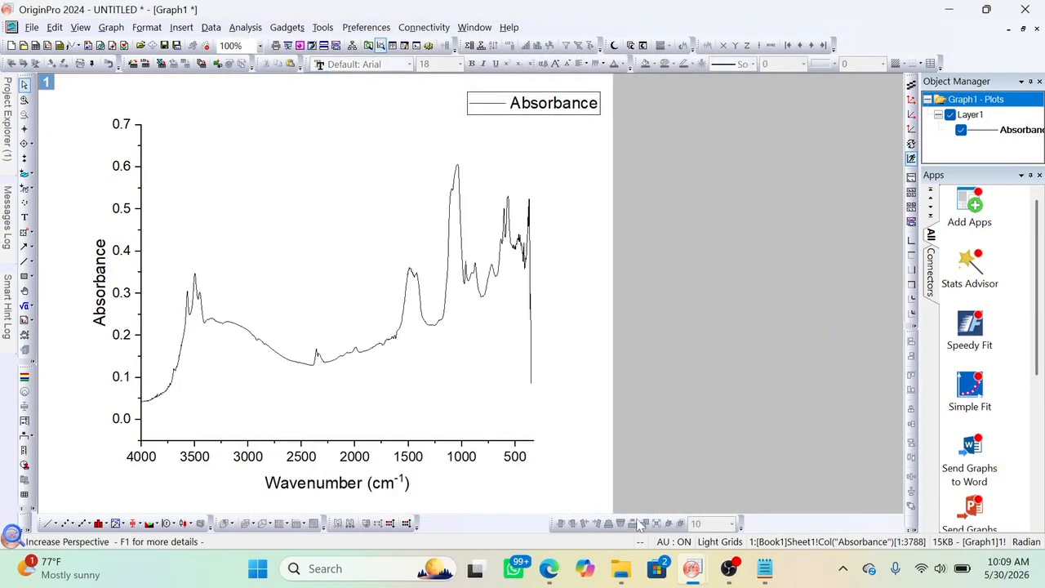
- Show the layer frame around the absorbance plot and deselect the layer
{"action": "left_click", "coordinate": [306, 247]}
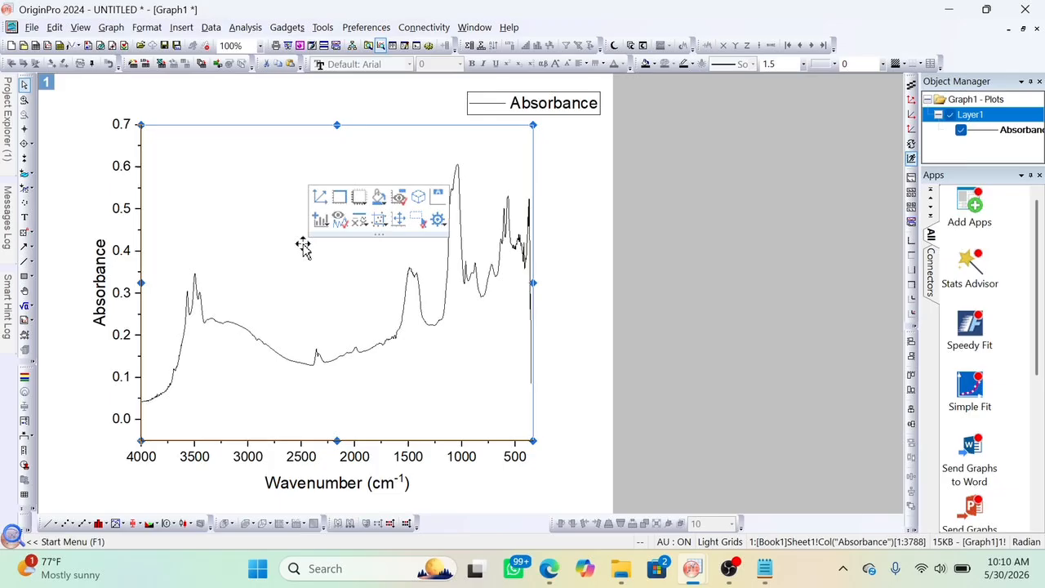
{"action": "left_click", "coordinate": [339, 200]}
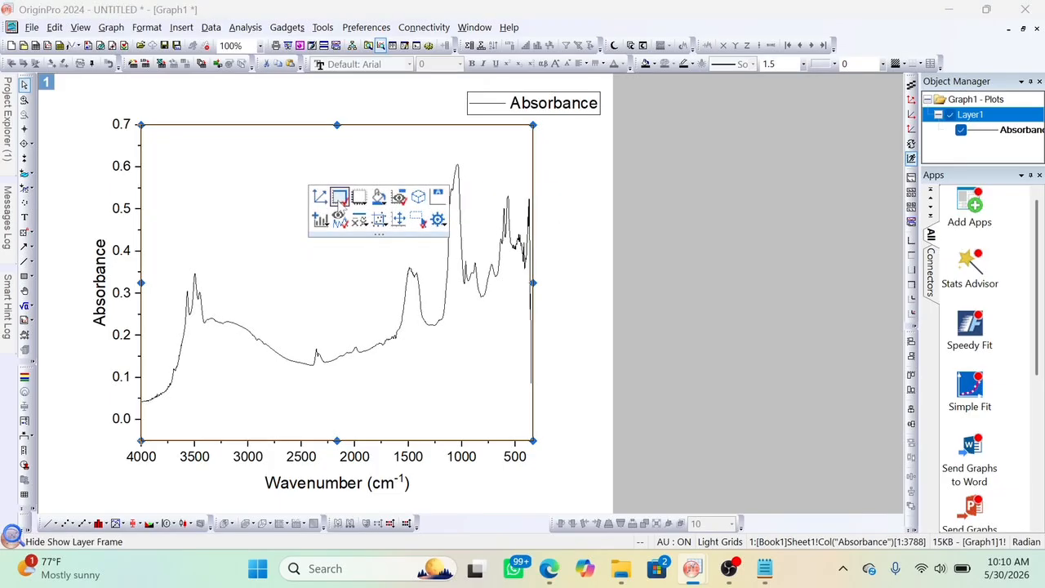
{"action": "left_click", "coordinate": [570, 188]}
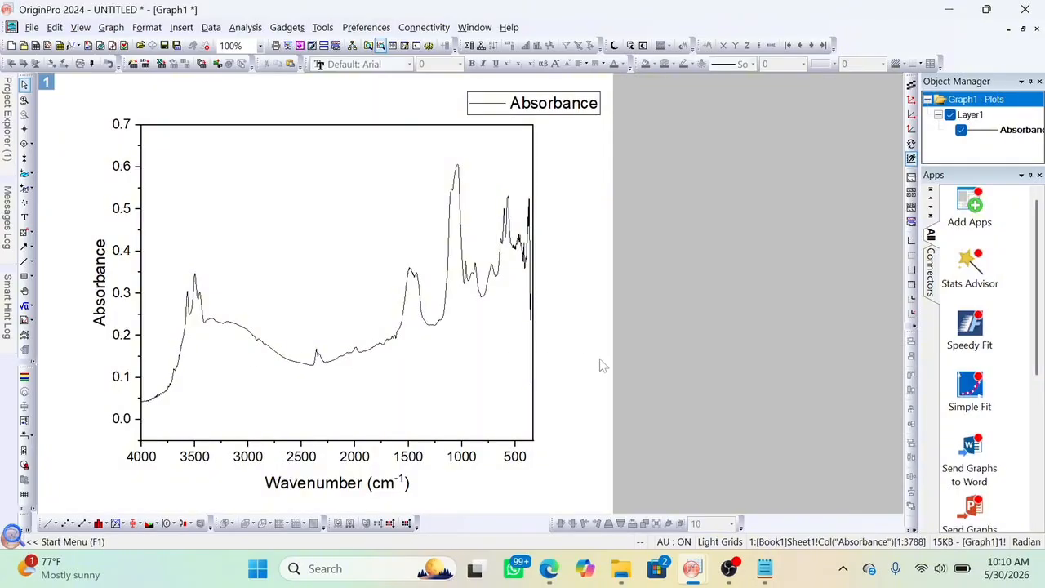
- Start the Peak Analyzer on the Absorbance curve with the goal Subtract Baseline and proceed to the baseline mode page
{"action": "left_click", "coordinate": [245, 27]}
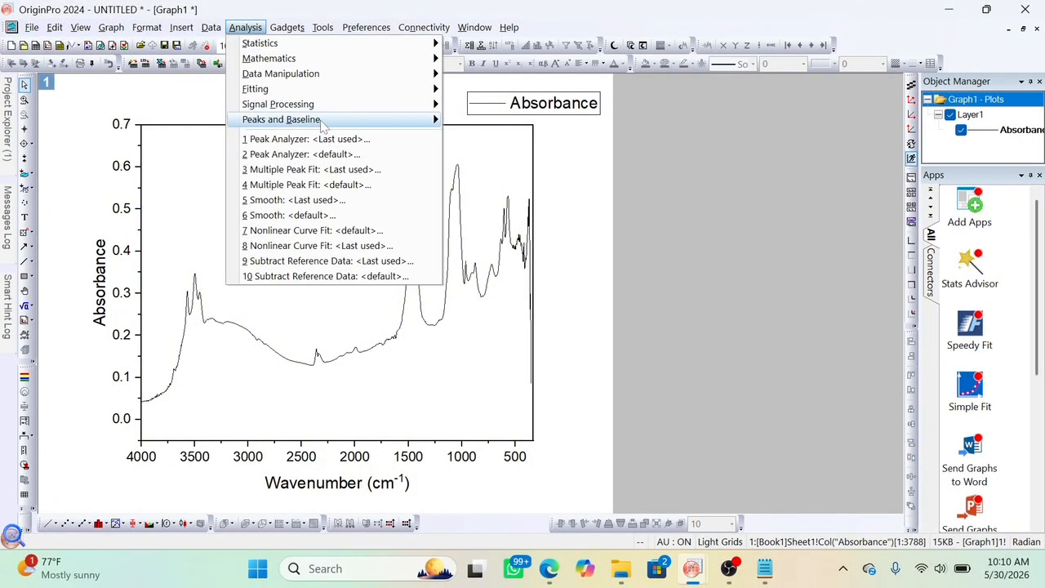
{"action": "mouse_move", "coordinate": [392, 104]}
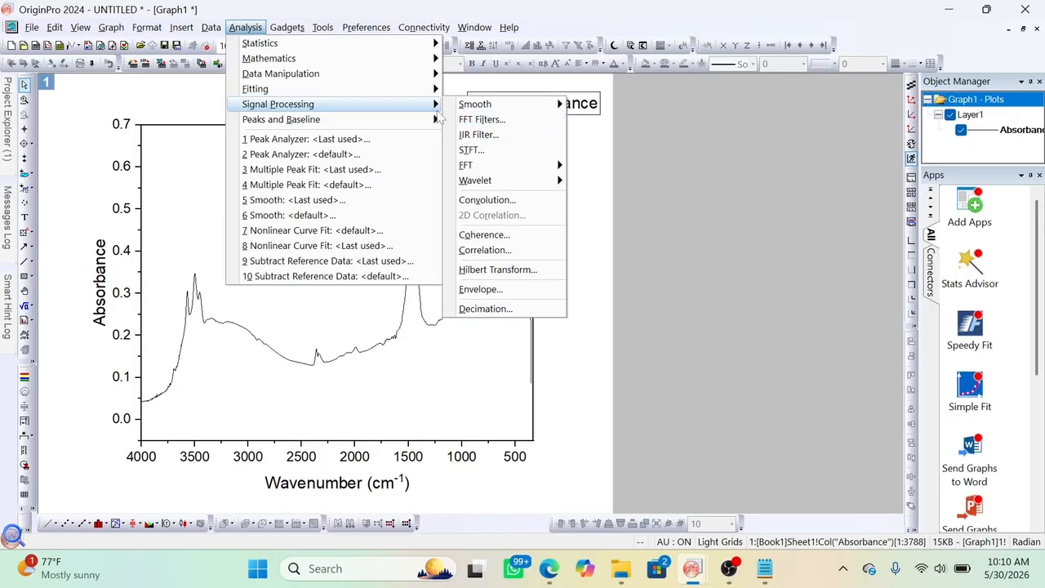
{"action": "mouse_move", "coordinate": [327, 119]}
{"action": "mouse_move", "coordinate": [471, 141]}
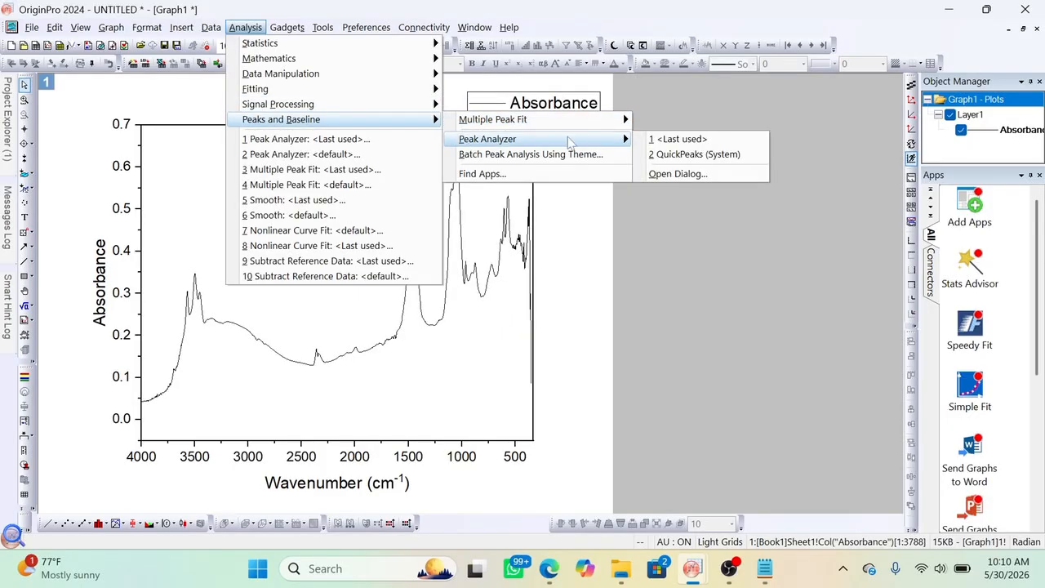
{"action": "left_click", "coordinate": [660, 173]}
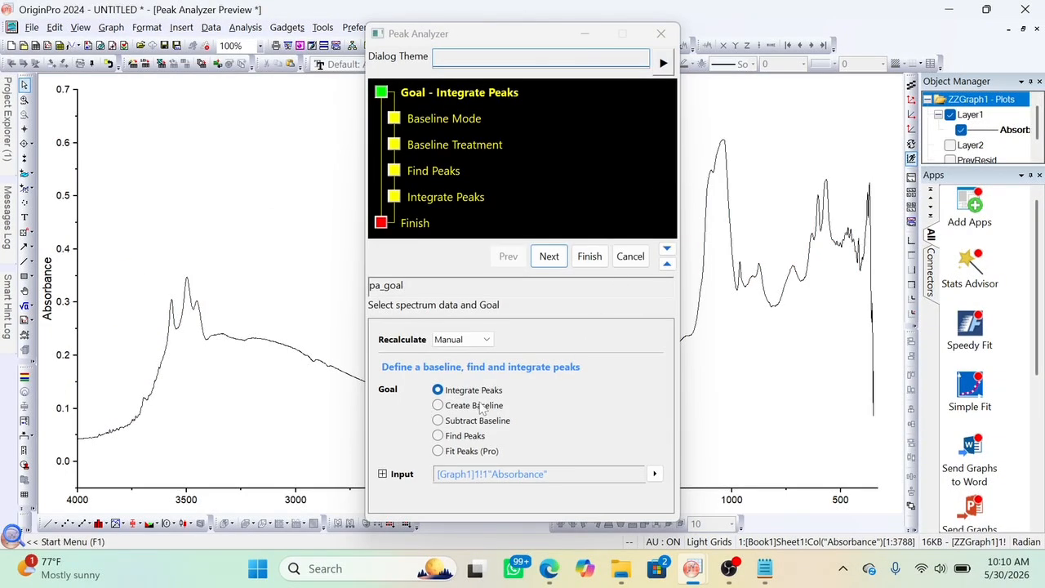
{"action": "left_click", "coordinate": [439, 420]}
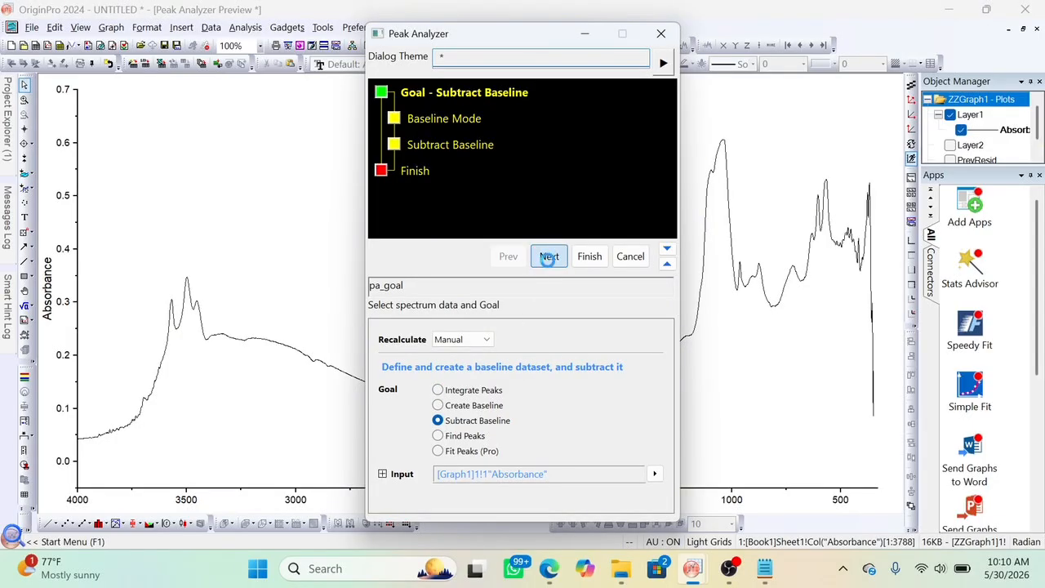
{"action": "left_click", "coordinate": [549, 257]}
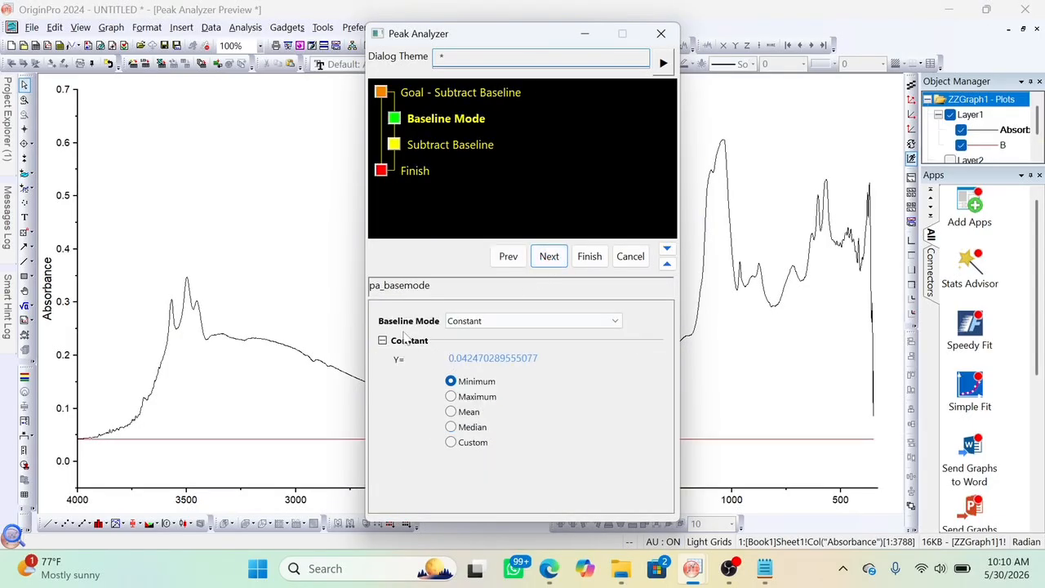
- Set the baseline mode to User Defined, disable automatic anchor point finding and clear all existing anchor points
{"action": "left_click", "coordinate": [487, 323]}
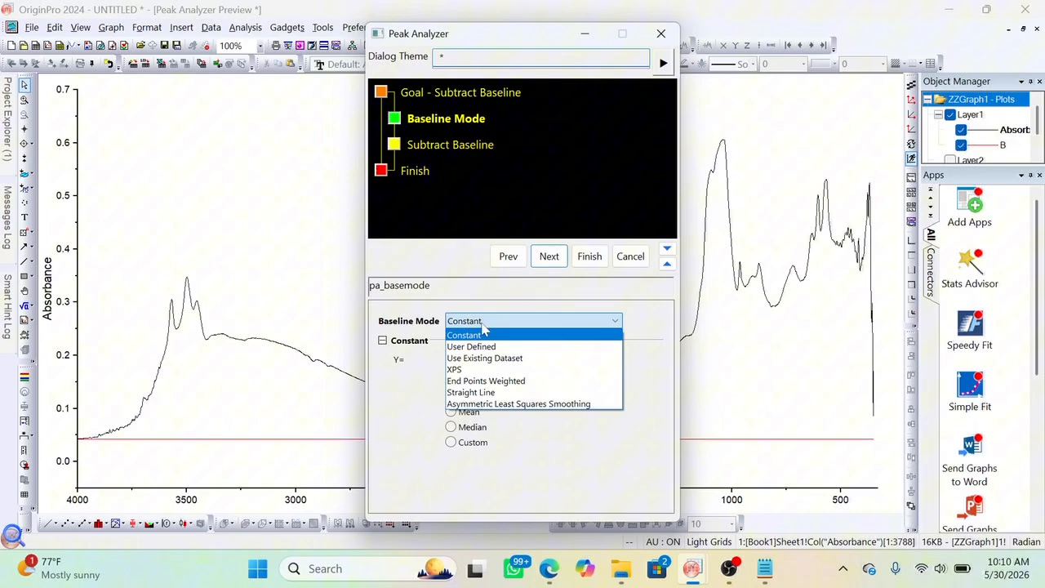
{"action": "left_click", "coordinate": [481, 347]}
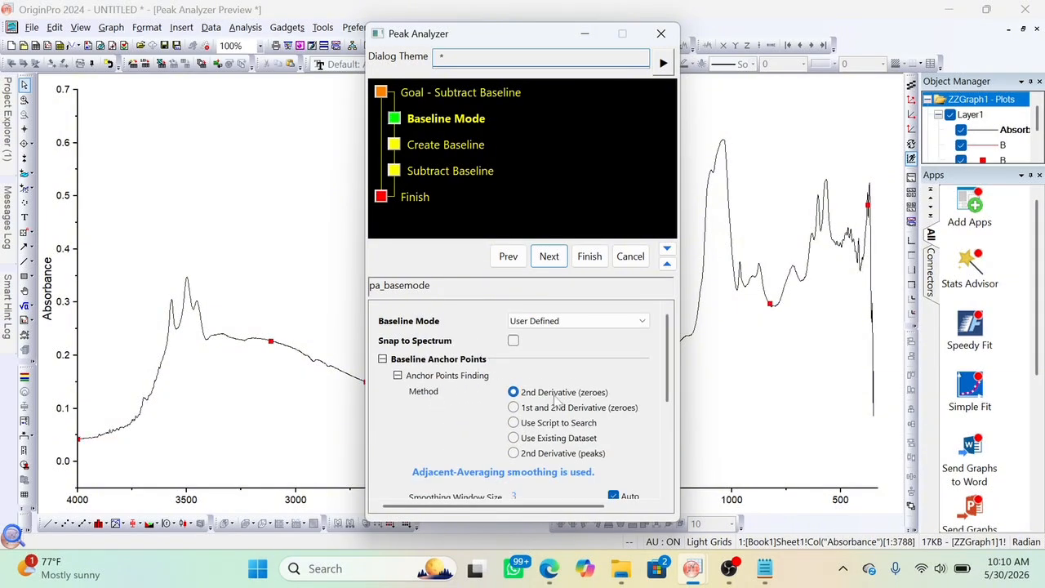
{"action": "scroll", "coordinate": [493, 413], "scroll_direction": "down", "scroll_amount": 2}
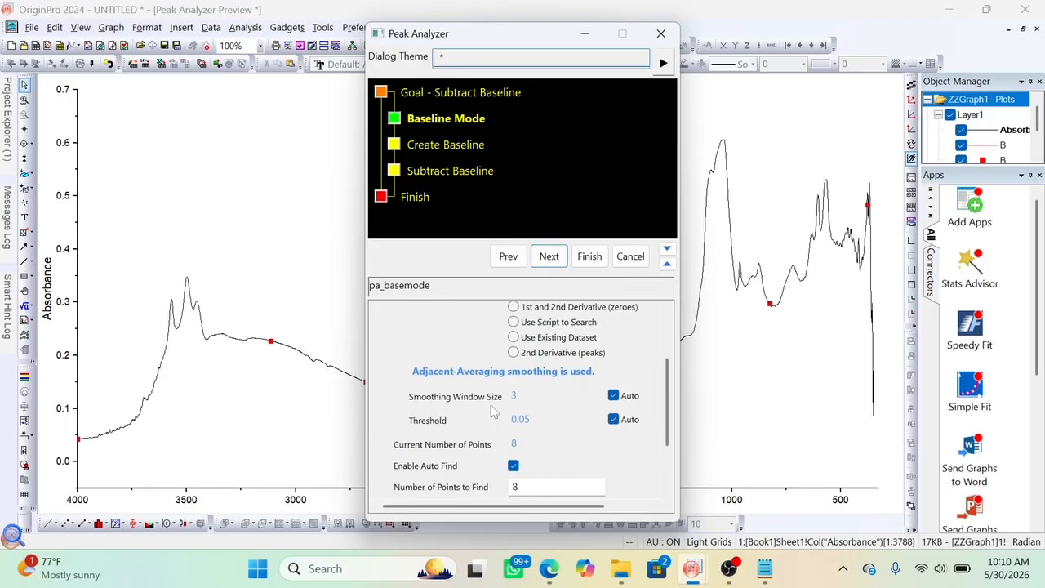
{"action": "scroll", "coordinate": [493, 412], "scroll_direction": "down", "scroll_amount": 2}
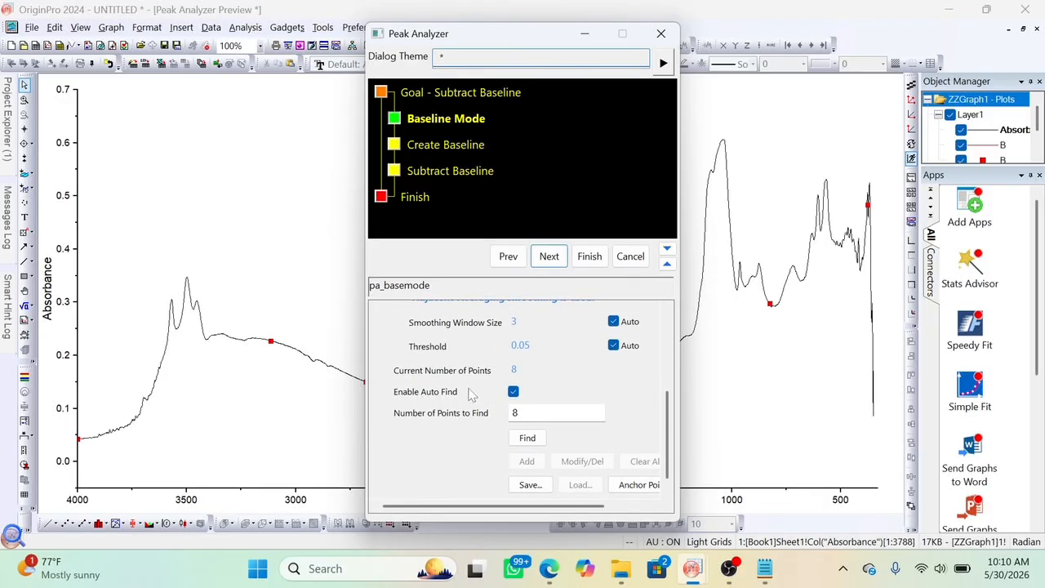
{"action": "left_click", "coordinate": [514, 393]}
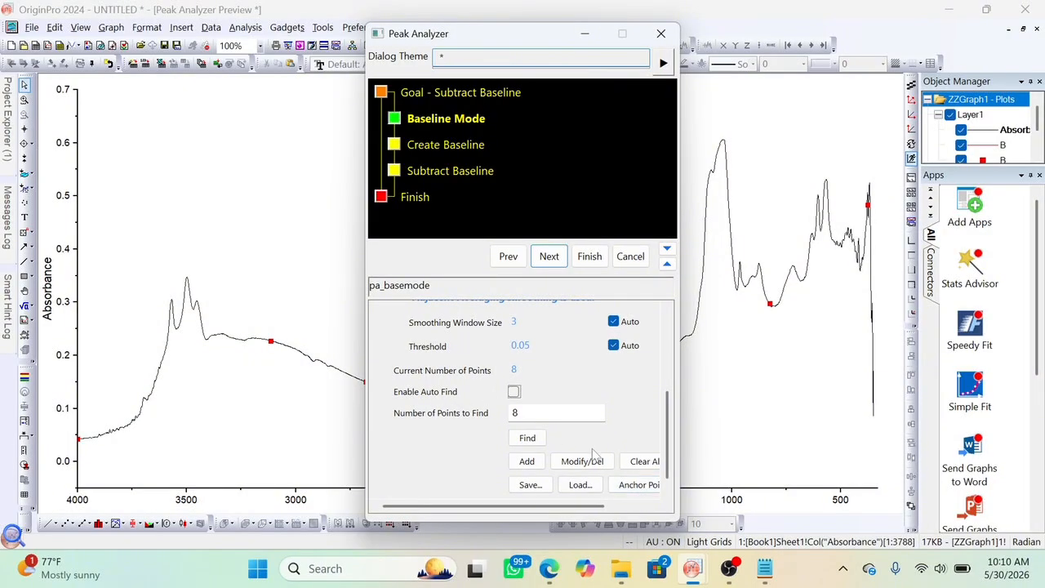
{"action": "left_click", "coordinate": [645, 462]}
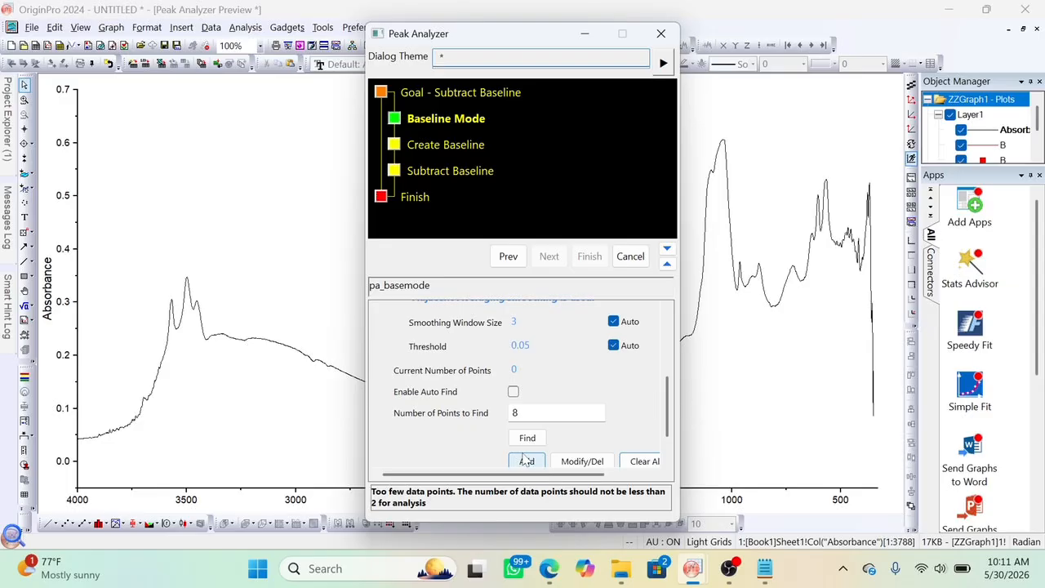
{"action": "scroll", "coordinate": [478, 462], "scroll_direction": "down", "scroll_amount": 1}
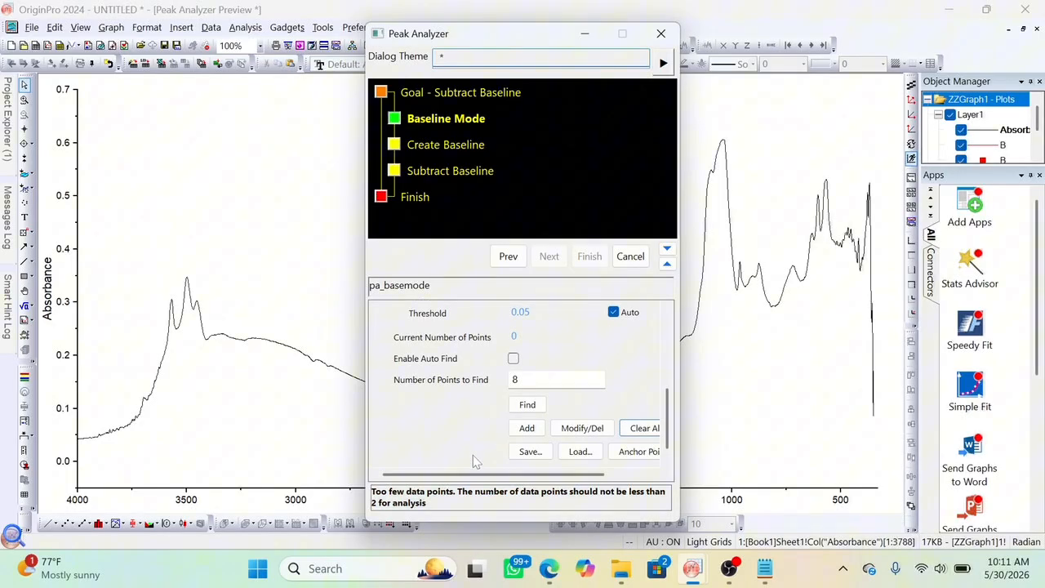
- Add ten baseline anchor points slightly below the absorbance curve's low points, spread from about 3970 to about 350 on the X axis
{"action": "left_click", "coordinate": [517, 434]}
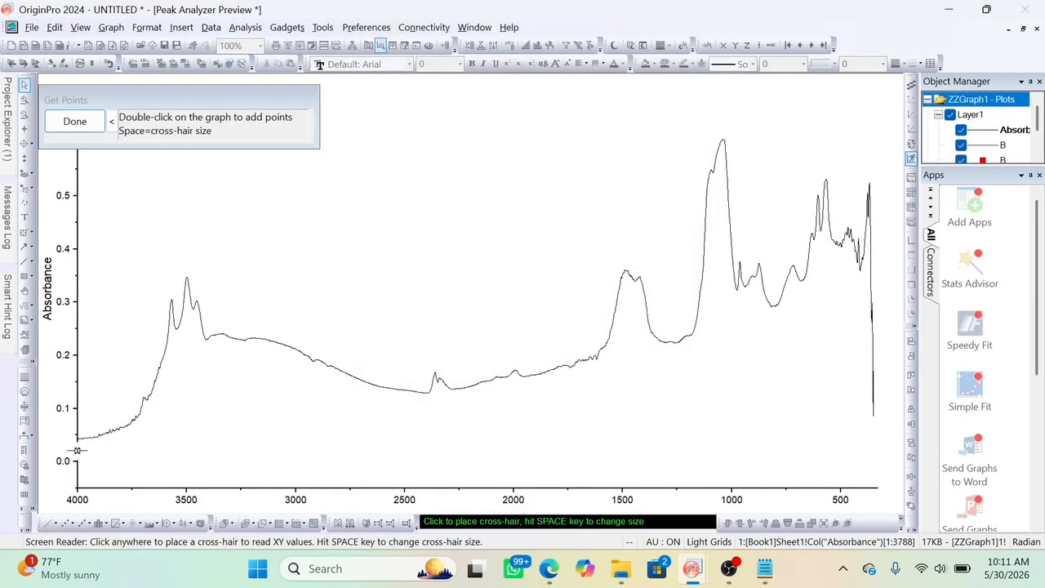
{"action": "double_click", "coordinate": [84, 452]}
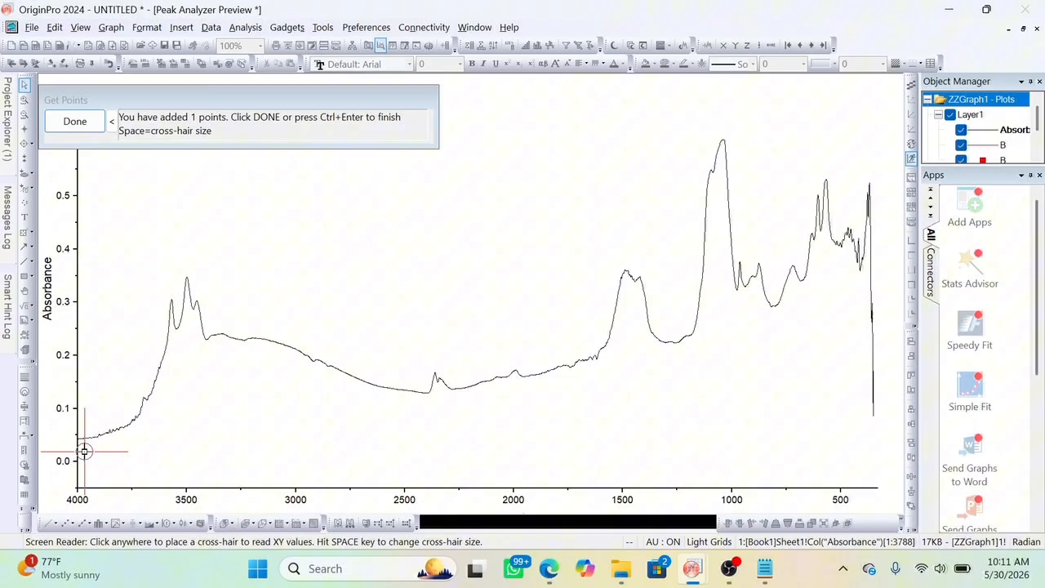
{"action": "double_click", "coordinate": [148, 419]}
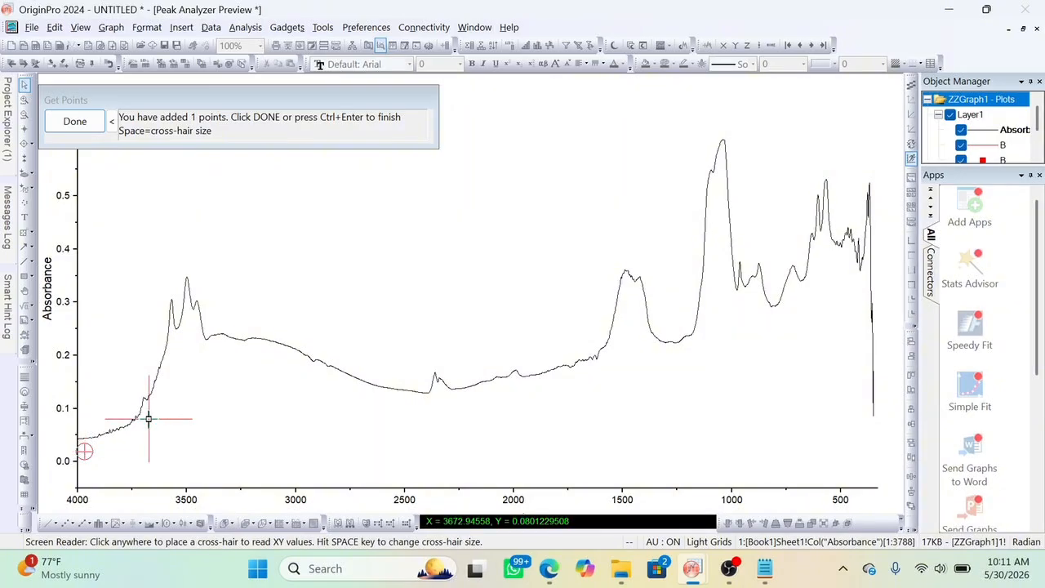
{"action": "double_click", "coordinate": [207, 355]}
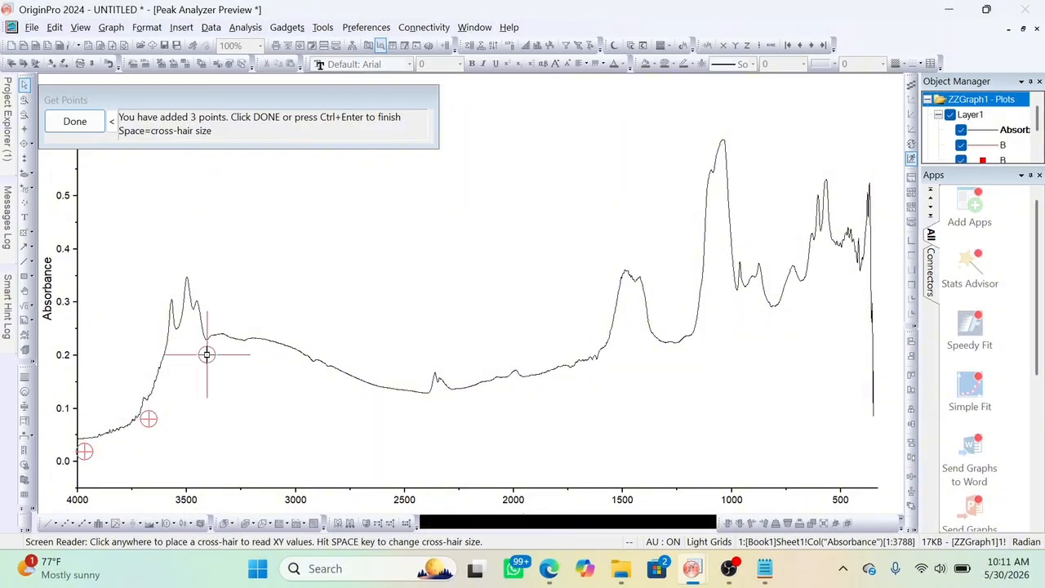
{"action": "double_click", "coordinate": [429, 406]}
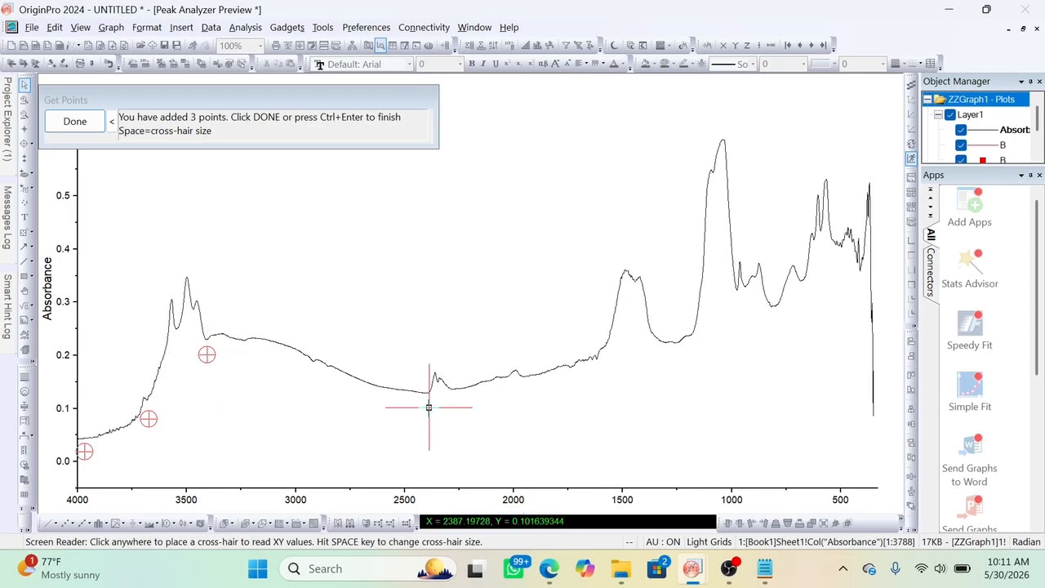
{"action": "double_click", "coordinate": [598, 376]}
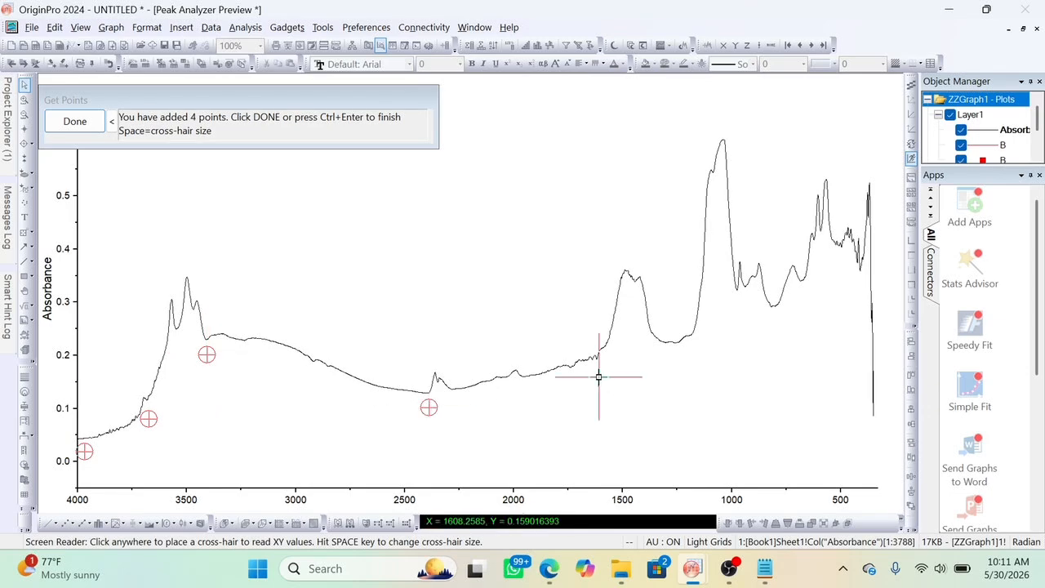
{"action": "double_click", "coordinate": [676, 357]}
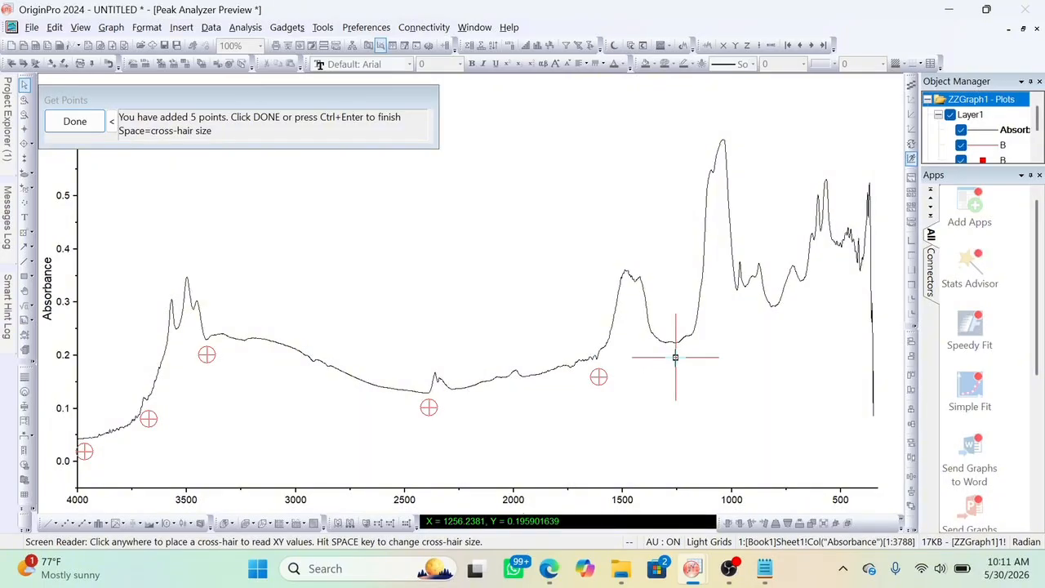
{"action": "double_click", "coordinate": [773, 324]}
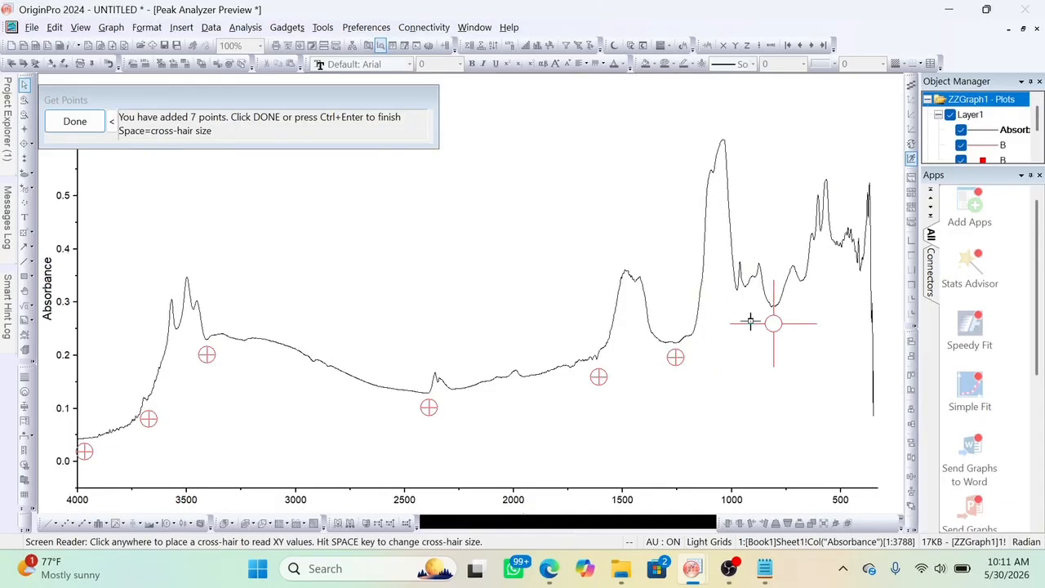
{"action": "left_click", "coordinate": [801, 297]}
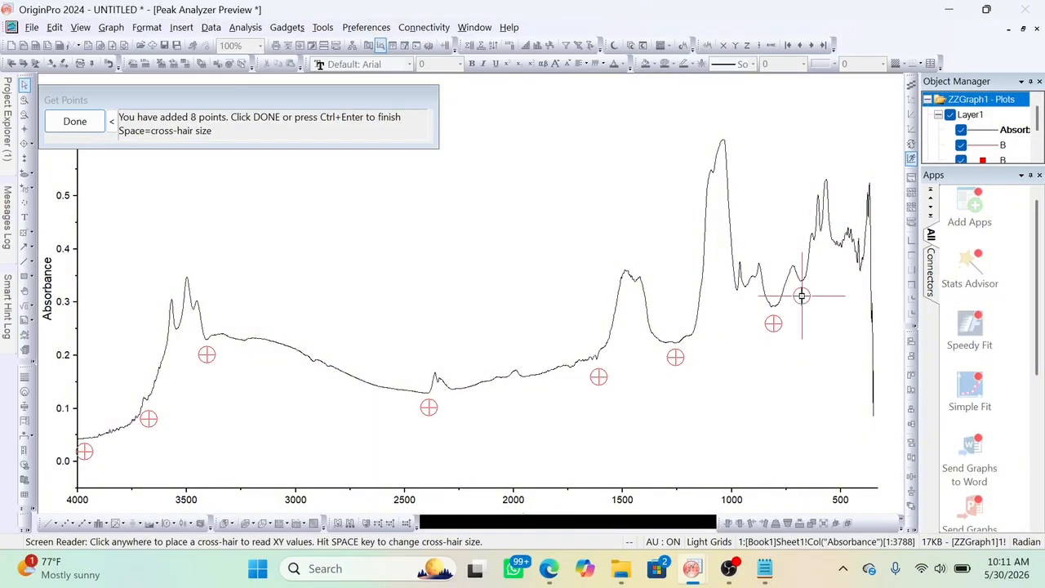
{"action": "left_click", "coordinate": [859, 284]}
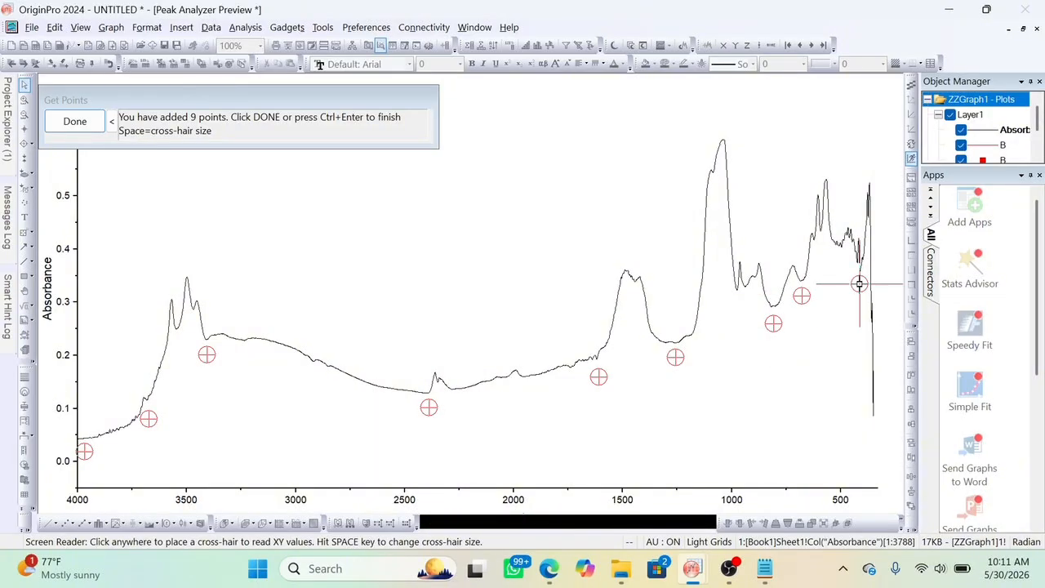
{"action": "left_click", "coordinate": [874, 433]}
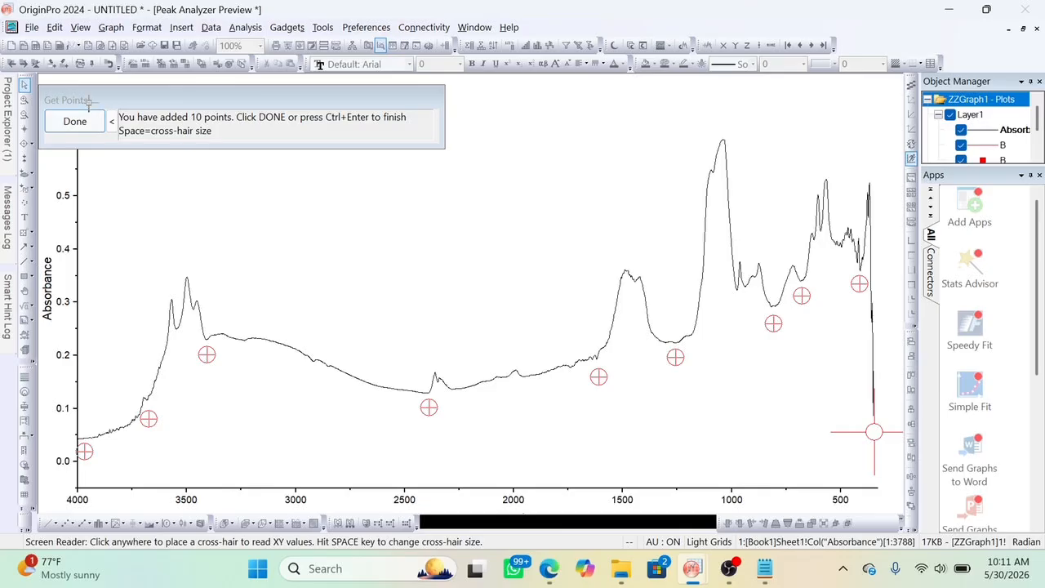
{"action": "left_click", "coordinate": [75, 121]}
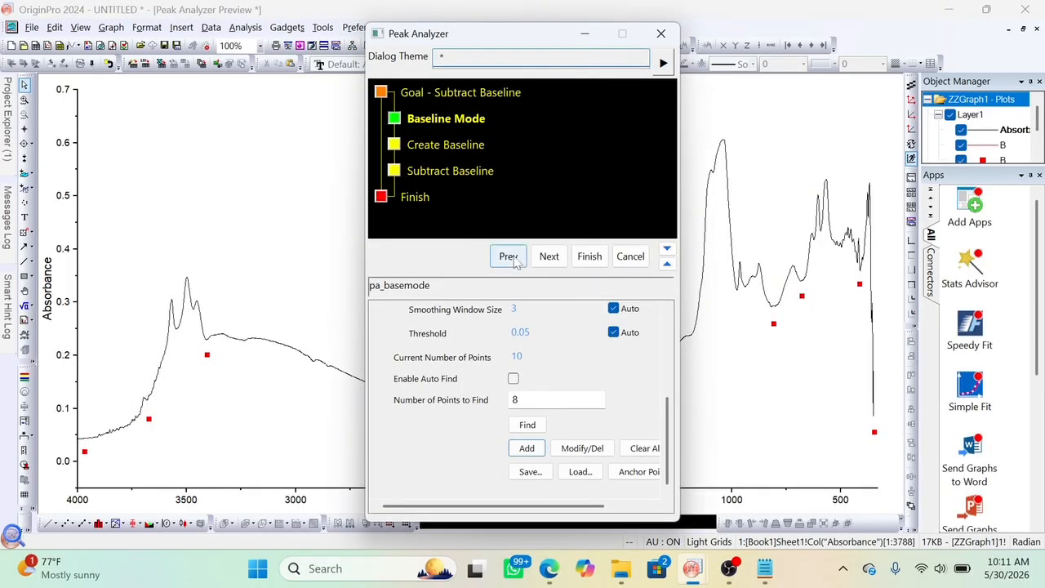
- Create the baseline from the anchor points using Line interpolation and proceed to the Subtract Baseline page
{"action": "left_click", "coordinate": [550, 257]}
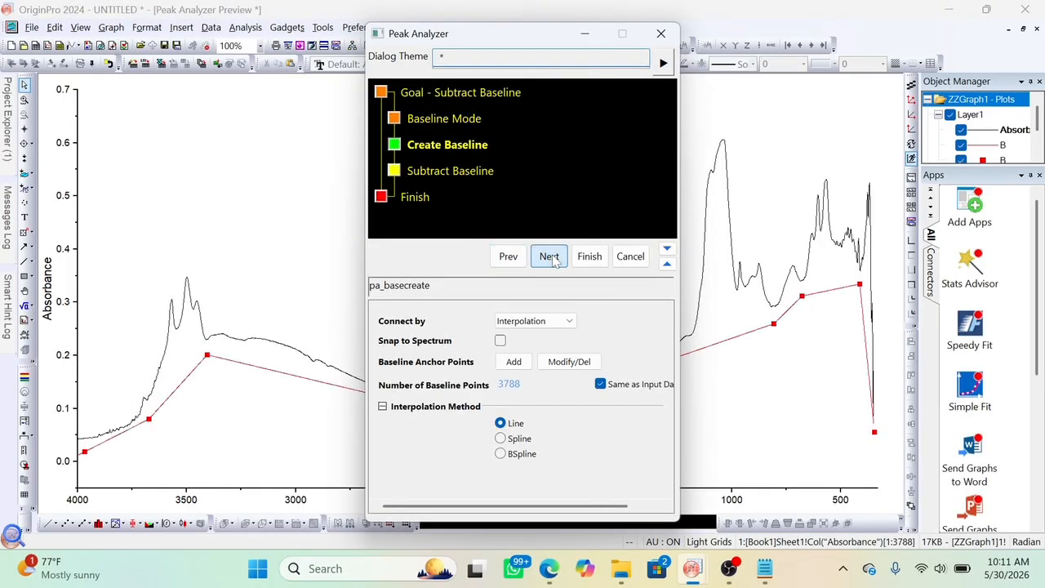
{"action": "left_click_drag", "start_coordinate": [517, 42], "coordinate": [411, 76]}
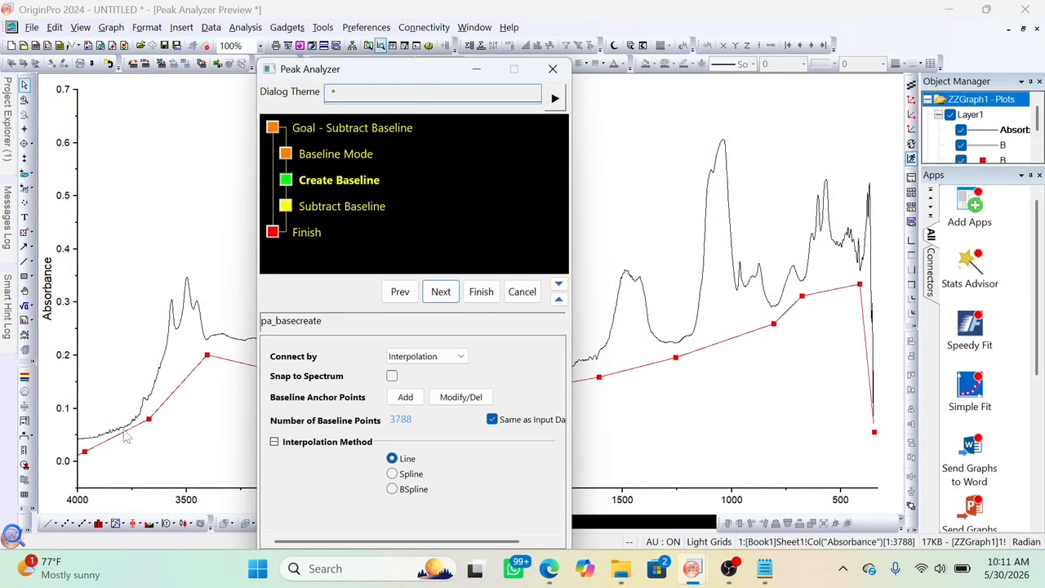
{"action": "mouse_move", "coordinate": [153, 414]}
{"action": "left_click", "coordinate": [440, 302]}
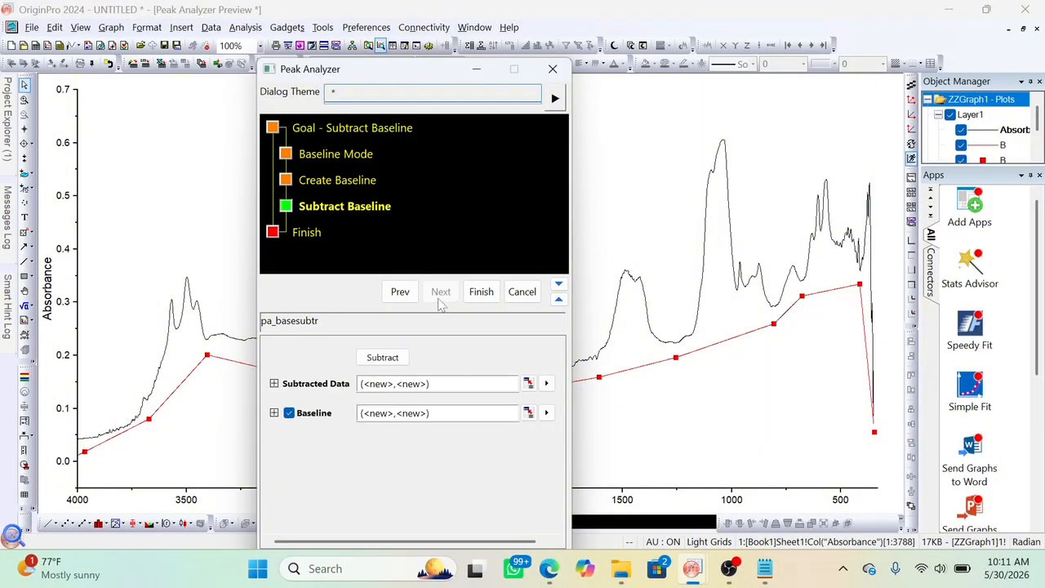
- Preview the baseline subtraction, switch back to the unsubtracted view and finish the analysis with new subtracted-data and baseline outputs
{"action": "left_click", "coordinate": [378, 362]}
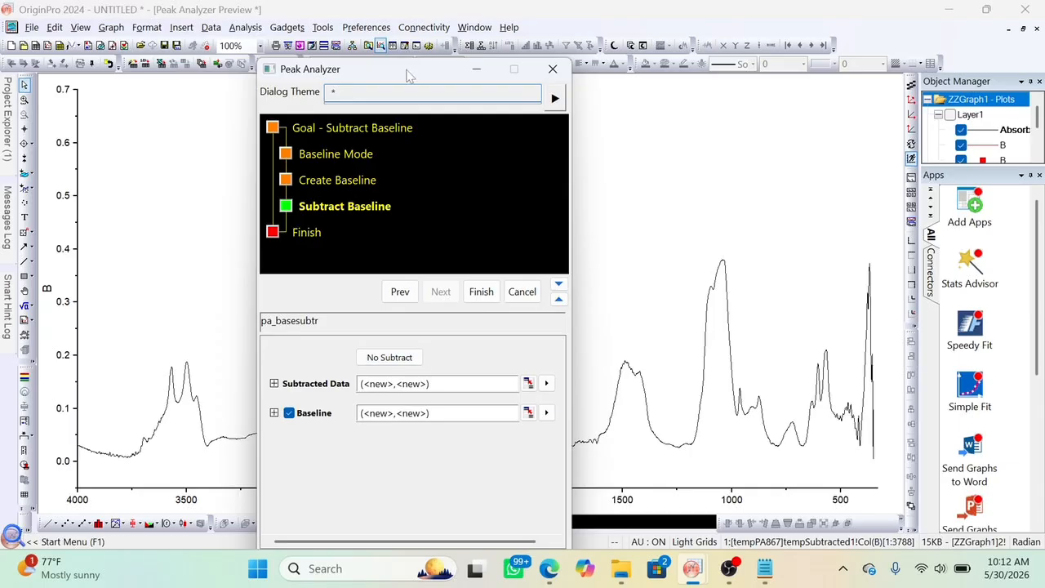
{"action": "left_click_drag", "start_coordinate": [397, 72], "coordinate": [427, 36]}
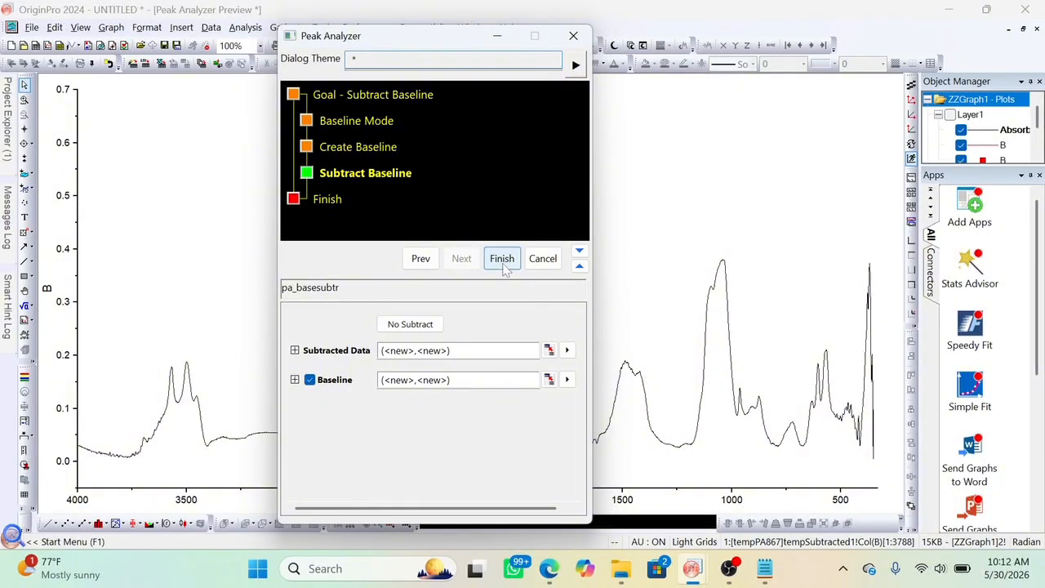
{"action": "left_click", "coordinate": [427, 325]}
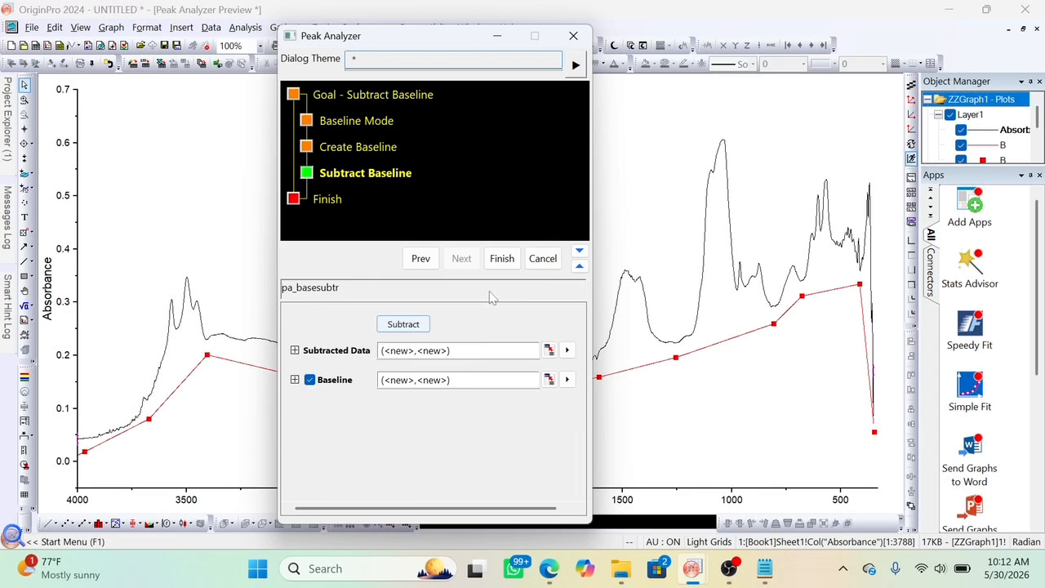
{"action": "left_click", "coordinate": [500, 263]}
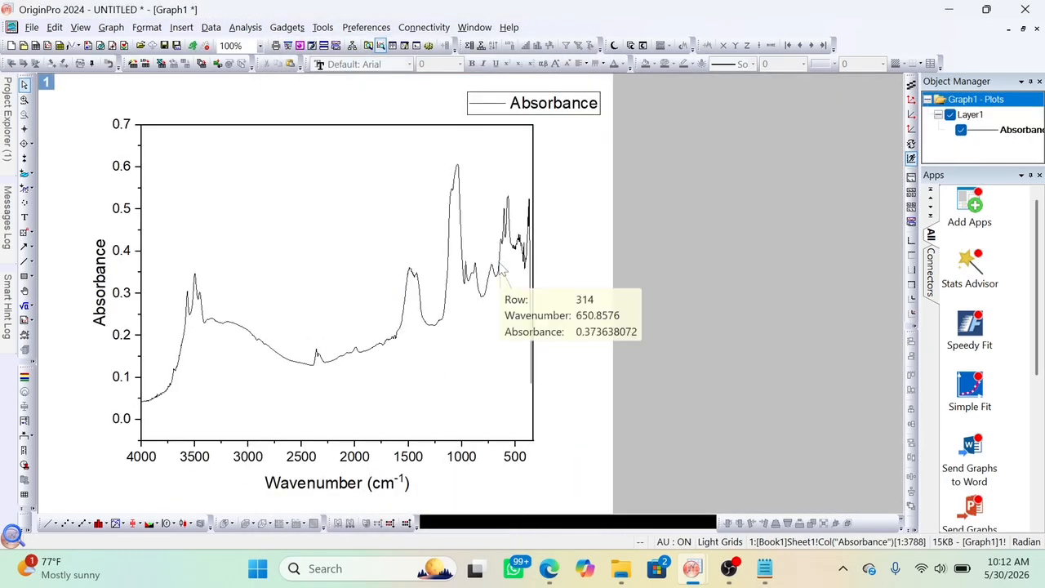
- Return to the Book1 worksheet and plot the subtracted data columns D(X2) and E(Y2) as a line graph
{"action": "left_click", "coordinate": [1023, 29]}
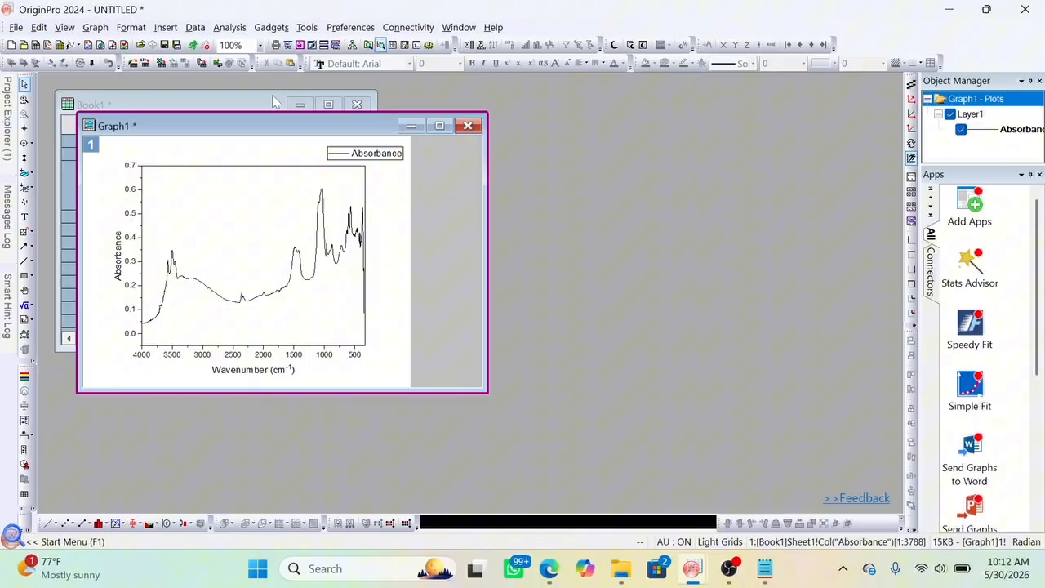
{"action": "left_click", "coordinate": [258, 103]}
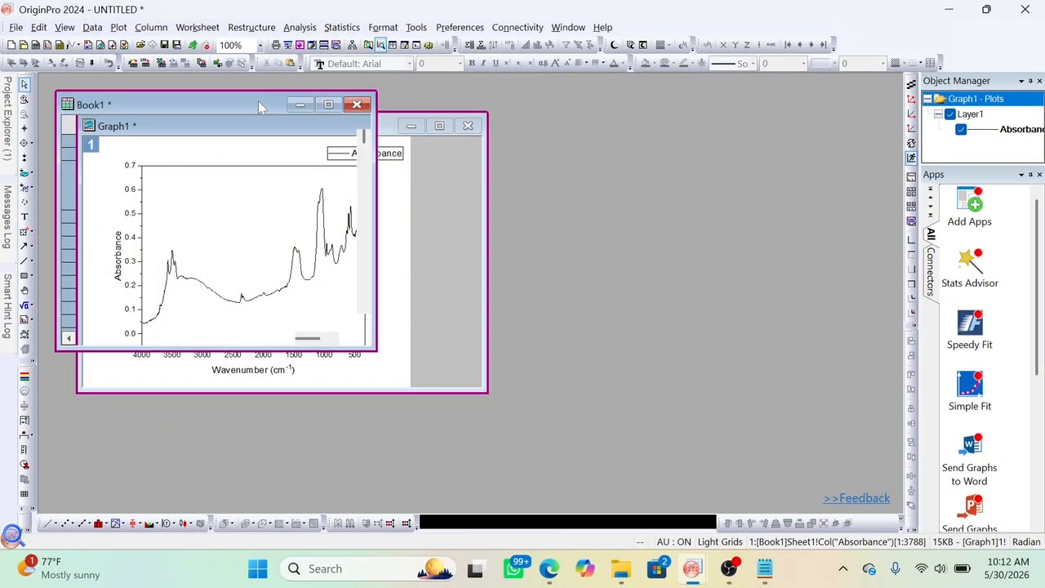
{"action": "left_click", "coordinate": [328, 105]}
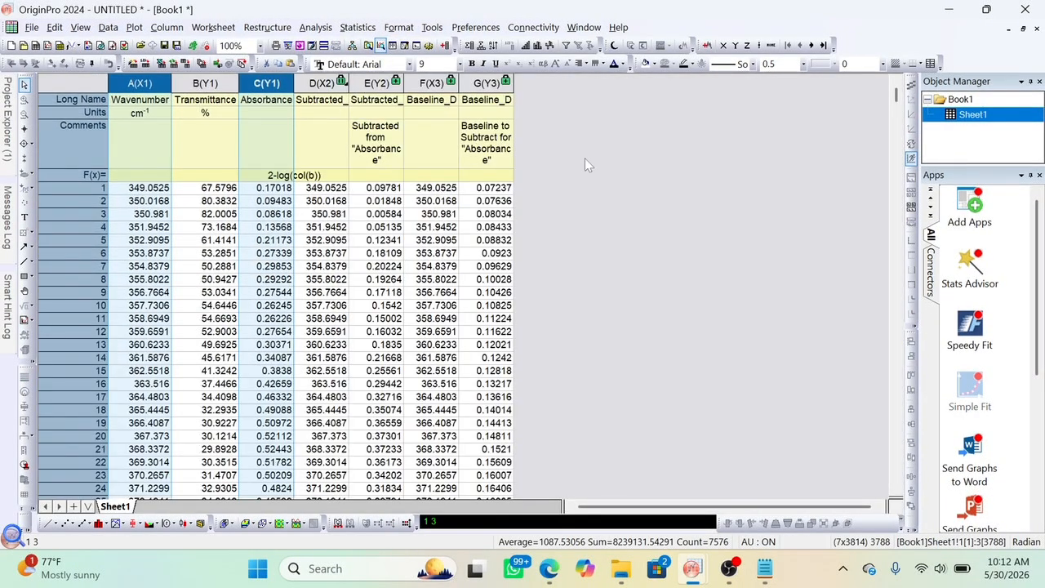
{"action": "left_click", "coordinate": [324, 83]}
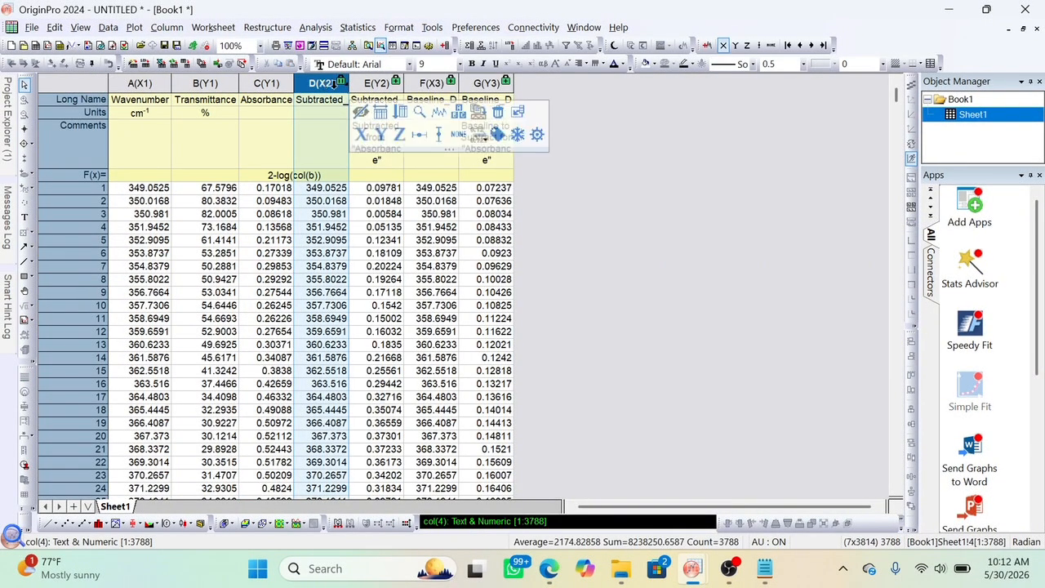
{"action": "left_click", "coordinate": [384, 82], "text": "ctrl"}
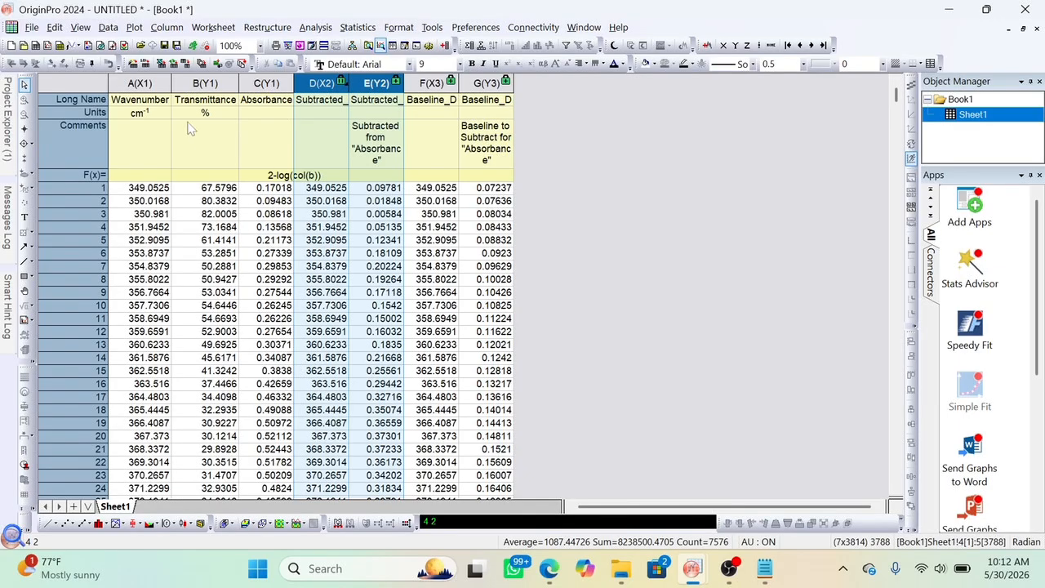
{"action": "left_click", "coordinate": [135, 31]}
{"action": "left_click", "coordinate": [321, 63]}
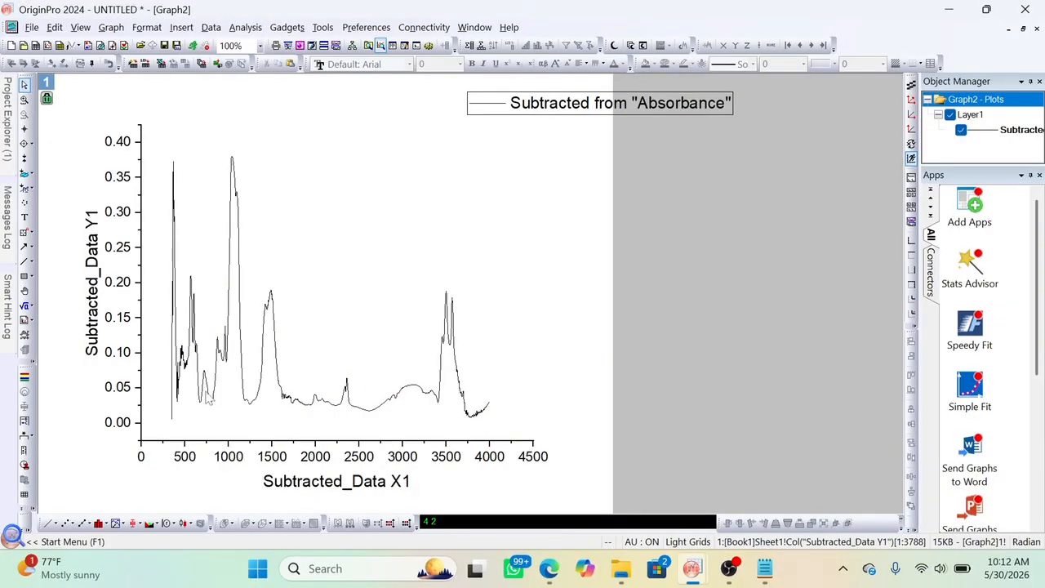
- Smooth the subtracted curve with the Savitzky-Golay method, using 40 points of window and polynomial order 2
{"action": "mouse_move", "coordinate": [293, 406]}
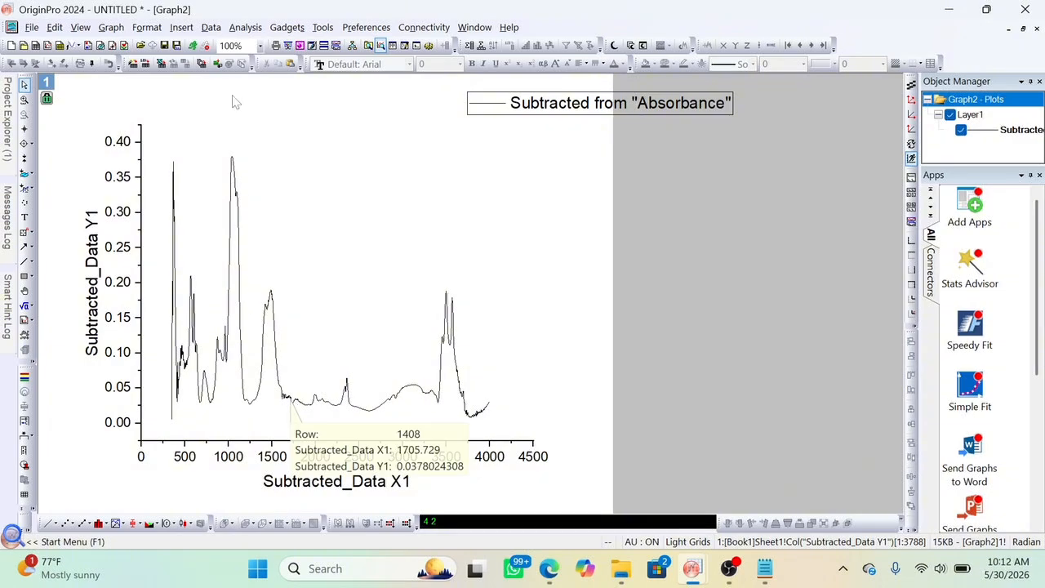
{"action": "left_click", "coordinate": [237, 27]}
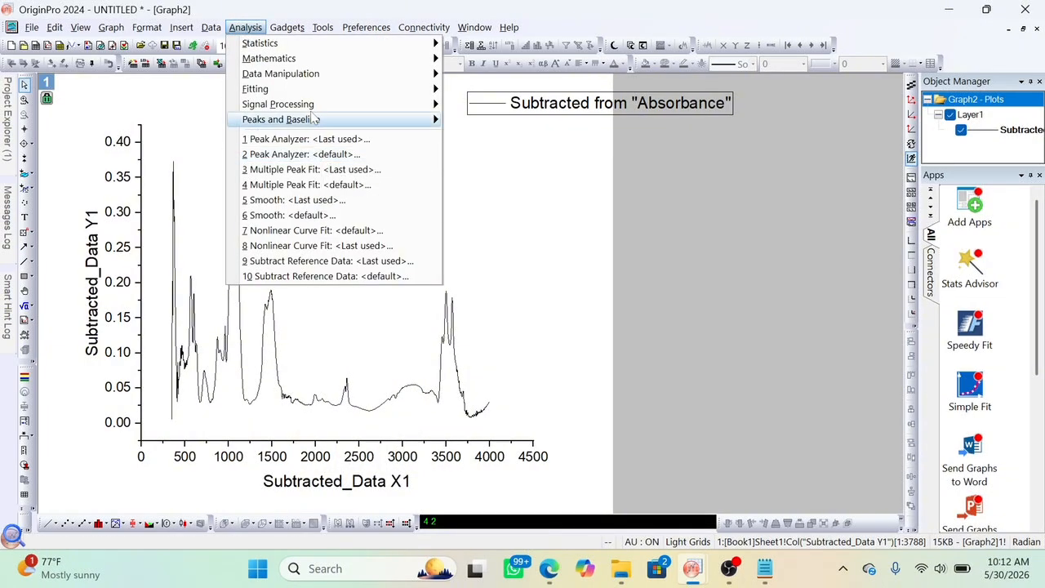
{"action": "mouse_move", "coordinate": [312, 107]}
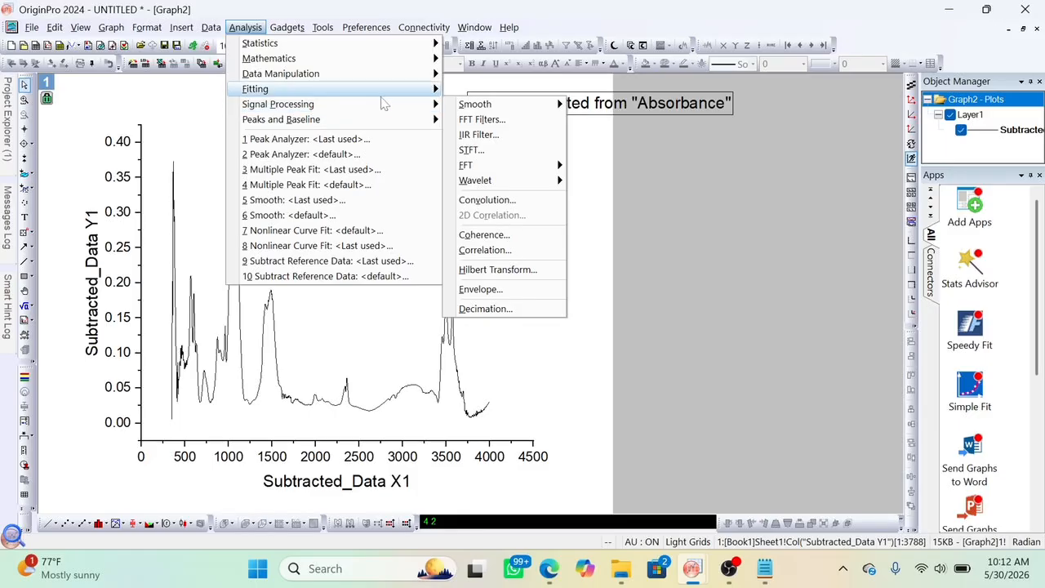
{"action": "mouse_move", "coordinate": [554, 109]}
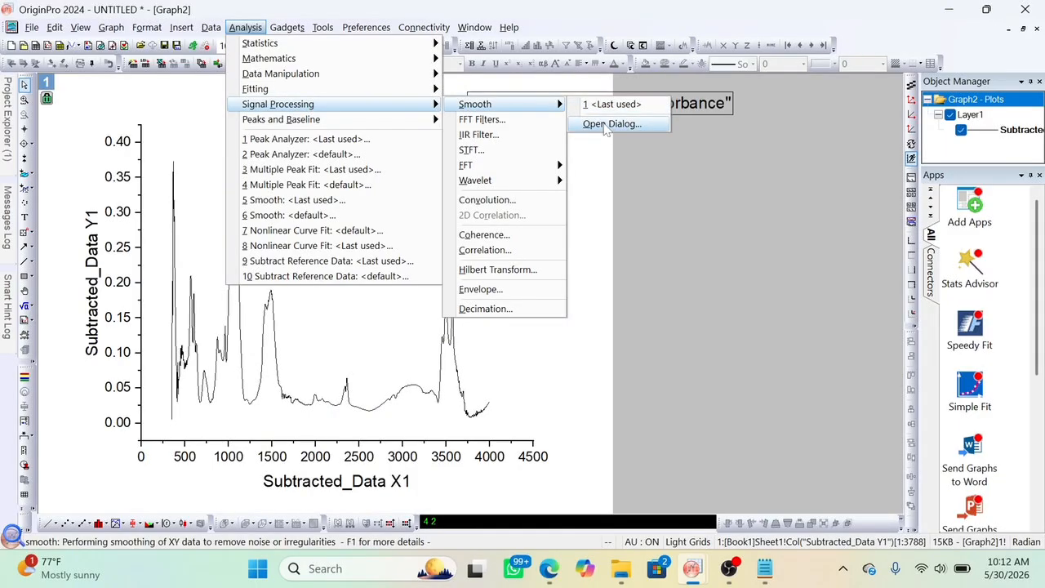
{"action": "left_click", "coordinate": [606, 123]}
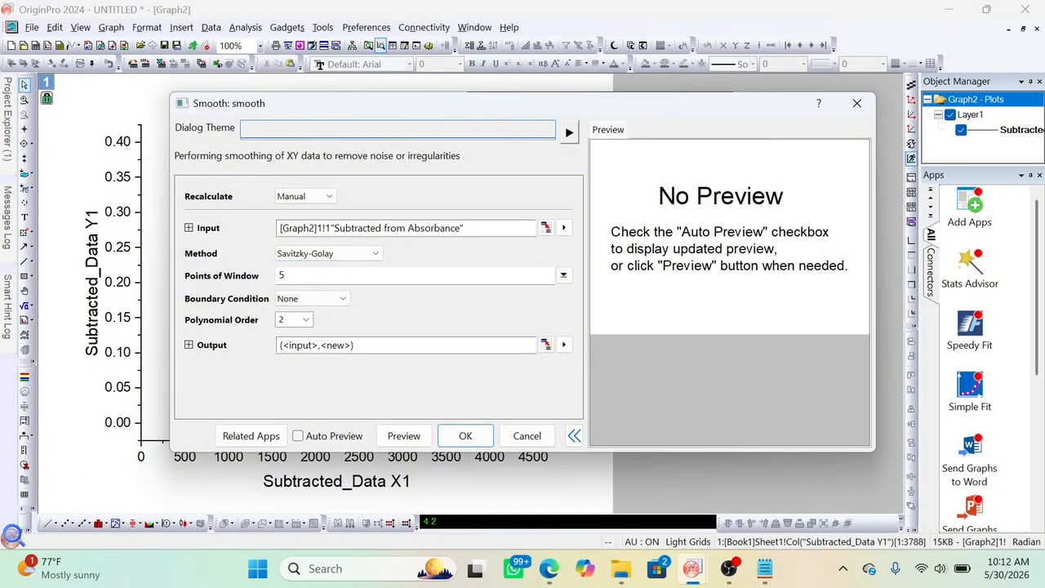
{"action": "left_click", "coordinate": [311, 275]}
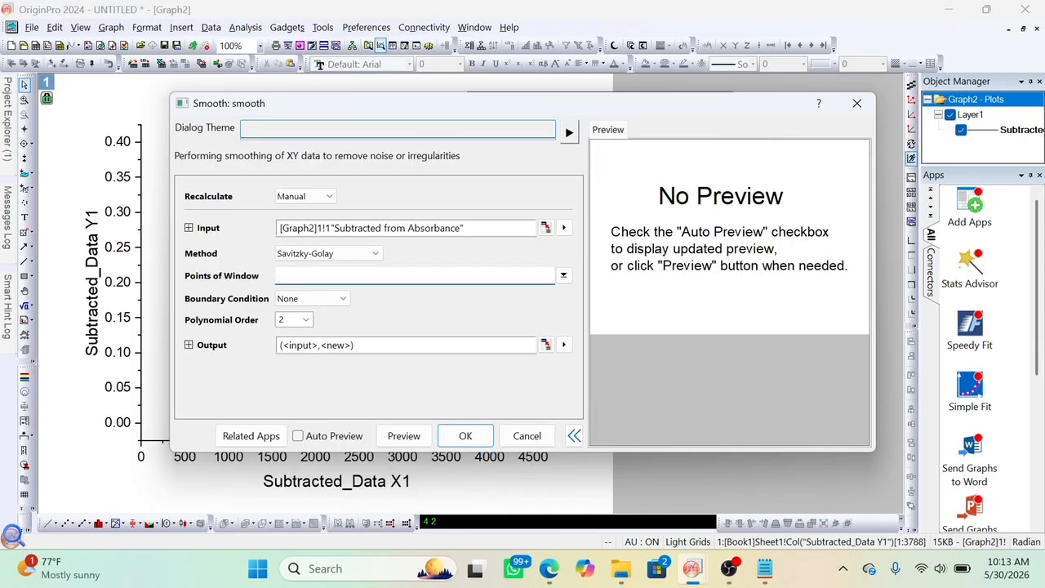
{"action": "type", "text": "40"}
{"action": "left_click", "coordinate": [466, 436]}
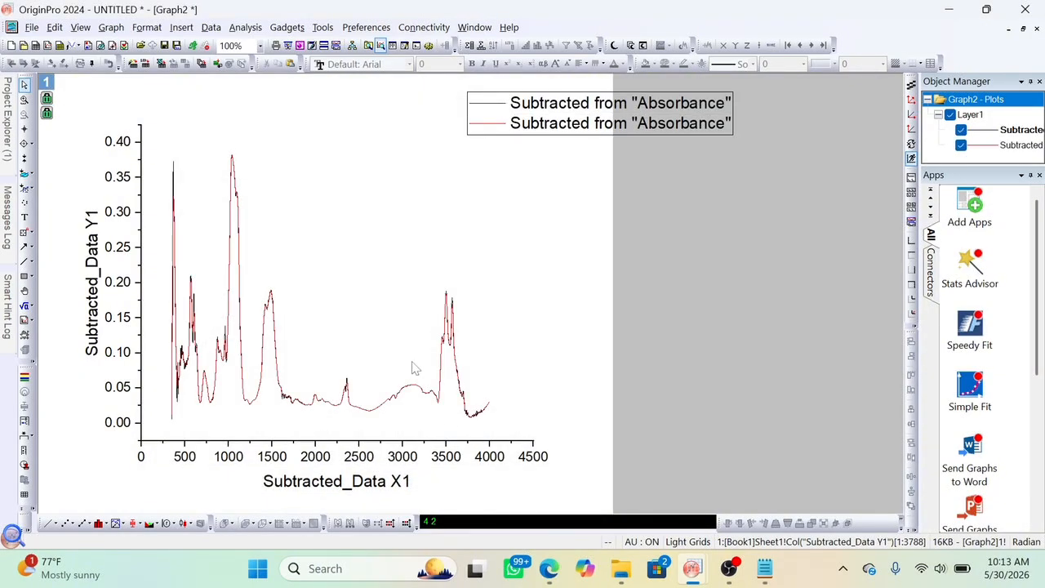
- Return to the Book1 worksheet and plot the smoothed data columns H(X4) and I(Y4) as a line graph
{"action": "mouse_move", "coordinate": [173, 402]}
{"action": "left_click", "coordinate": [1022, 30]}
{"action": "double_click", "coordinate": [320, 99]}
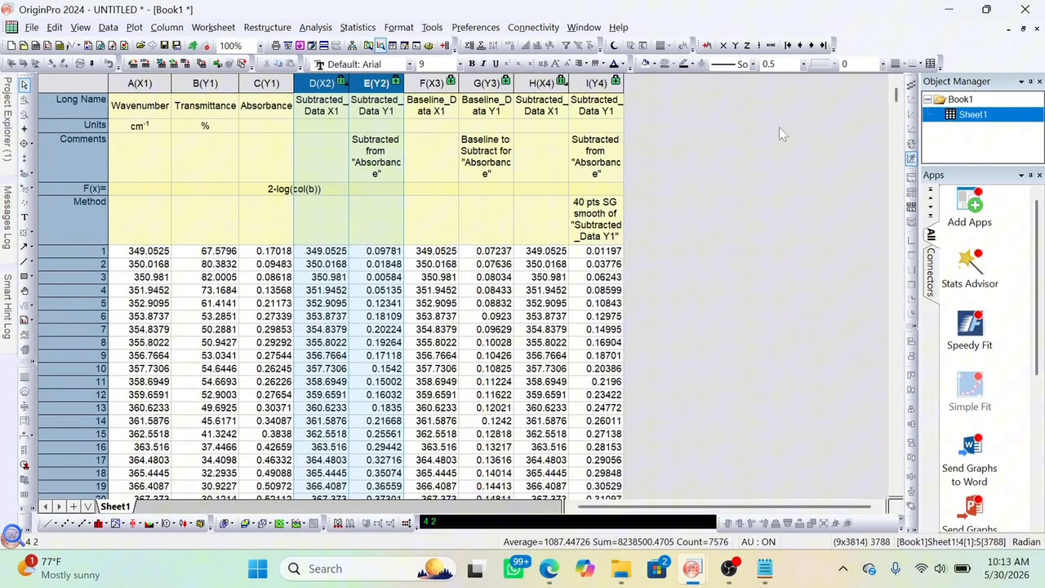
{"action": "left_click", "coordinate": [780, 129]}
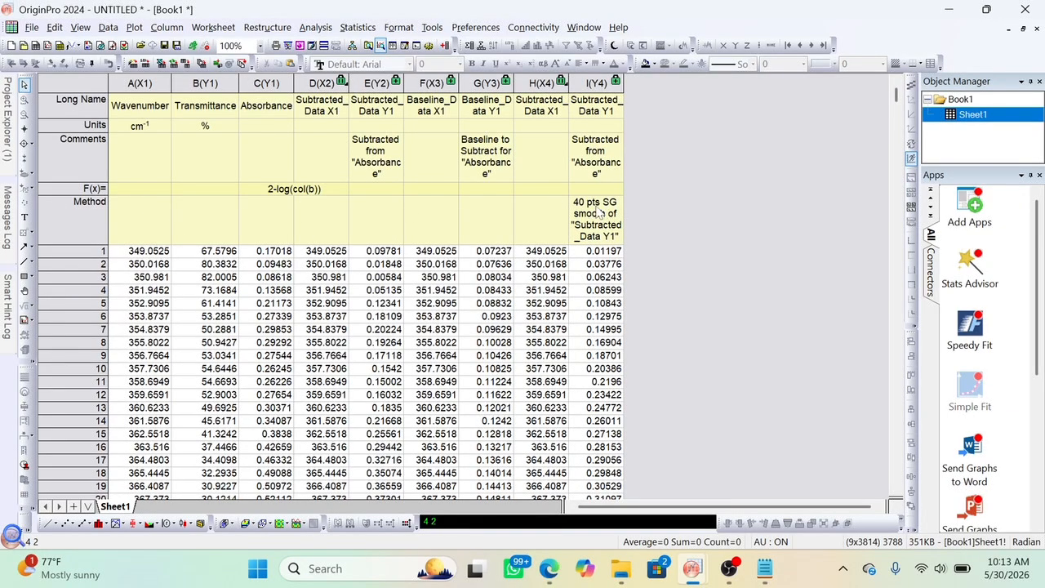
{"action": "left_click", "coordinate": [536, 84]}
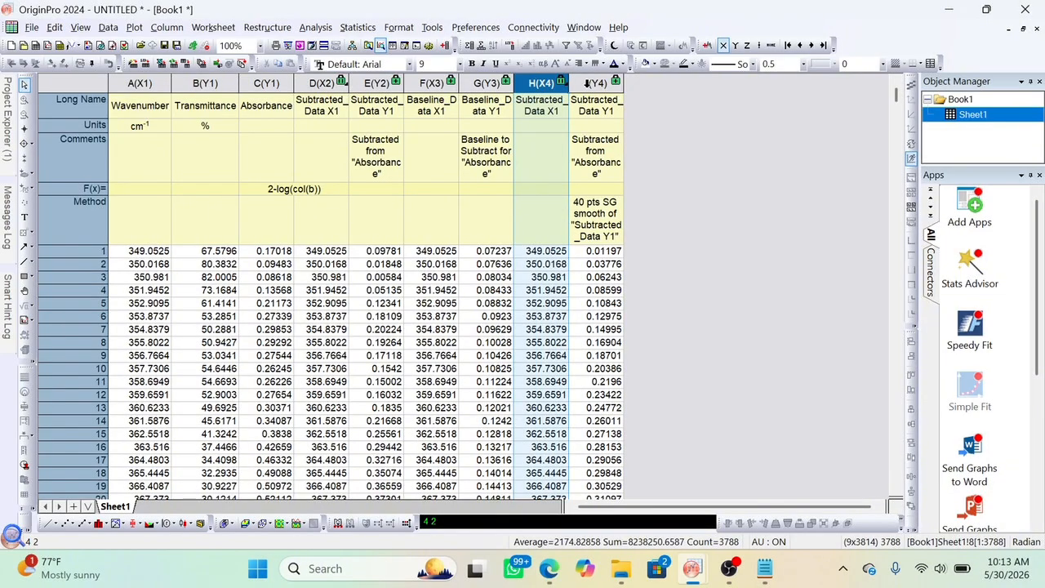
{"action": "left_click", "coordinate": [587, 84], "text": "shift"}
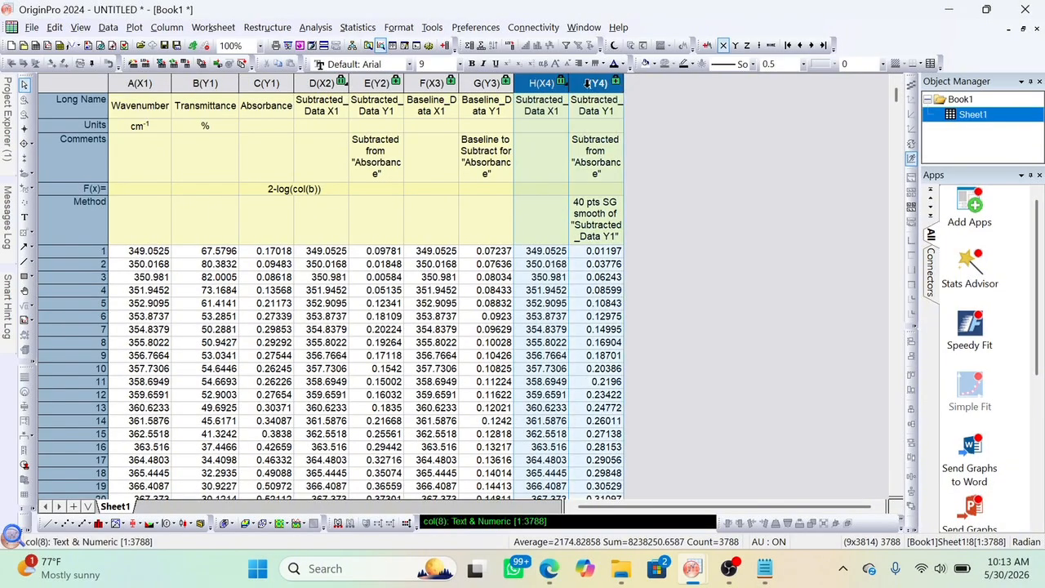
{"action": "left_click", "coordinate": [134, 26]}
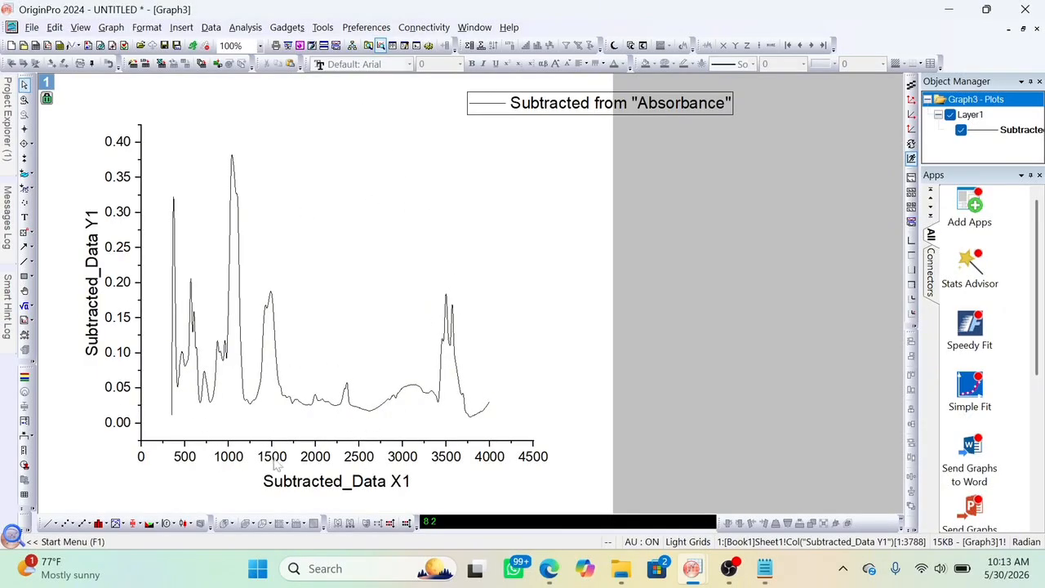
- Set the horizontal axis scale of the new graph to run from 4000 to 330
{"action": "left_click", "coordinate": [186, 459]}
{"action": "double_click", "coordinate": [185, 458]}
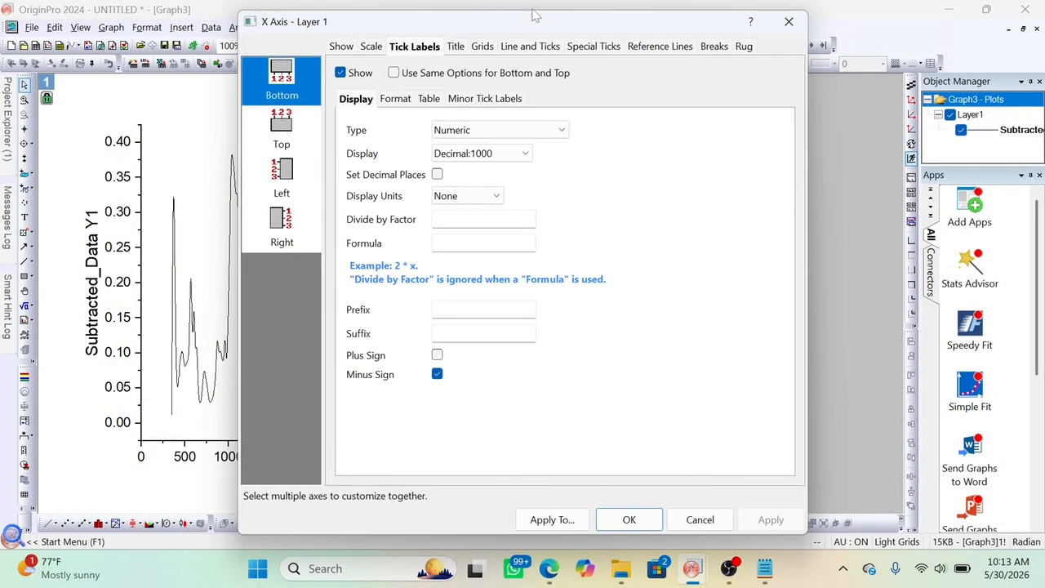
{"action": "left_click", "coordinate": [372, 46]}
{"action": "double_click", "coordinate": [428, 78]}
{"action": "key", "text": "BackSpace"}
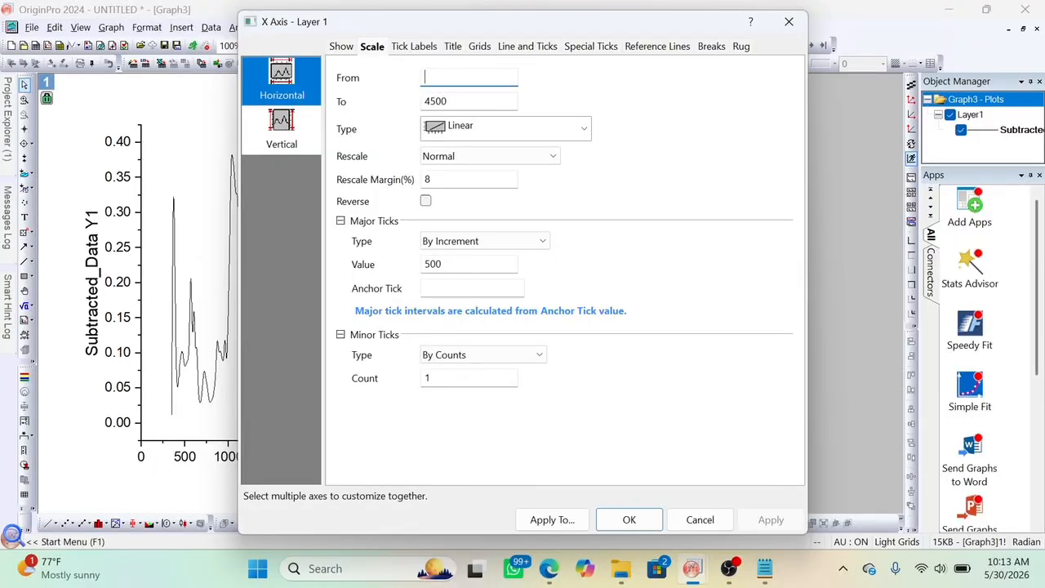
{"action": "type", "text": "4000"}
{"action": "key", "text": "Tab"}
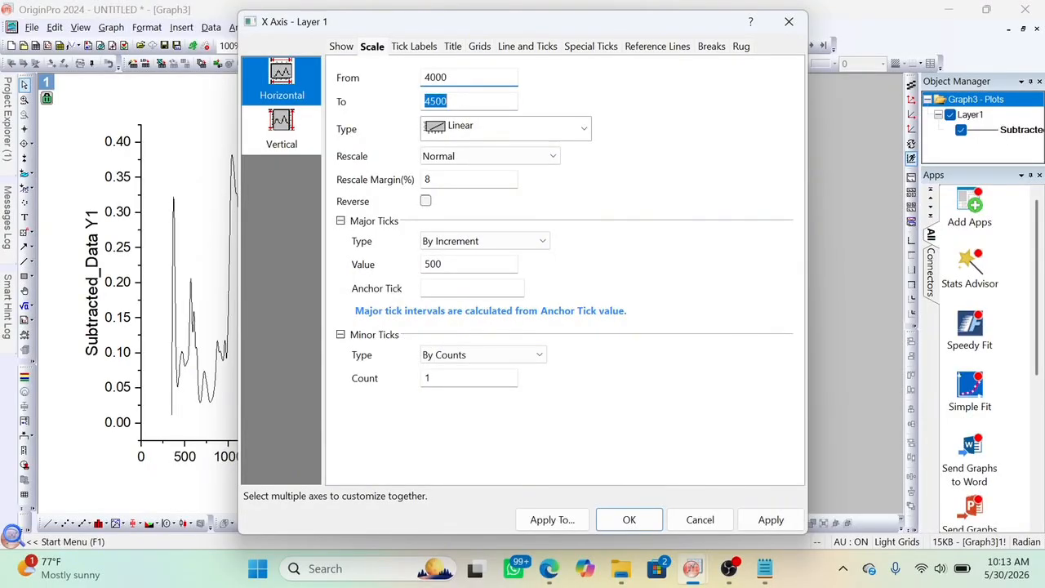
{"action": "key", "text": "BackSpace"}
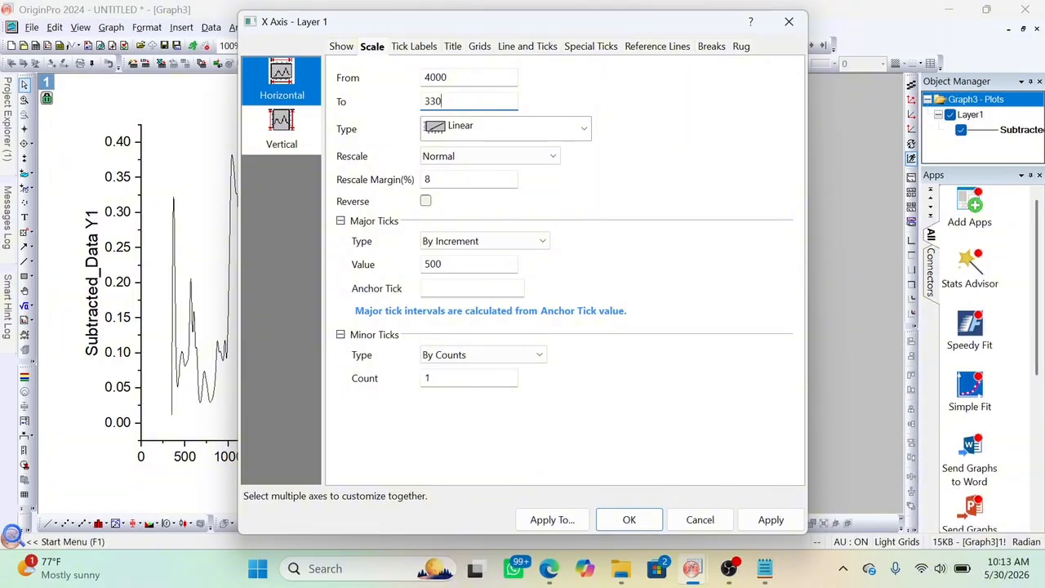
- Set the vertical axis scale to start from 0 and apply the axis settings
{"action": "left_click", "coordinate": [292, 141]}
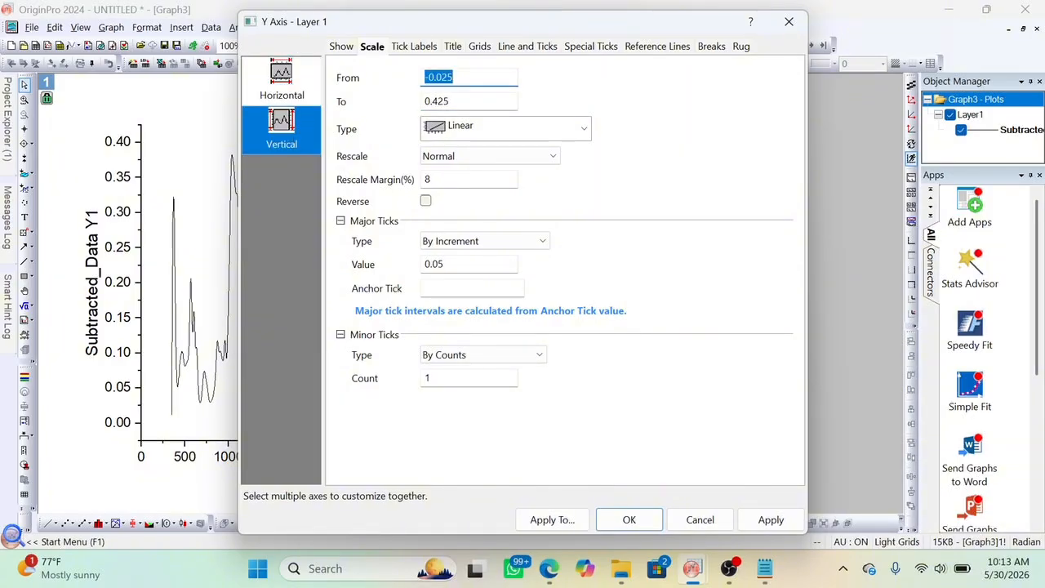
{"action": "type", "text": "0"}
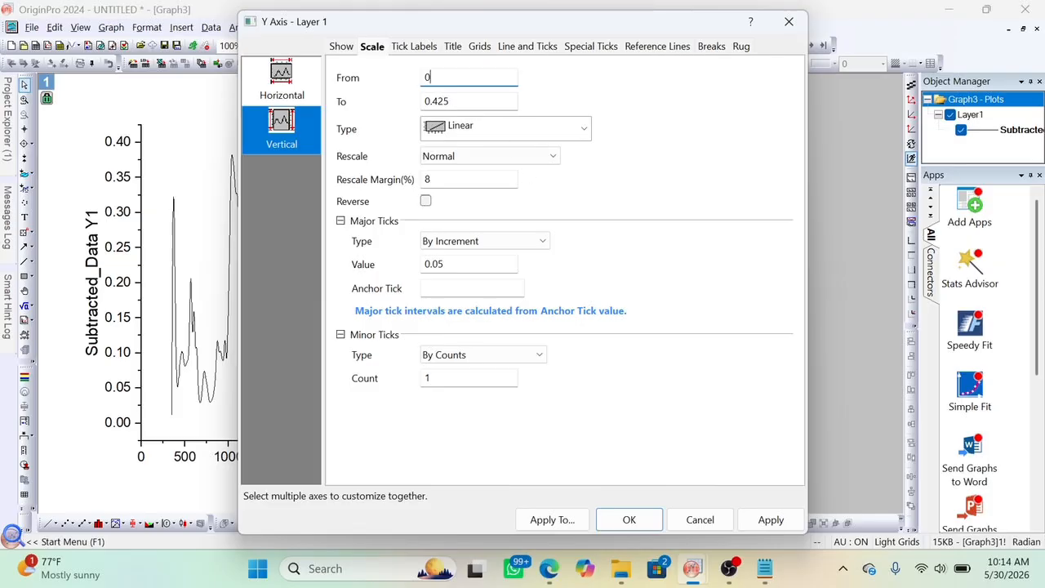
{"action": "left_click", "coordinate": [636, 520]}
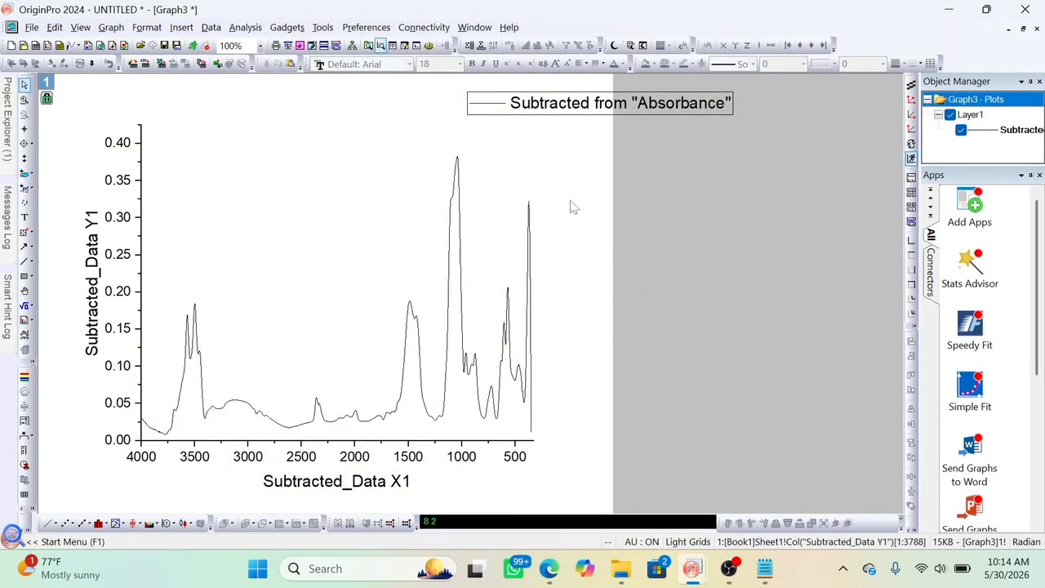
- Show the layer frame around the smoothed spectrum plot
{"action": "left_click", "coordinate": [364, 167]}
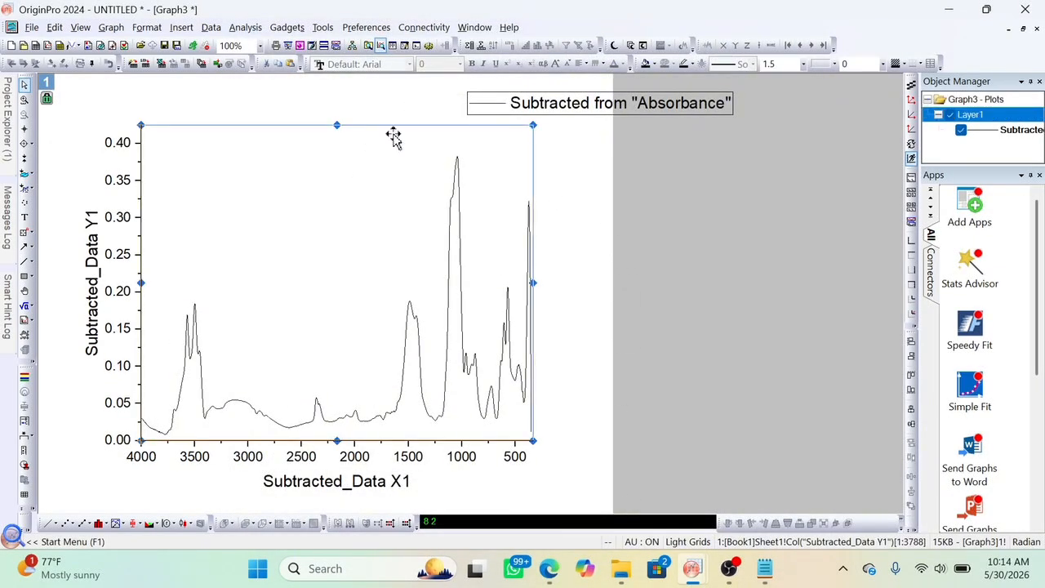
{"action": "left_click", "coordinate": [578, 263]}
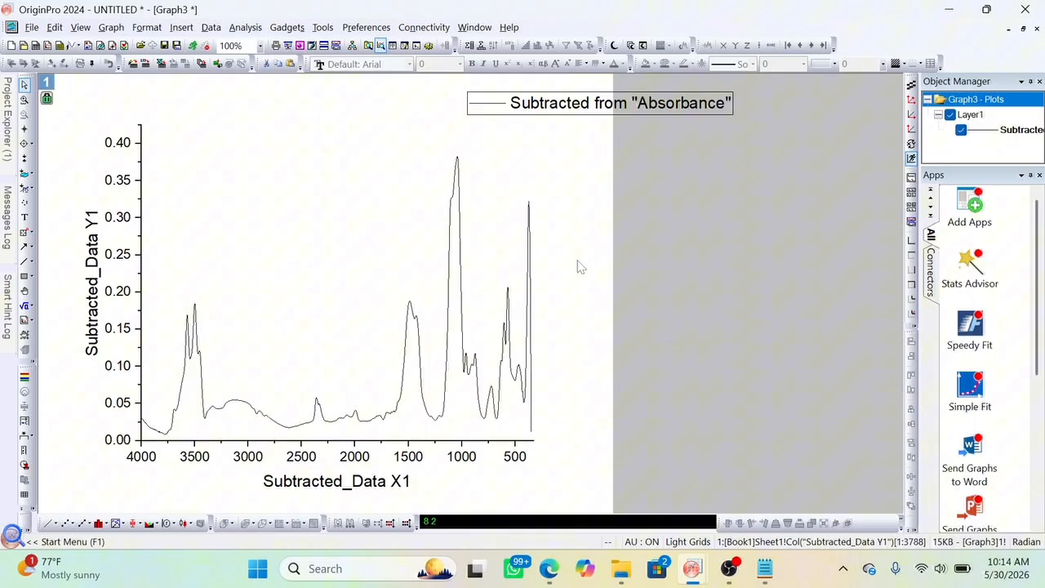
{"action": "left_click", "coordinate": [366, 236]}
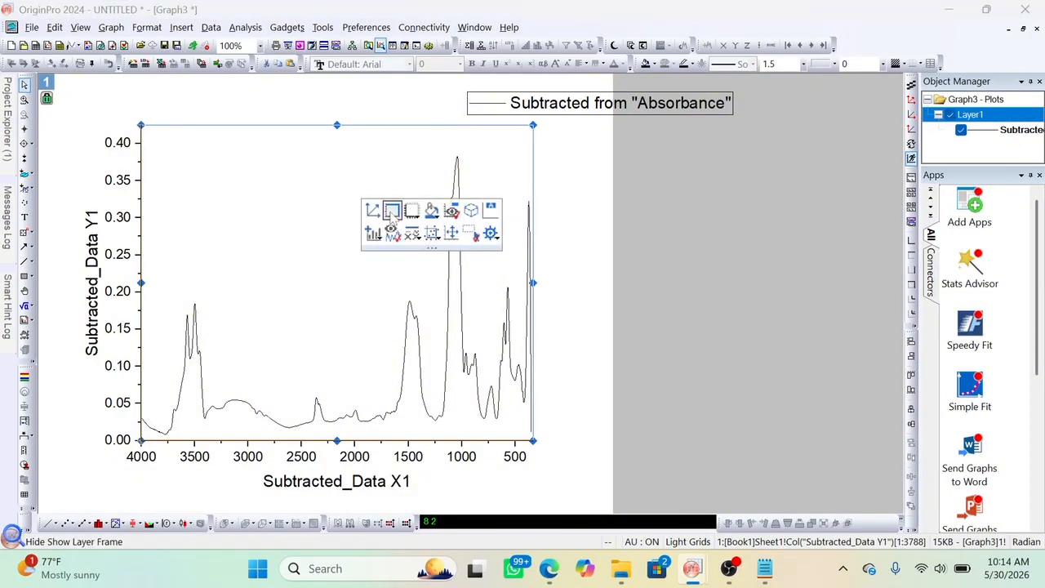
{"action": "left_click", "coordinate": [393, 211]}
{"action": "left_click", "coordinate": [574, 207]}
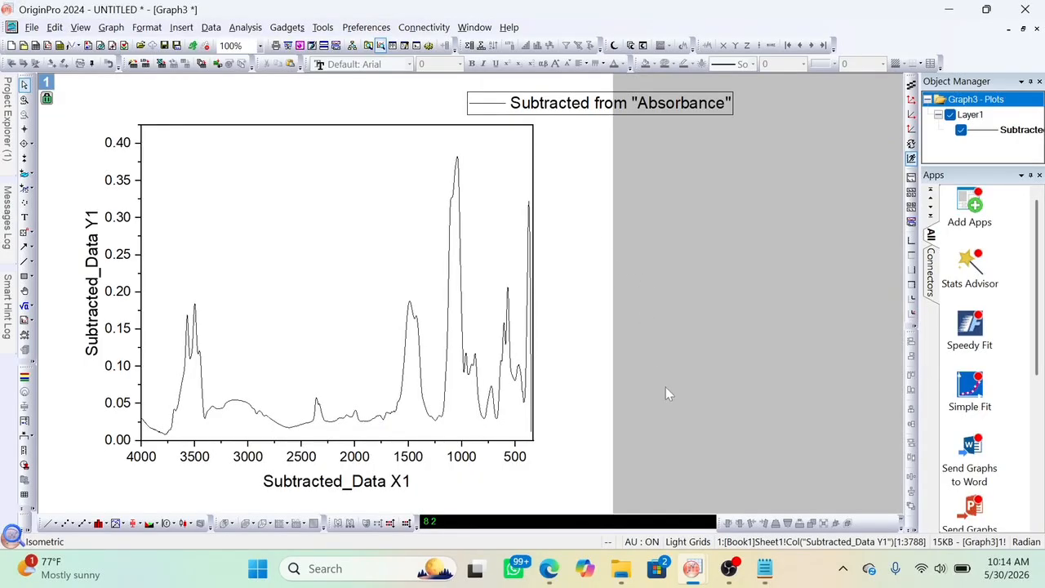
- Switch to the HAp and ZnO-HAp reference PDF in Edge and examine the FTIR spectra in Figures 4 and 5
{"action": "left_click", "coordinate": [549, 568]}
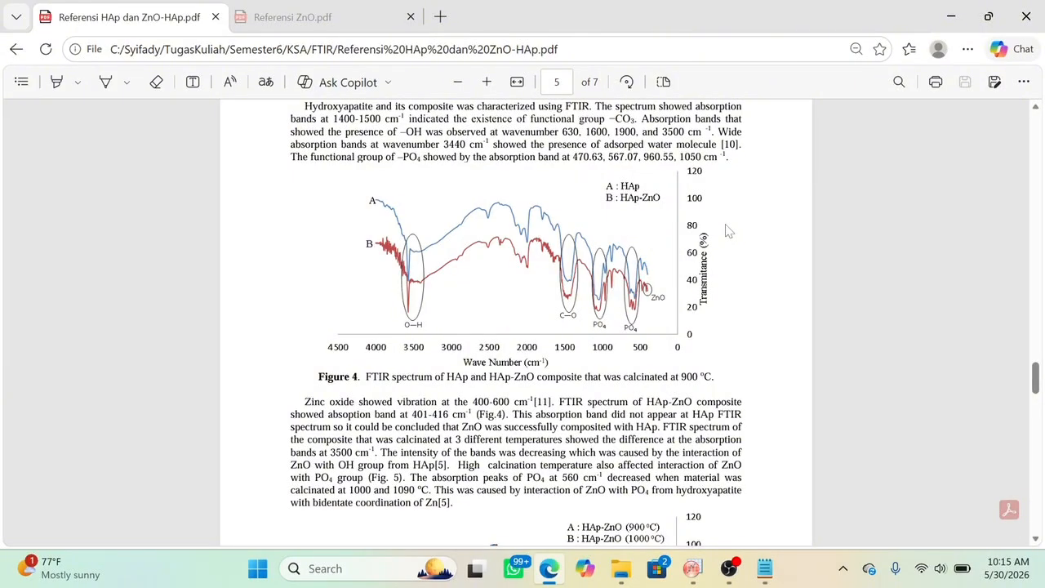
{"action": "scroll", "coordinate": [730, 231], "scroll_direction": "up", "scroll_amount": 20}
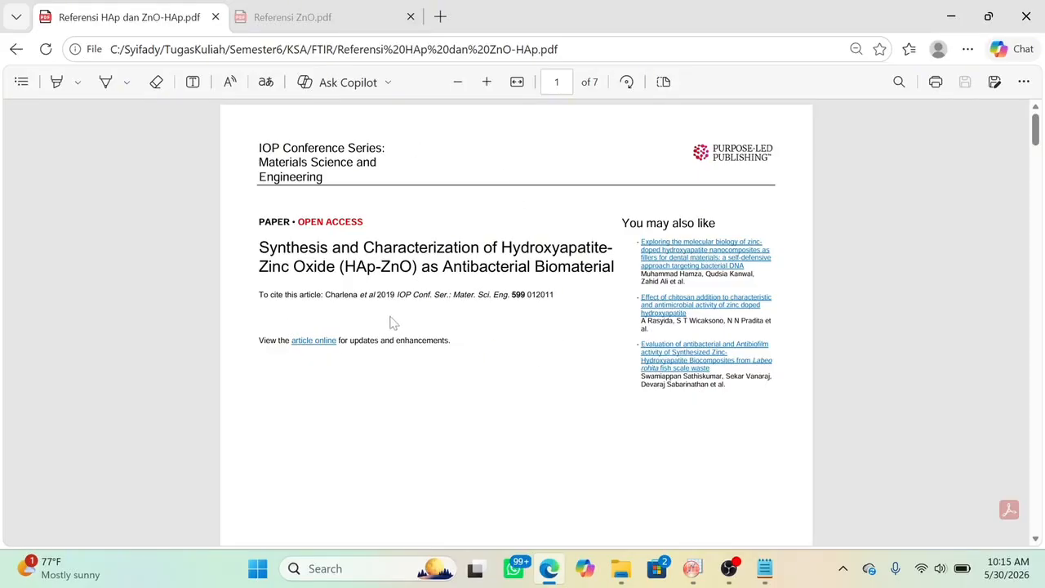
{"action": "scroll", "coordinate": [565, 322], "scroll_direction": "down", "scroll_amount": 12}
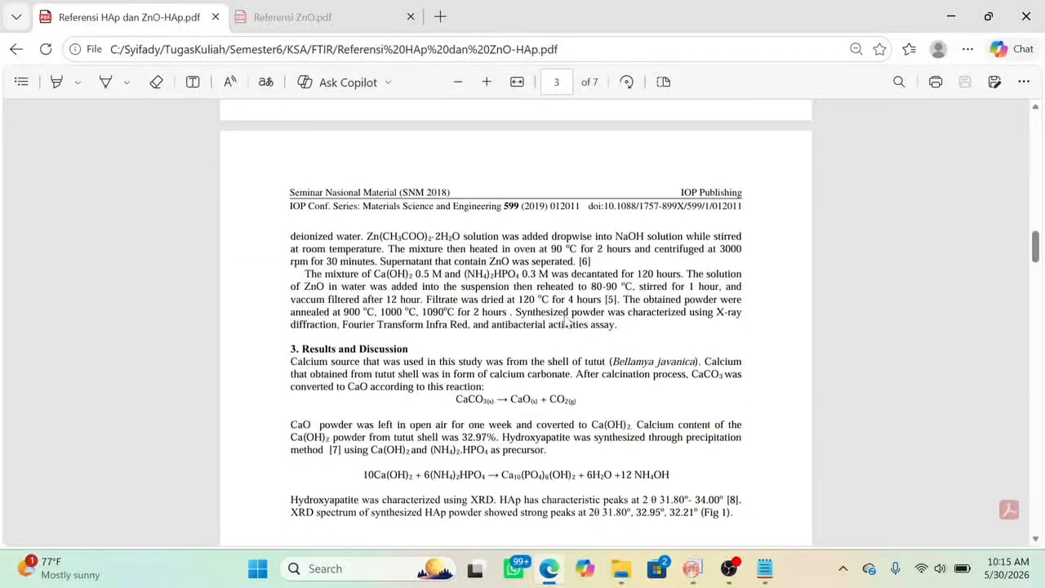
{"action": "scroll", "coordinate": [564, 319], "scroll_direction": "down", "scroll_amount": 12}
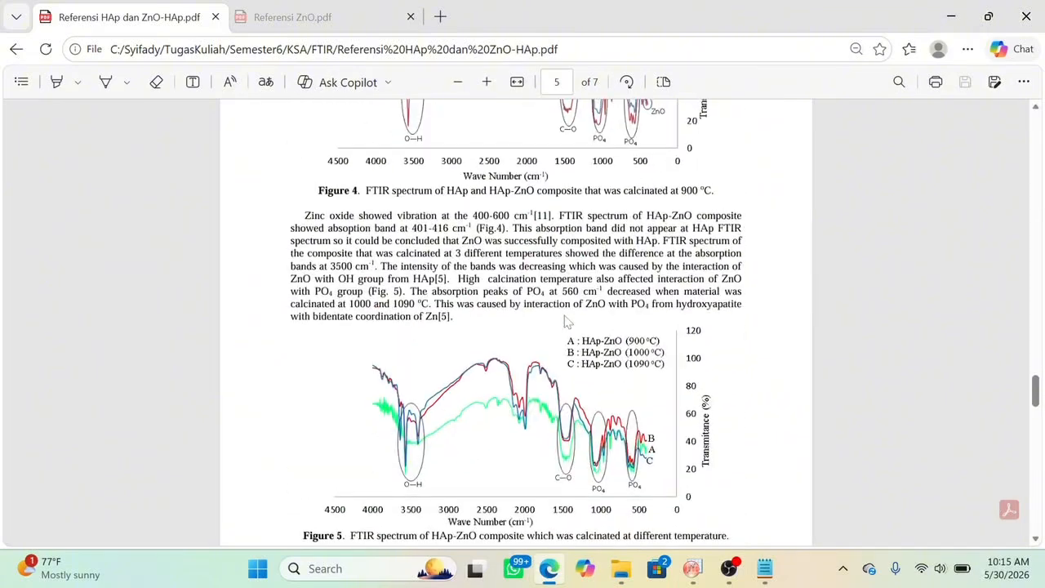
{"action": "scroll", "coordinate": [566, 322], "scroll_direction": "up", "scroll_amount": 1}
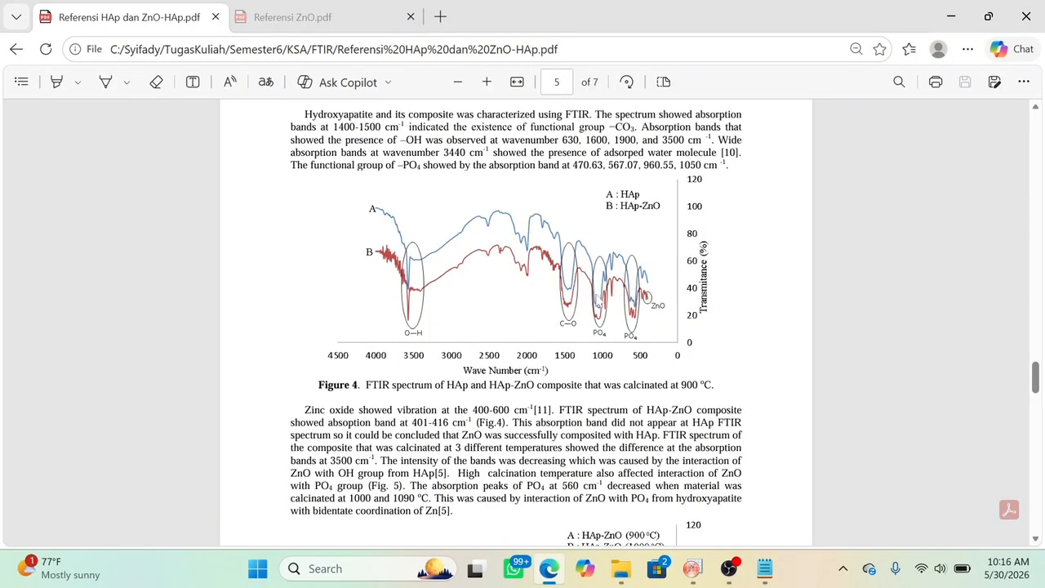
{"action": "scroll", "coordinate": [600, 365], "scroll_direction": "down", "scroll_amount": 5}
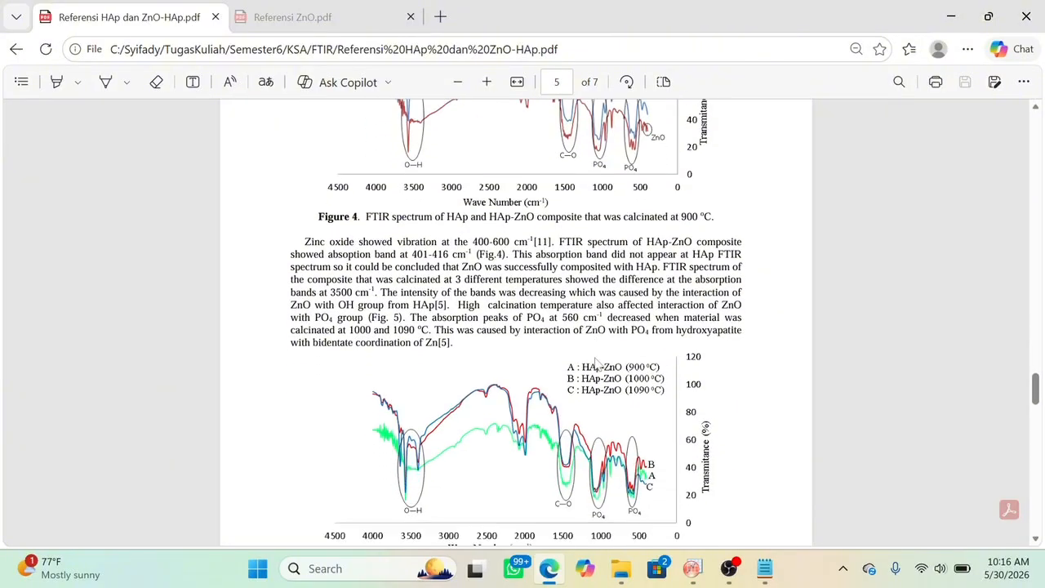
{"action": "scroll", "coordinate": [598, 366], "scroll_direction": "down", "scroll_amount": 1}
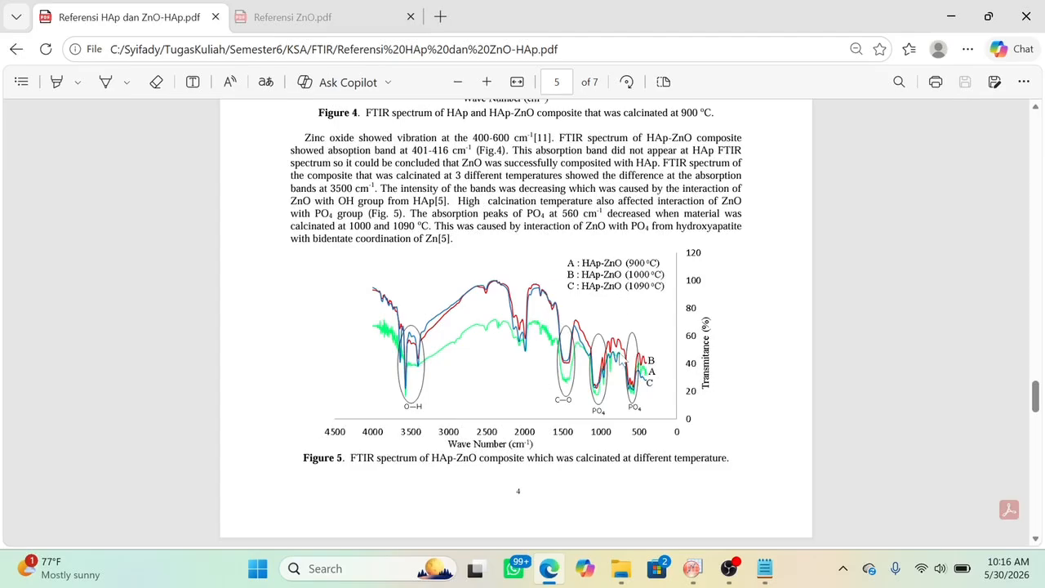
- Read the paragraph on the zinc oxide vibration below Figure 4, marking the 400-600 cm-1 range while reading
{"action": "scroll", "coordinate": [622, 360], "scroll_direction": "up", "scroll_amount": 4}
{"action": "scroll", "coordinate": [622, 361], "scroll_direction": "down", "scroll_amount": 2}
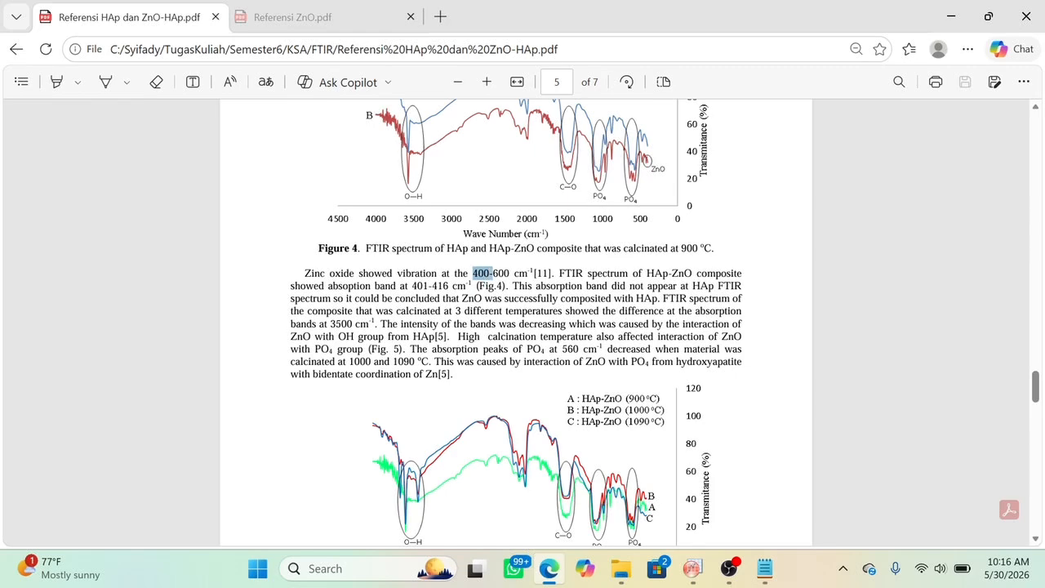
{"action": "left_click_drag", "start_coordinate": [490, 273], "coordinate": [533, 274]}
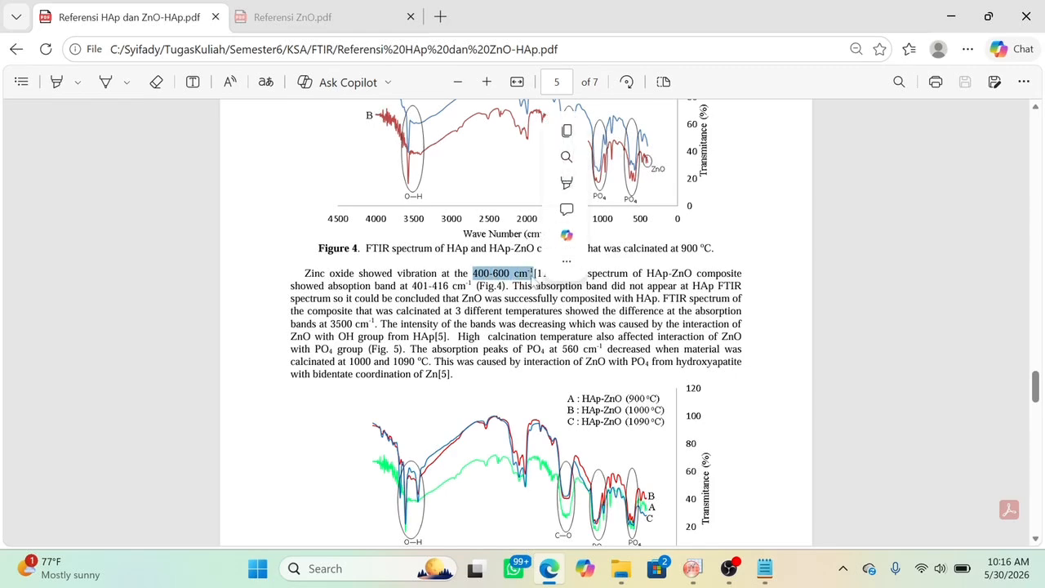
{"action": "left_click", "coordinate": [548, 316]}
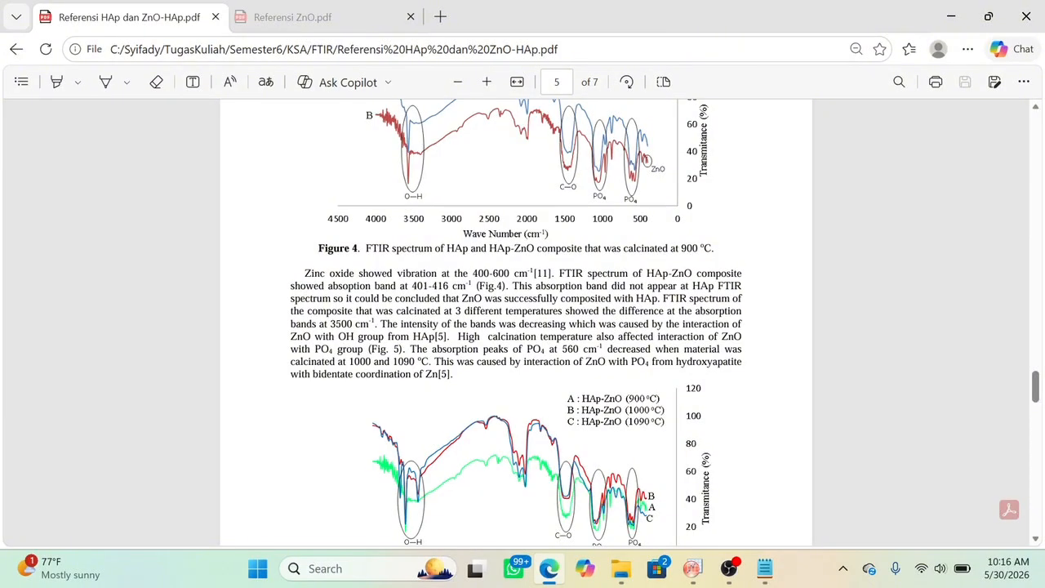
{"action": "scroll", "coordinate": [671, 193], "scroll_direction": "up", "scroll_amount": 1}
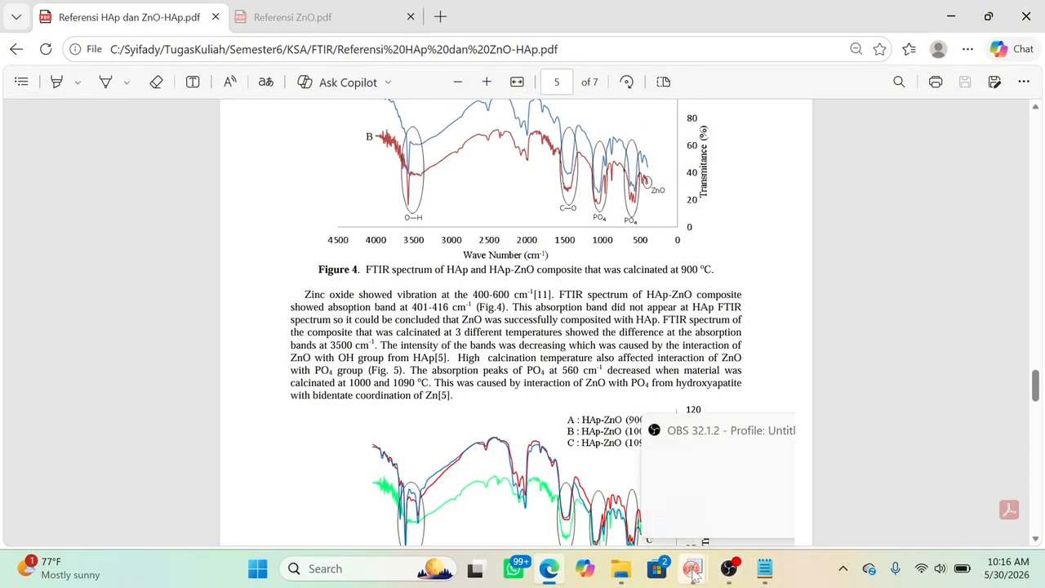
- Switch back to the OriginPro graph, add a vertical straight line at 400 and move it to about 420
{"action": "mouse_move", "coordinate": [693, 569]}
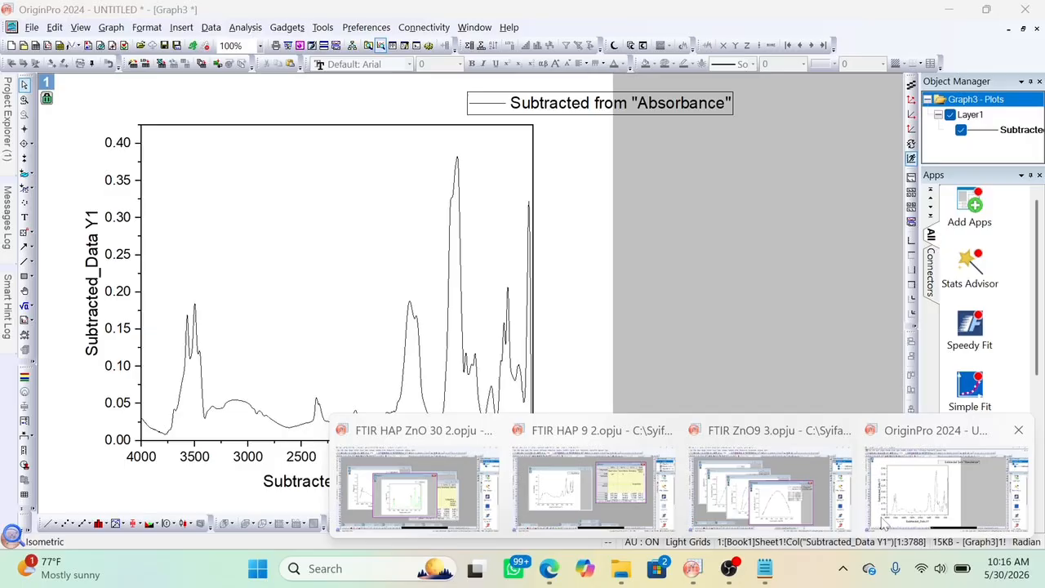
{"action": "left_click", "coordinate": [878, 424]}
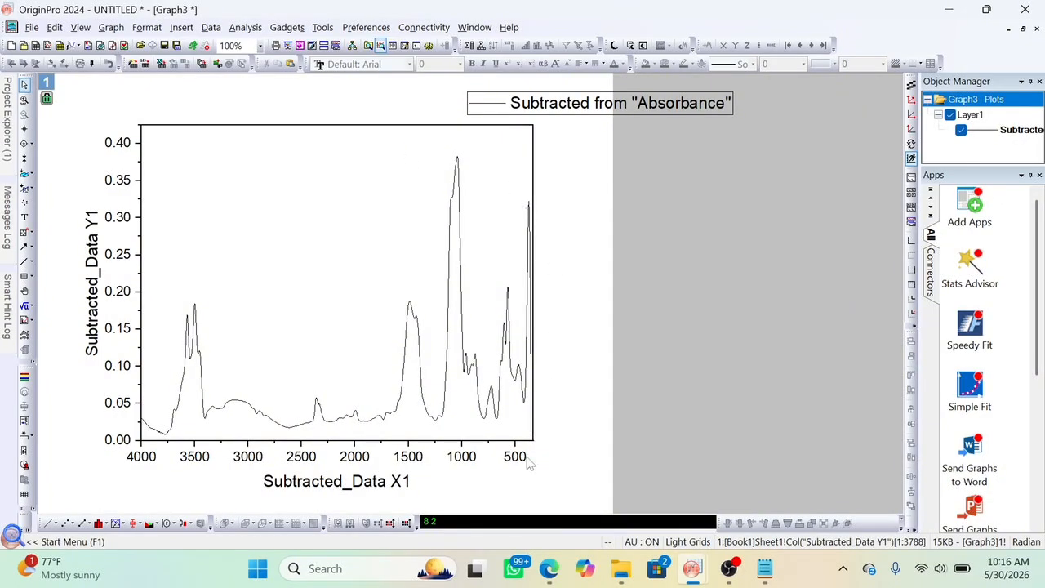
{"action": "left_click", "coordinate": [176, 30]}
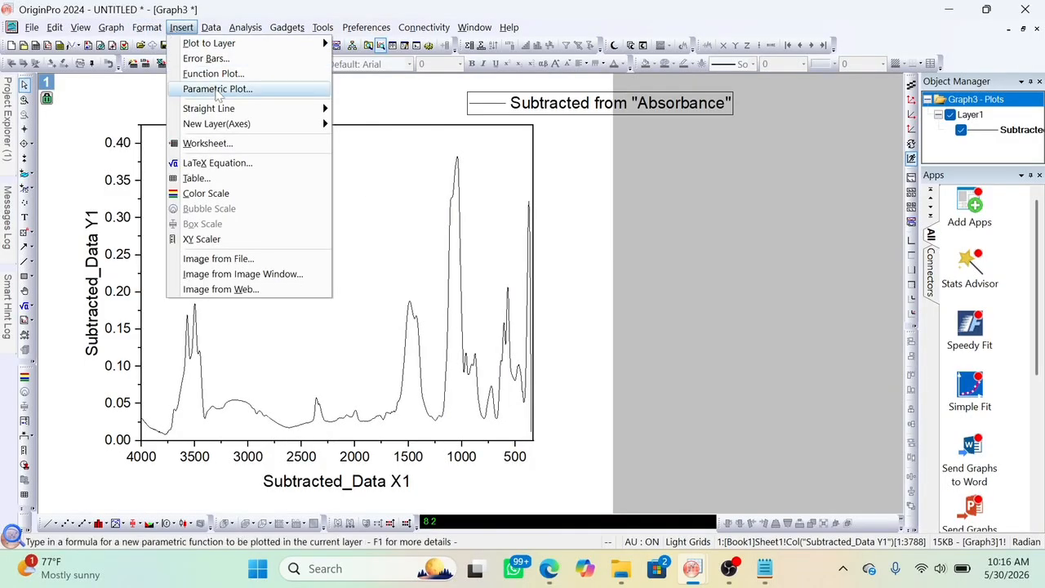
{"action": "mouse_move", "coordinate": [228, 113]}
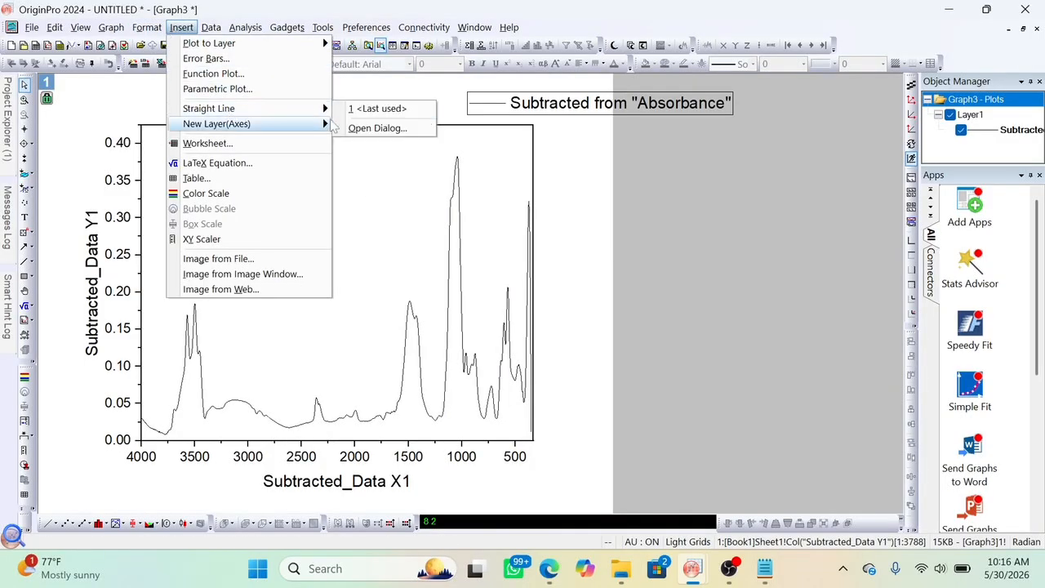
{"action": "left_click", "coordinate": [358, 130]}
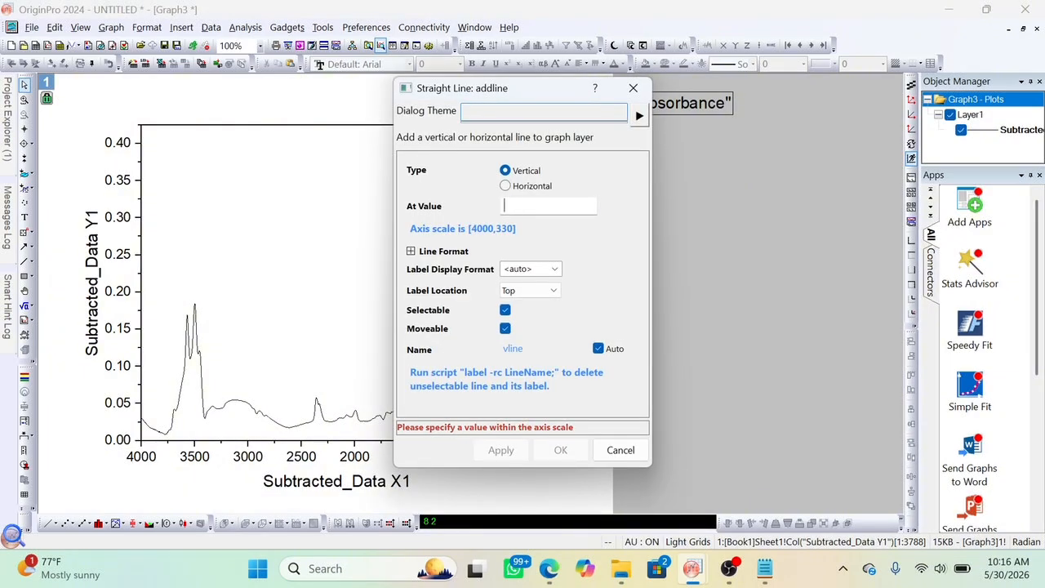
{"action": "type", "text": "400"}
{"action": "left_click", "coordinate": [560, 434]}
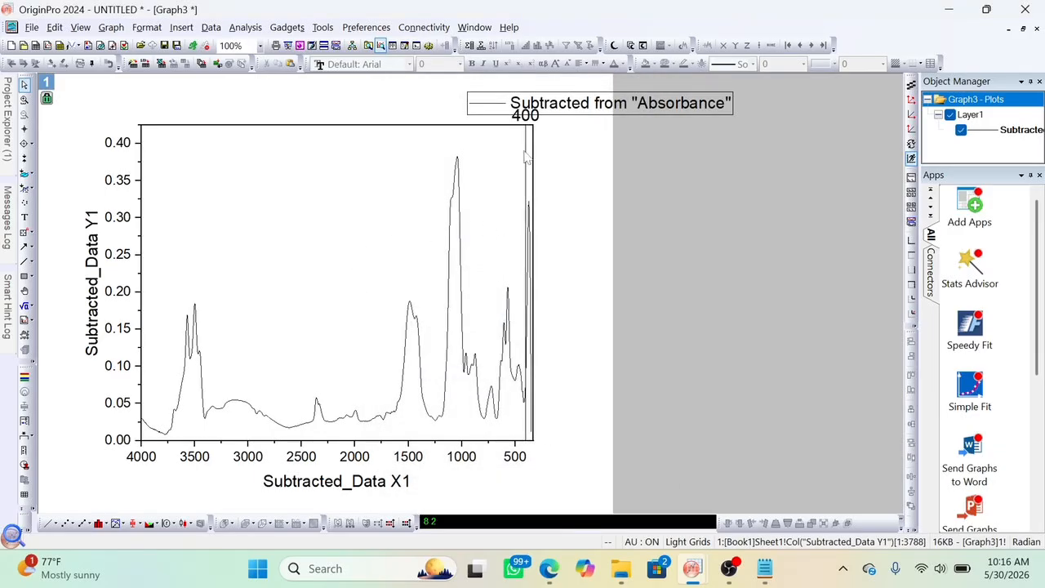
{"action": "left_click_drag", "start_coordinate": [526, 152], "coordinate": [524, 158]}
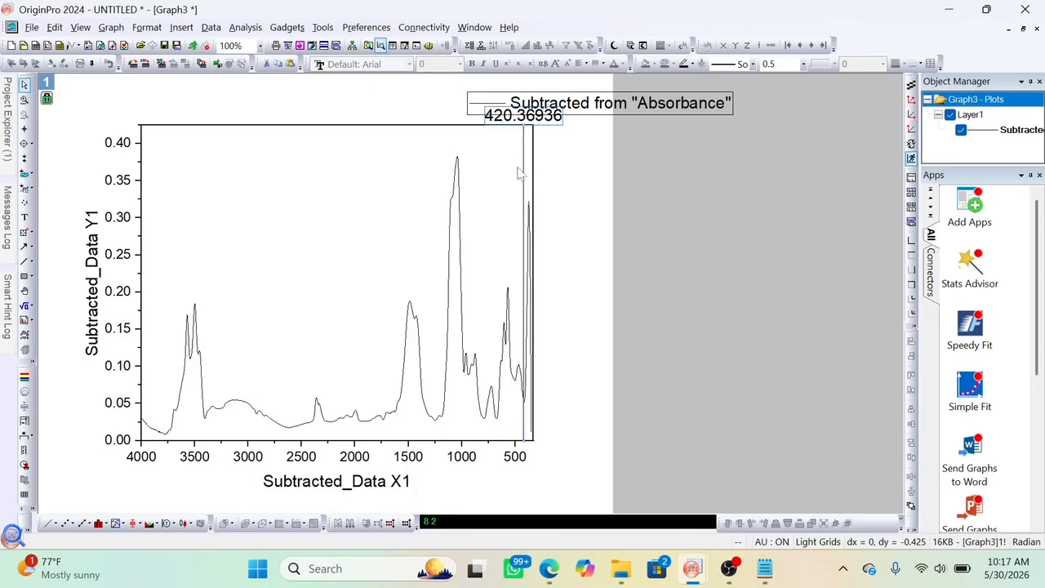
- Format the smoothed spectrum curve as a red line with a width of 1.5
{"action": "left_click", "coordinate": [460, 277]}
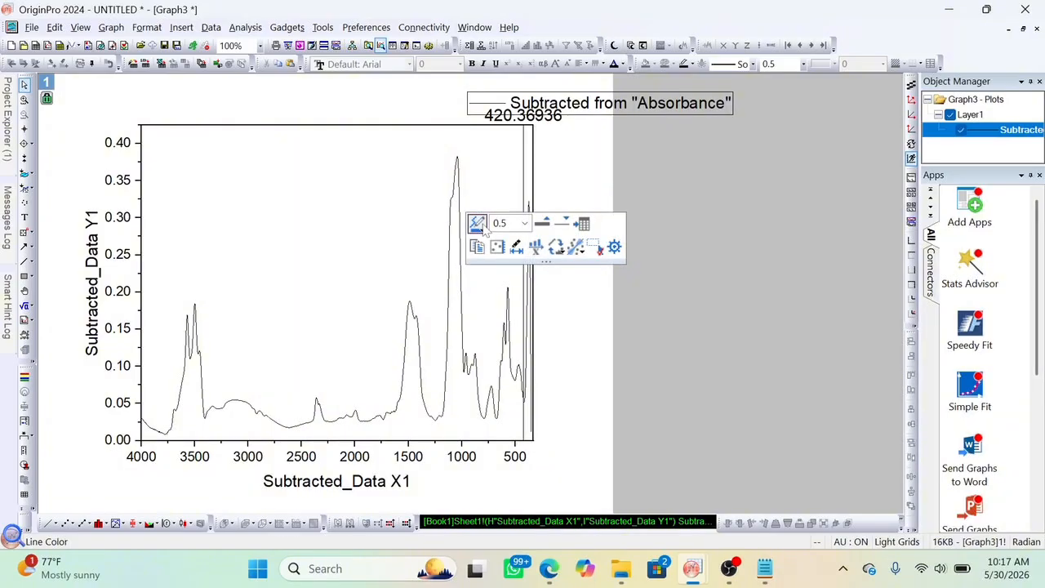
{"action": "left_click", "coordinate": [479, 225]}
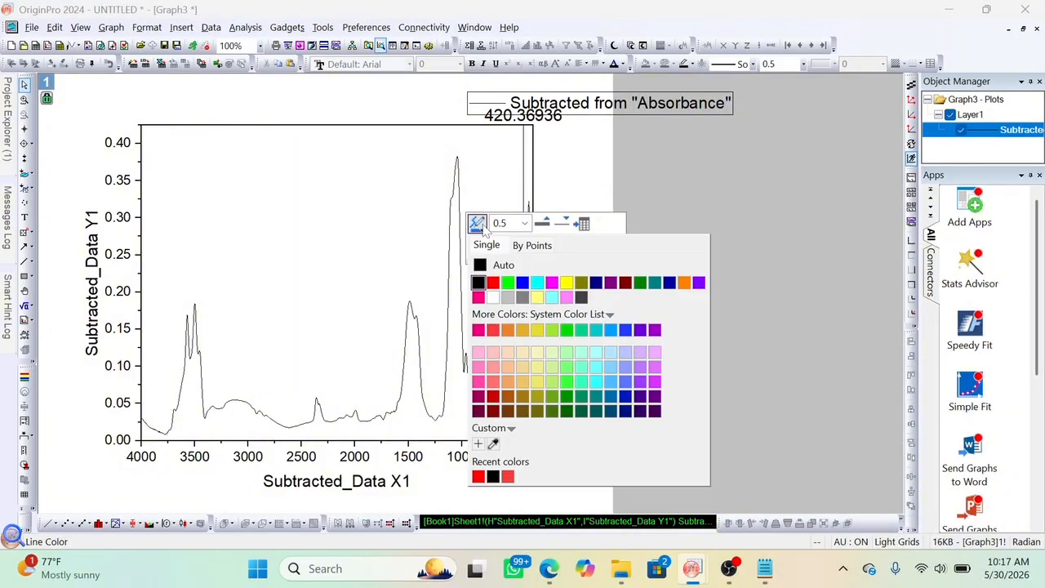
{"action": "left_click", "coordinate": [493, 283]}
{"action": "left_click", "coordinate": [525, 223]}
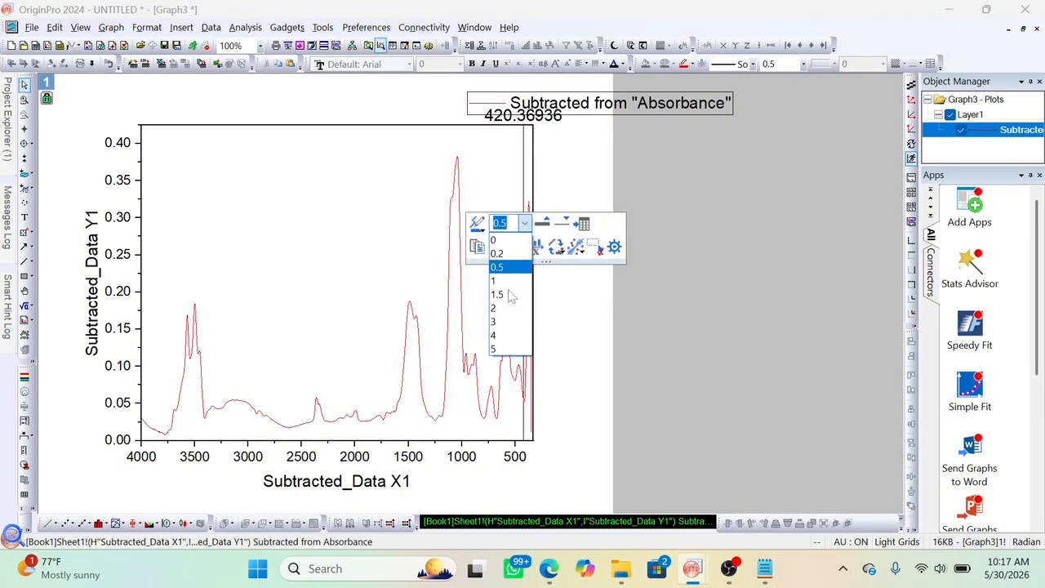
{"action": "left_click", "coordinate": [498, 294]}
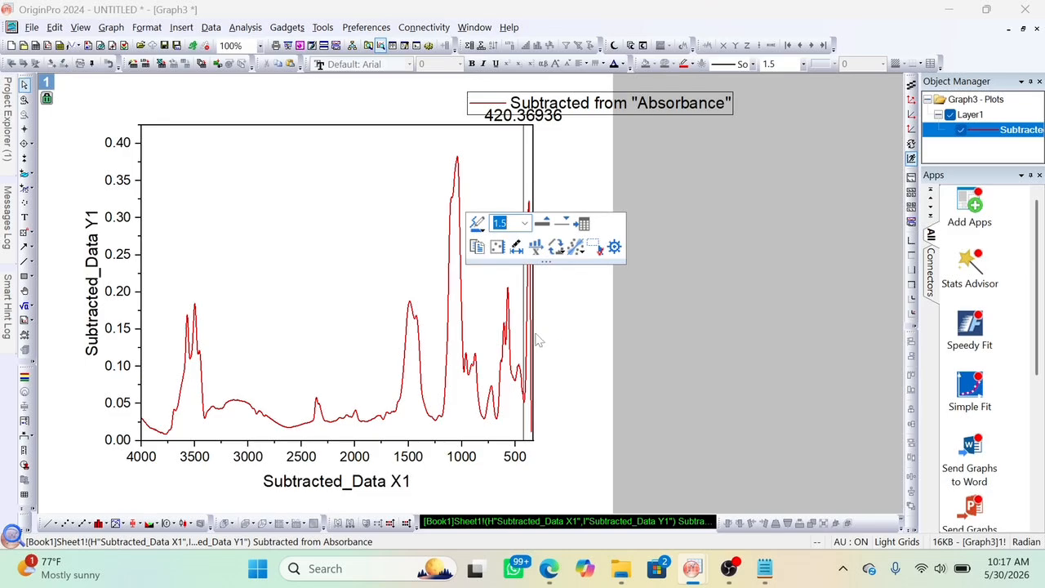
{"action": "left_click", "coordinate": [502, 270]}
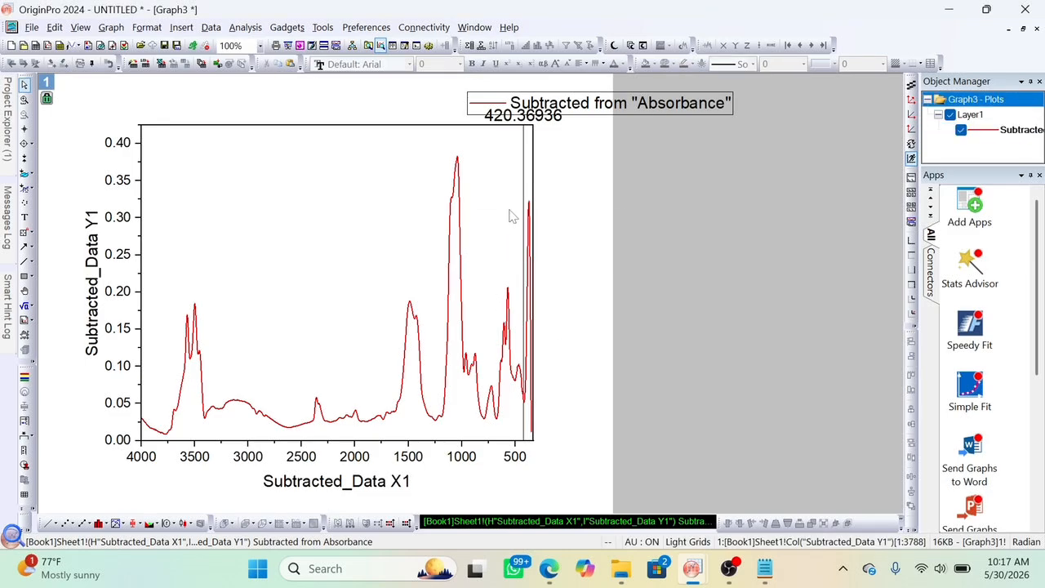
- Shift the vertical reference line slightly toward lower wavenumbers, beside the minimum before the last peak
{"action": "scroll", "coordinate": [579, 322], "scroll_direction": "up", "scroll_amount": 2}
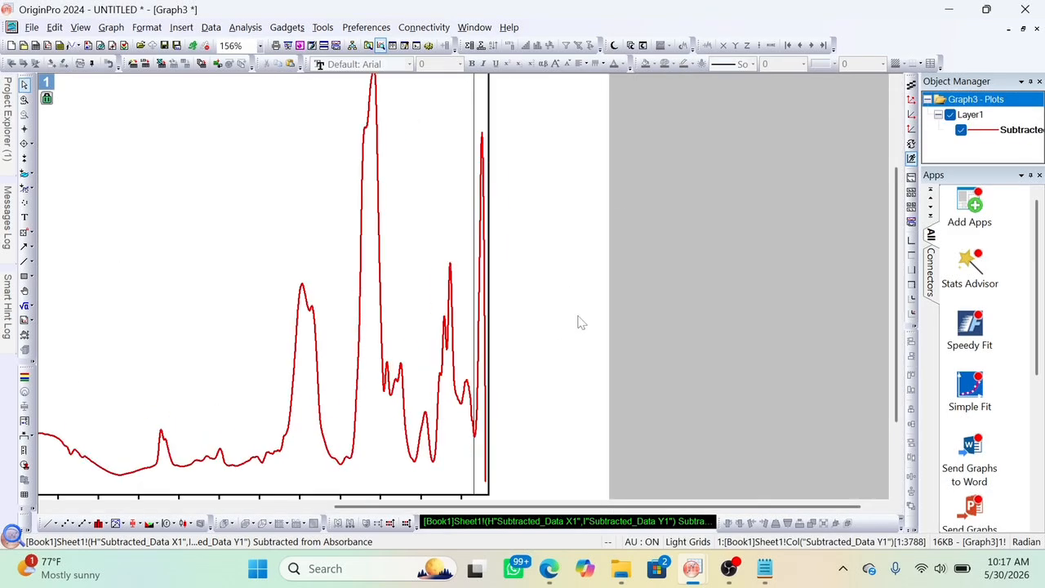
{"action": "left_click", "coordinate": [474, 320]}
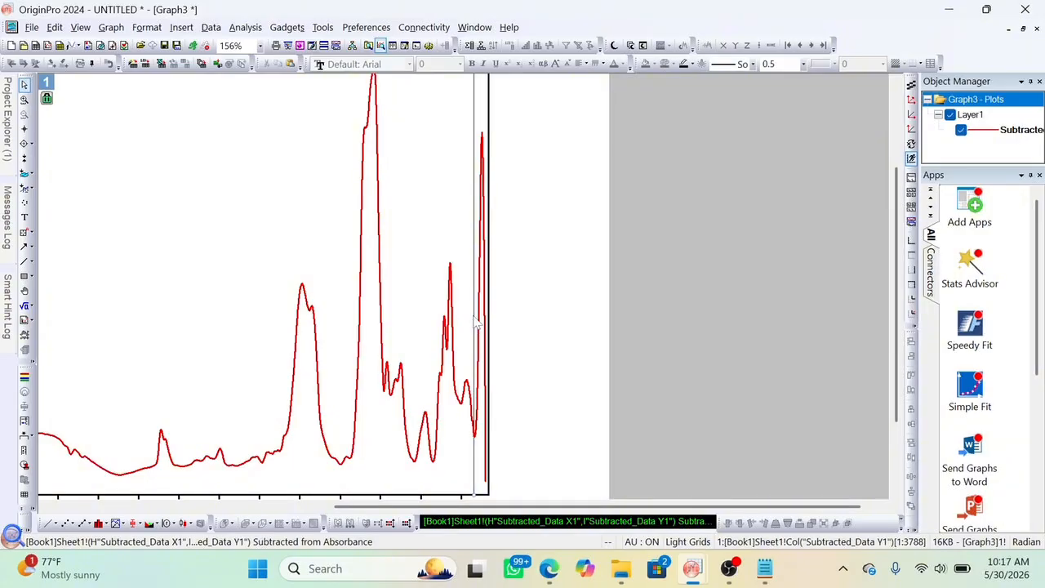
{"action": "left_click_drag", "start_coordinate": [474, 320], "coordinate": [477, 319]}
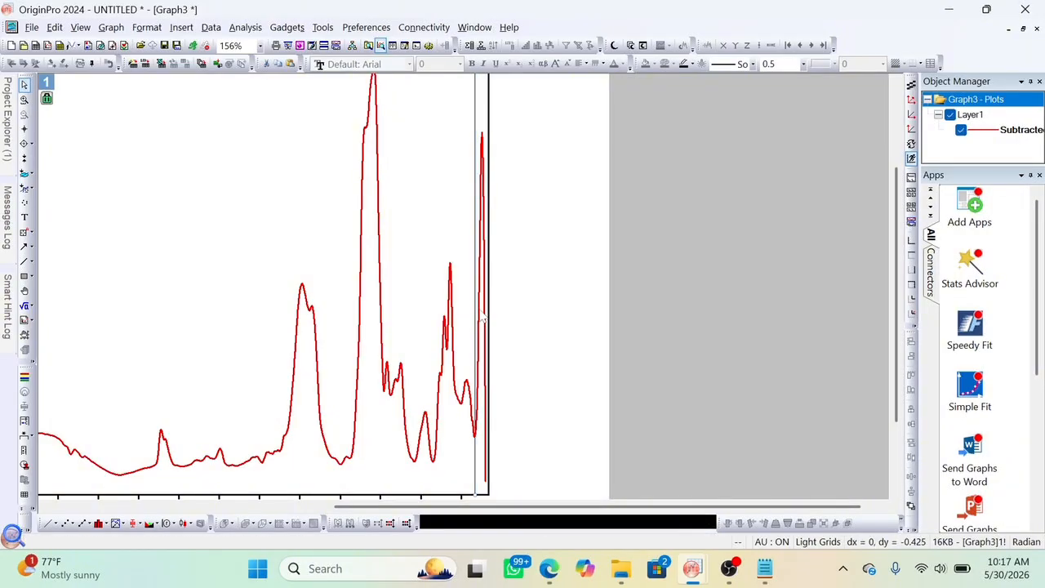
{"action": "scroll", "coordinate": [519, 253], "scroll_direction": "up", "scroll_amount": 3}
{"action": "scroll", "coordinate": [516, 253], "scroll_direction": "down", "scroll_amount": 4}
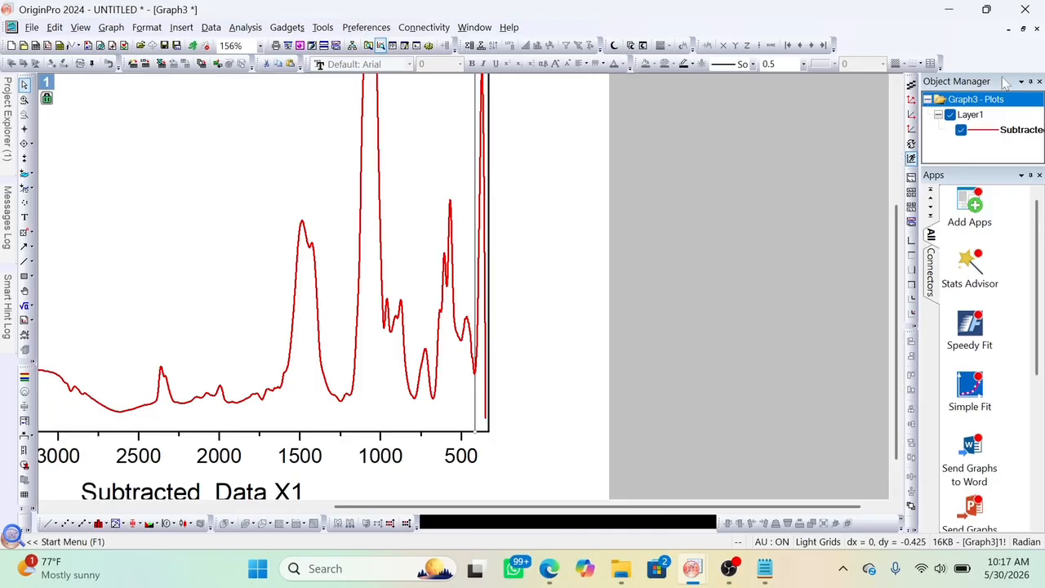
- Return to the Book1 worksheet and plot rows 3 to 65 of the smoothed columns H(X4) and I(Y4) as a line graph
{"action": "left_click", "coordinate": [1024, 30]}
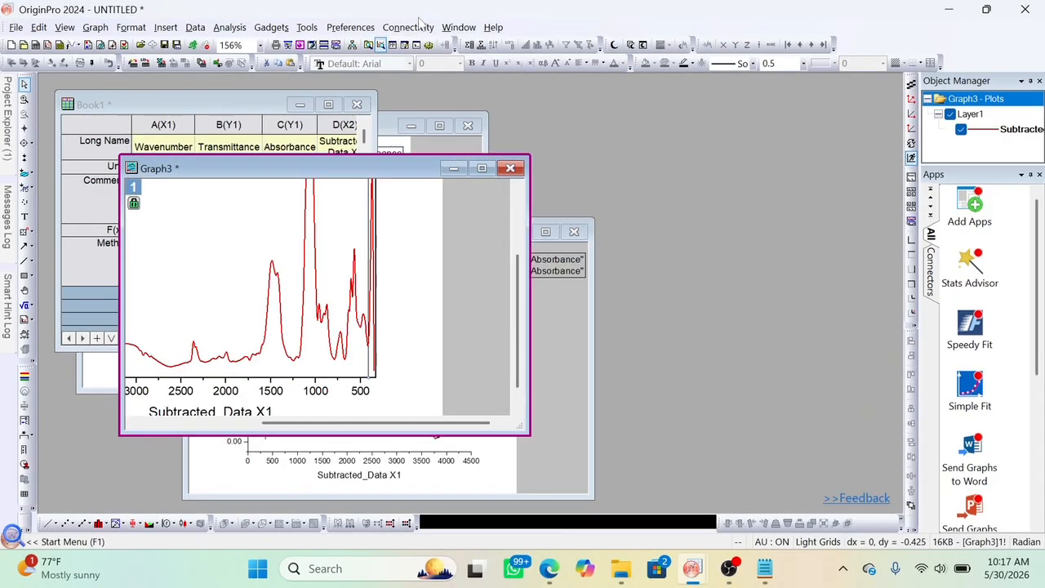
{"action": "left_click", "coordinate": [338, 107]}
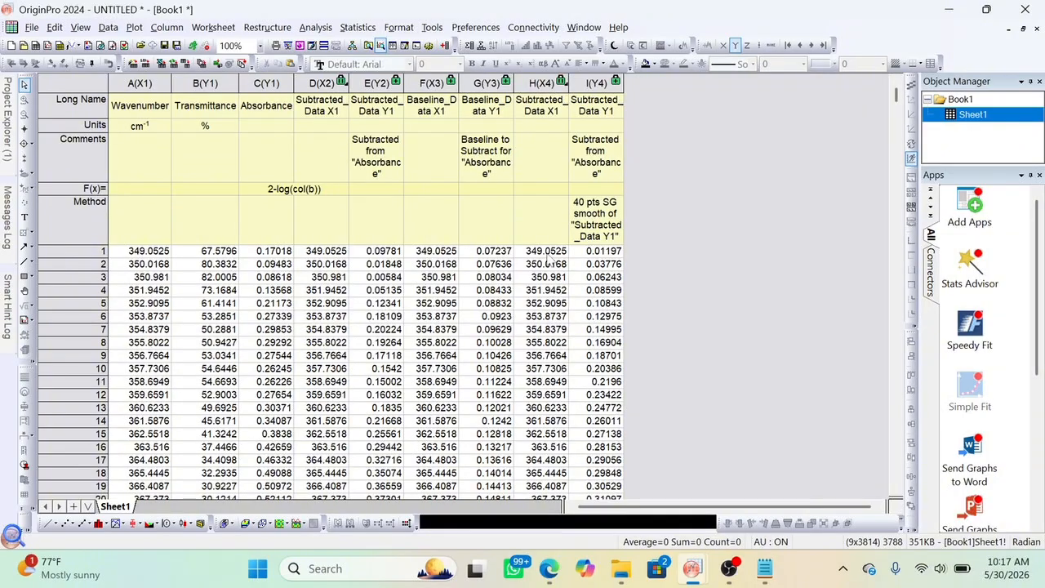
{"action": "left_click_drag", "start_coordinate": [551, 280], "coordinate": [598, 464]}
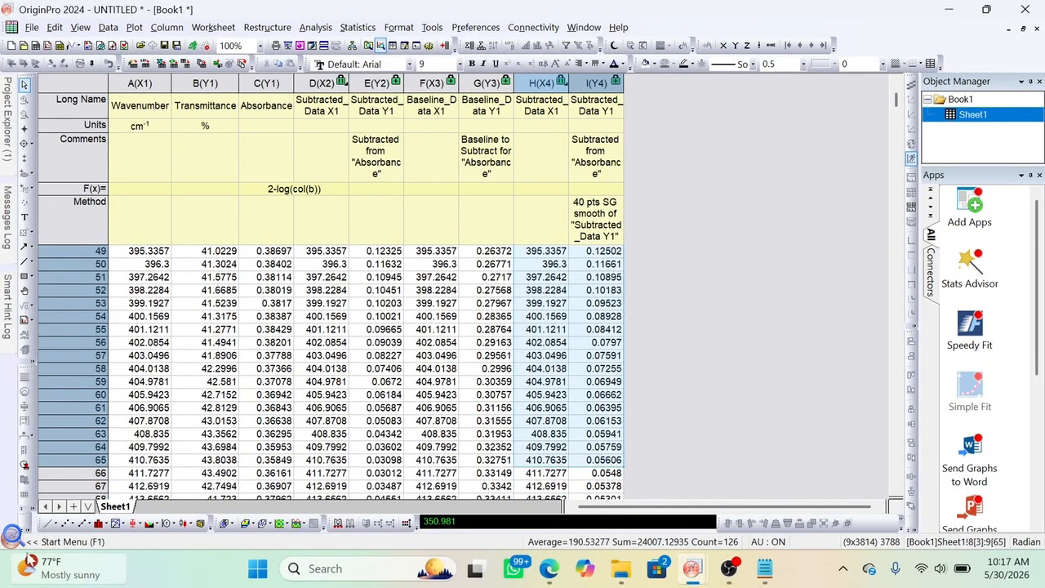
{"action": "left_click", "coordinate": [134, 27]}
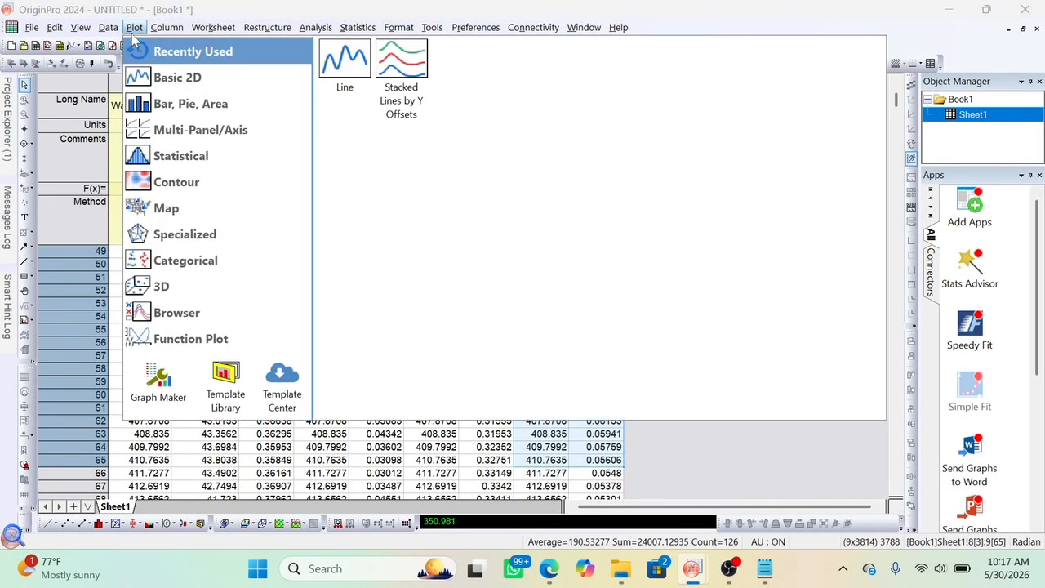
{"action": "left_click", "coordinate": [339, 70]}
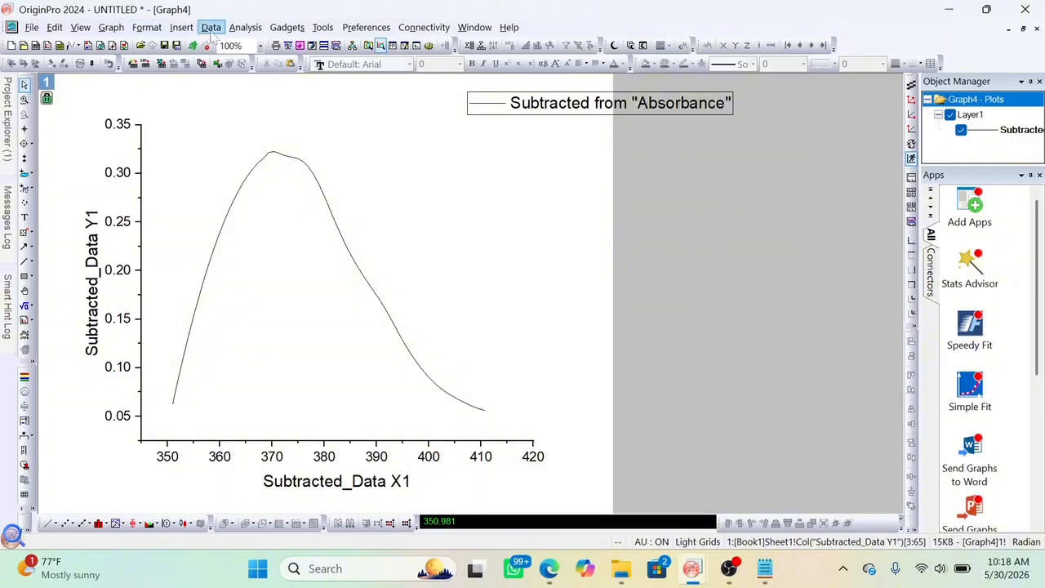
- Start a Multiple Peak Fit on the new curve with Gaussian as the peak function
{"action": "left_click", "coordinate": [258, 31]}
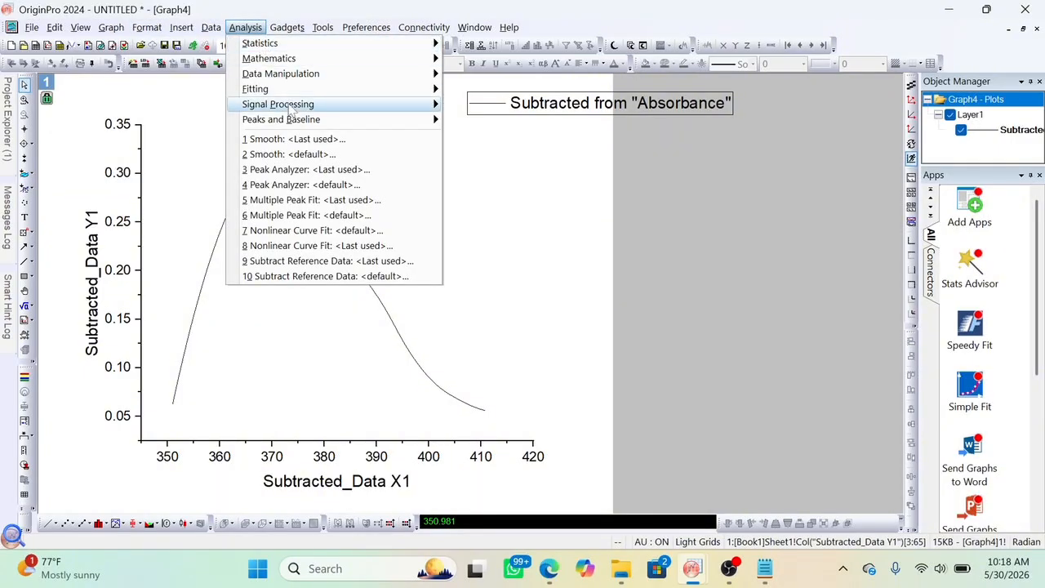
{"action": "mouse_move", "coordinate": [304, 122]}
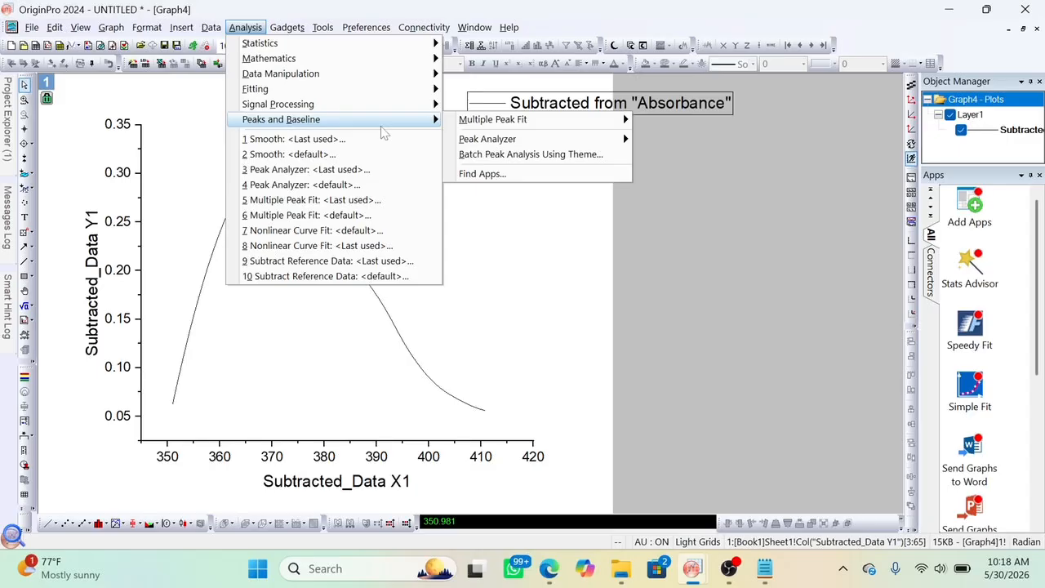
{"action": "mouse_move", "coordinate": [496, 124]}
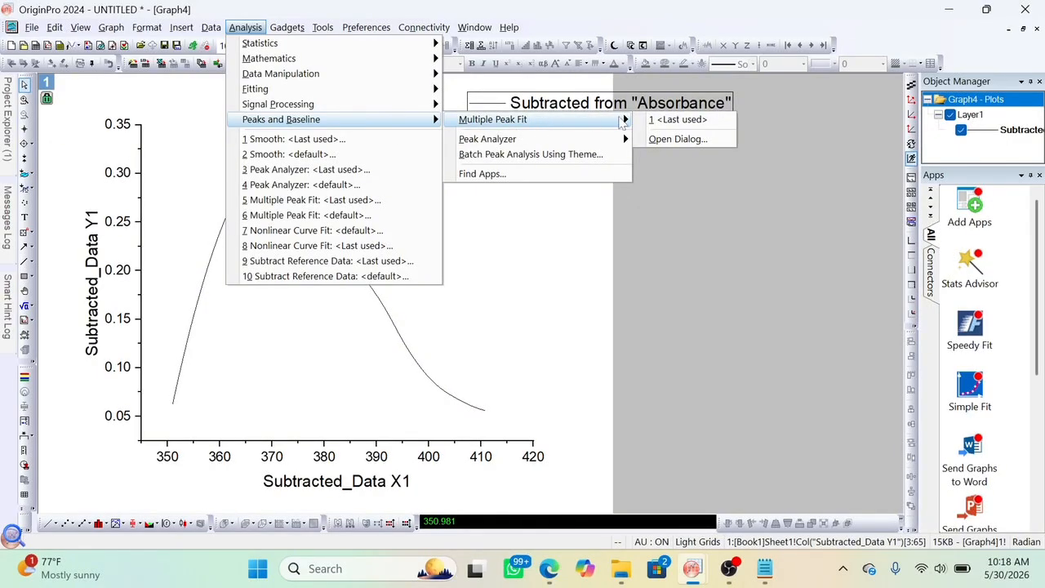
{"action": "left_click", "coordinate": [677, 139]}
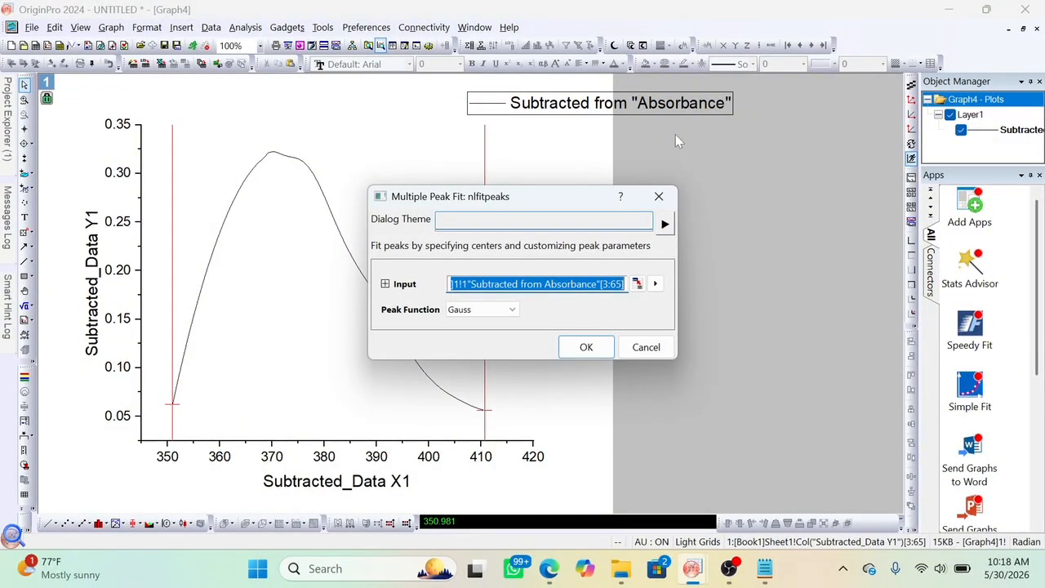
{"action": "left_click", "coordinate": [462, 315]}
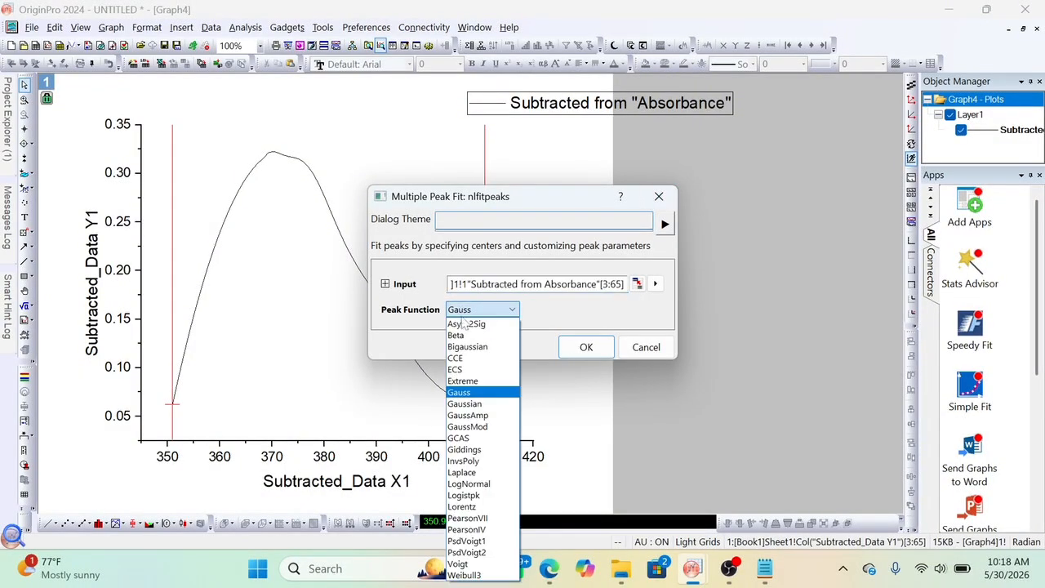
{"action": "left_click", "coordinate": [492, 405]}
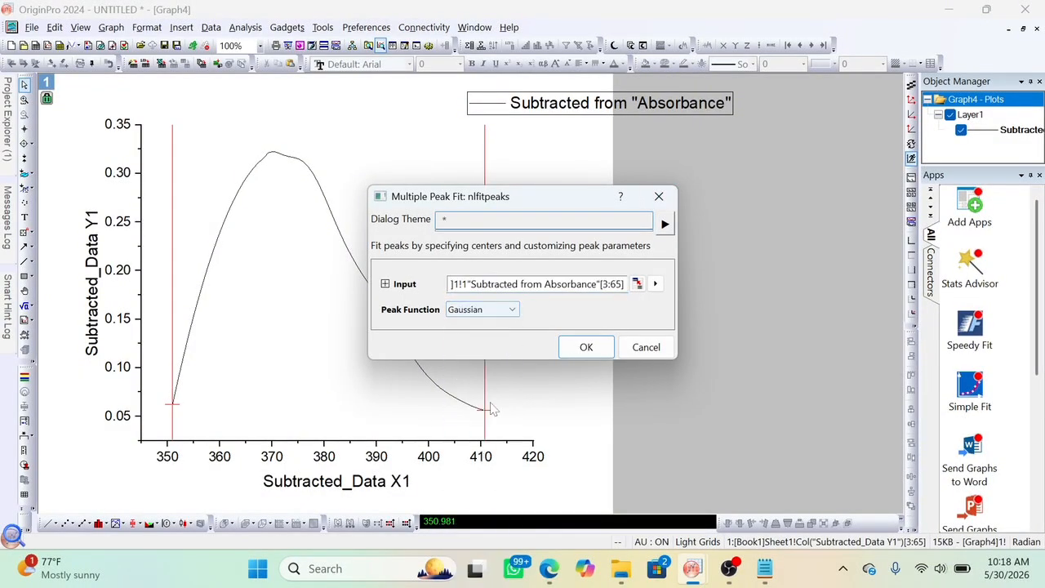
{"action": "left_click", "coordinate": [583, 346]}
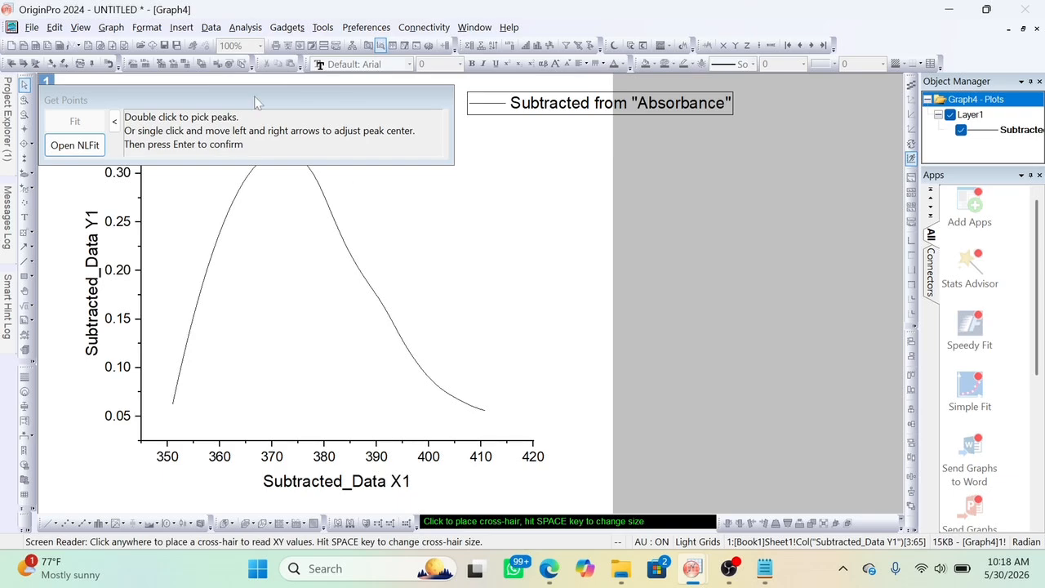
- Pick two peak centers on the curve at about 370 and 375, and open the NLFit settings for them
{"action": "left_click_drag", "start_coordinate": [264, 97], "coordinate": [674, 159]}
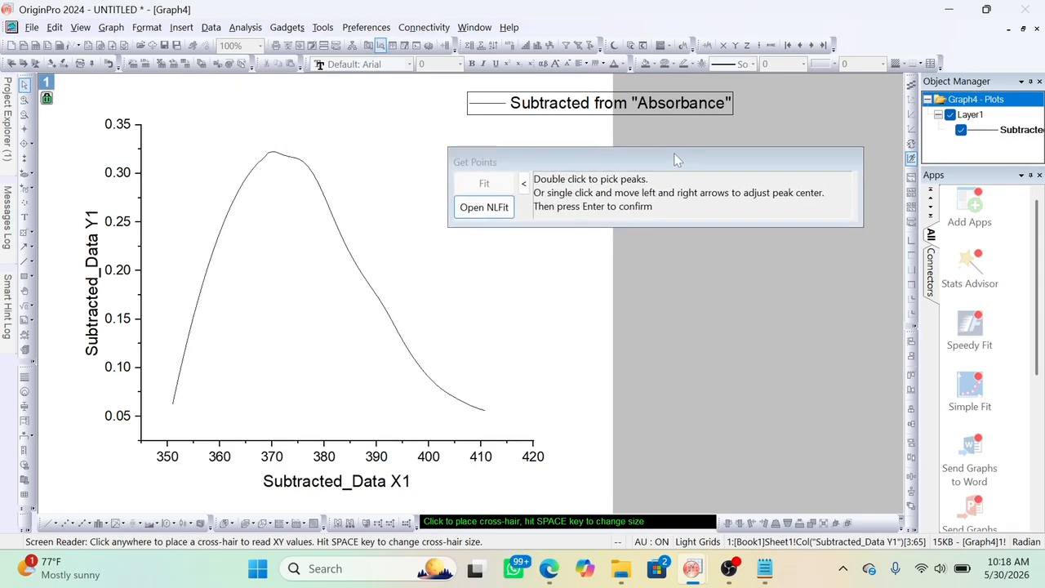
{"action": "double_click", "coordinate": [272, 152]}
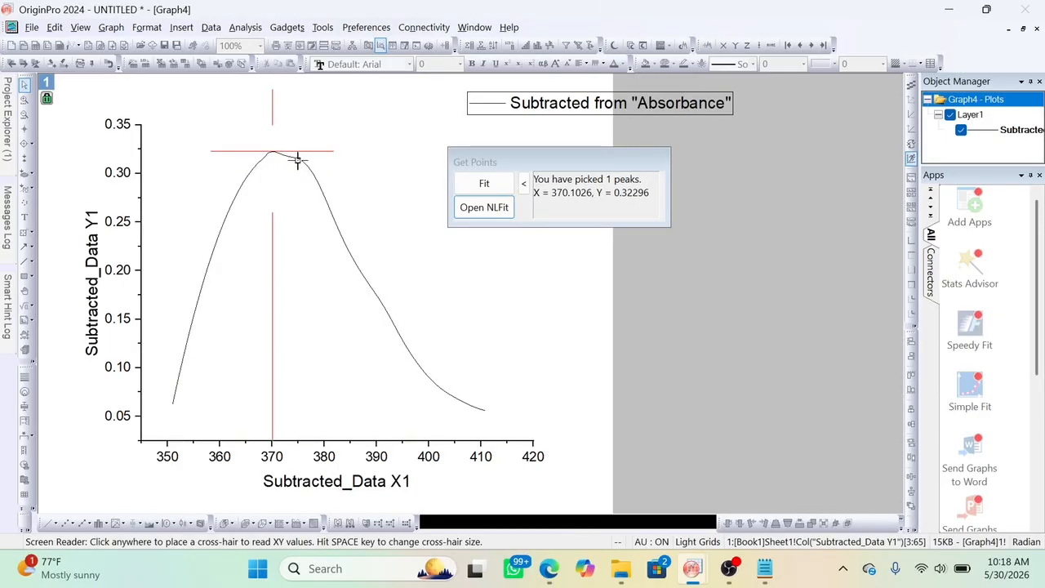
{"action": "left_click", "coordinate": [298, 160]}
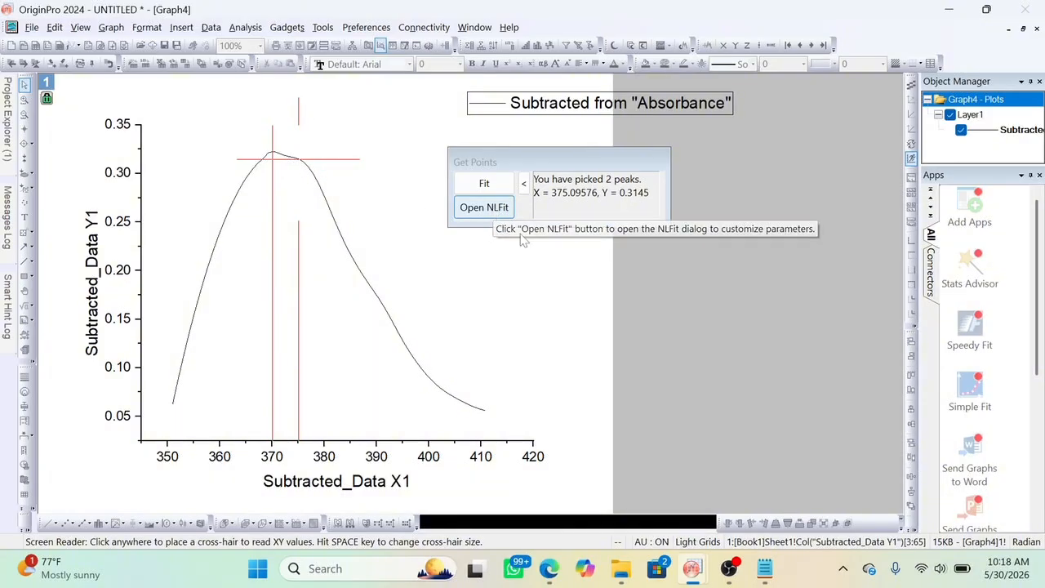
{"action": "left_click", "coordinate": [498, 208]}
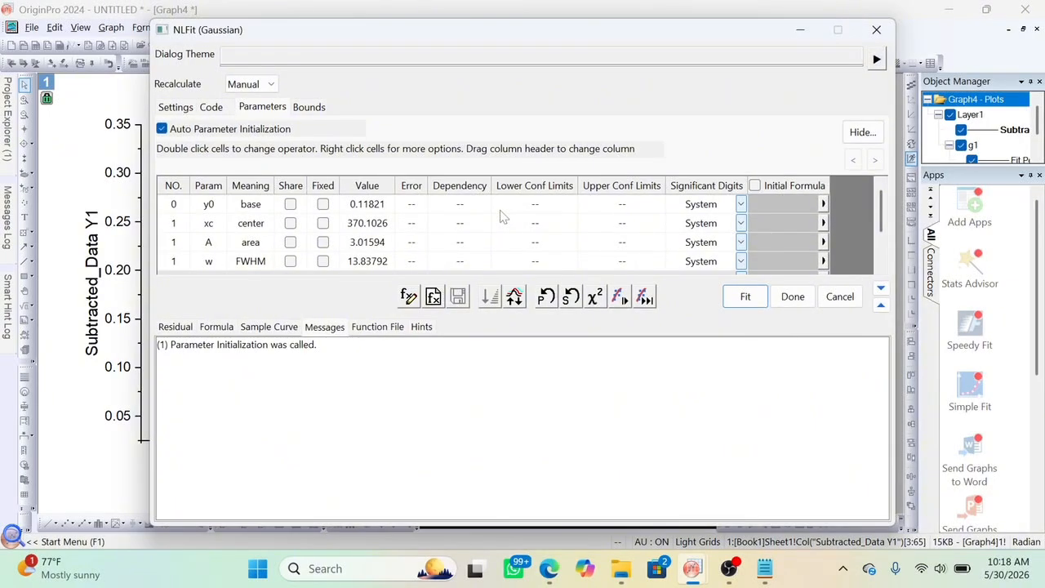
- Run the Gaussian fit until it converges, finish it, and switch to the report sheet
{"action": "left_click", "coordinate": [645, 297]}
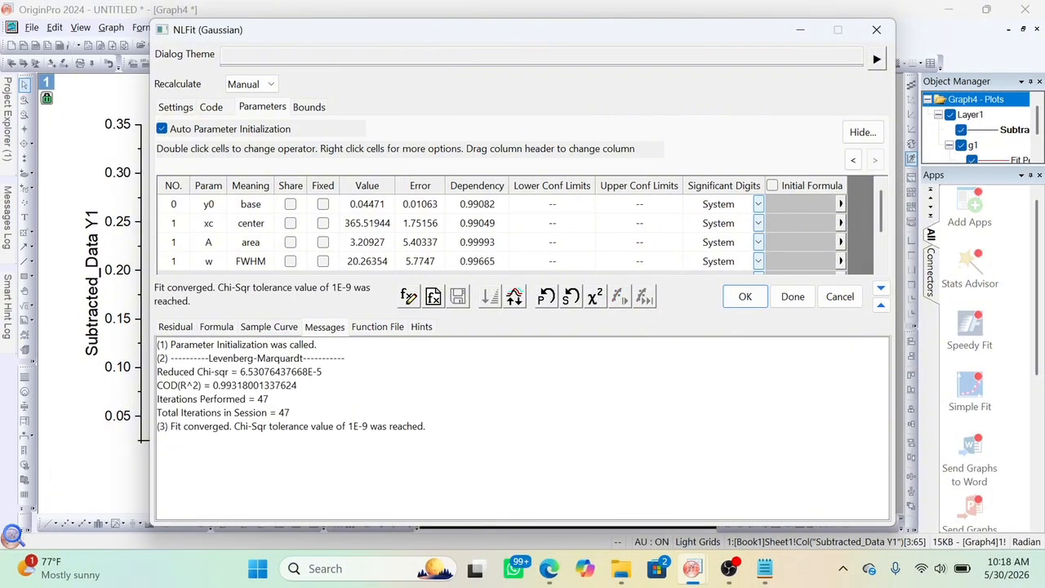
{"action": "left_click_drag", "start_coordinate": [167, 426], "coordinate": [431, 426]}
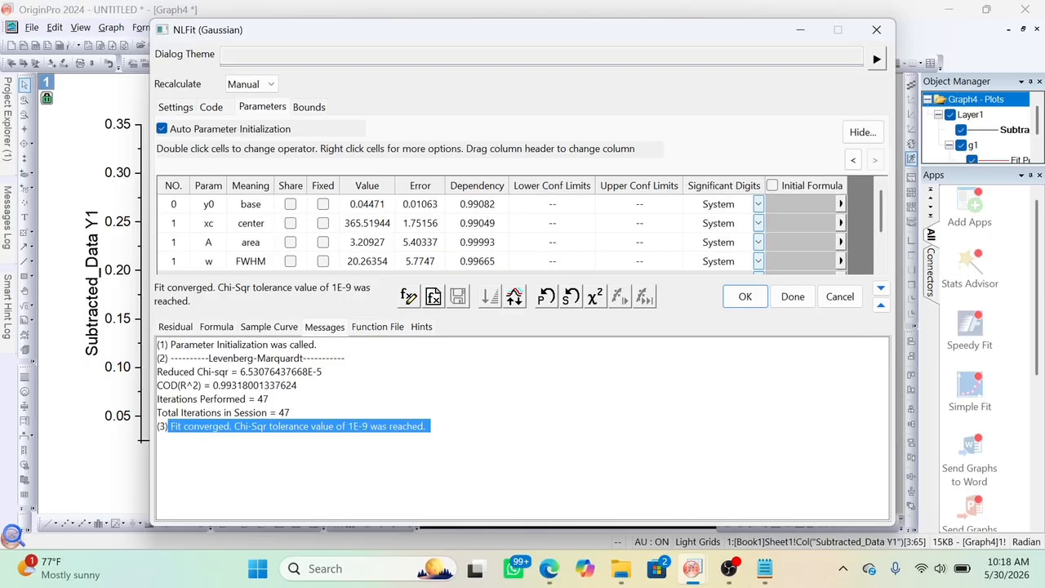
{"action": "left_click", "coordinate": [158, 453]}
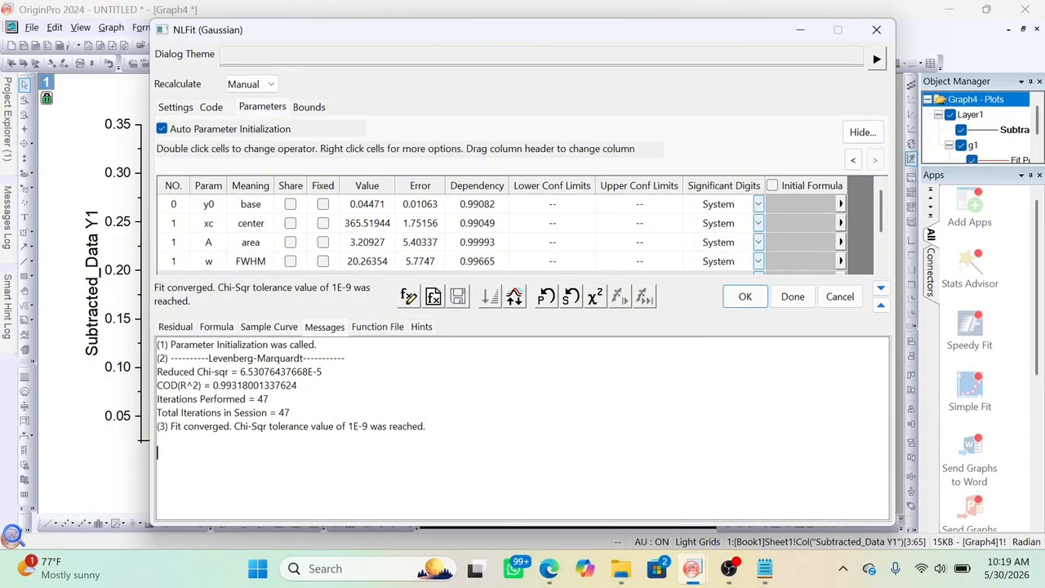
{"action": "left_click", "coordinate": [793, 296]}
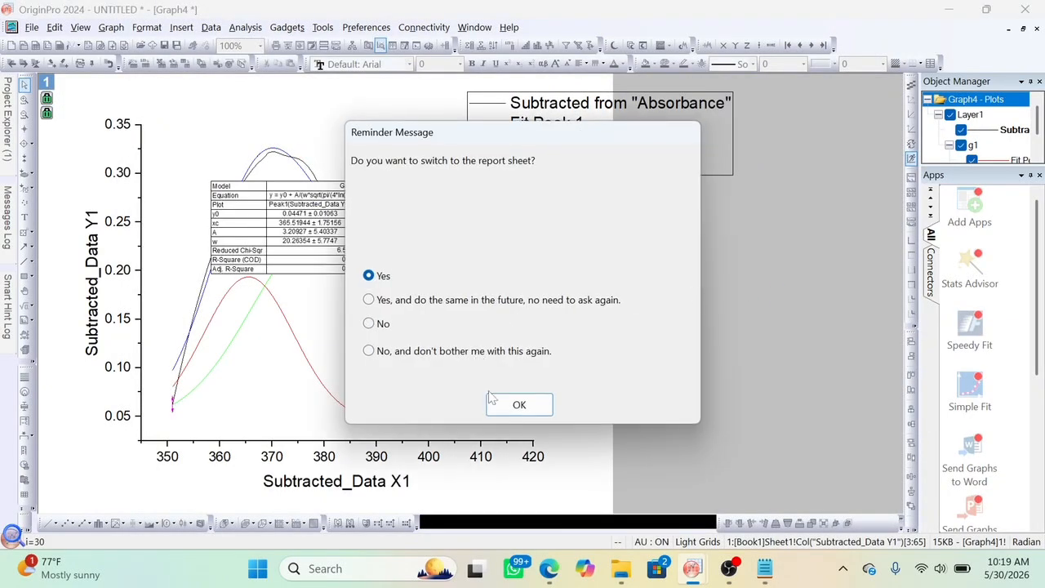
{"action": "left_click", "coordinate": [519, 405]}
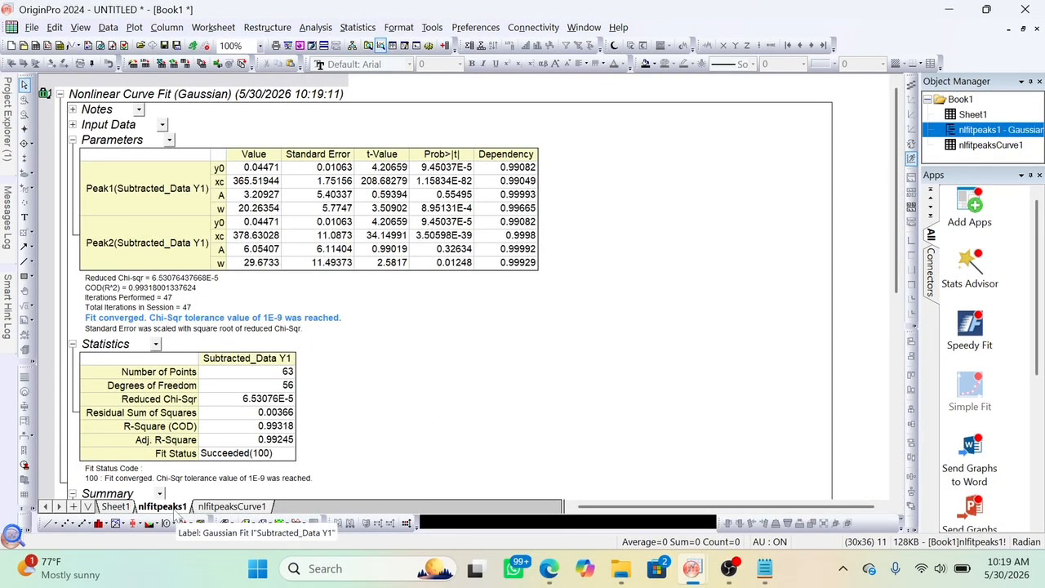
- Rename the peak fit report sheet as "nlfitpeaks ZnO"
{"action": "right_click", "coordinate": [174, 509]}
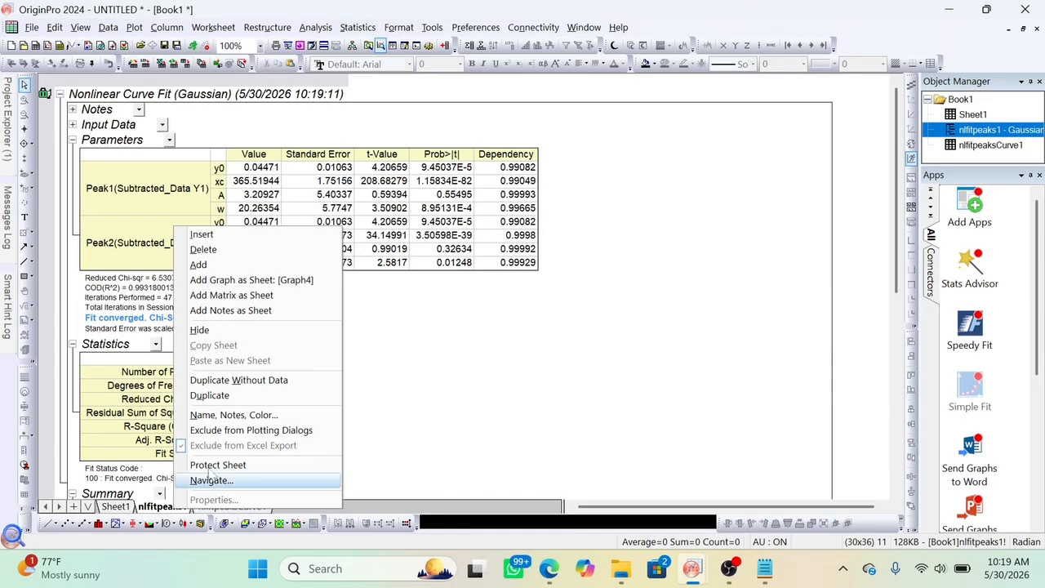
{"action": "left_click", "coordinate": [237, 415]}
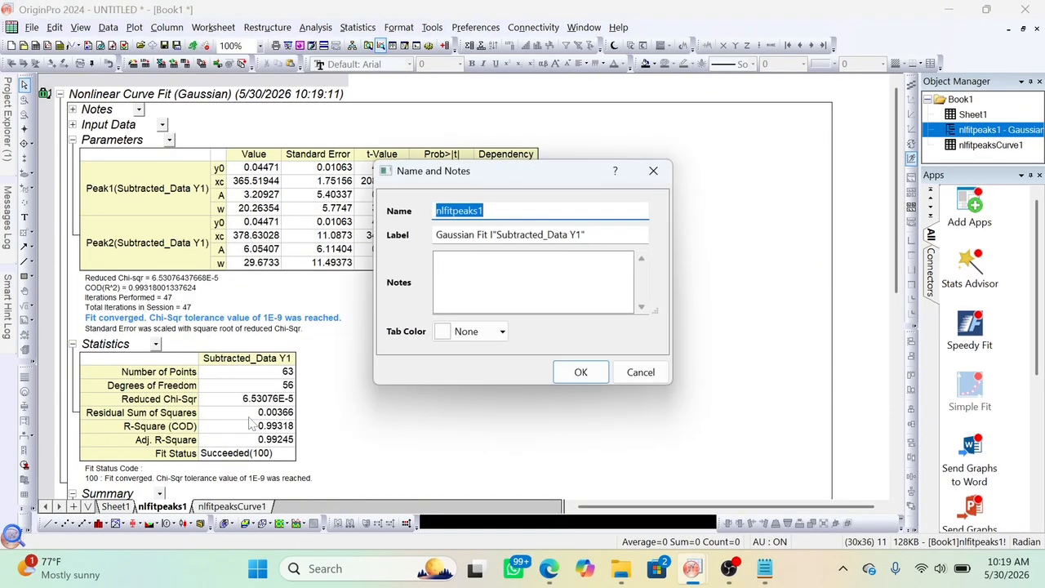
{"action": "left_click", "coordinate": [486, 210]}
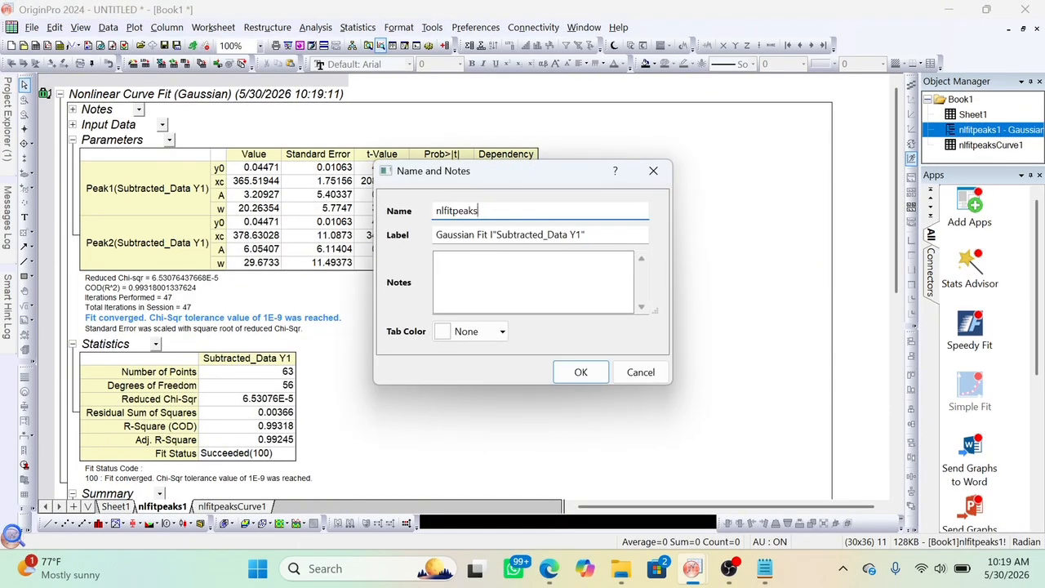
{"action": "type", "text": "ZnO"}
{"action": "left_click", "coordinate": [581, 373]}
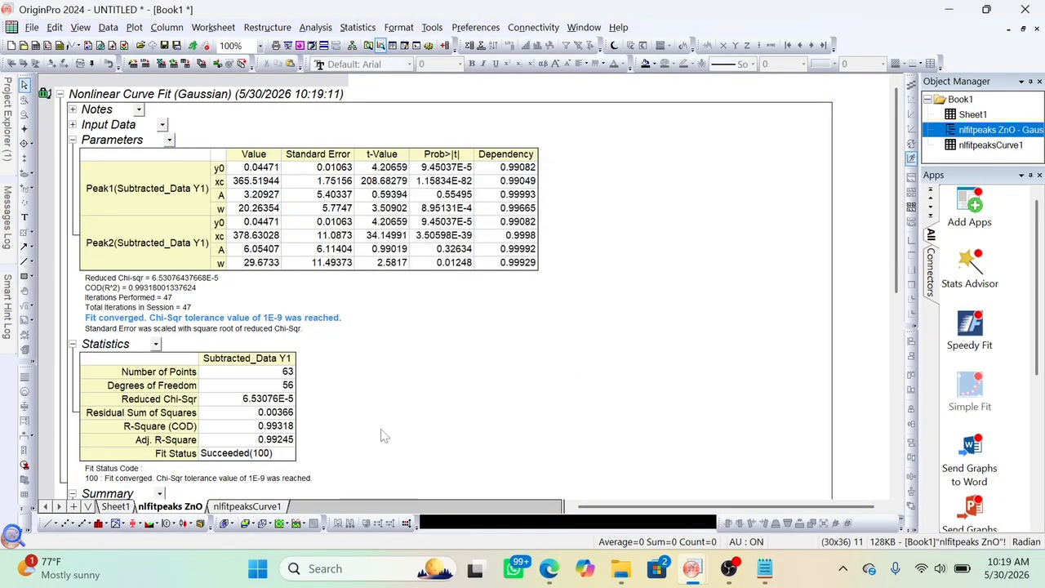
- Rename the fitted curve sheet nlfitpeaksCurve1 as "nlfitpeaksCurve ZnO"
{"action": "left_click", "coordinate": [273, 506]}
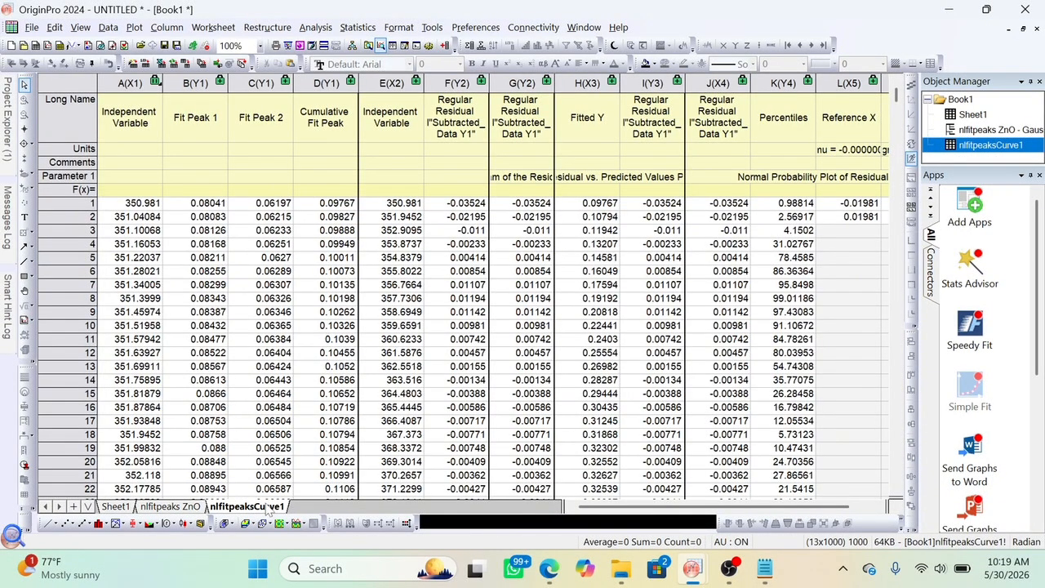
{"action": "right_click", "coordinate": [268, 508]}
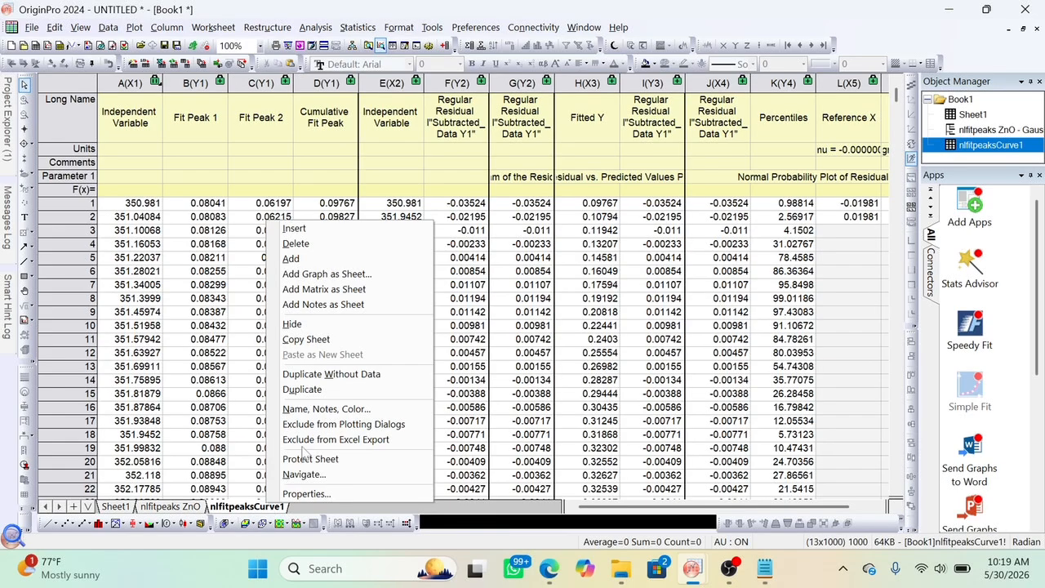
{"action": "left_click", "coordinate": [344, 409]}
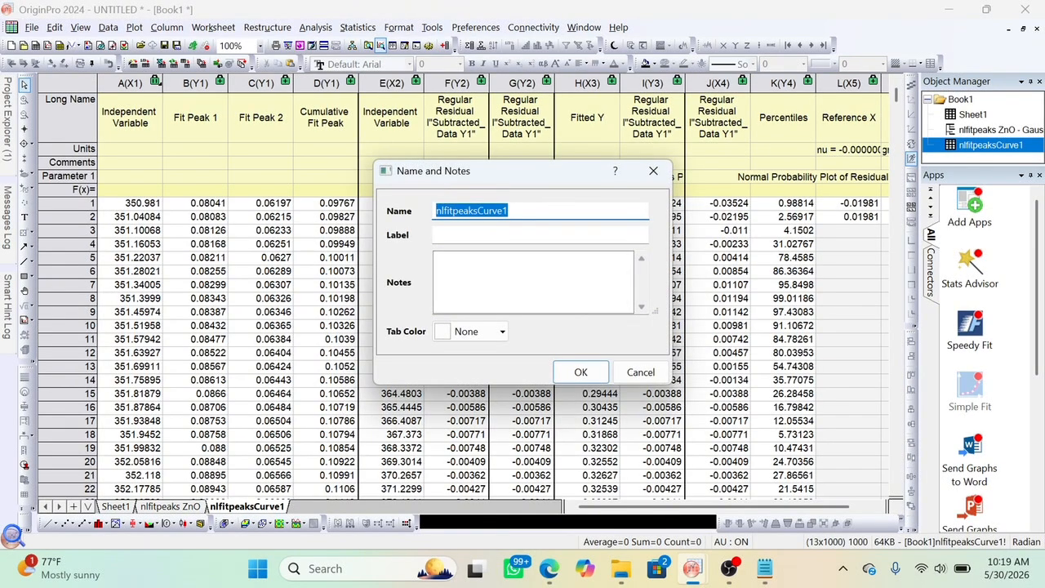
{"action": "left_click", "coordinate": [511, 211]}
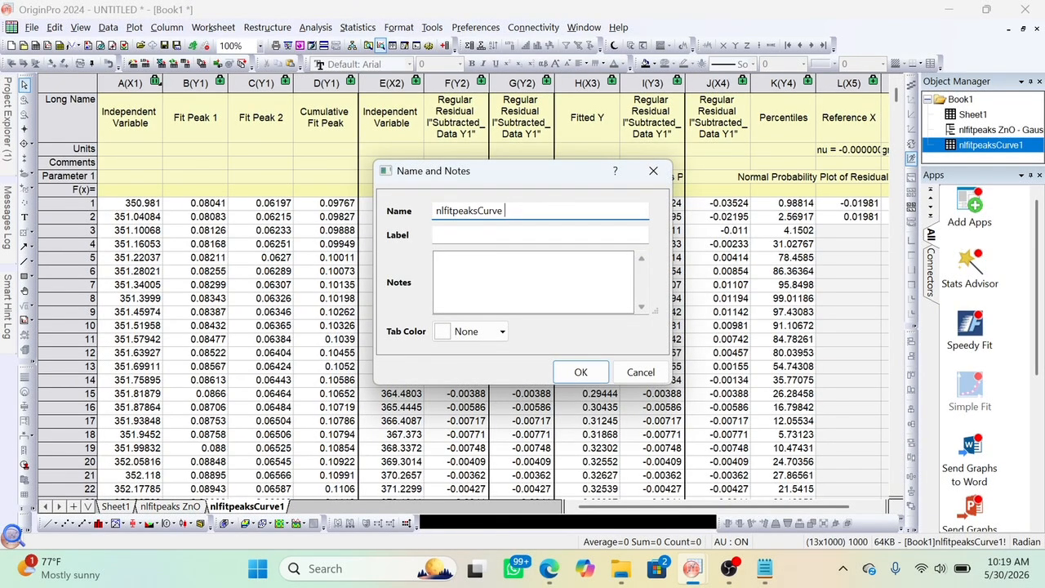
{"action": "left_click", "coordinate": [583, 372]}
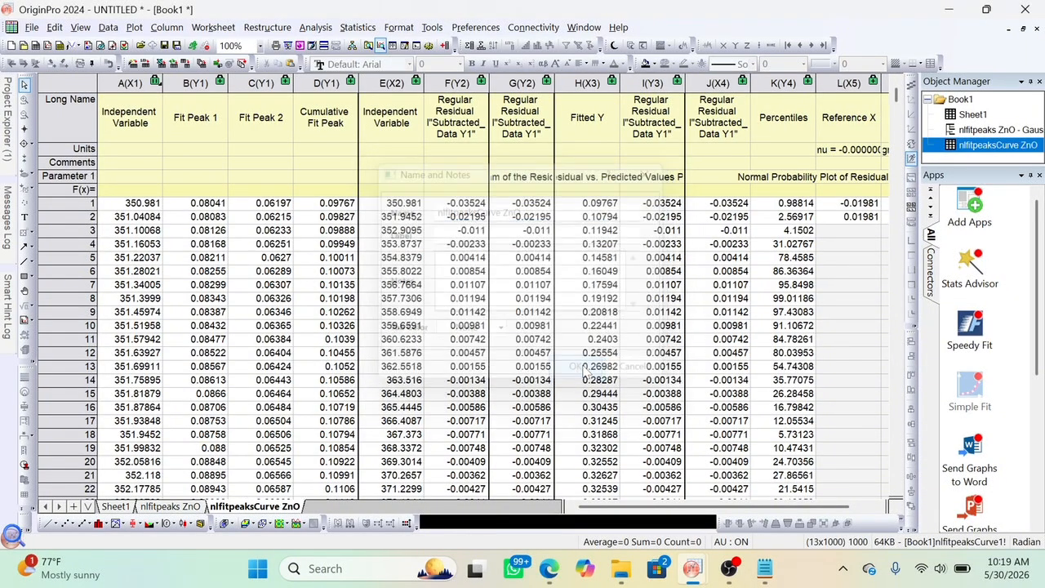
- Switch Book1 to Sheet1, restore its window to normal size, and move it clear of the peak fit graph
{"action": "left_click", "coordinate": [115, 507]}
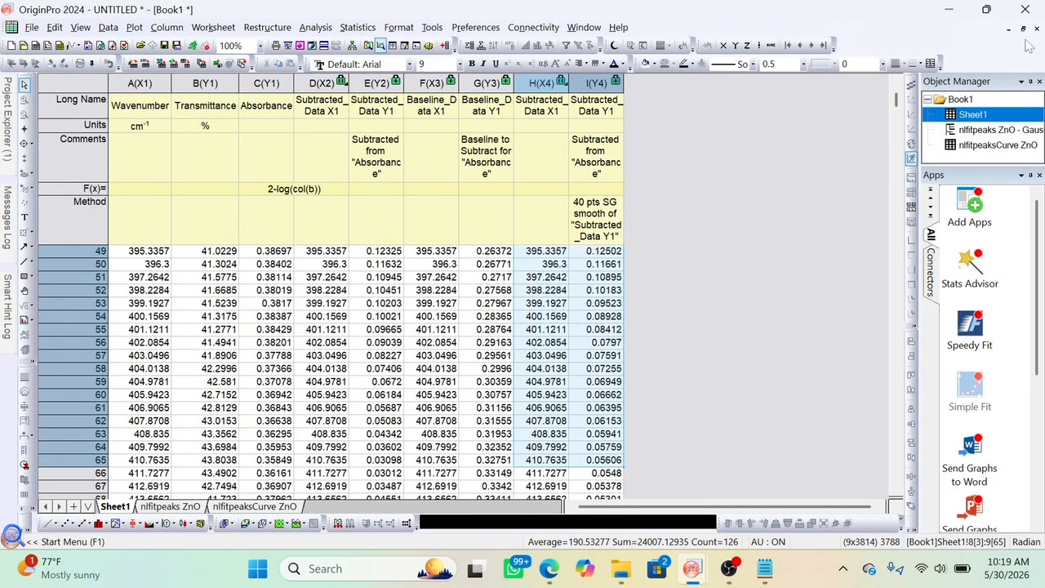
{"action": "left_click", "coordinate": [1023, 28]}
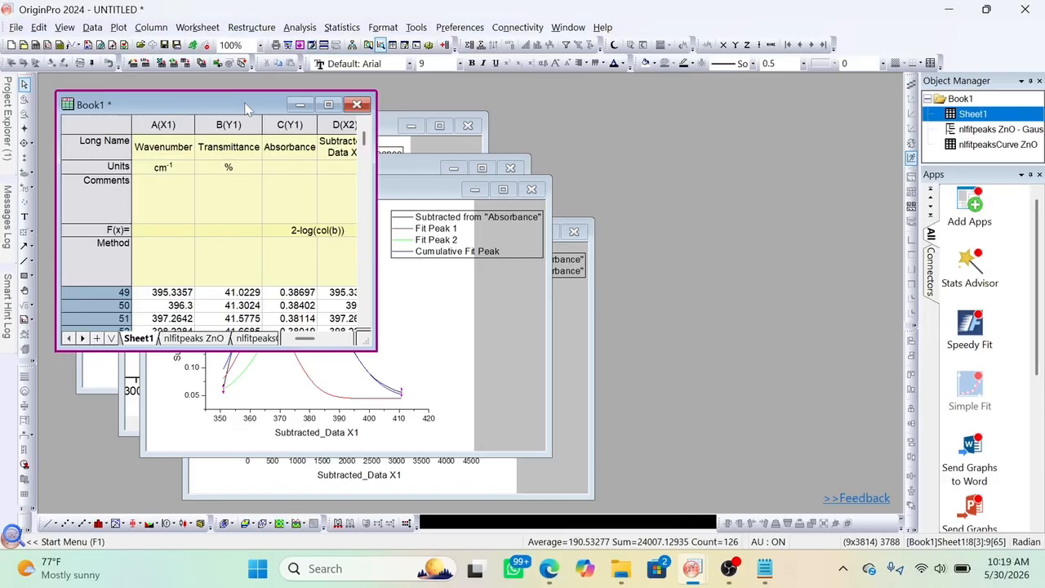
{"action": "left_click_drag", "start_coordinate": [248, 108], "coordinate": [613, 243]}
{"action": "left_click", "coordinate": [222, 204]}
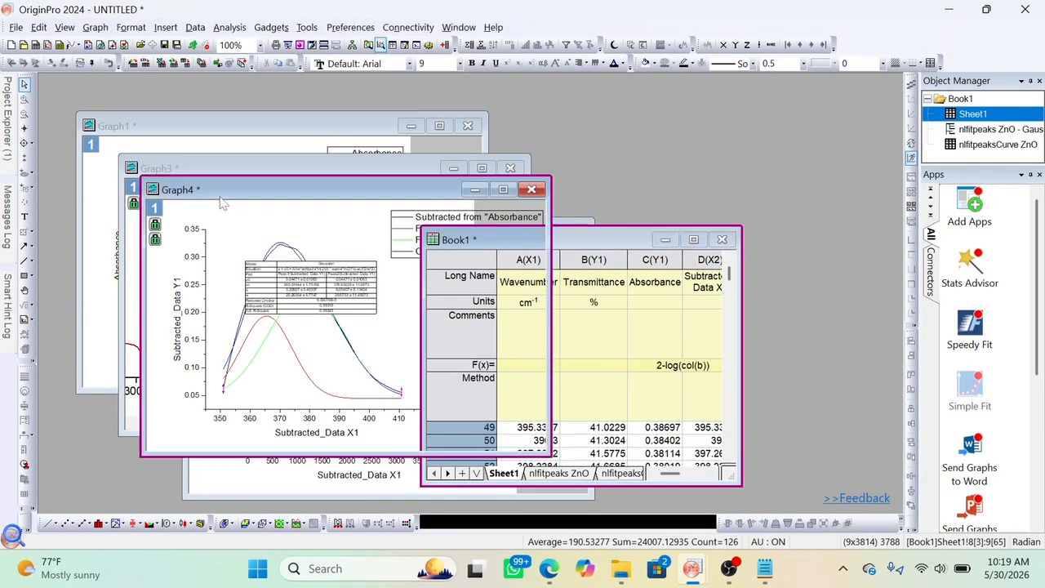
- Rename the peak fit graph Graph4 as "Peak ZnO"
{"action": "mouse_move", "coordinate": [5, 118]}
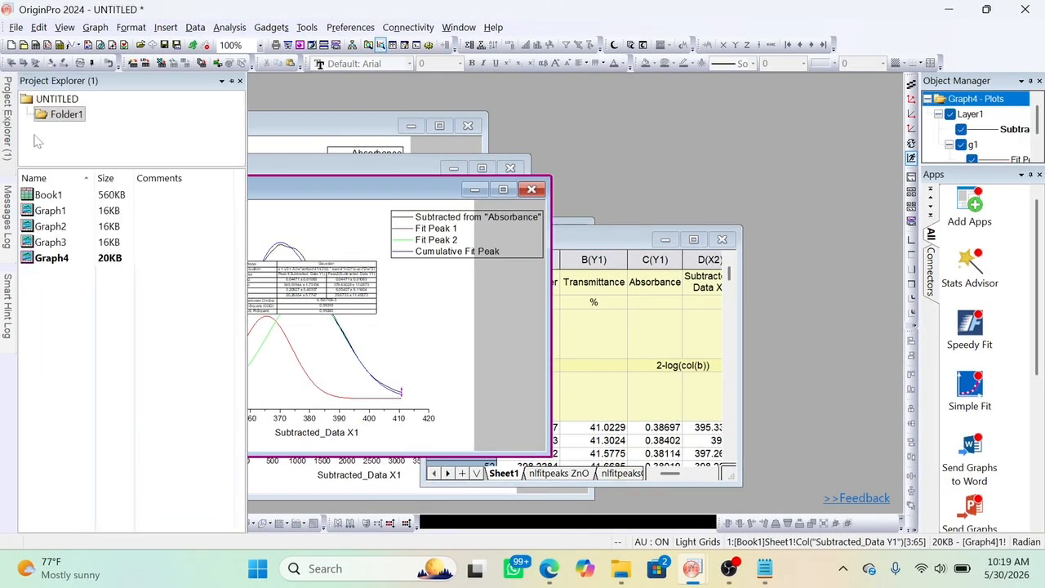
{"action": "right_click", "coordinate": [67, 261]}
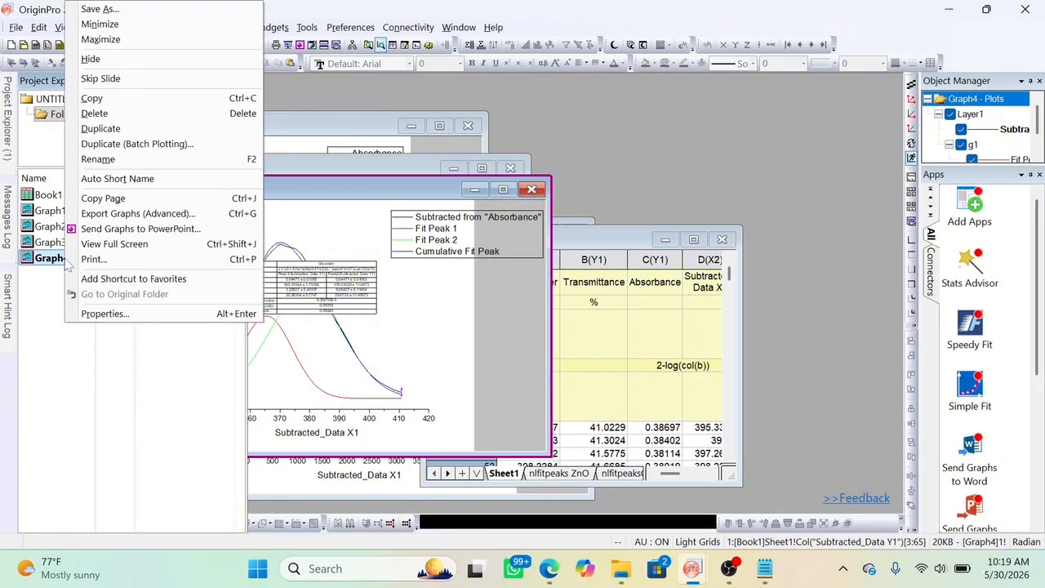
{"action": "left_click", "coordinate": [131, 159]}
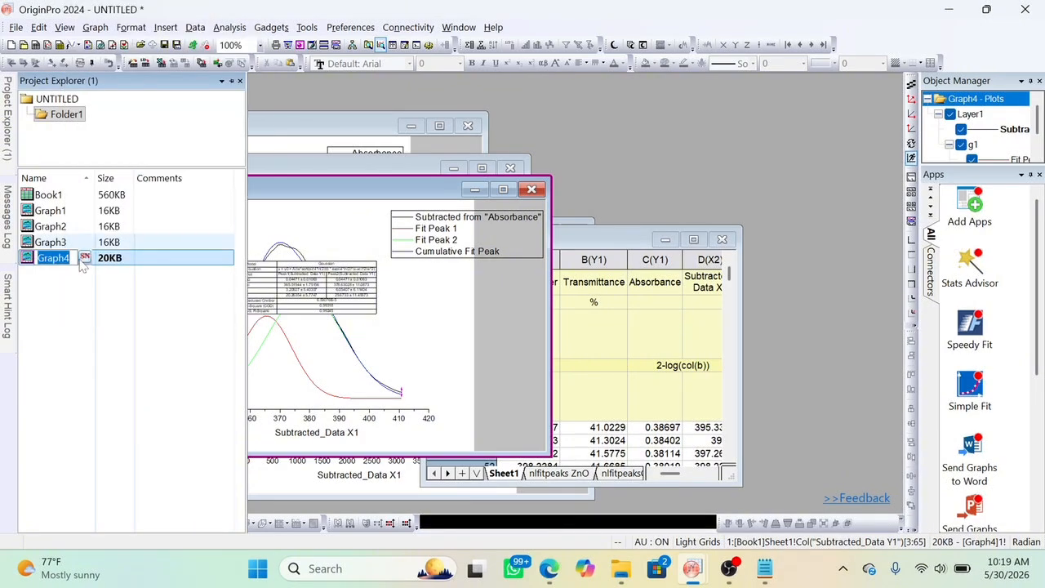
{"action": "type", "text": "Peak ZnO"}
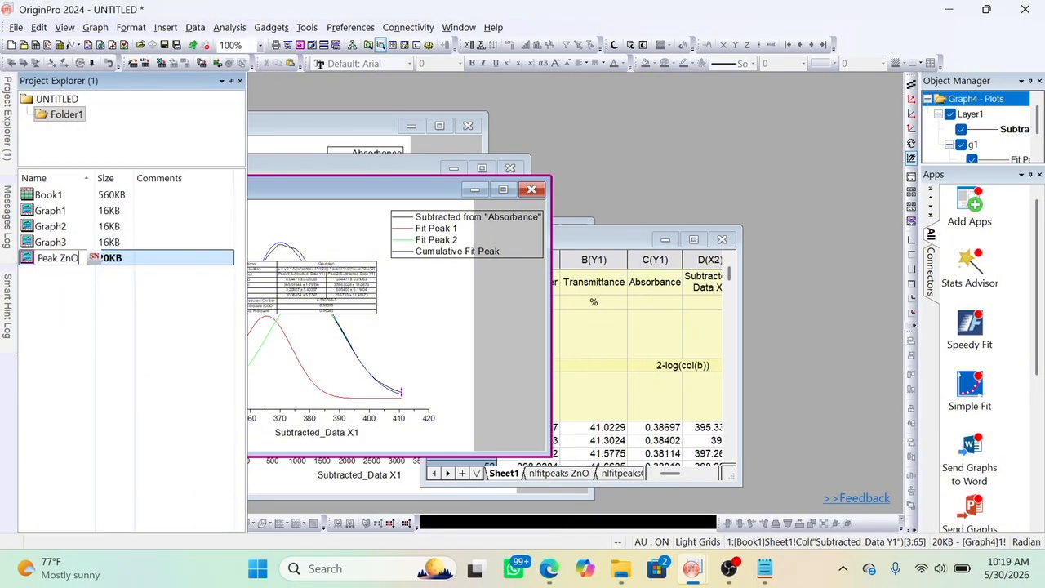
{"action": "left_click", "coordinate": [71, 357]}
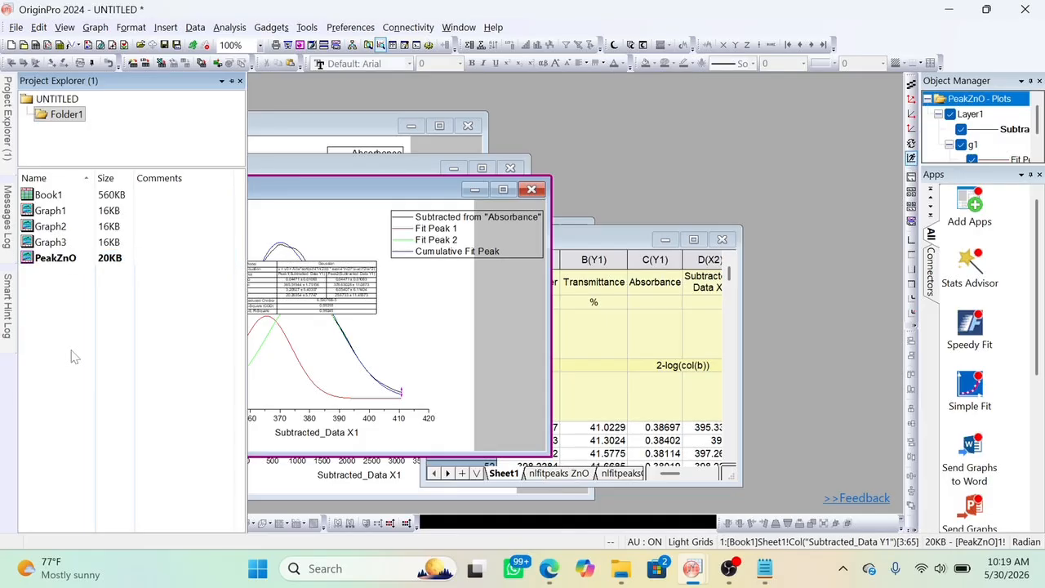
- Maximize the peak fit graph, move the fit results table off the curves to below the legend, and restore the window
{"action": "left_click", "coordinate": [412, 195]}
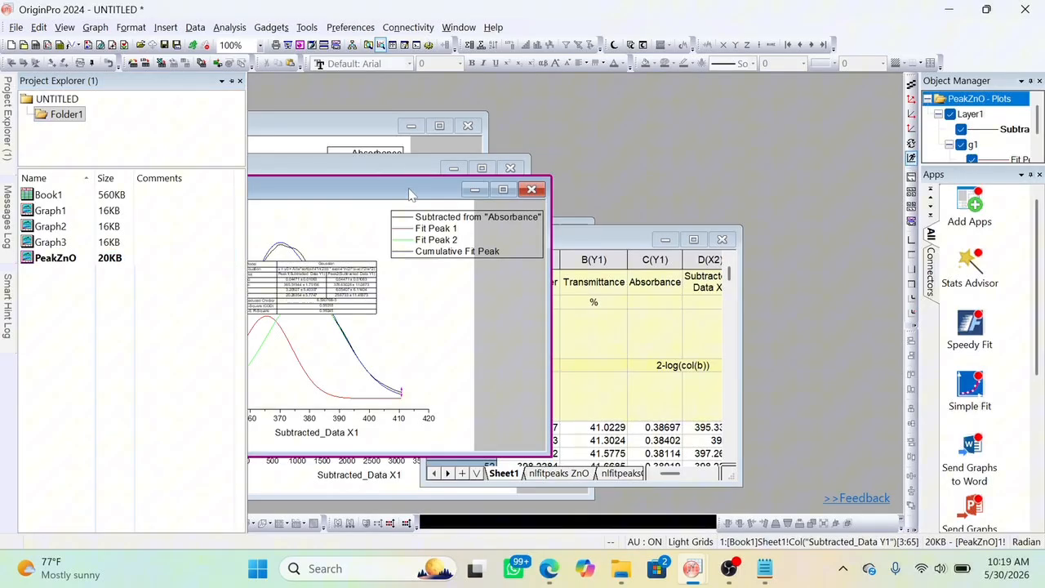
{"action": "left_click", "coordinate": [503, 190]}
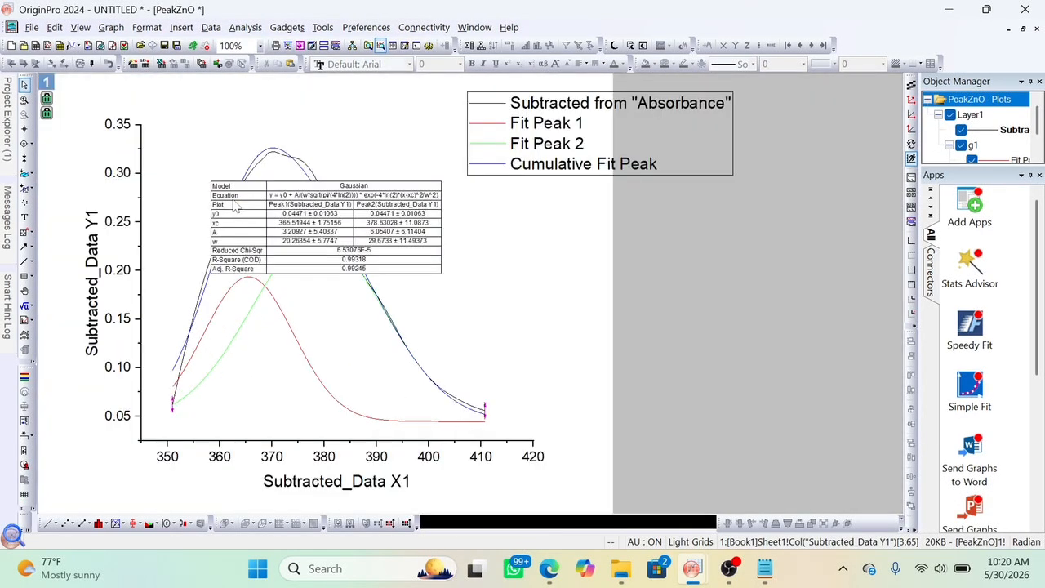
{"action": "left_click_drag", "start_coordinate": [249, 185], "coordinate": [505, 191]}
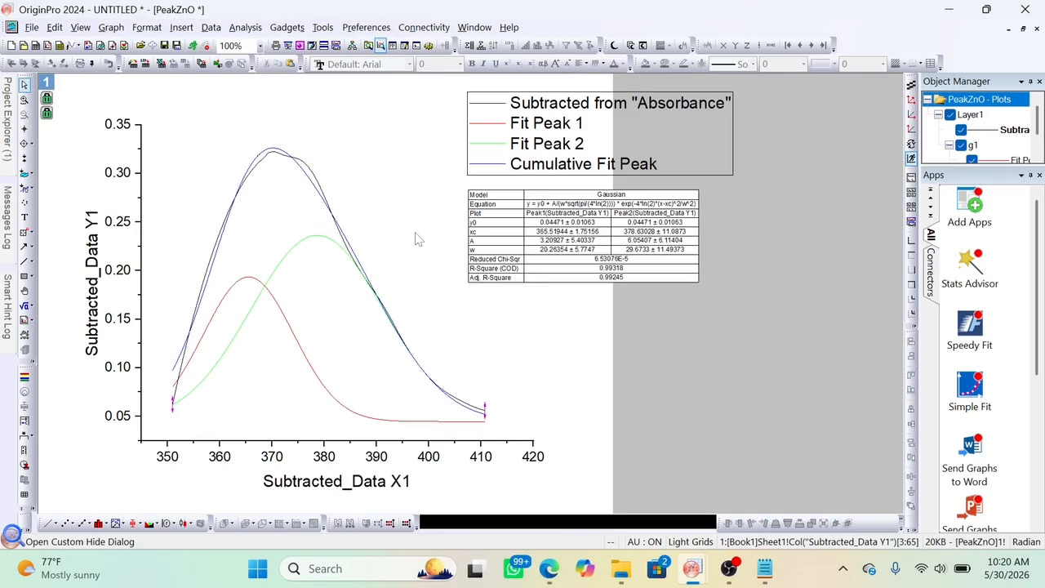
{"action": "mouse_move", "coordinate": [277, 160]}
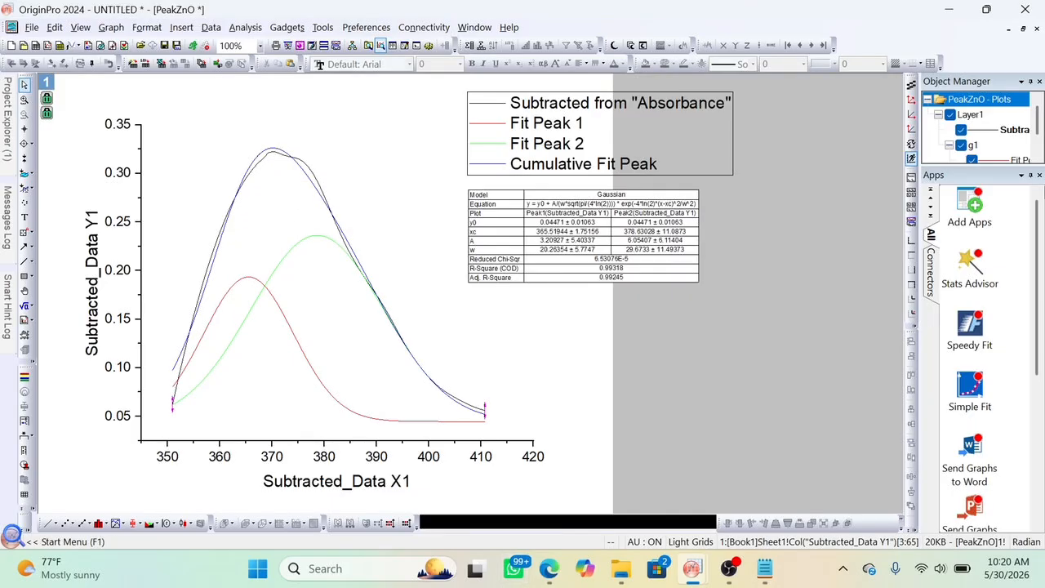
{"action": "left_click", "coordinate": [1024, 30]}
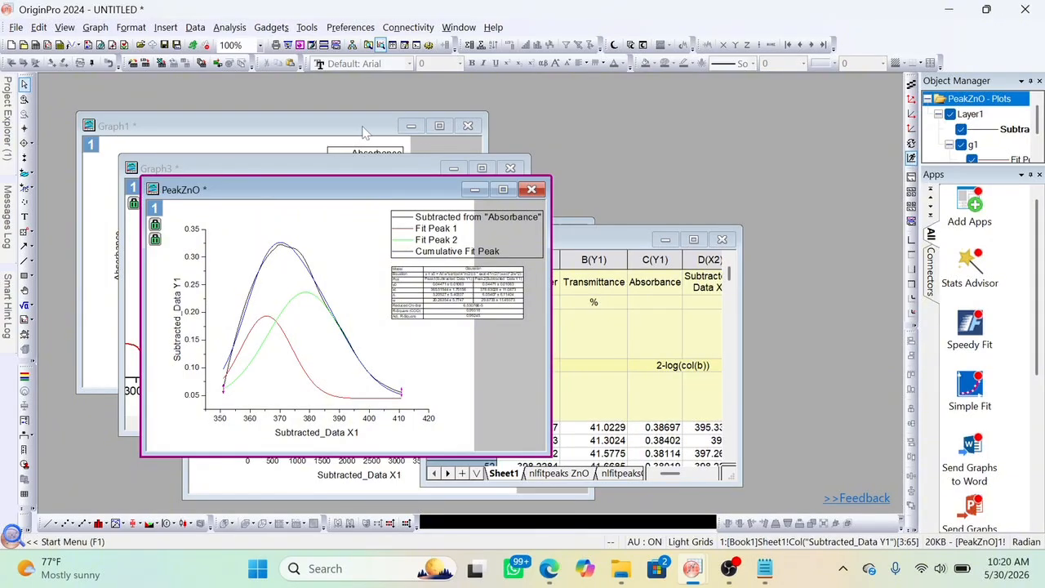
- Bring up Graph3 maximized and move its vertical marker line onto the ZnO peak at the low-wavenumber end
{"action": "left_click", "coordinate": [365, 129]}
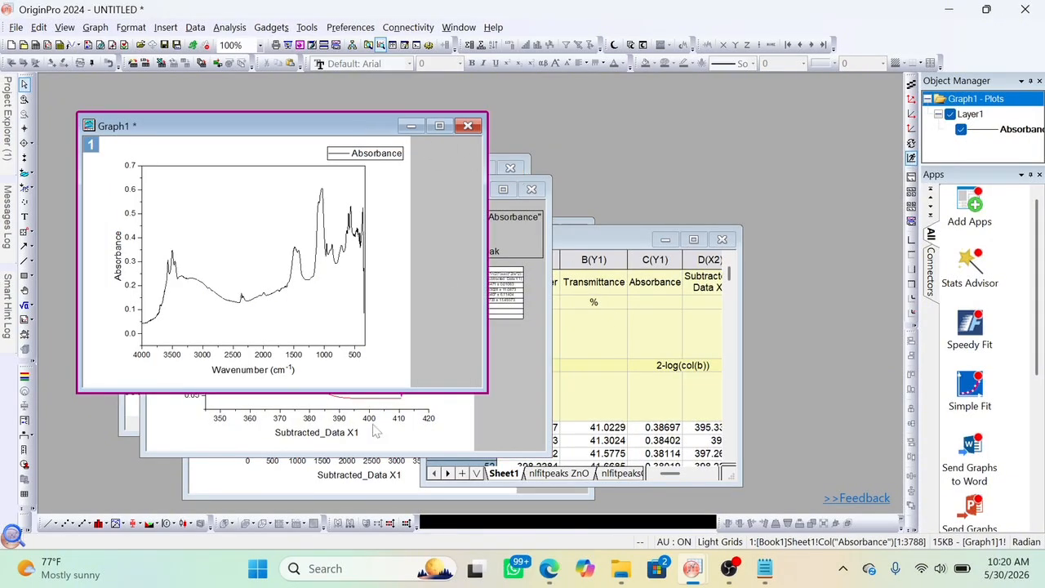
{"action": "left_click", "coordinate": [131, 422]}
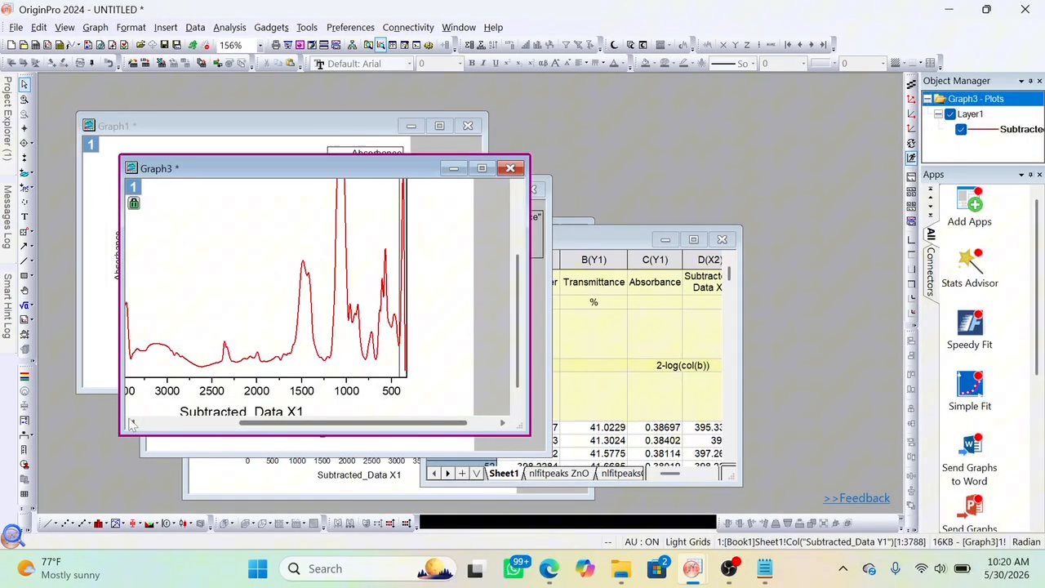
{"action": "left_click", "coordinate": [493, 171]}
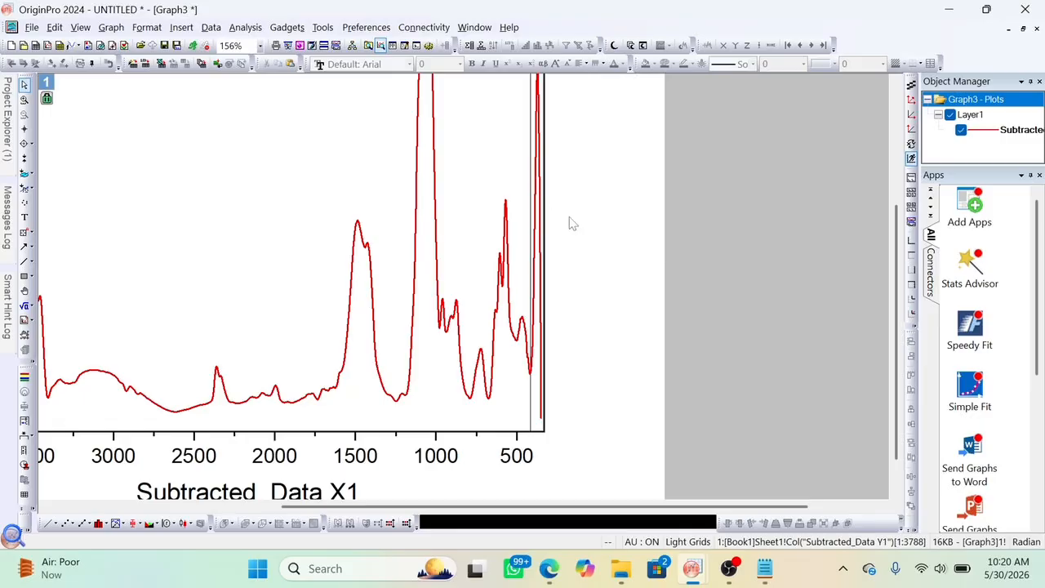
{"action": "scroll", "coordinate": [572, 223], "scroll_direction": "up", "scroll_amount": 4, "text": "ctrl"}
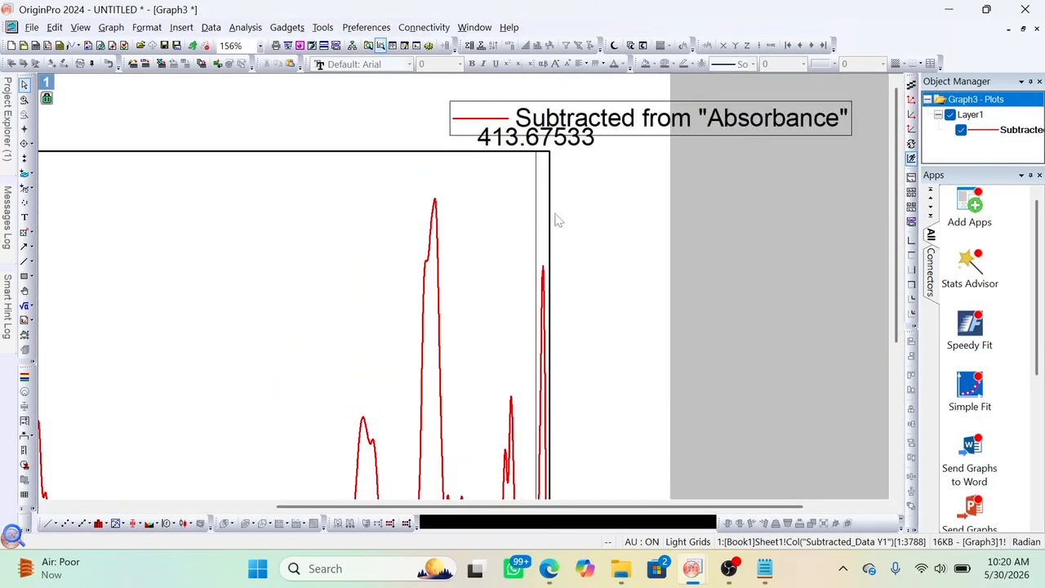
{"action": "left_click_drag", "start_coordinate": [538, 217], "coordinate": [543, 219]}
{"action": "scroll", "coordinate": [560, 345], "scroll_direction": "down", "scroll_amount": 3}
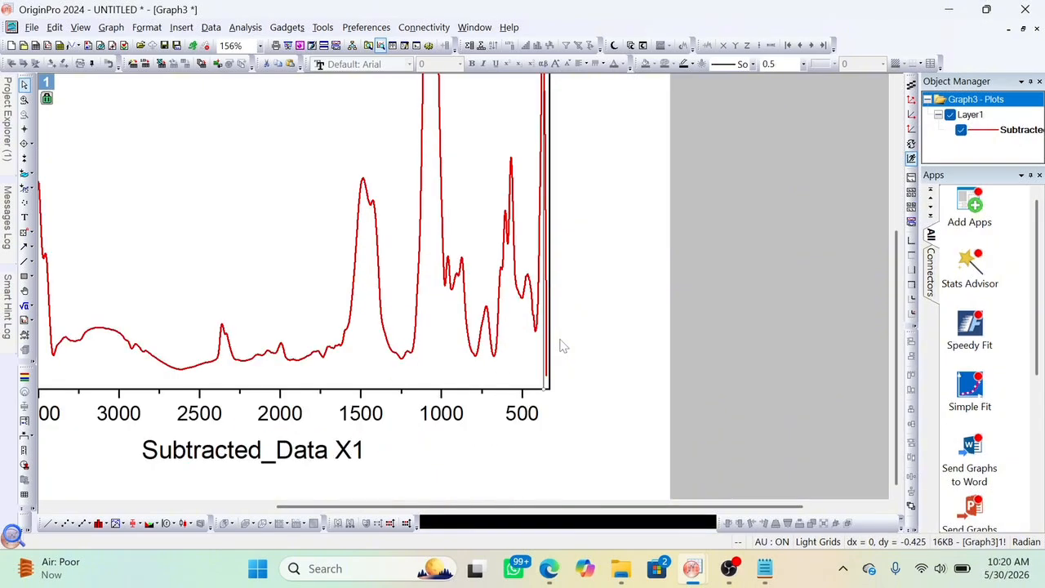
- Fine-tune the vertical marker line on the apex of the ZnO peak, at about 370.16
{"action": "scroll", "coordinate": [560, 346], "scroll_direction": "up", "scroll_amount": 3}
{"action": "scroll", "coordinate": [560, 346], "scroll_direction": "up", "scroll_amount": 3, "text": "ctrl"}
{"action": "scroll", "coordinate": [560, 346], "scroll_direction": "up", "scroll_amount": 1, "text": "ctrl"}
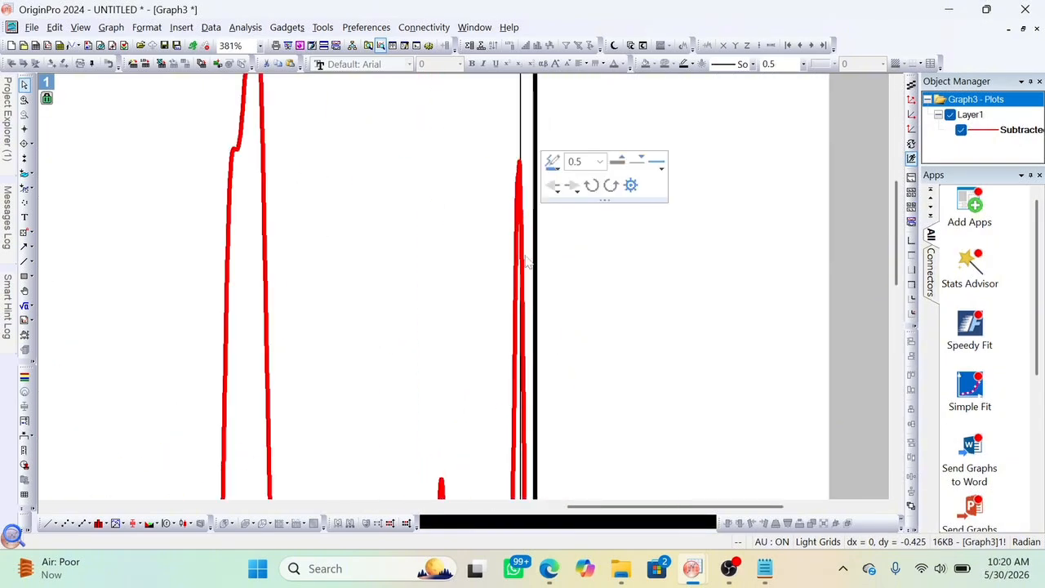
{"action": "left_click", "coordinate": [521, 120]}
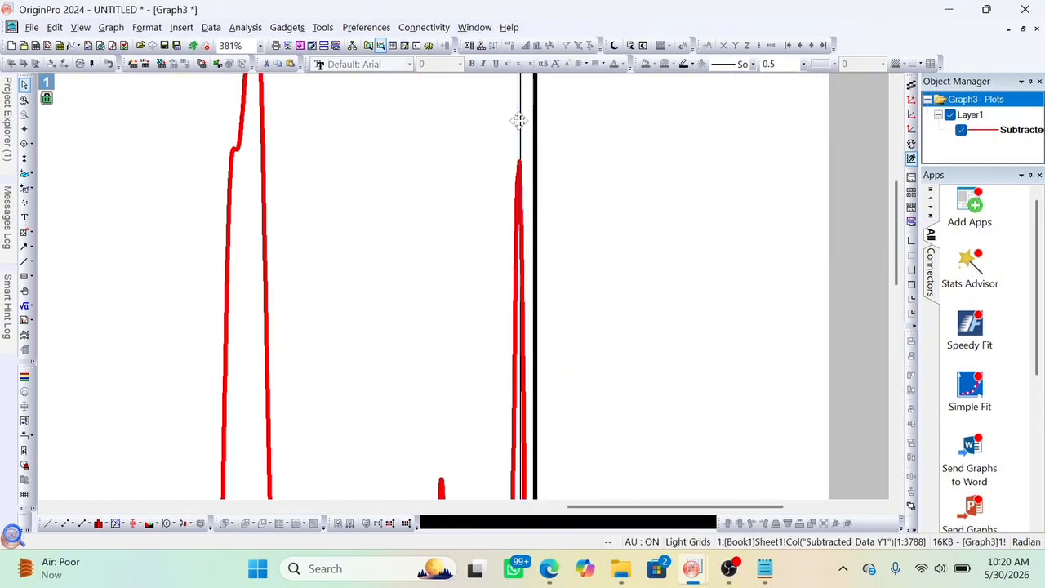
{"action": "left_click_drag", "start_coordinate": [520, 121], "coordinate": [520, 121]}
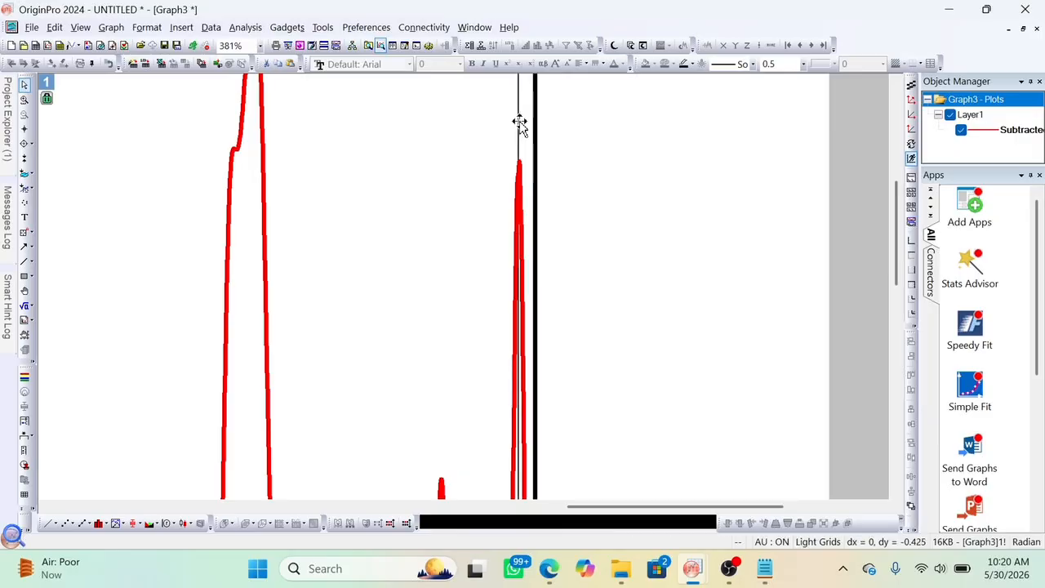
{"action": "scroll", "coordinate": [519, 121], "scroll_direction": "up", "scroll_amount": 5}
{"action": "scroll", "coordinate": [520, 121], "scroll_direction": "down", "scroll_amount": 4}
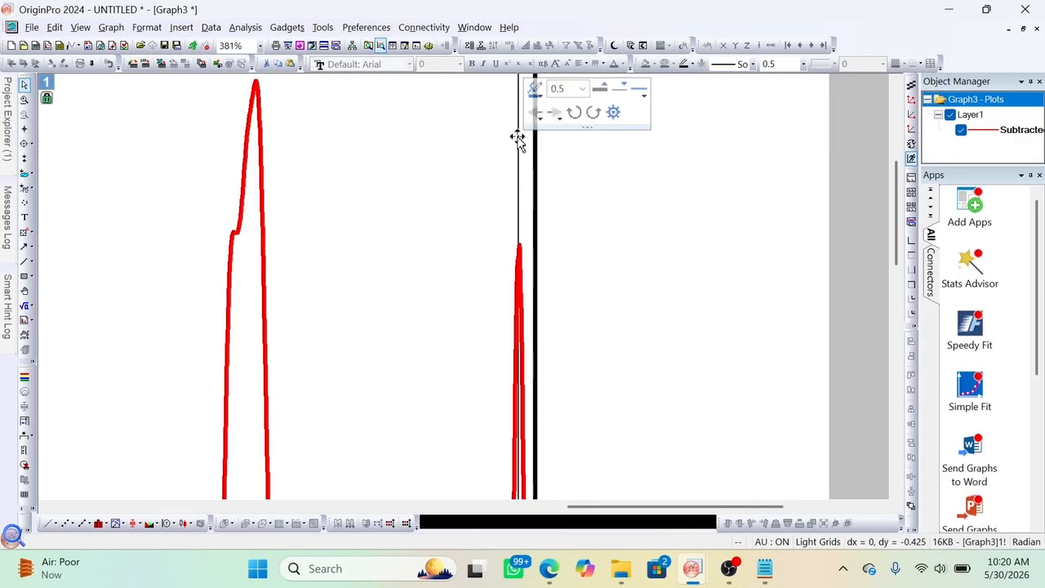
{"action": "left_click_drag", "start_coordinate": [518, 138], "coordinate": [520, 144]}
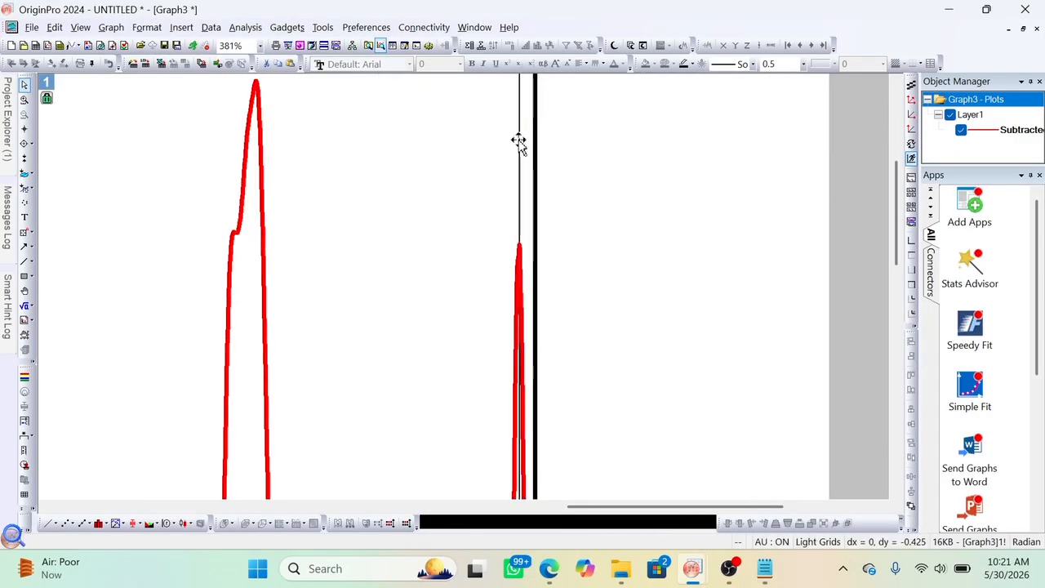
{"action": "scroll", "coordinate": [518, 144], "scroll_direction": "up", "scroll_amount": 5}
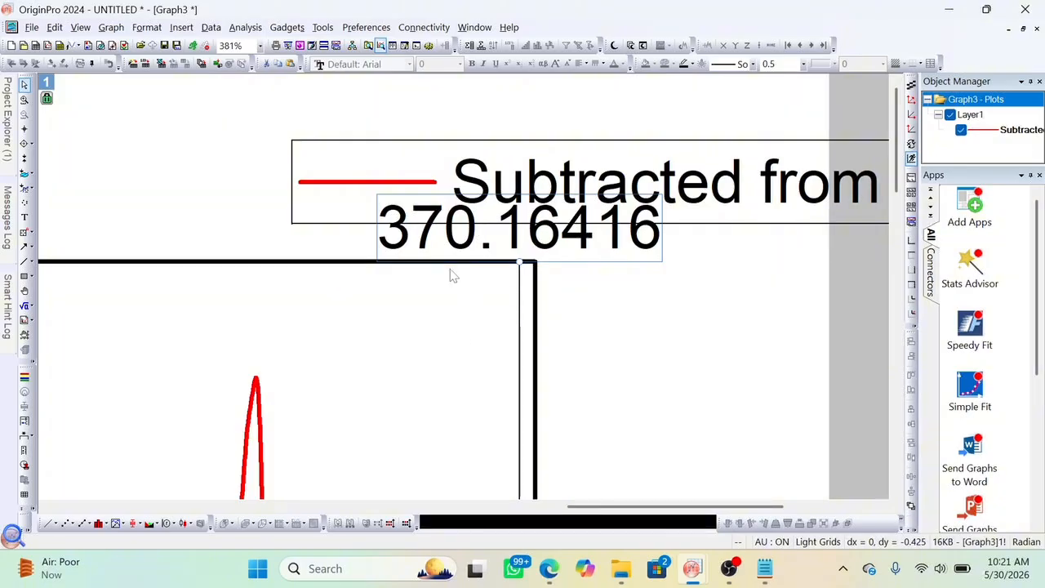
- Add a two-line text label reading "370" and "ZnO" above the ZnO peak
{"action": "scroll", "coordinate": [498, 413], "scroll_direction": "down", "scroll_amount": 5}
{"action": "scroll", "coordinate": [498, 412], "scroll_direction": "down", "scroll_amount": 1}
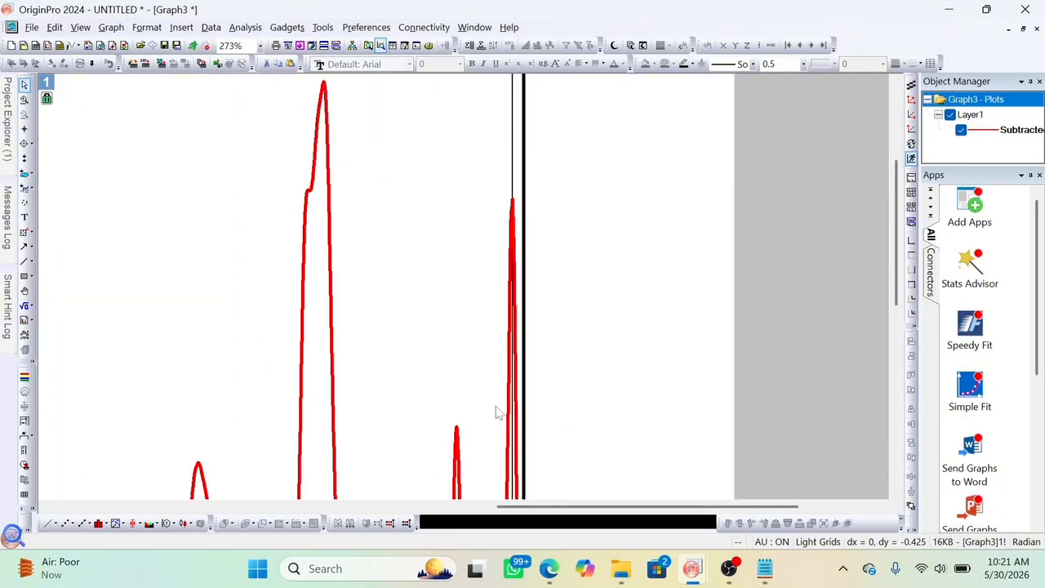
{"action": "scroll", "coordinate": [499, 412], "scroll_direction": "up", "scroll_amount": 3}
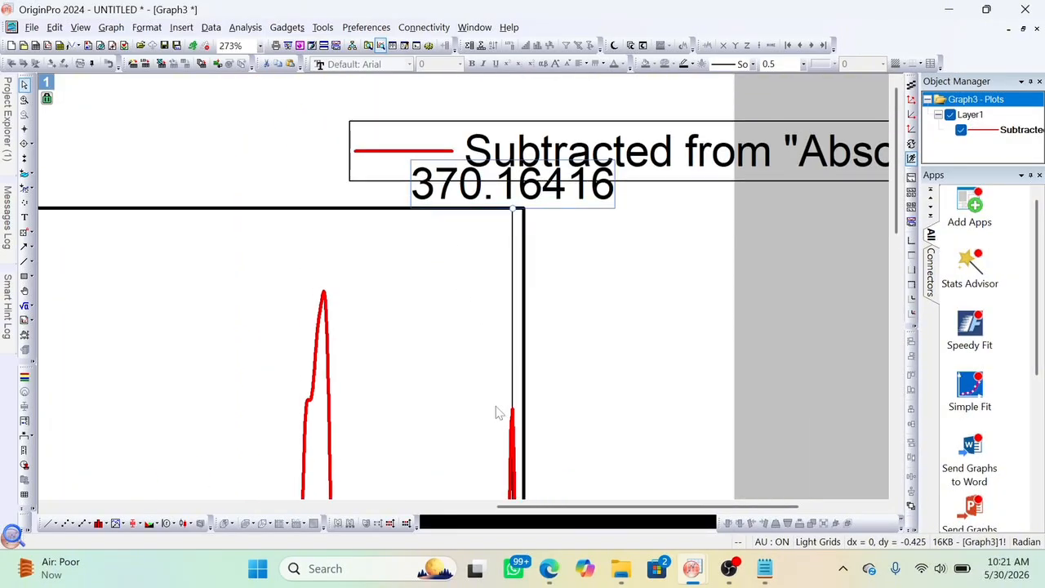
{"action": "left_click", "coordinate": [24, 218]}
{"action": "left_click", "coordinate": [471, 329]}
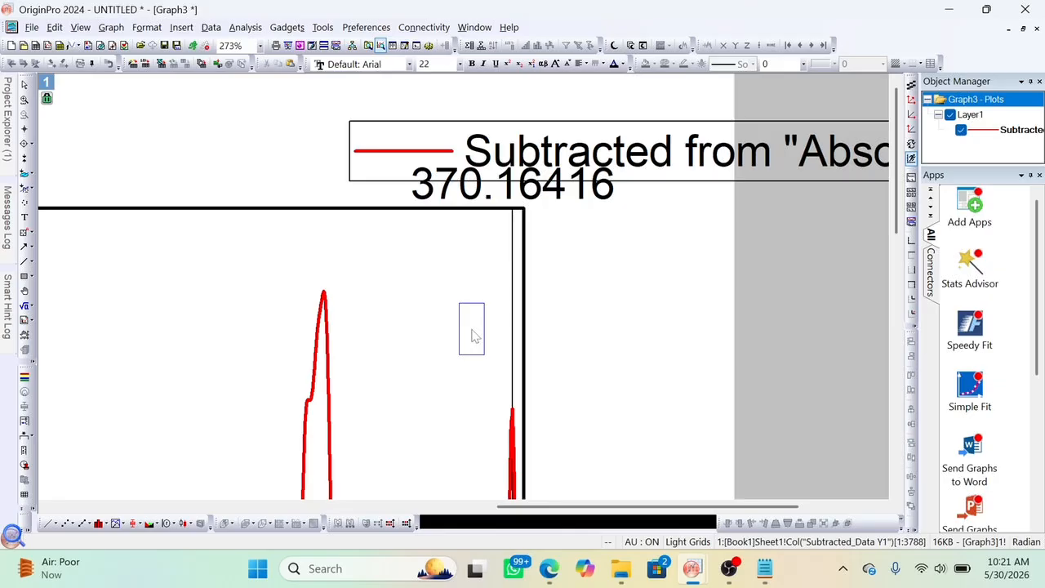
{"action": "type", "text": "370"}
{"action": "key", "text": "Return"}
{"action": "type", "text": "ZnO"}
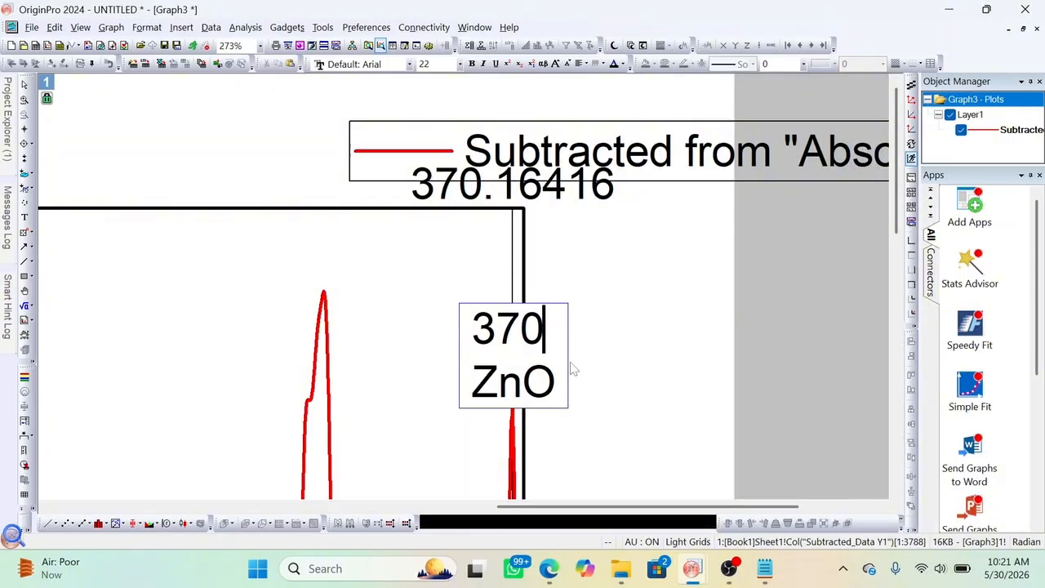
{"action": "left_click", "coordinate": [588, 402]}
- Reduce the font size of the two-line "370 ZnO" label to 12
{"action": "left_click", "coordinate": [525, 334]}
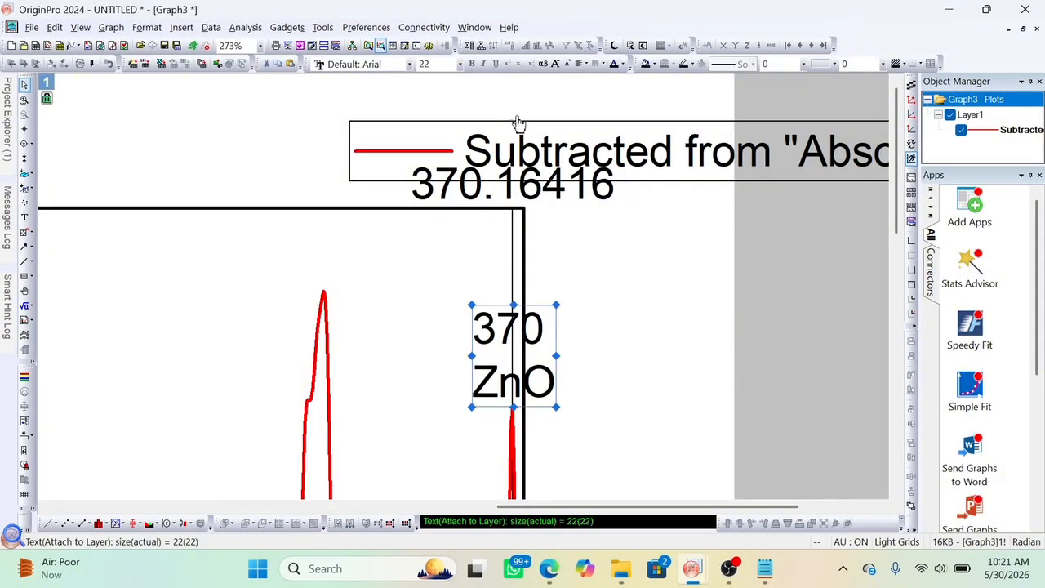
{"action": "left_click", "coordinate": [460, 64]}
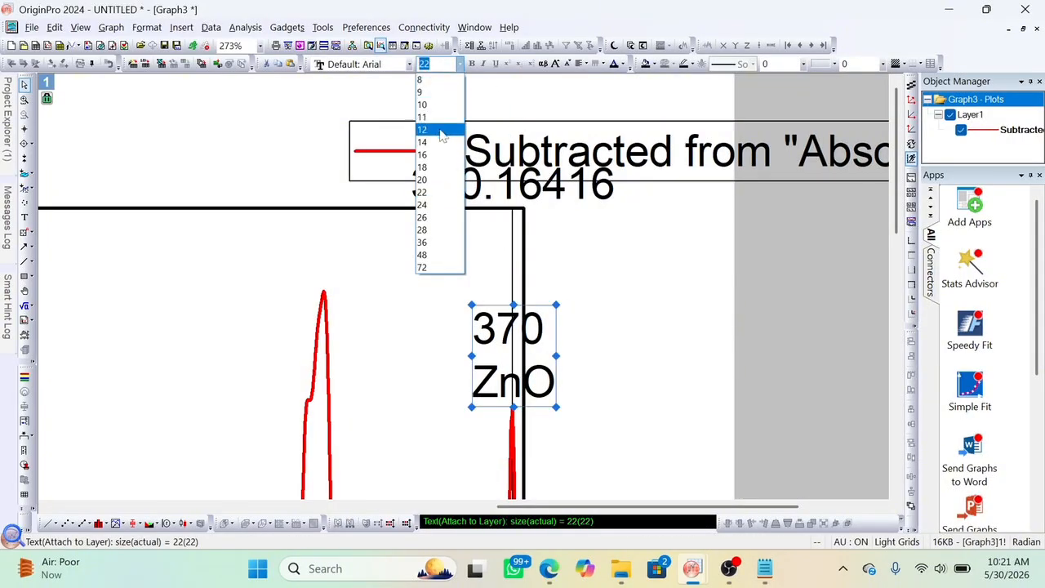
{"action": "key", "text": "Escape"}
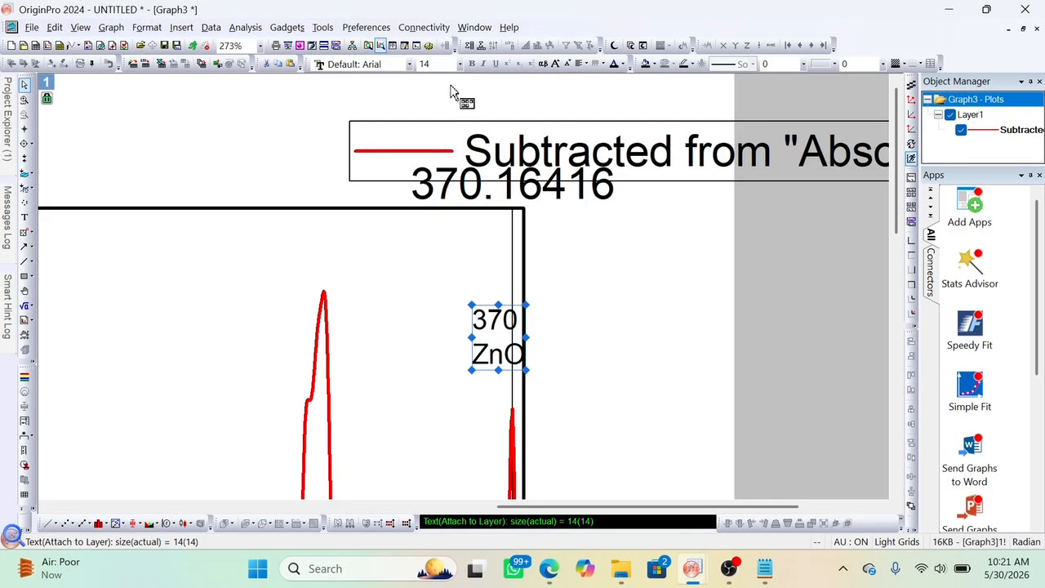
{"action": "left_click", "coordinate": [458, 64]}
{"action": "type", "text": "12"}
{"action": "key", "text": "Return"}
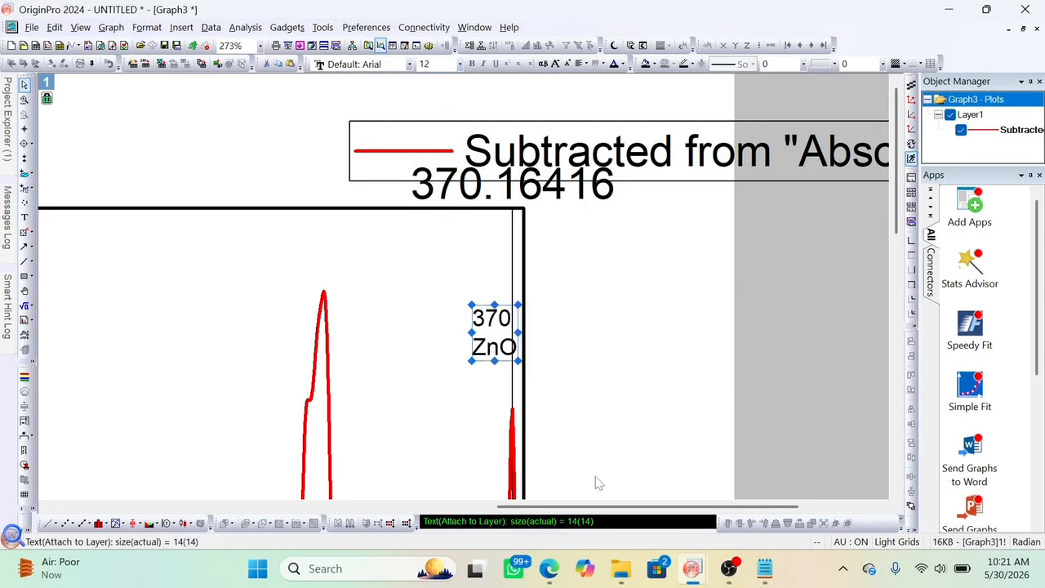
- Move the "370 ZnO" label down closer to its peak and right-align its two lines
{"action": "left_click", "coordinate": [603, 361]}
{"action": "left_click_drag", "start_coordinate": [488, 326], "coordinate": [489, 346]}
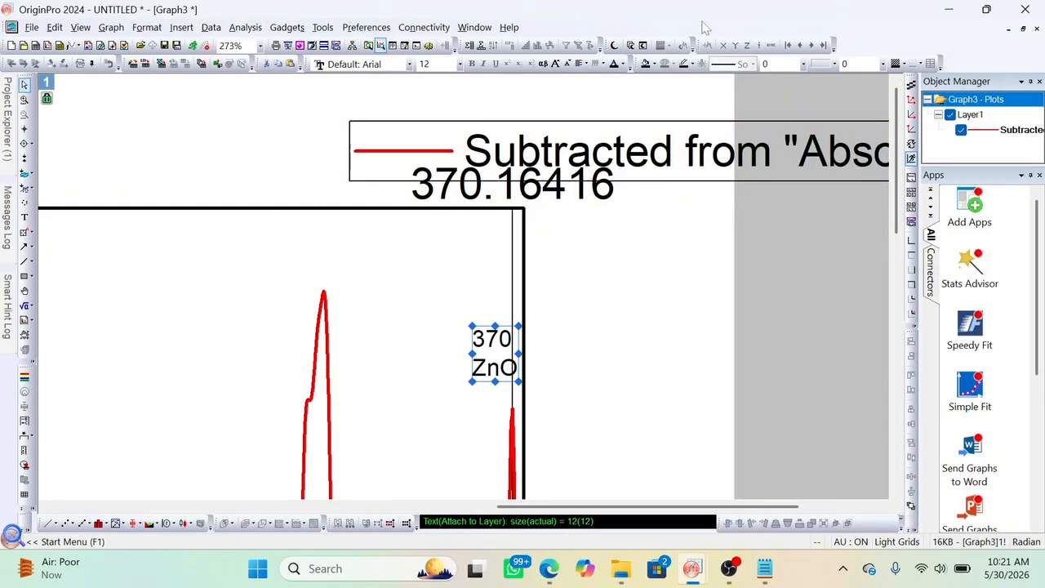
{"action": "left_click", "coordinate": [586, 65]}
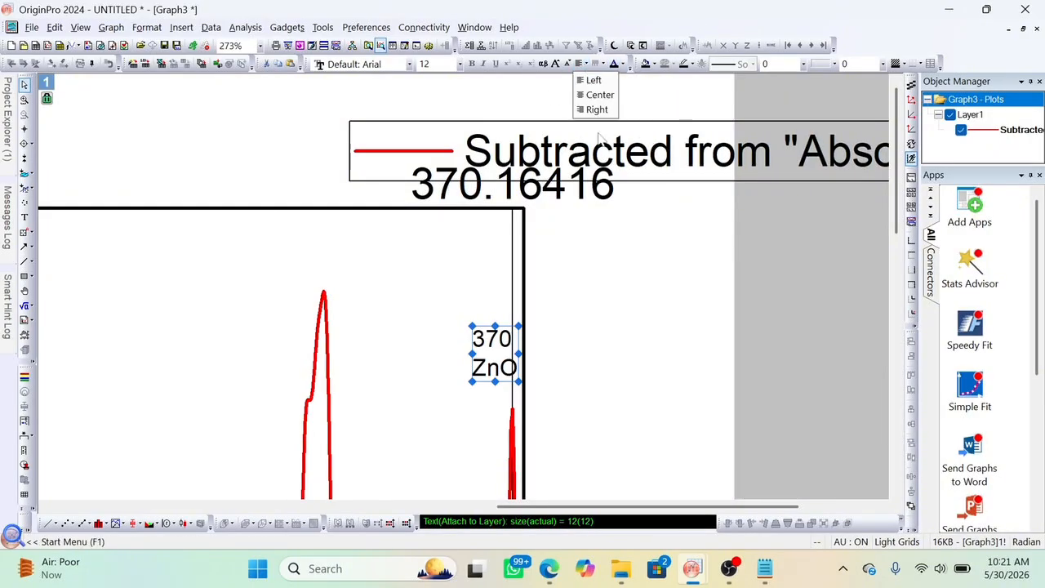
{"action": "left_click", "coordinate": [595, 109]}
{"action": "left_click", "coordinate": [595, 124]}
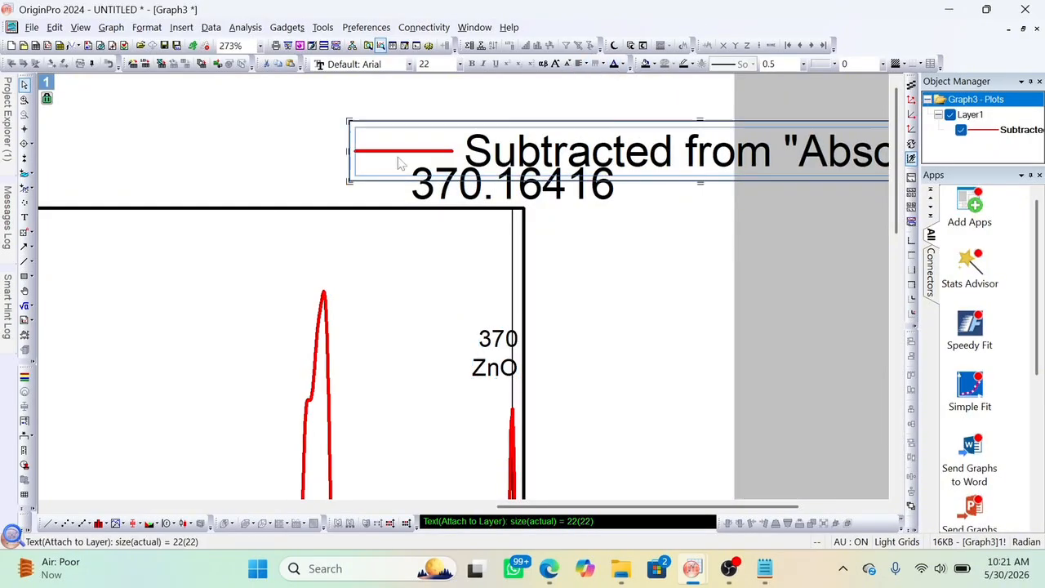
- Draw a short vertical line connecting the "370 ZnO" label to the apex of the ZnO peak
{"action": "left_click", "coordinate": [24, 261]}
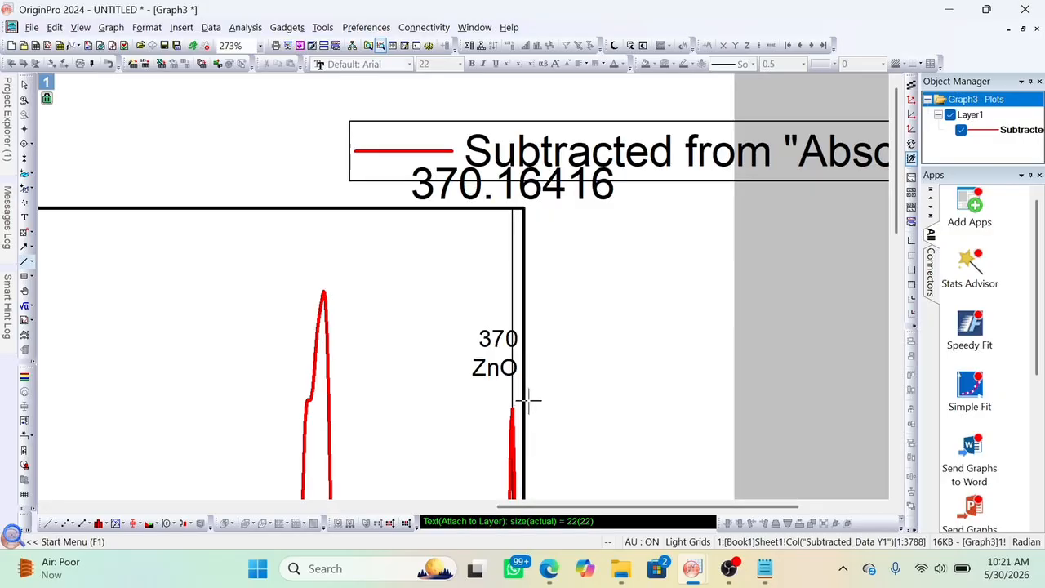
{"action": "scroll", "coordinate": [527, 401], "scroll_direction": "right", "scroll_amount": 3}
{"action": "scroll", "coordinate": [441, 401], "scroll_direction": "down", "scroll_amount": 3}
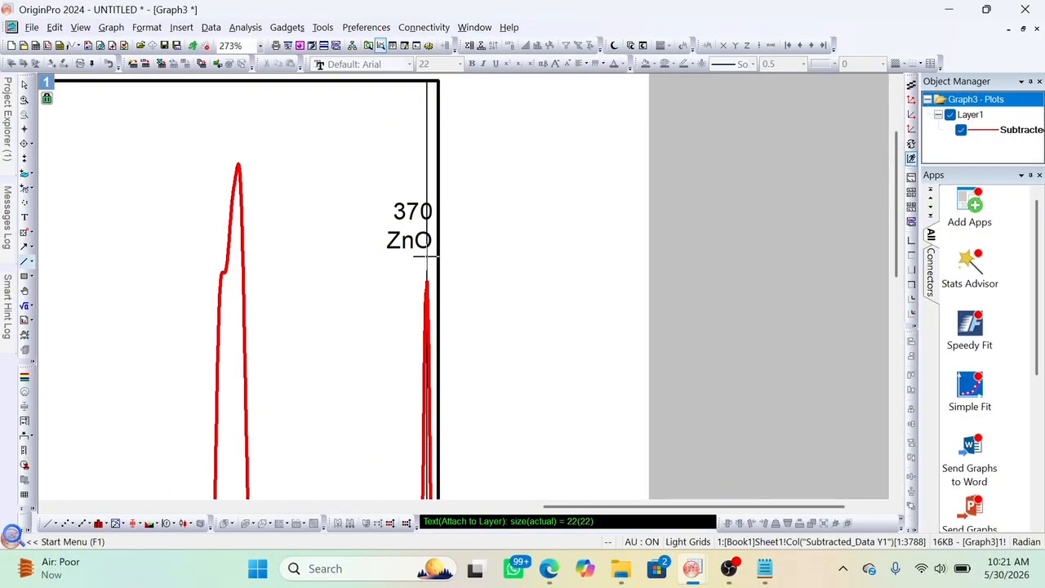
{"action": "left_click_drag", "start_coordinate": [427, 256], "coordinate": [425, 282]}
{"action": "left_click_drag", "start_coordinate": [426, 283], "coordinate": [426, 284]}
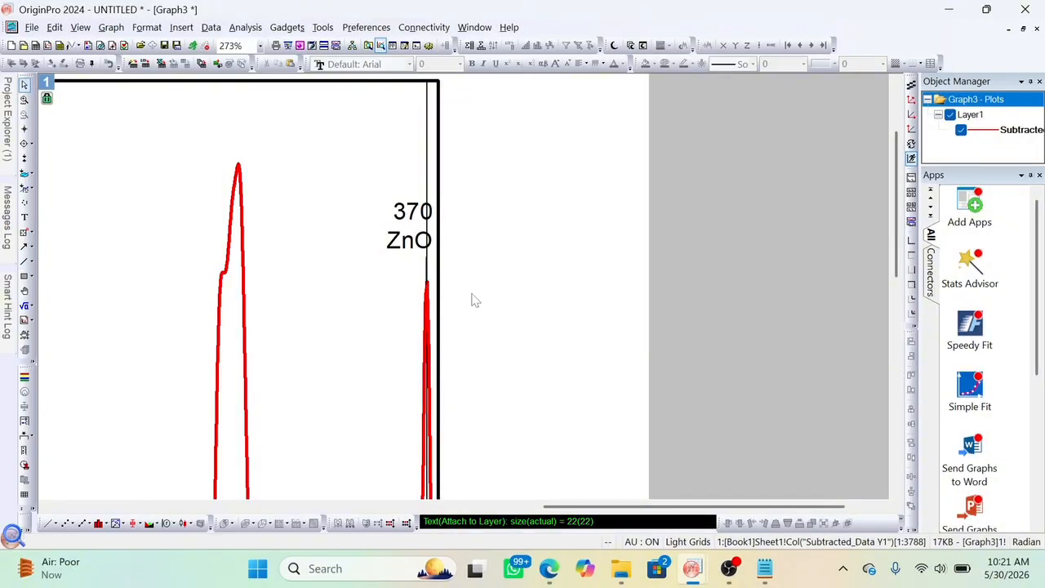
- Adjust the short line to end on the ZnO peak's apex and move the vertical marker line away to about 841
{"action": "scroll", "coordinate": [471, 301], "scroll_direction": "up", "scroll_amount": 2}
{"action": "scroll", "coordinate": [427, 270], "scroll_direction": "right", "scroll_amount": 3}
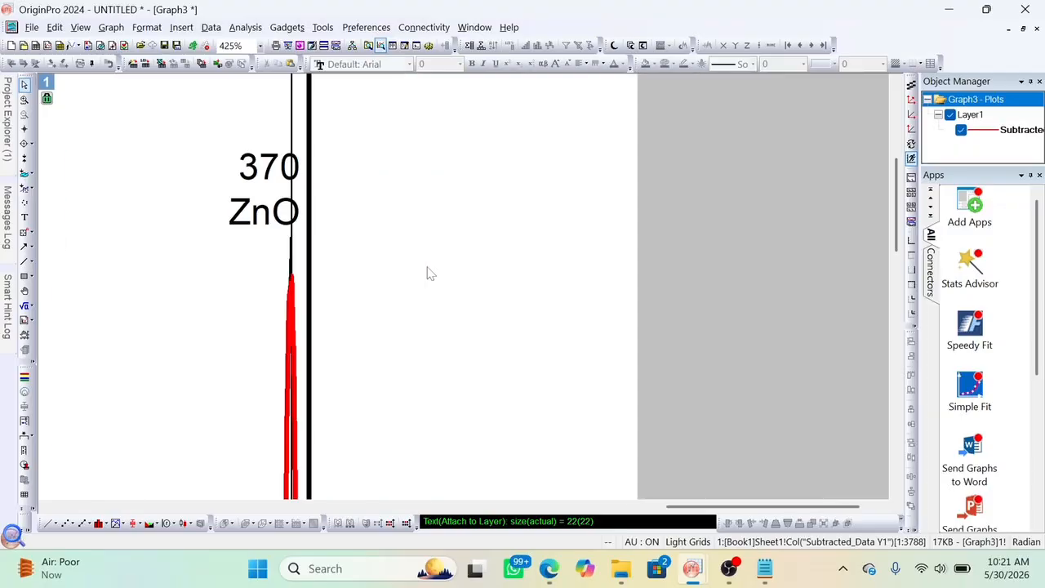
{"action": "left_click", "coordinate": [289, 275]}
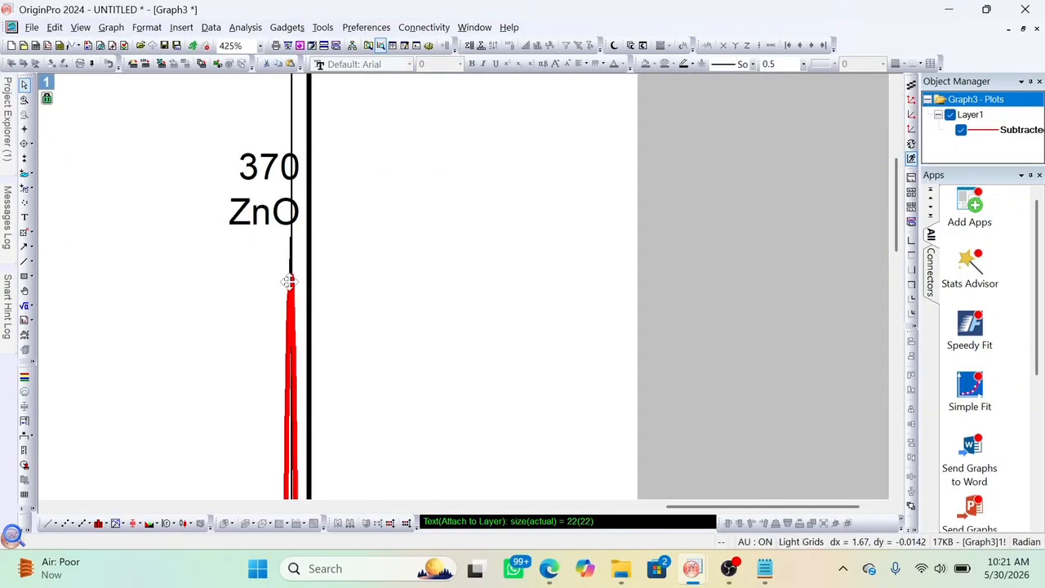
{"action": "scroll", "coordinate": [677, 288], "scroll_direction": "down", "scroll_amount": 4}
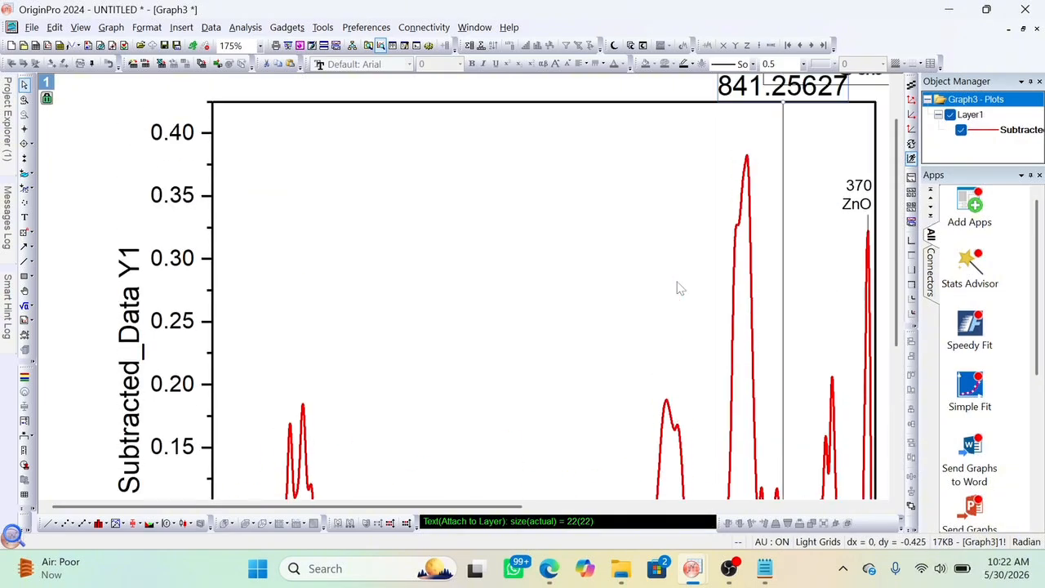
{"action": "scroll", "coordinate": [677, 288], "scroll_direction": "down", "scroll_amount": 2}
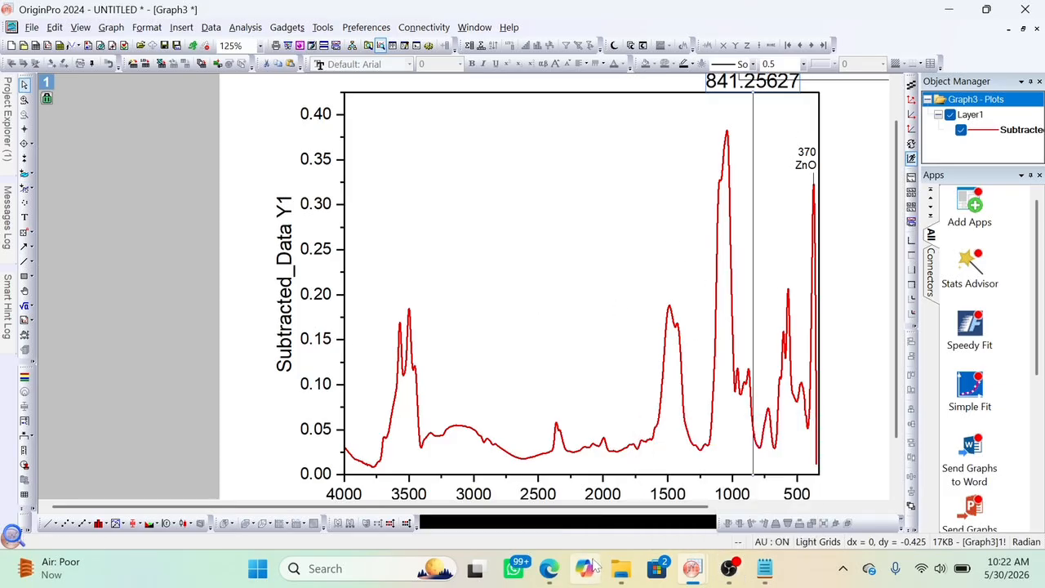
- Switch to Edge, examine the O–H band passage in Referensi HAp dan ZnO-HAp.pdf, and return to Graph3 in OriginPro for comparison
{"action": "left_click", "coordinate": [618, 575]}
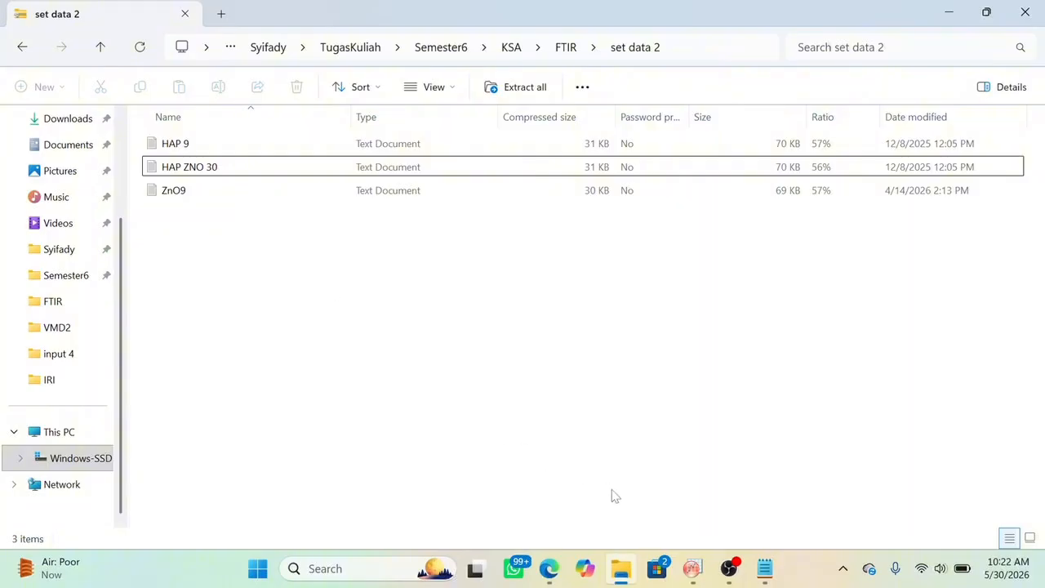
{"action": "left_click", "coordinate": [550, 571]}
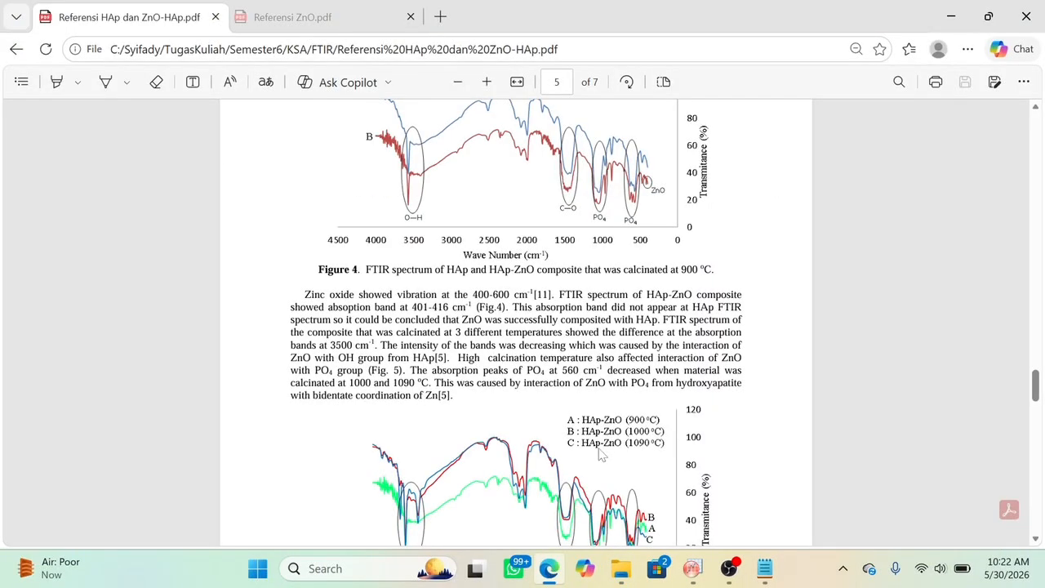
{"action": "scroll", "coordinate": [600, 455], "scroll_direction": "down", "scroll_amount": 2}
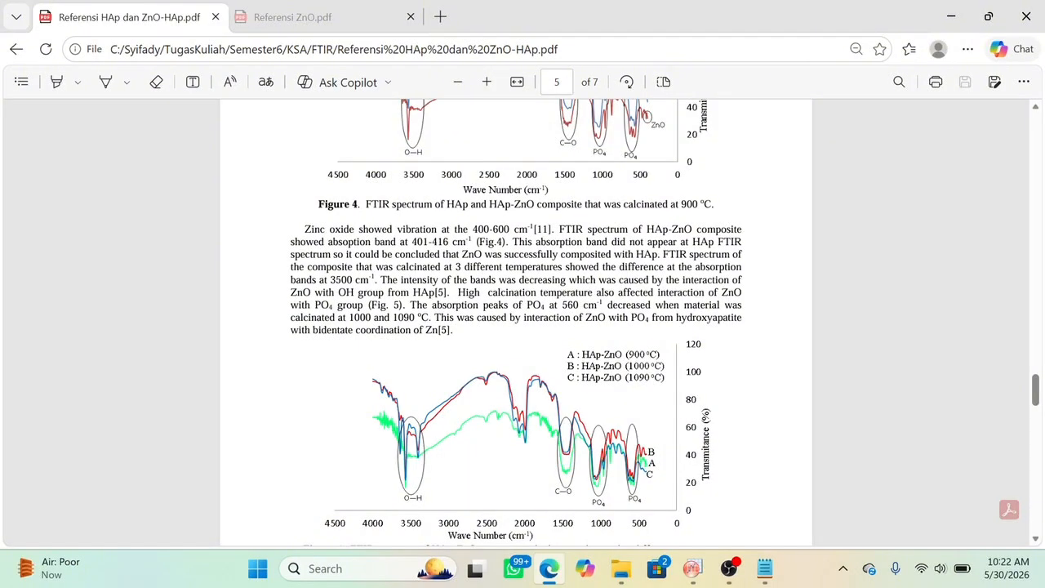
{"action": "left_click_drag", "start_coordinate": [328, 280], "coordinate": [355, 281]}
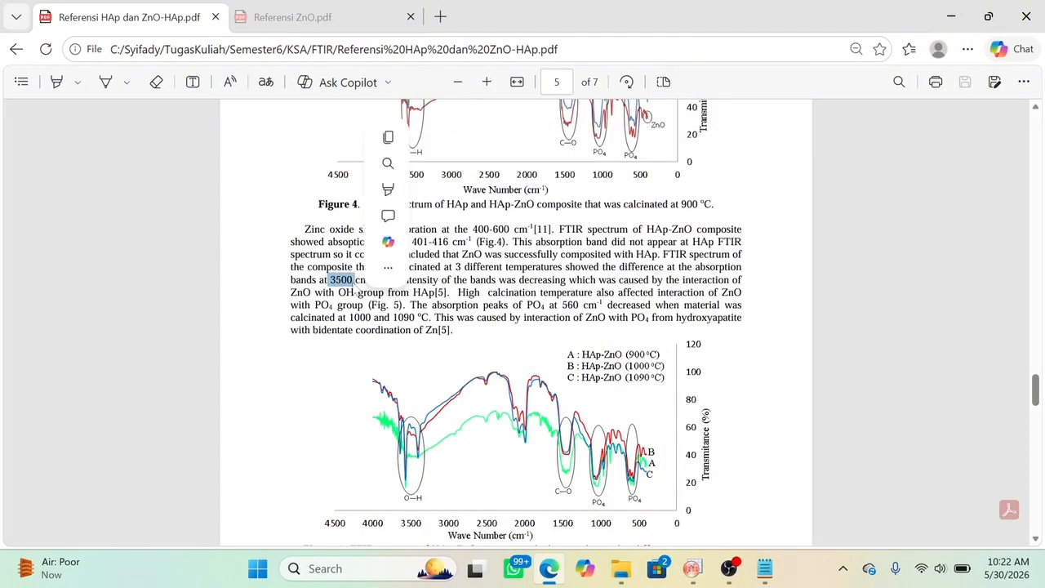
{"action": "left_click", "coordinate": [671, 283]}
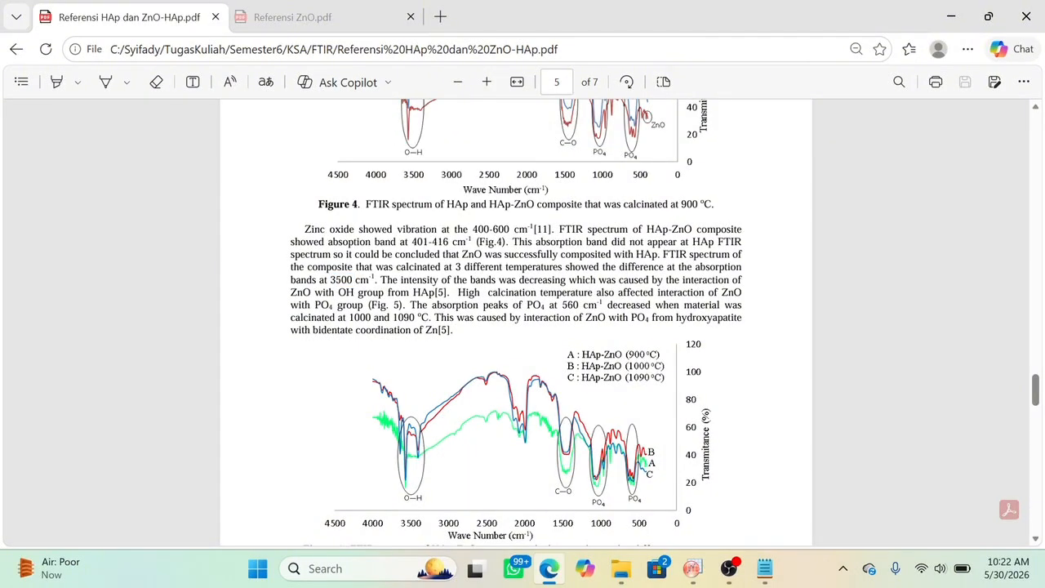
{"action": "left_click_drag", "start_coordinate": [338, 292], "coordinate": [384, 292]}
{"action": "left_click", "coordinate": [541, 367]}
{"action": "scroll", "coordinate": [542, 367], "scroll_direction": "up", "scroll_amount": 1}
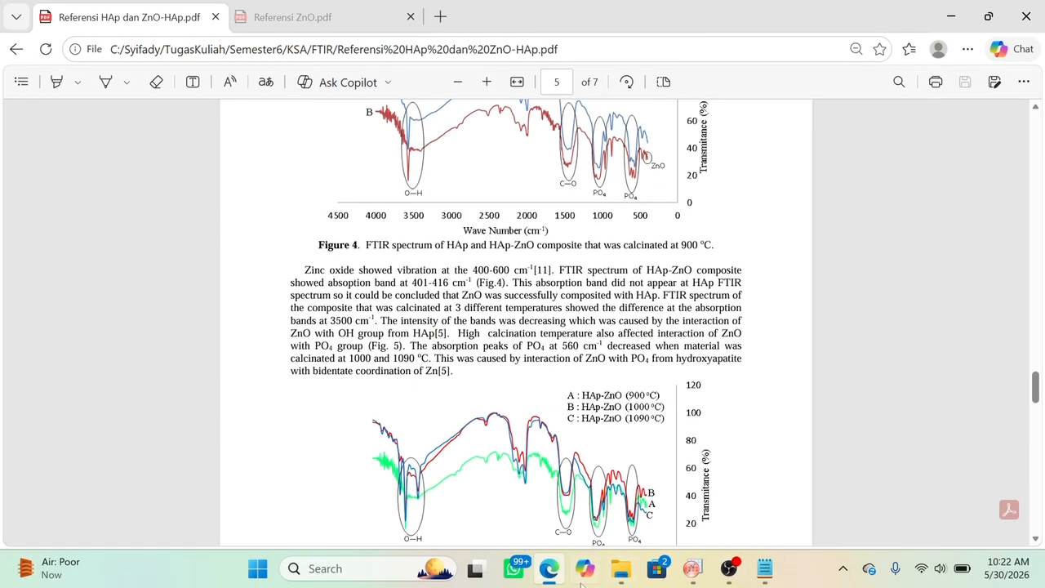
{"action": "mouse_move", "coordinate": [692, 569]}
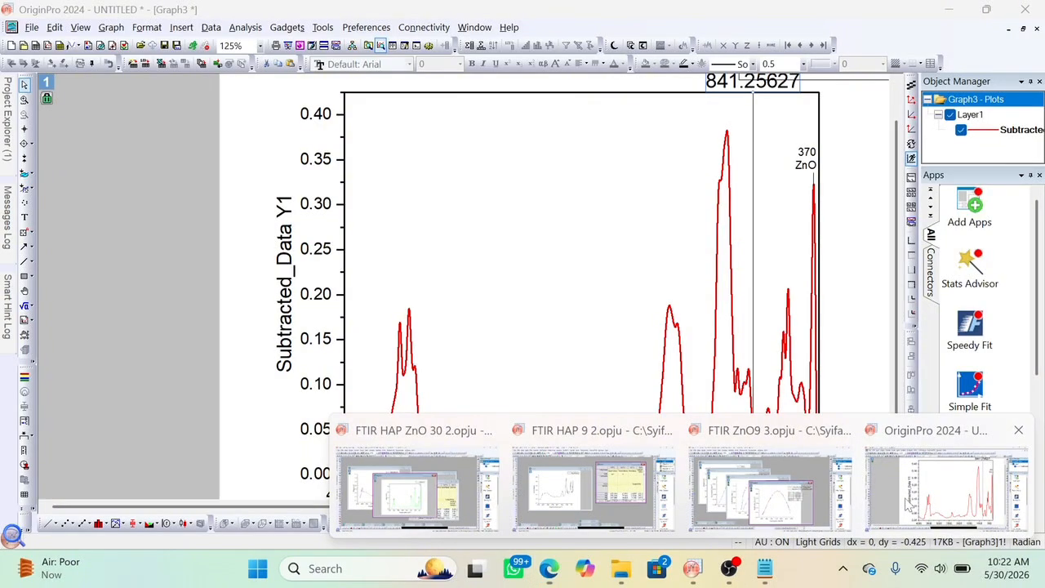
{"action": "left_click", "coordinate": [909, 506]}
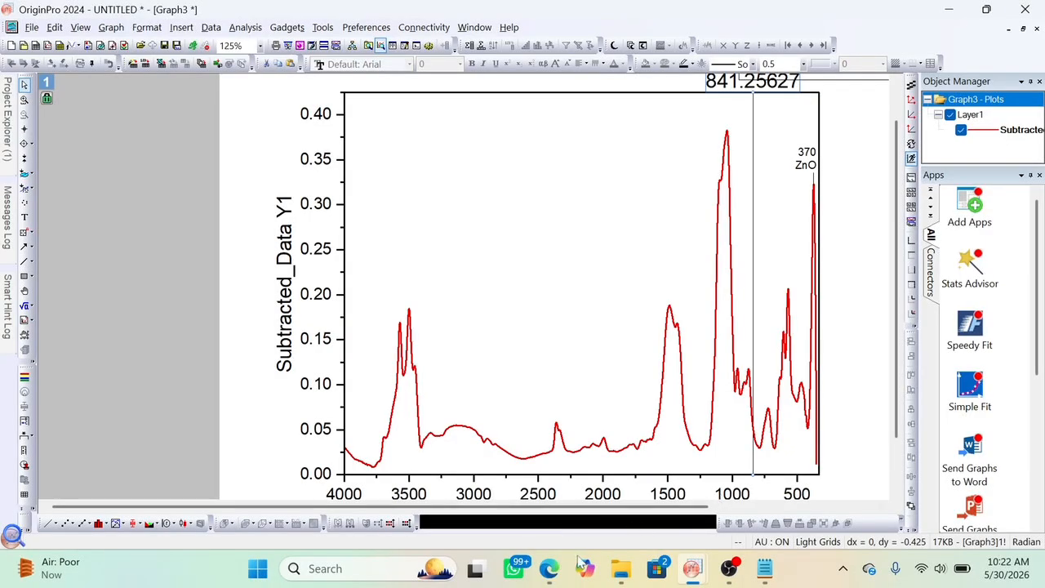
- Switch back to the reference PDF in Edge and check the PO4 absorption peak in the text and in Figure 5
{"action": "mouse_move", "coordinate": [581, 563]}
{"action": "left_click", "coordinate": [563, 524]}
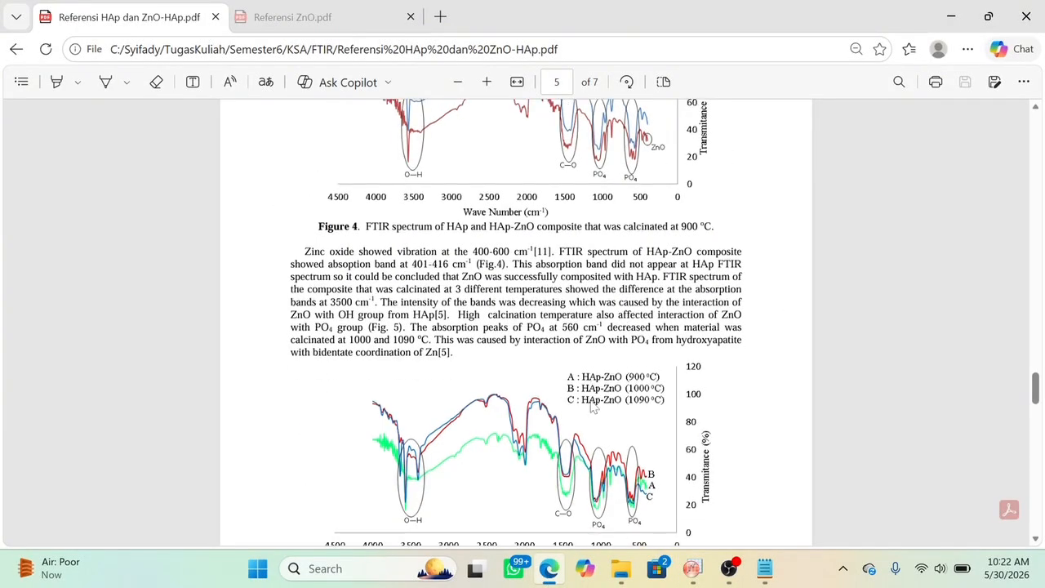
{"action": "scroll", "coordinate": [593, 408], "scroll_direction": "down", "scroll_amount": 1}
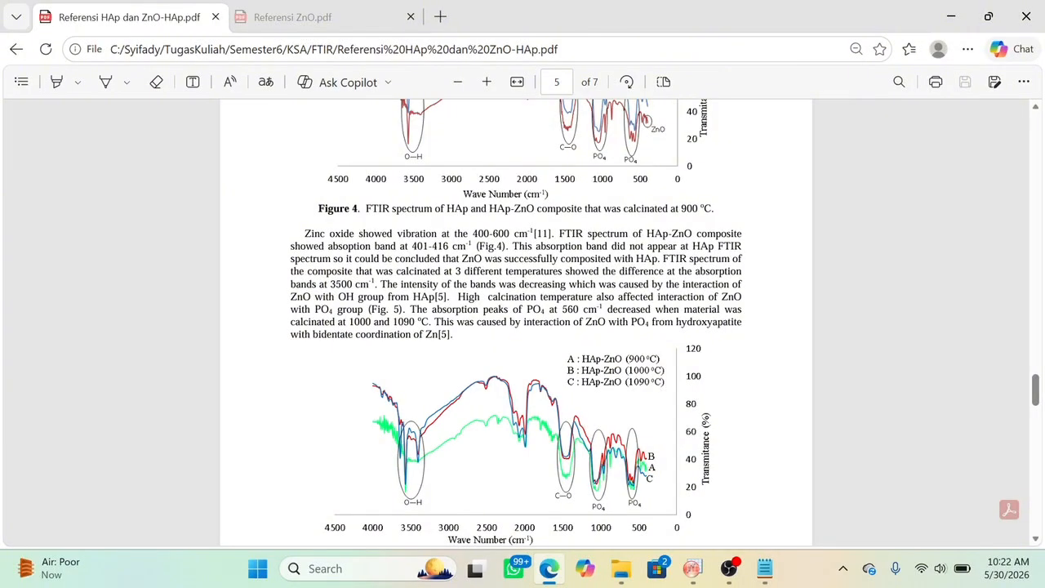
{"action": "mouse_move", "coordinate": [562, 309]}
{"action": "left_mouse_down"}
{"action": "mouse_move", "coordinate": [593, 322]}
{"action": "mouse_move", "coordinate": [579, 310]}
{"action": "left_mouse_up"}
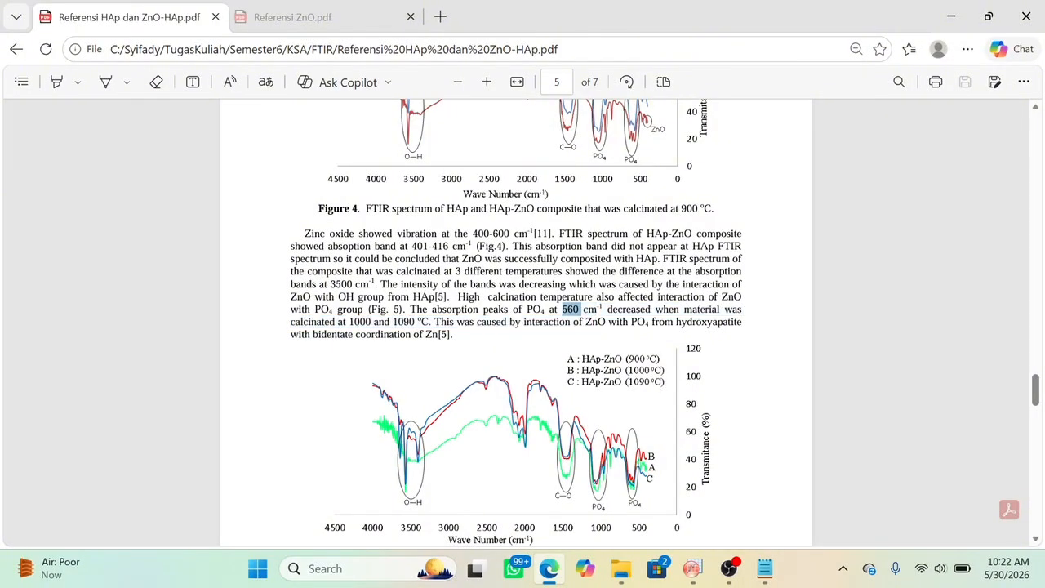
{"action": "left_click", "coordinate": [580, 317]}
{"action": "scroll", "coordinate": [591, 513], "scroll_direction": "down", "scroll_amount": 1}
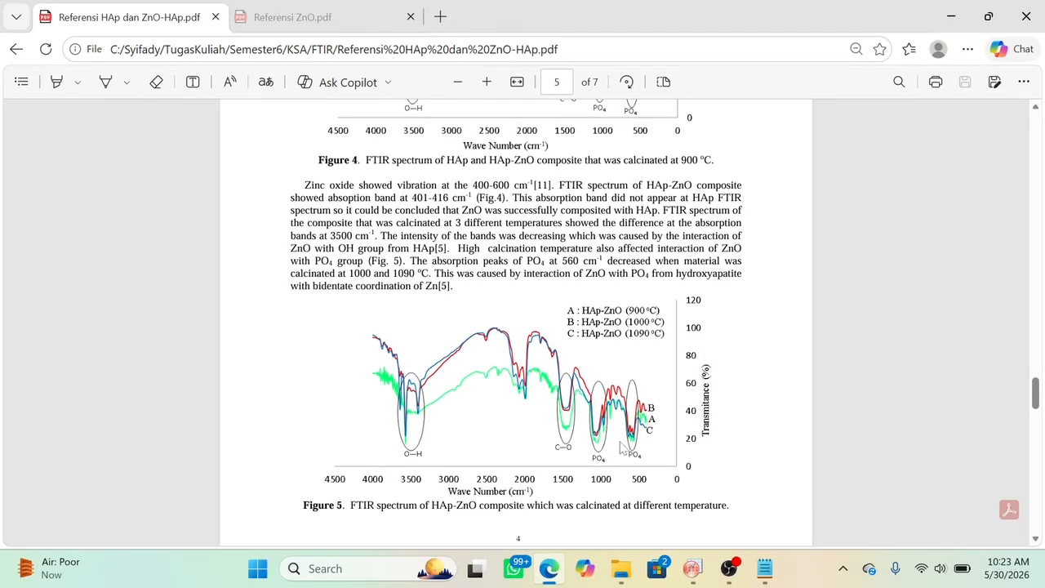
- Return to Graph3 in OriginPro and read the data coordinates at the apexes of the PO4 and C–O peaks
{"action": "mouse_move", "coordinate": [693, 568]}
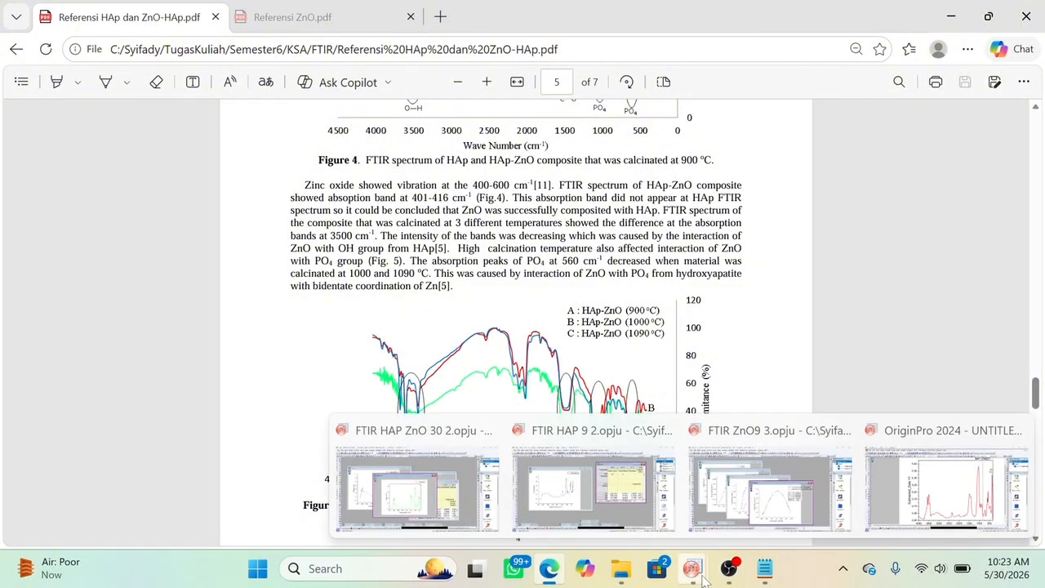
{"action": "left_click", "coordinate": [944, 487]}
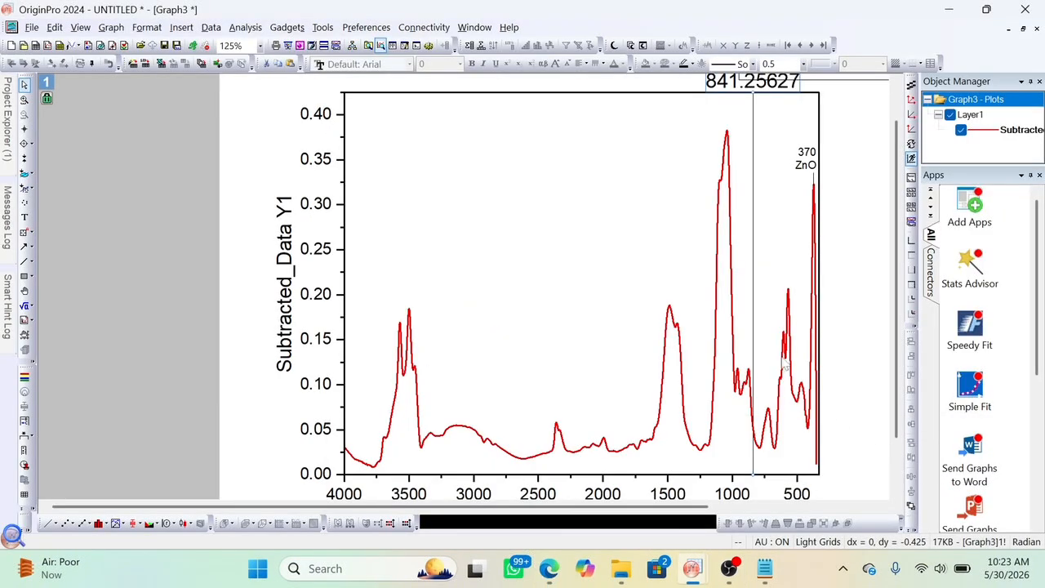
{"action": "mouse_move", "coordinate": [789, 296]}
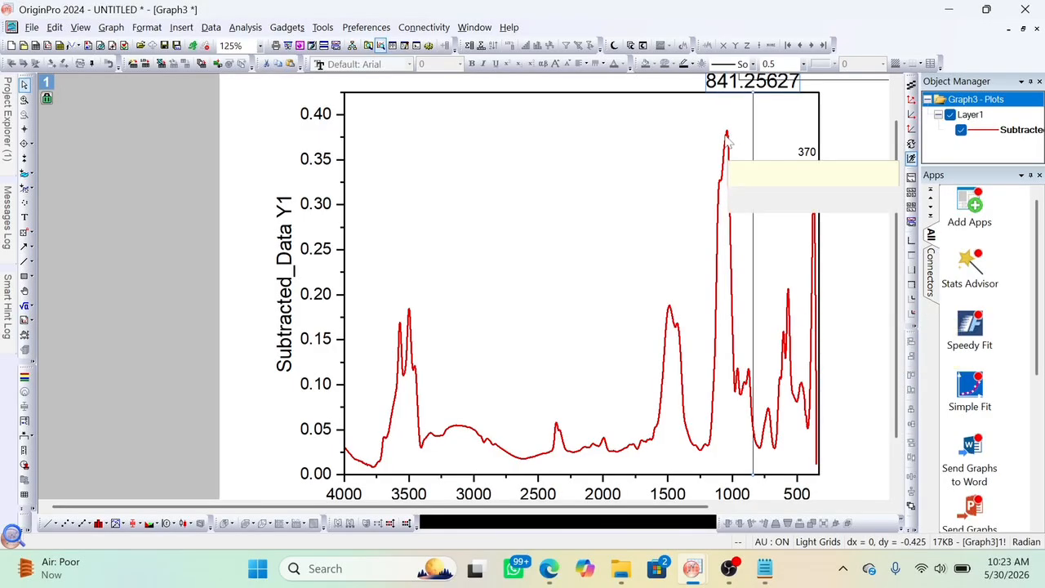
{"action": "mouse_move", "coordinate": [729, 133]}
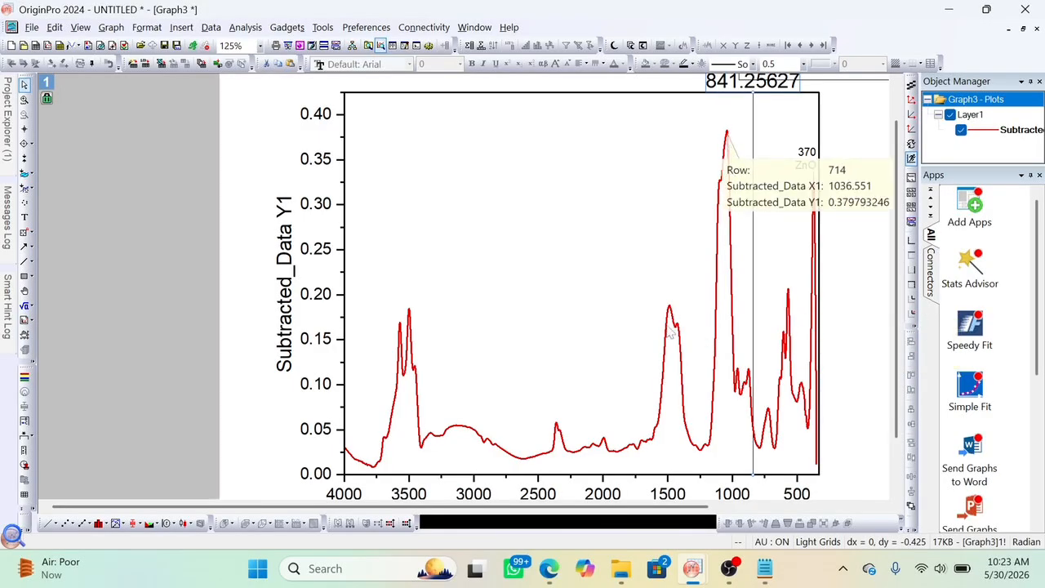
{"action": "mouse_move", "coordinate": [669, 317]}
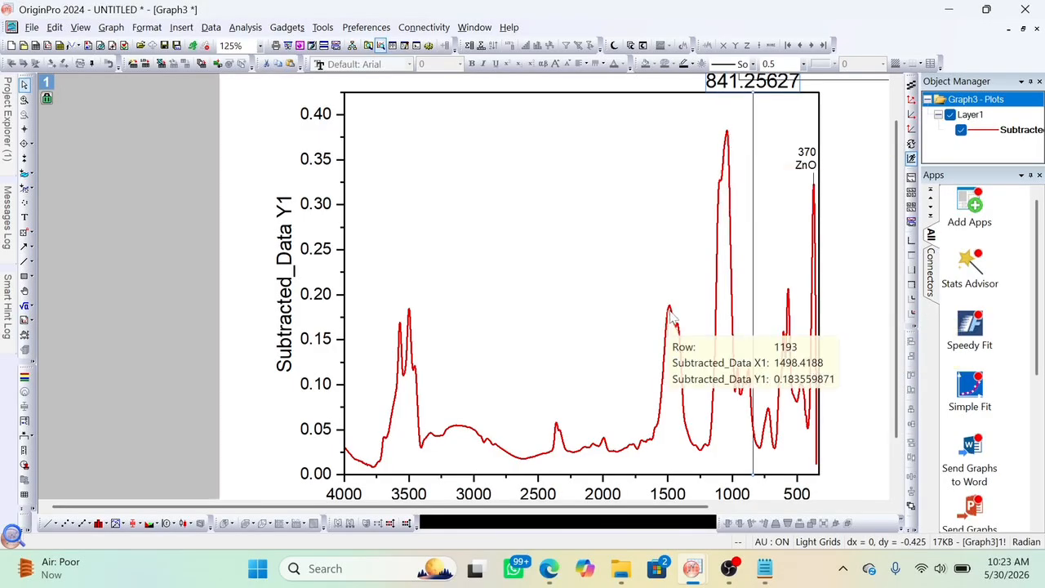
- Switch to the reference PDF in Edge and review the –CO3, –OH and –PO4 band assignments in the paragraph above Figure 4
{"action": "left_click", "coordinate": [552, 569]}
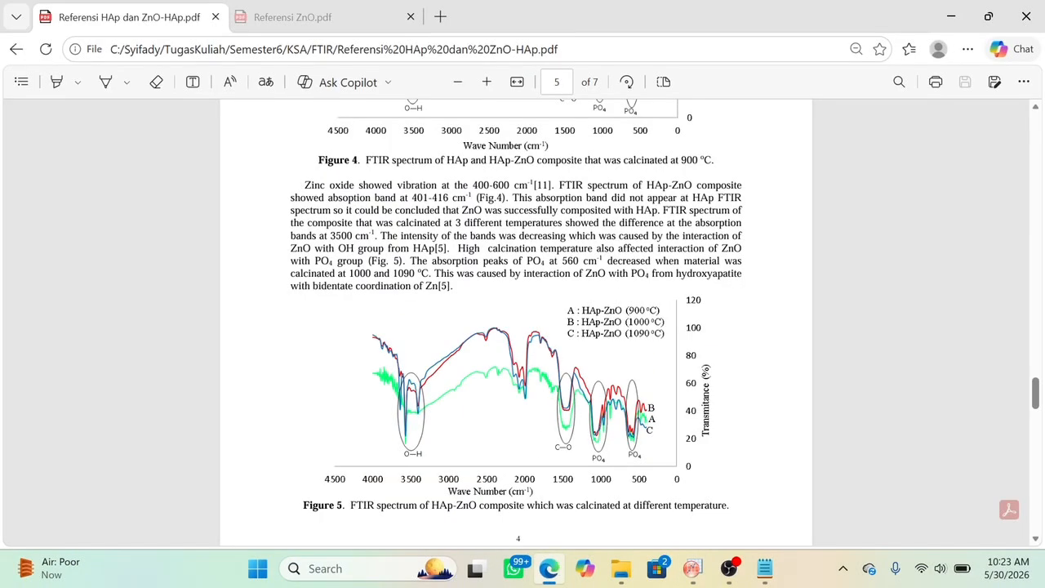
{"action": "scroll", "coordinate": [516, 327], "scroll_direction": "up", "scroll_amount": 3}
{"action": "scroll", "coordinate": [517, 327], "scroll_direction": "down", "scroll_amount": 3}
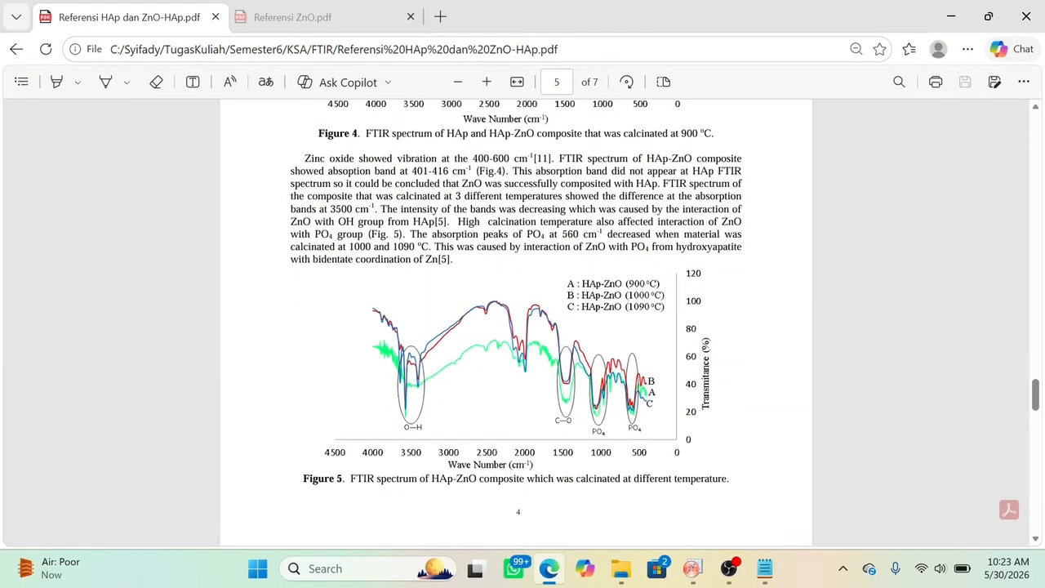
{"action": "scroll", "coordinate": [516, 327], "scroll_direction": "up", "scroll_amount": 1}
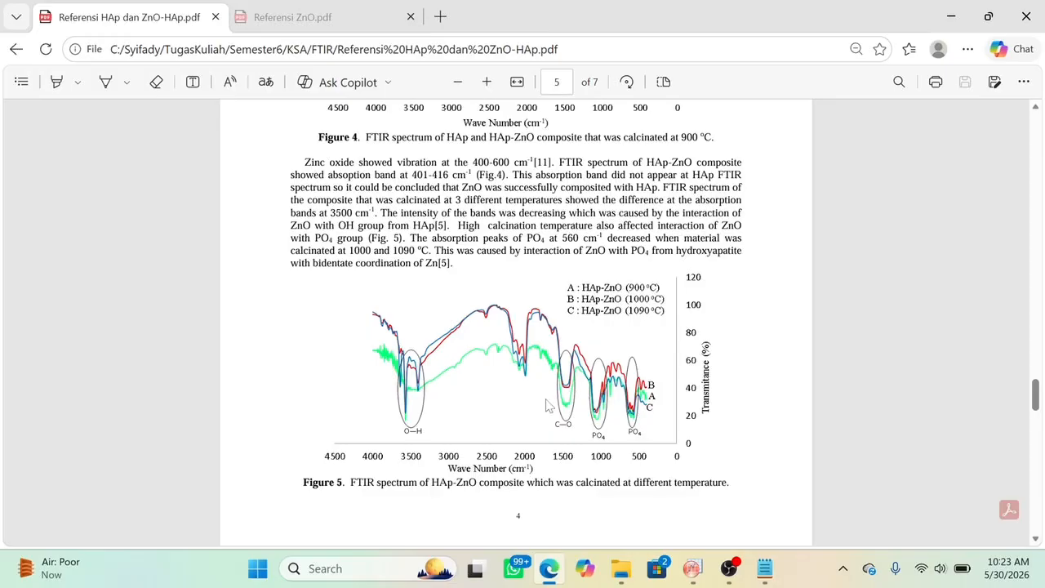
{"action": "scroll", "coordinate": [571, 295], "scroll_direction": "up", "scroll_amount": 5}
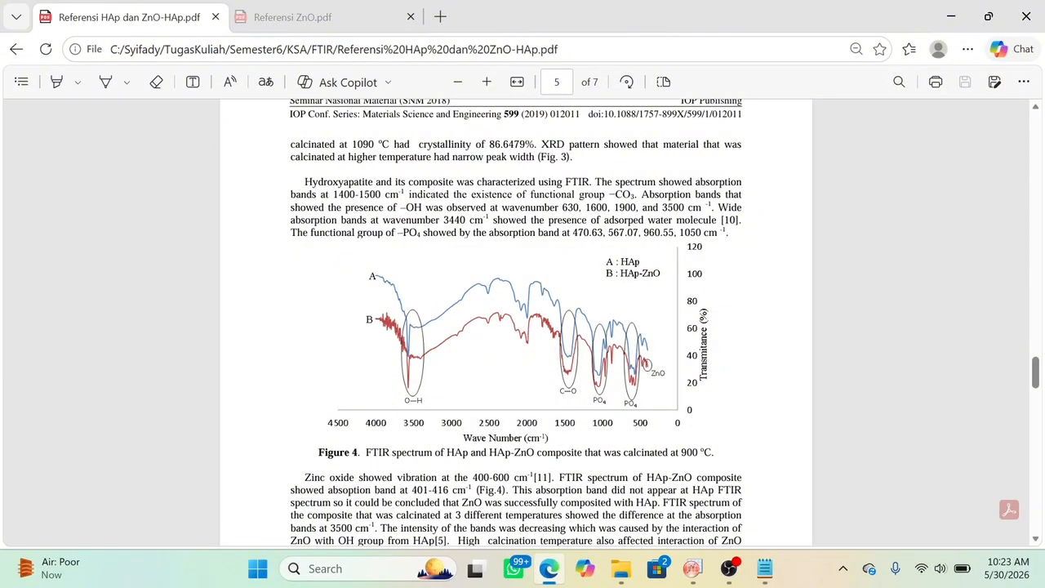
- Check the 1400-1500 cm⁻¹ –CO3 range in the reference PDF, then switch to OriginPro and align Graph3's vertical cursor with the C–O peak apex
{"action": "left_click_drag", "start_coordinate": [333, 194], "coordinate": [383, 195]}
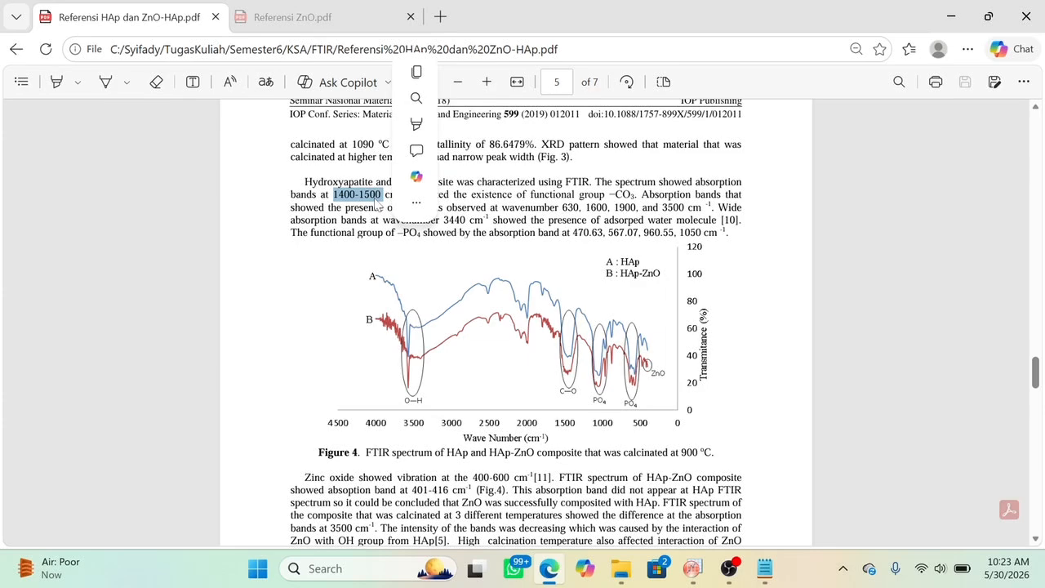
{"action": "left_click", "coordinate": [376, 206]}
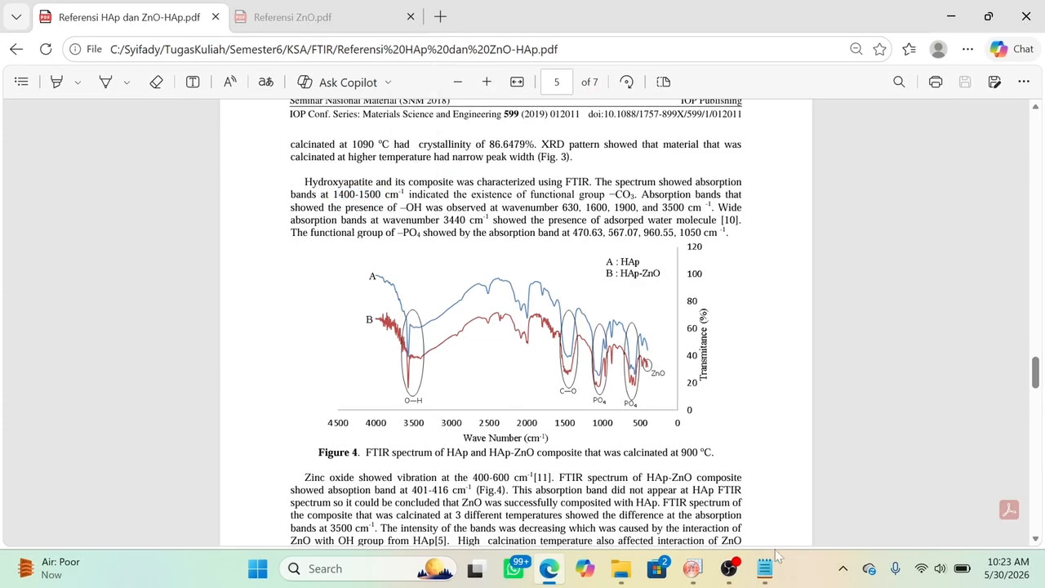
{"action": "mouse_move", "coordinate": [686, 579]}
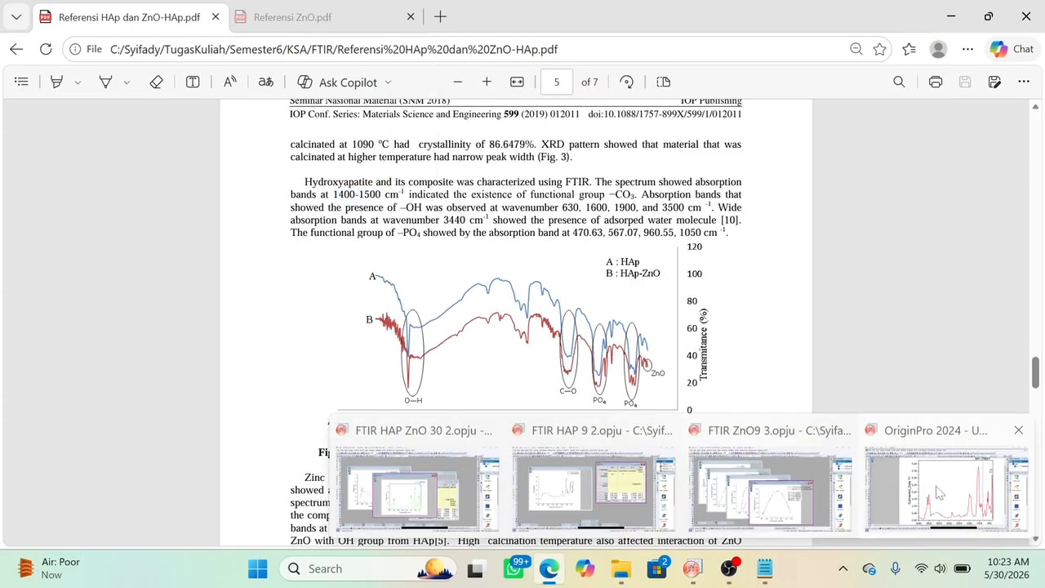
{"action": "left_click", "coordinate": [947, 527]}
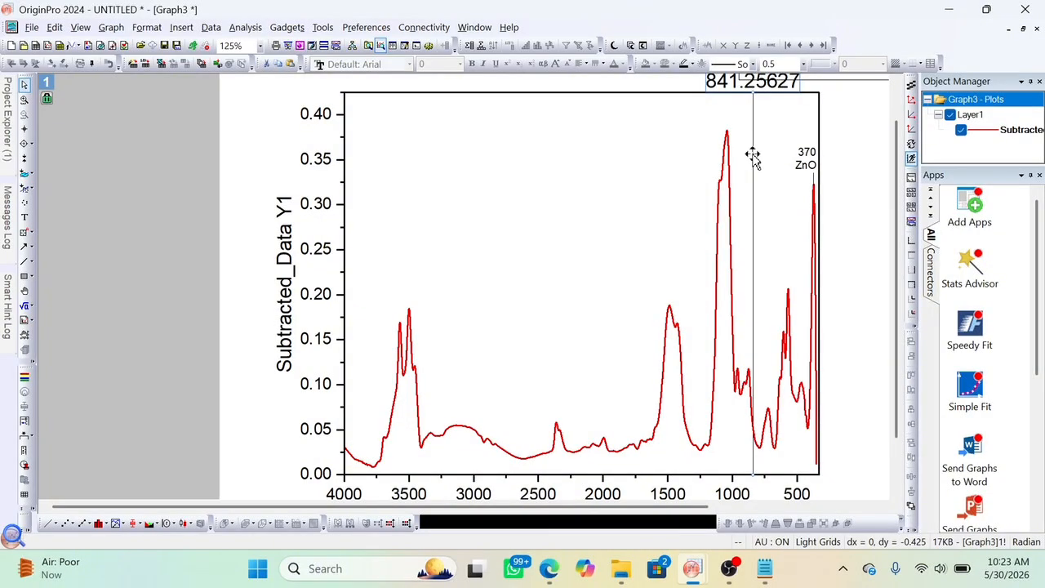
{"action": "left_click_drag", "start_coordinate": [754, 158], "coordinate": [670, 167]}
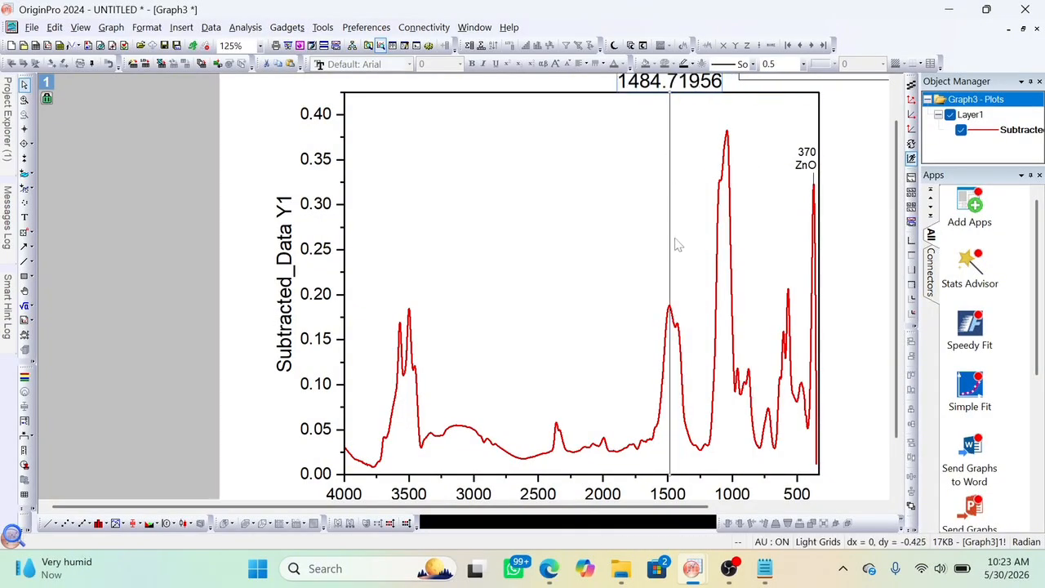
{"action": "scroll", "coordinate": [677, 243], "scroll_direction": "up", "scroll_amount": 1}
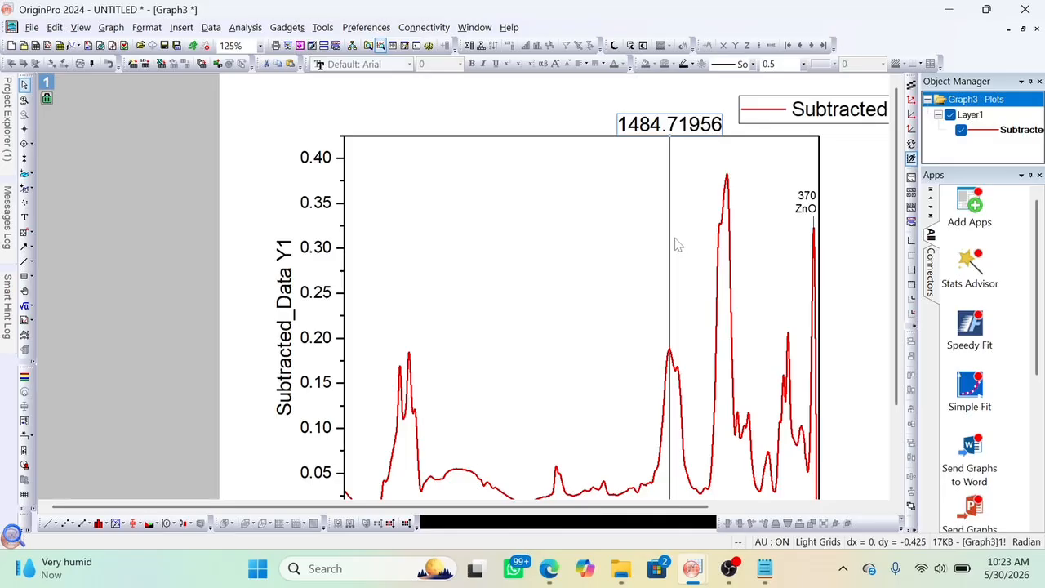
{"action": "scroll", "coordinate": [677, 246], "scroll_direction": "down", "scroll_amount": 1}
{"action": "scroll", "coordinate": [677, 242], "scroll_direction": "up", "scroll_amount": 1}
- Switch to the FTIR HAP ZnO 30 2.opju project and maximize the labelled HApZnO graph
{"action": "mouse_move", "coordinate": [691, 569]}
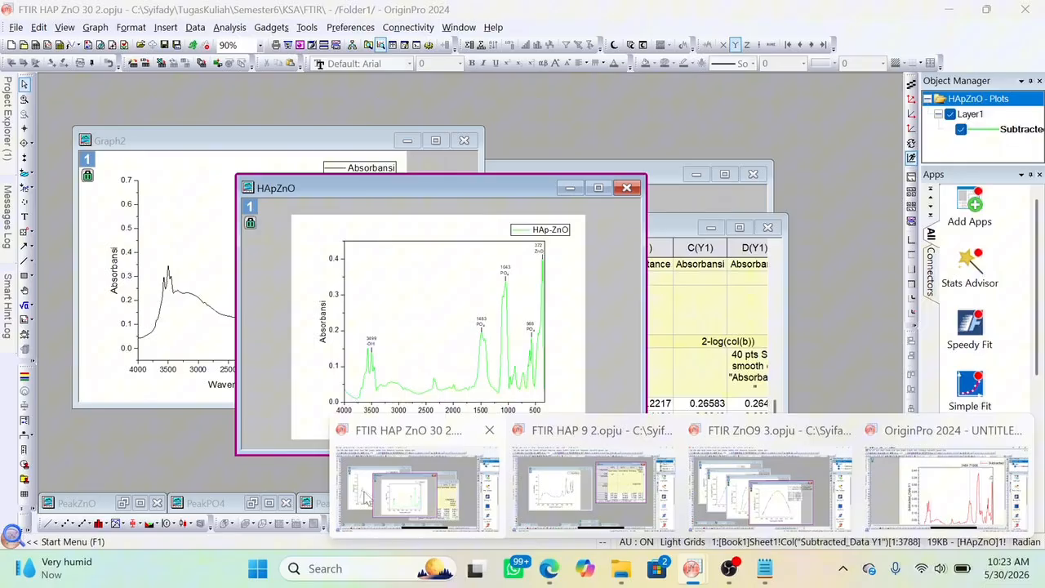
{"action": "left_click", "coordinate": [364, 493]}
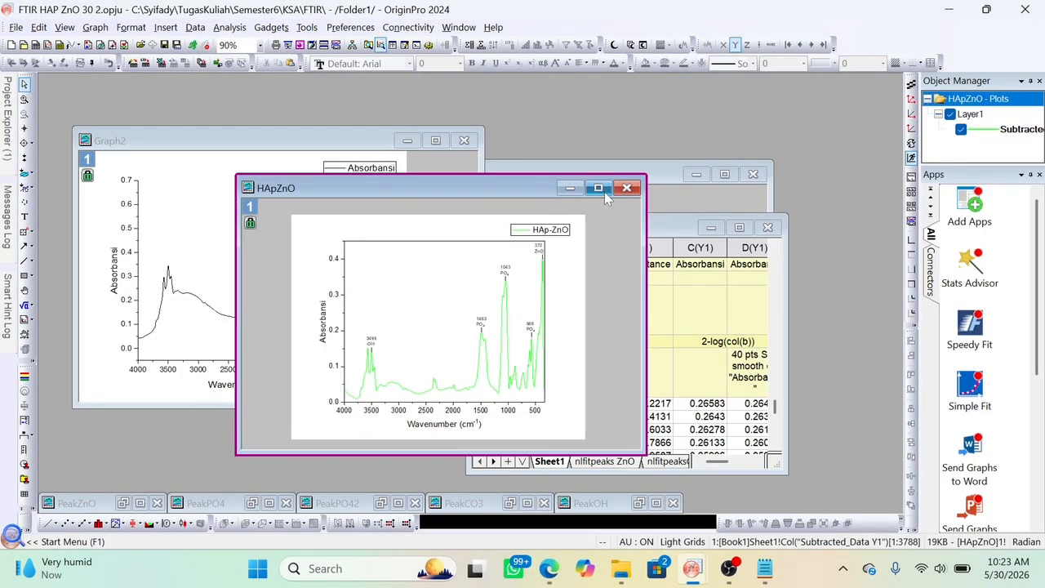
{"action": "left_click", "coordinate": [602, 191]}
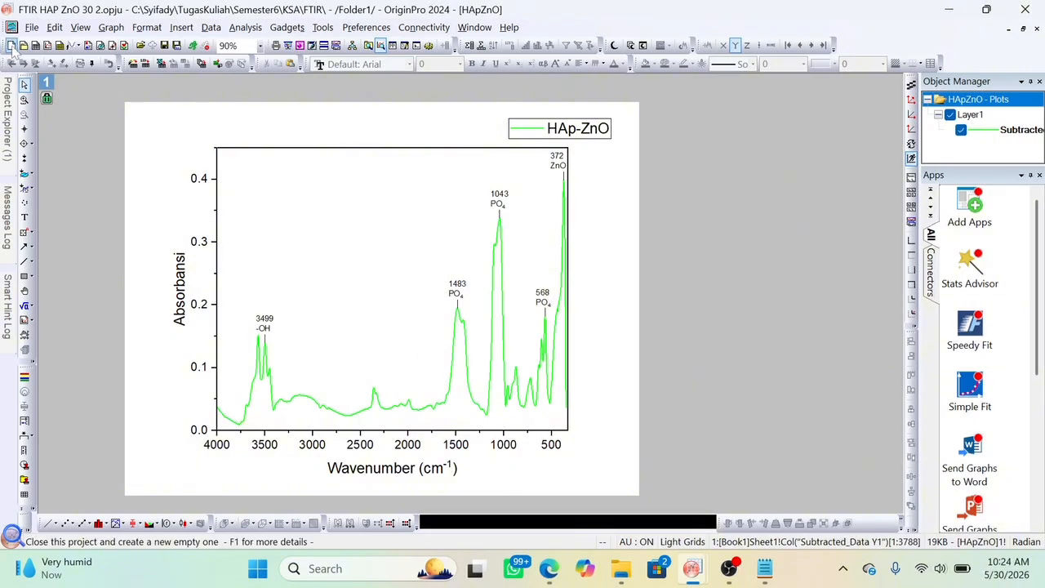
- Export the HApZnO graph as a 300 DPI PNG named ZnO direct to the TugasKuliah\Semester6\KSA\FTIR folder, replacing the existing file
{"action": "left_click", "coordinate": [33, 28]}
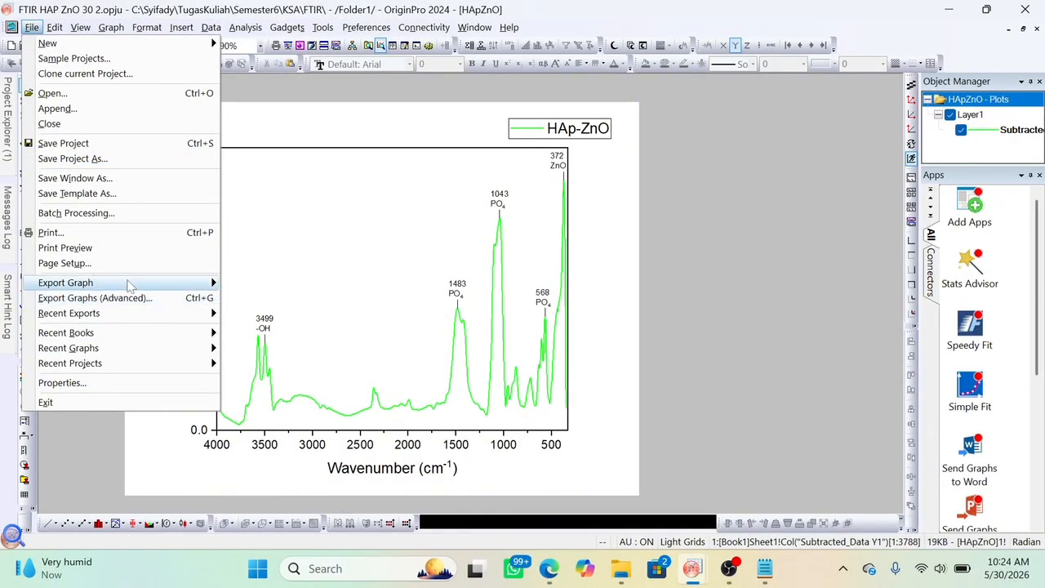
{"action": "mouse_move", "coordinate": [194, 286]}
{"action": "left_click", "coordinate": [243, 301]}
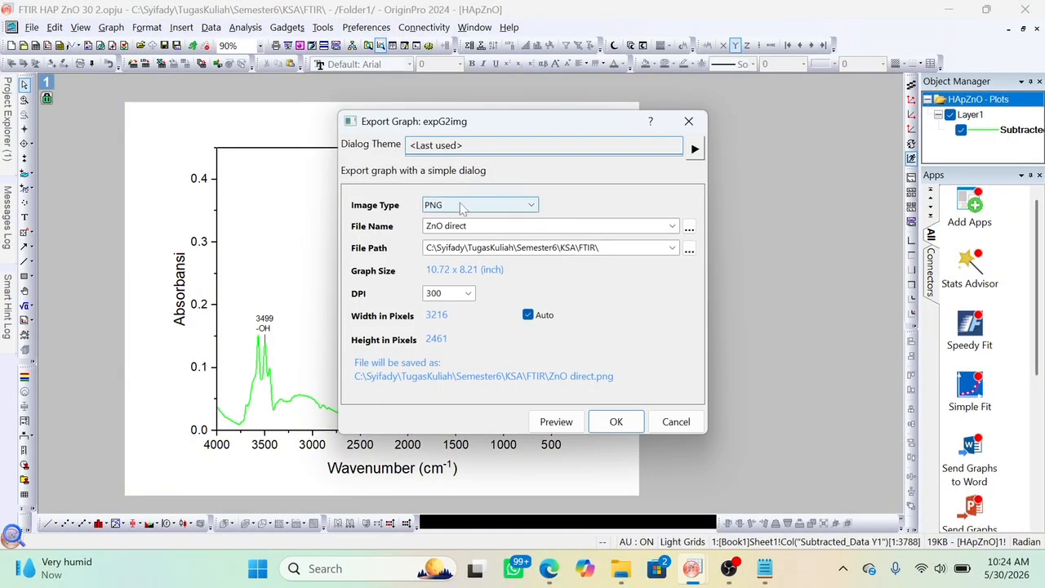
{"action": "left_click", "coordinate": [689, 251]}
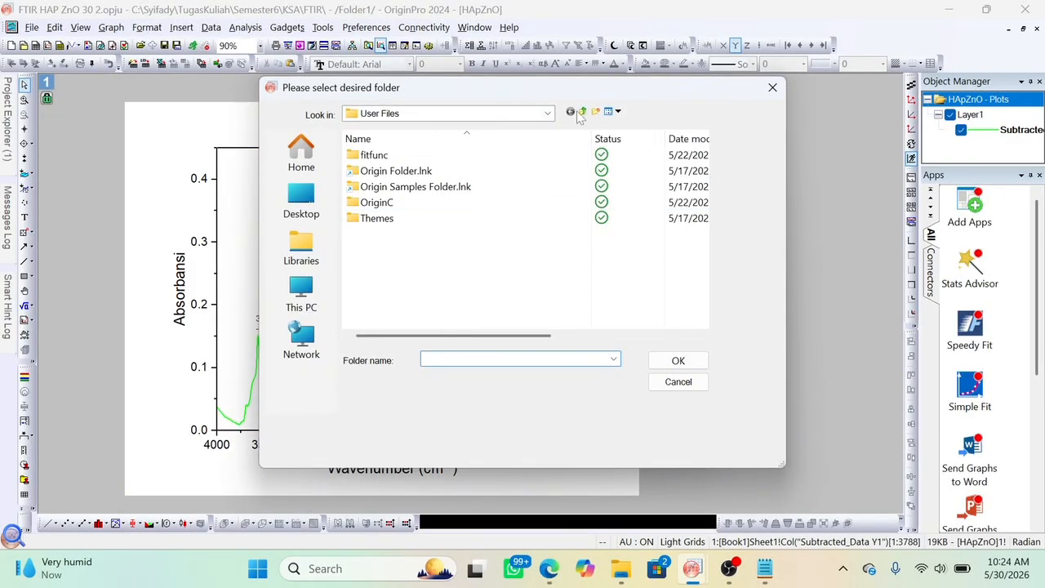
{"action": "left_click", "coordinate": [547, 113]}
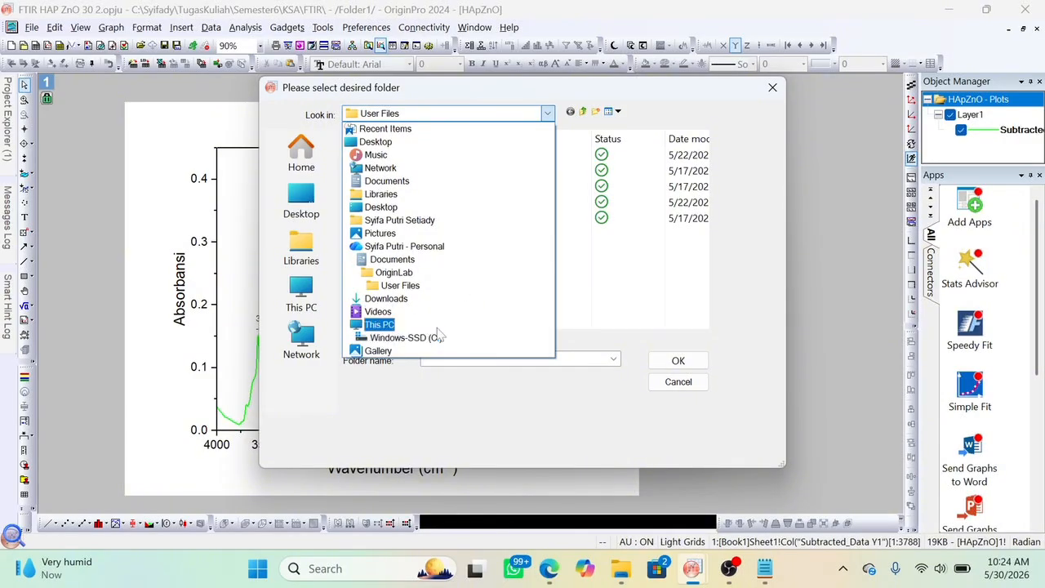
{"action": "left_click", "coordinate": [408, 339]}
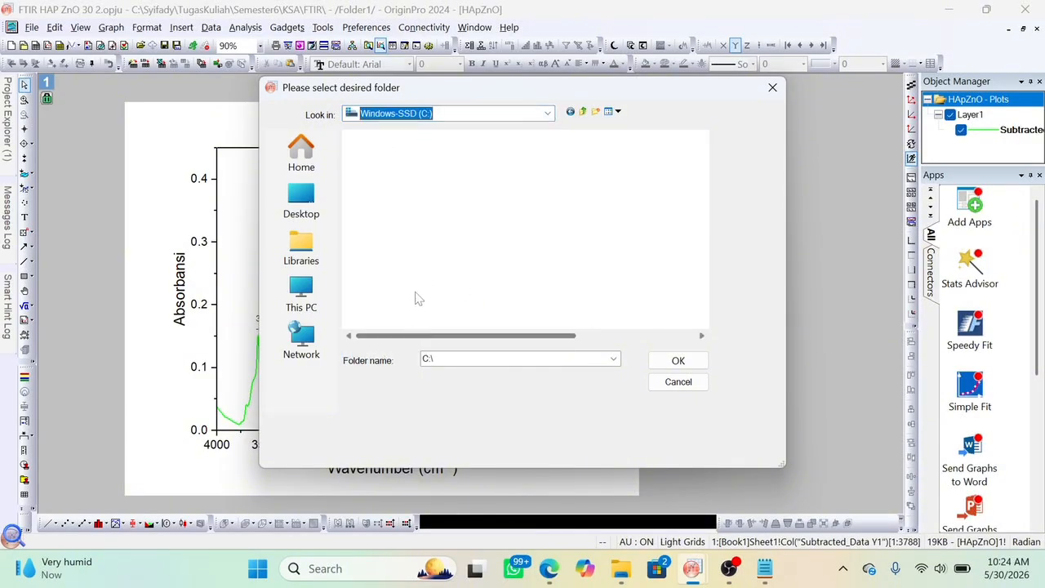
{"action": "double_click", "coordinate": [408, 239]}
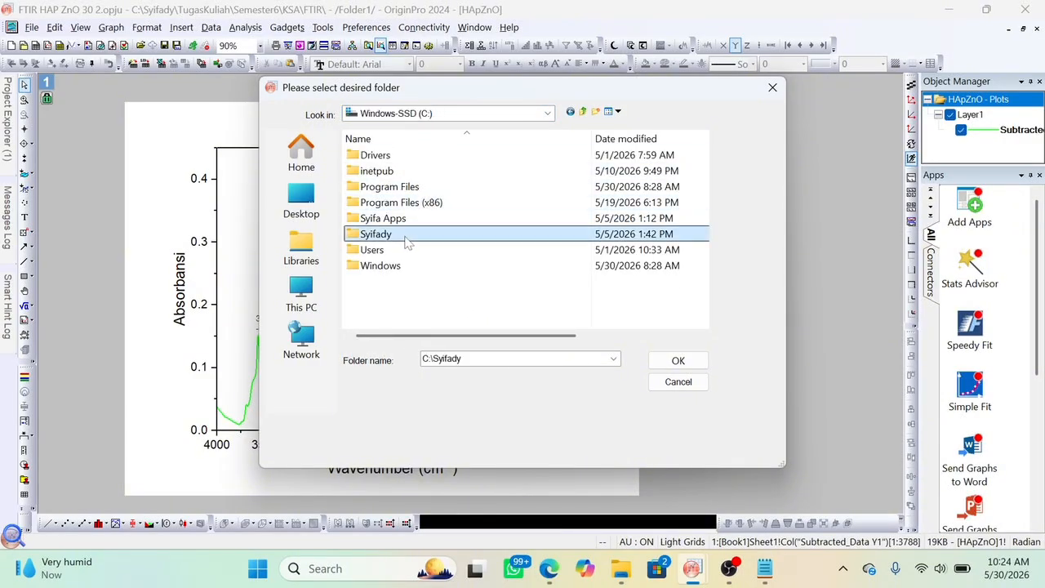
{"action": "double_click", "coordinate": [432, 160]}
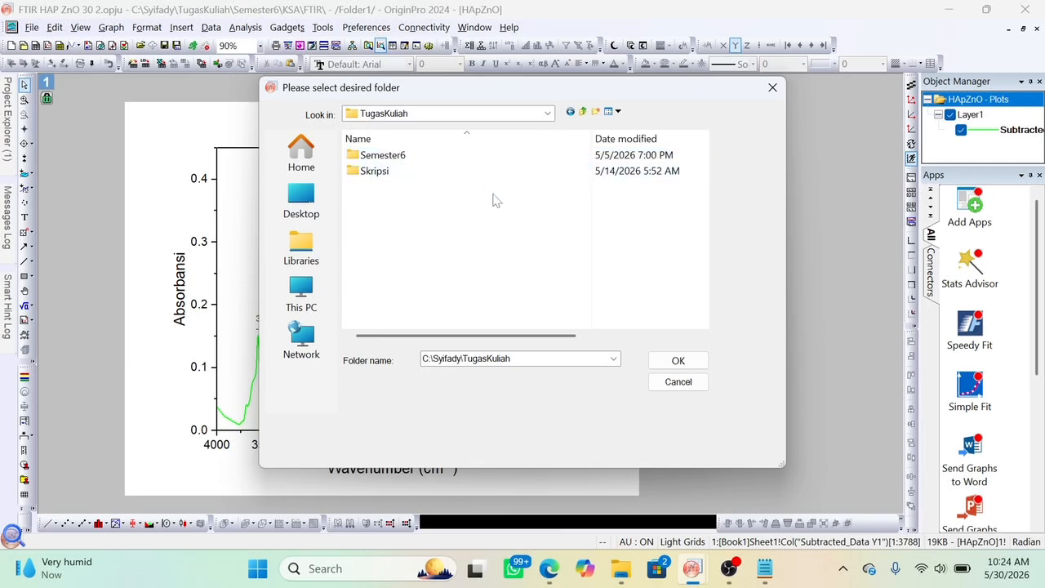
{"action": "double_click", "coordinate": [455, 158]}
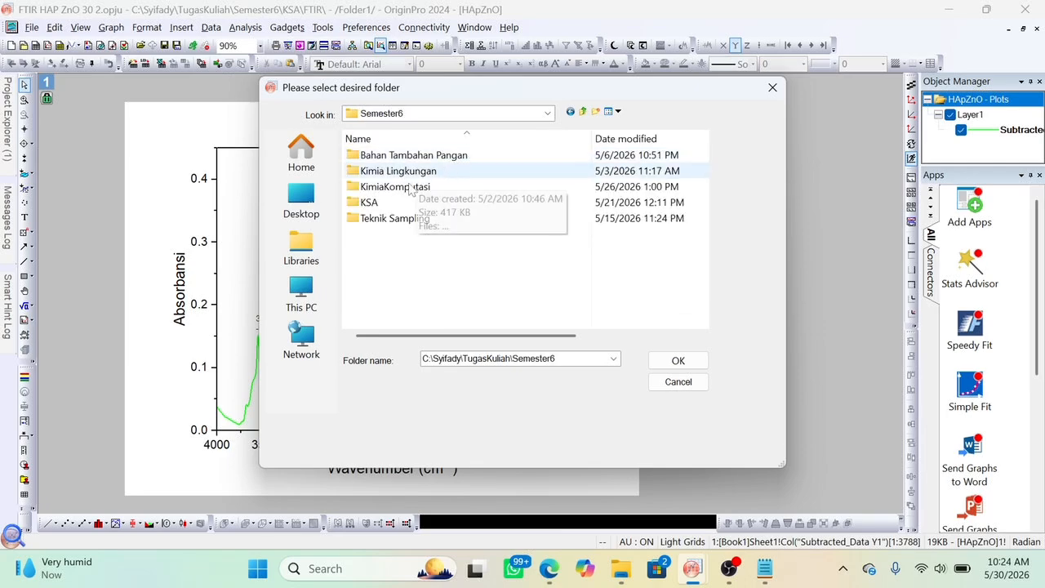
{"action": "double_click", "coordinate": [378, 203]}
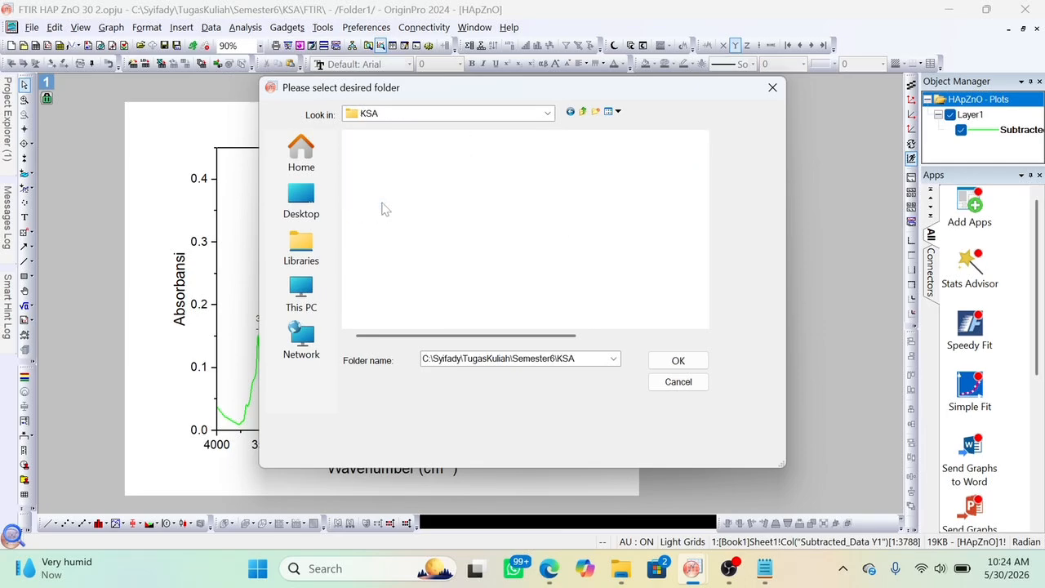
{"action": "double_click", "coordinate": [391, 170]}
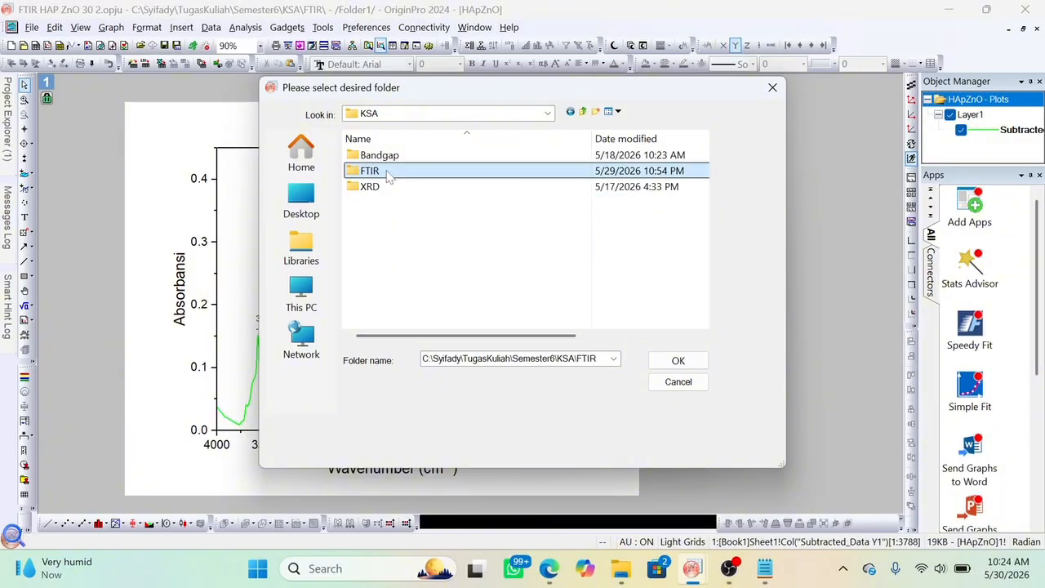
{"action": "left_click", "coordinate": [691, 364]}
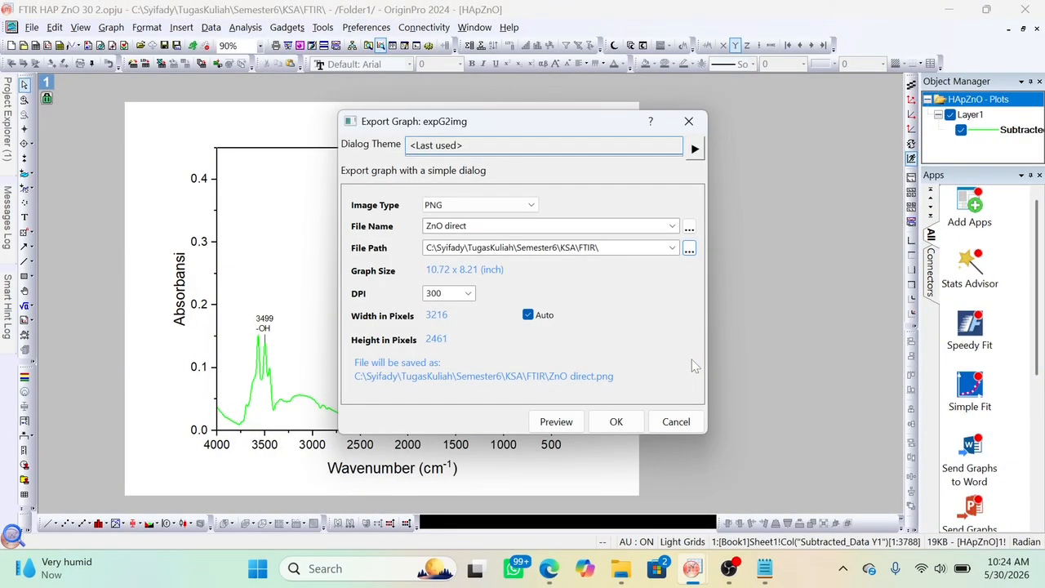
{"action": "left_click", "coordinate": [616, 425]}
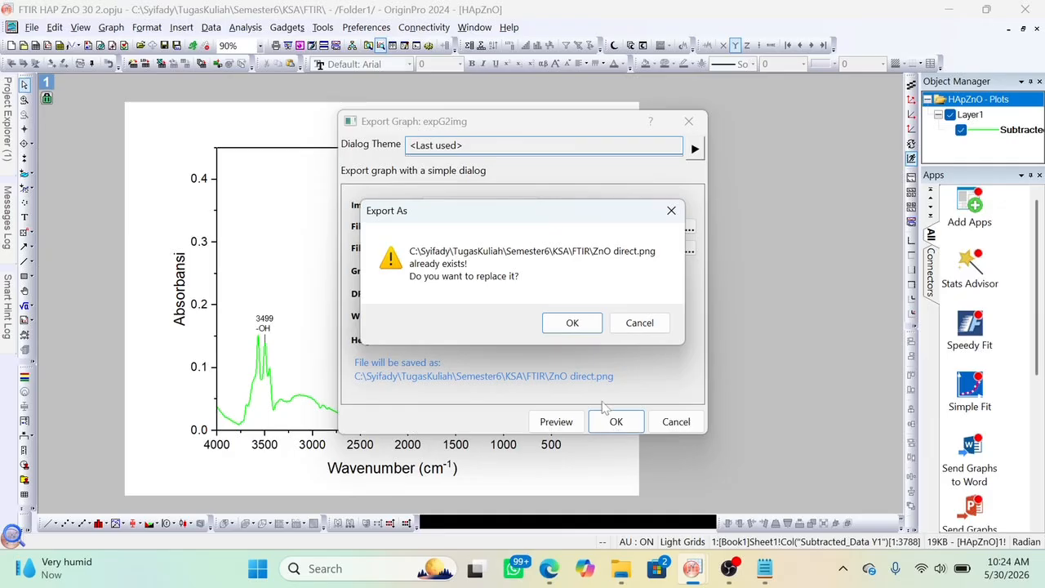
{"action": "left_click", "coordinate": [573, 324]}
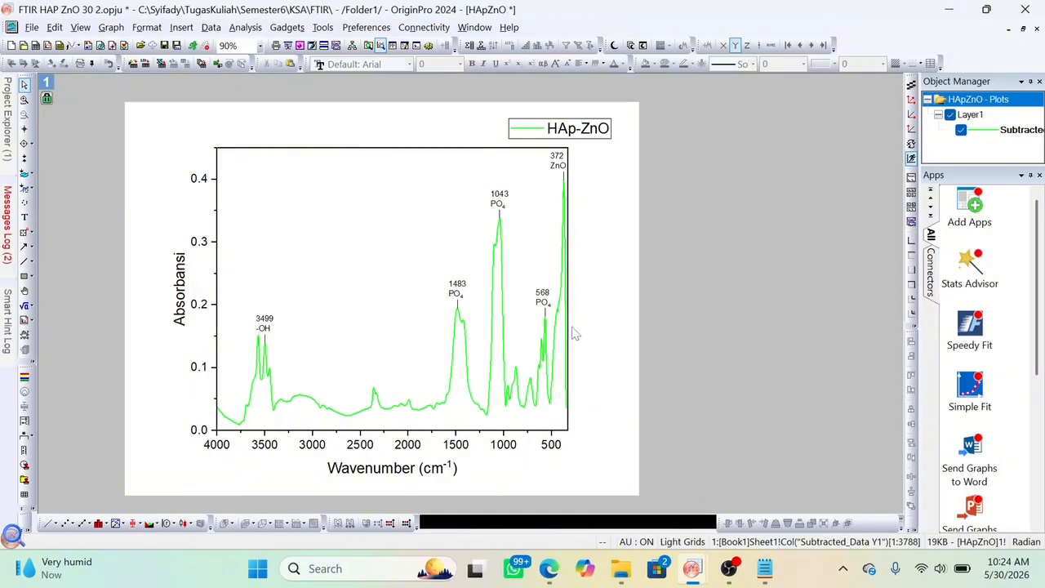
- Switch to the FTIR HAP 9 2.opju project and maximize the HAp graph to view its labelled peaks
{"action": "scroll", "coordinate": [574, 333], "scroll_direction": "up", "scroll_amount": 1}
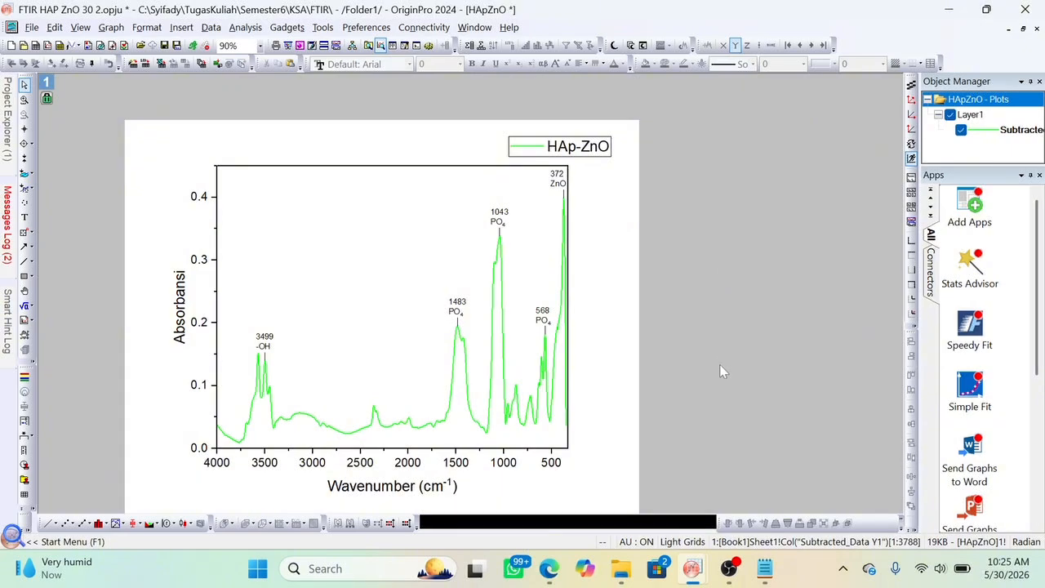
{"action": "mouse_move", "coordinate": [691, 567]}
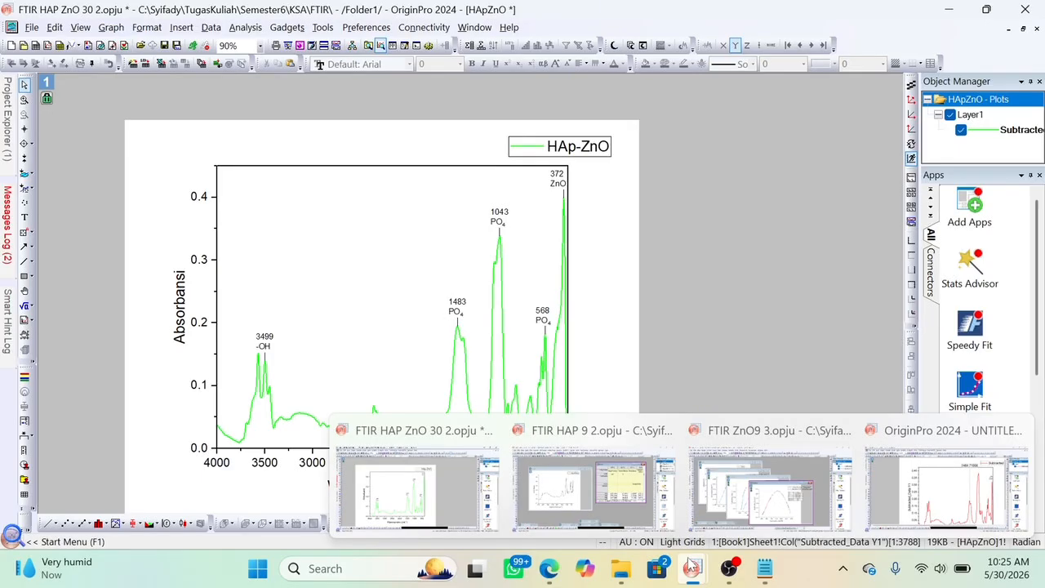
{"action": "mouse_move", "coordinate": [809, 488]}
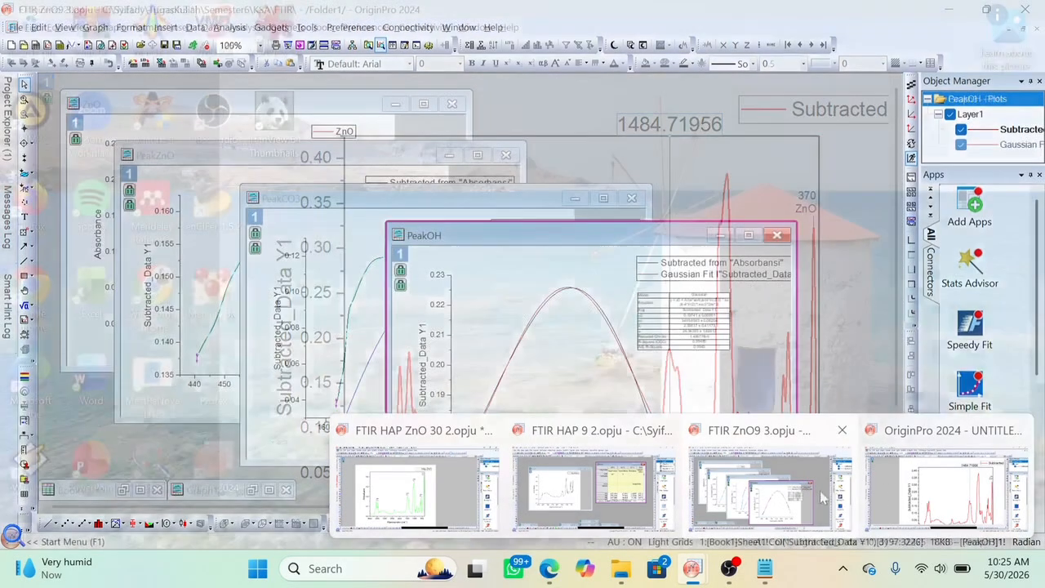
{"action": "mouse_move", "coordinate": [552, 476]}
{"action": "mouse_move", "coordinate": [439, 478]}
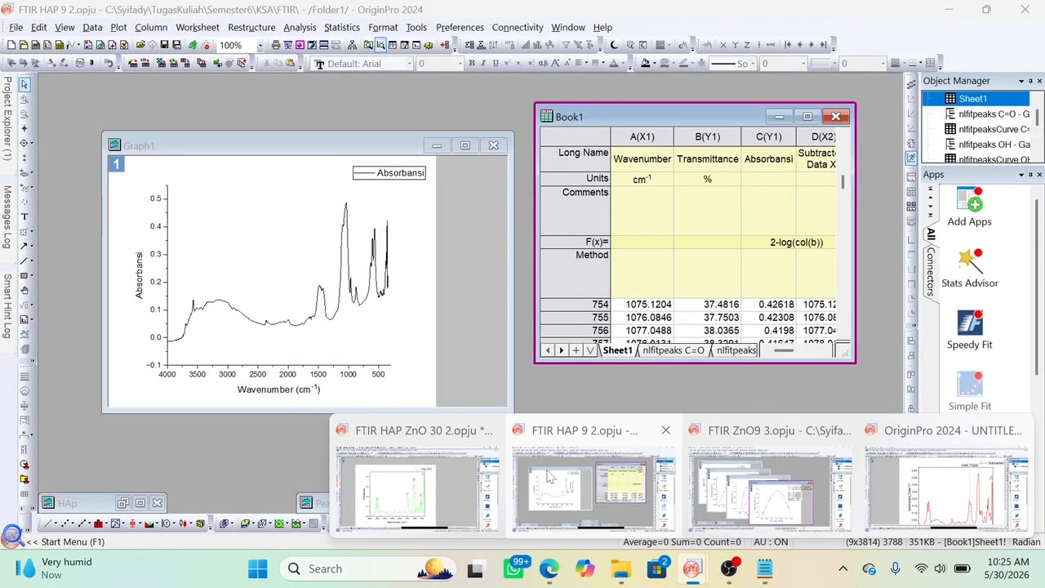
{"action": "left_click", "coordinate": [562, 491]}
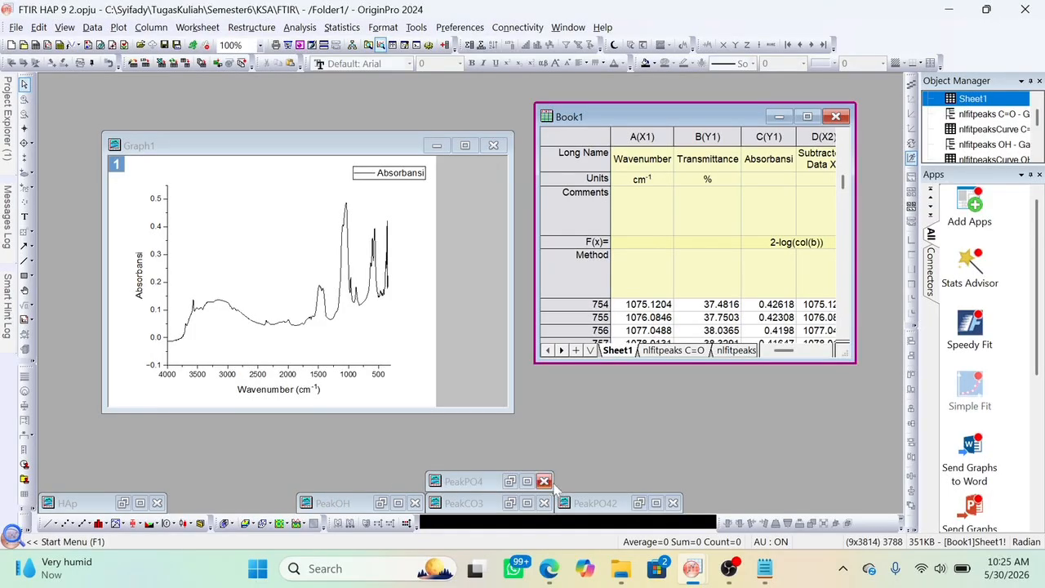
{"action": "left_click", "coordinate": [139, 503]}
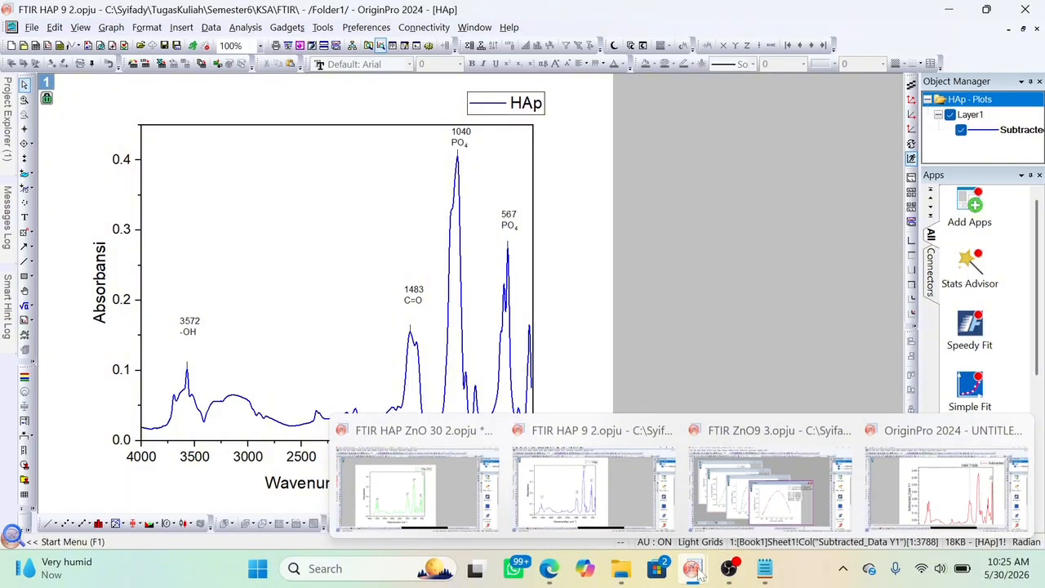
- Switch to the FTIR ZnO9 3.opju project and maximize the ZnO graph to view its labelled peaks
{"action": "left_click", "coordinate": [796, 490]}
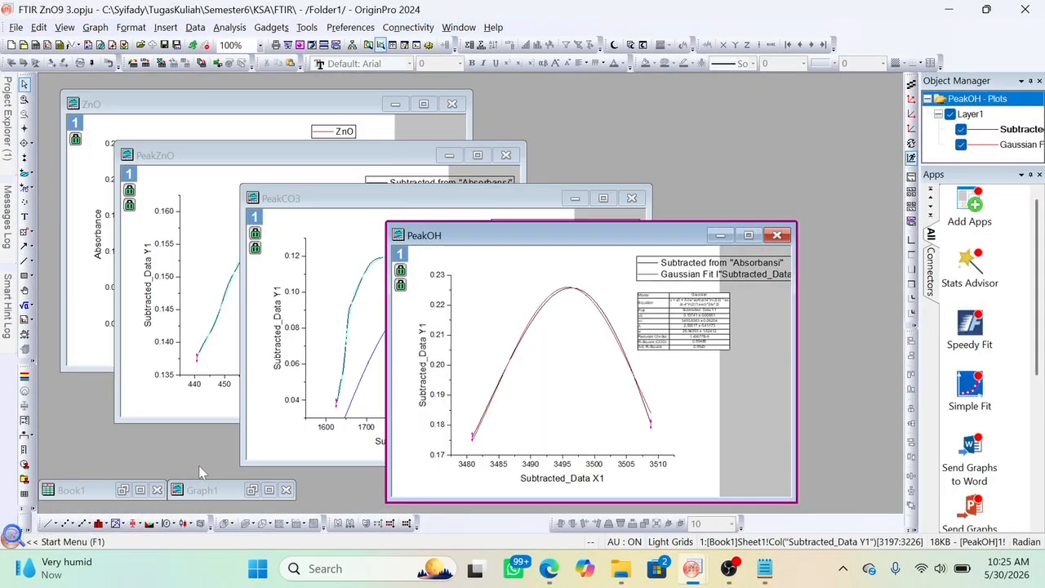
{"action": "left_click", "coordinate": [195, 119]}
{"action": "left_click", "coordinate": [424, 103]}
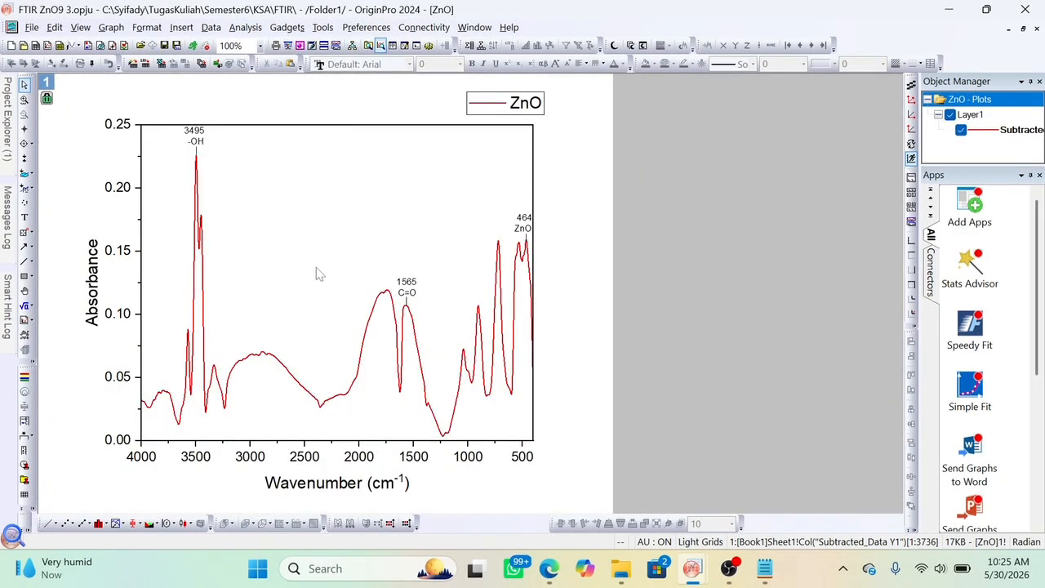
- Restore the ZnO graph to its smaller size and minimize all open application windows to show the desktop
{"action": "left_click", "coordinate": [1022, 29]}
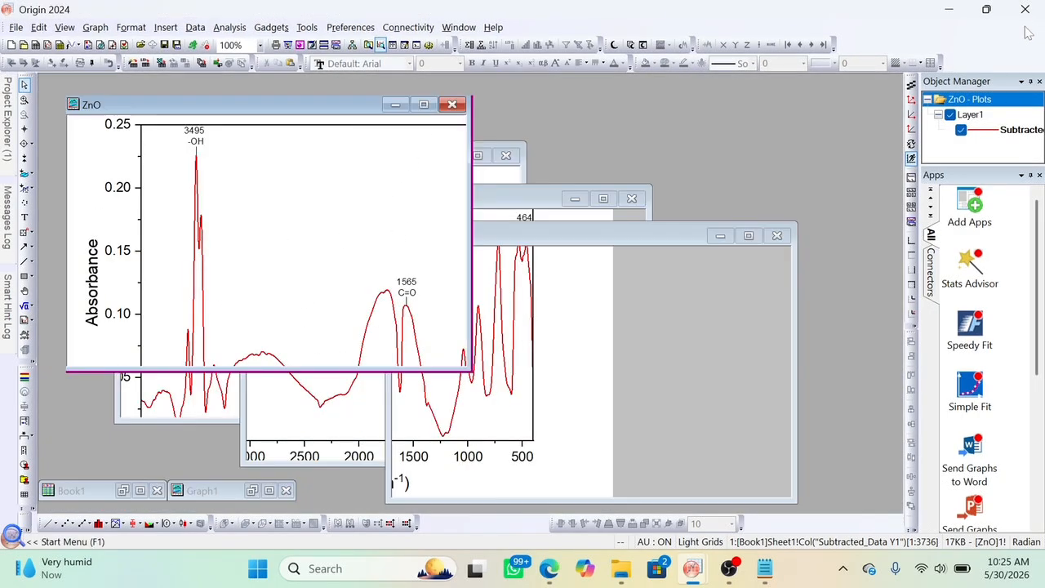
{"action": "left_click", "coordinate": [987, 9]}
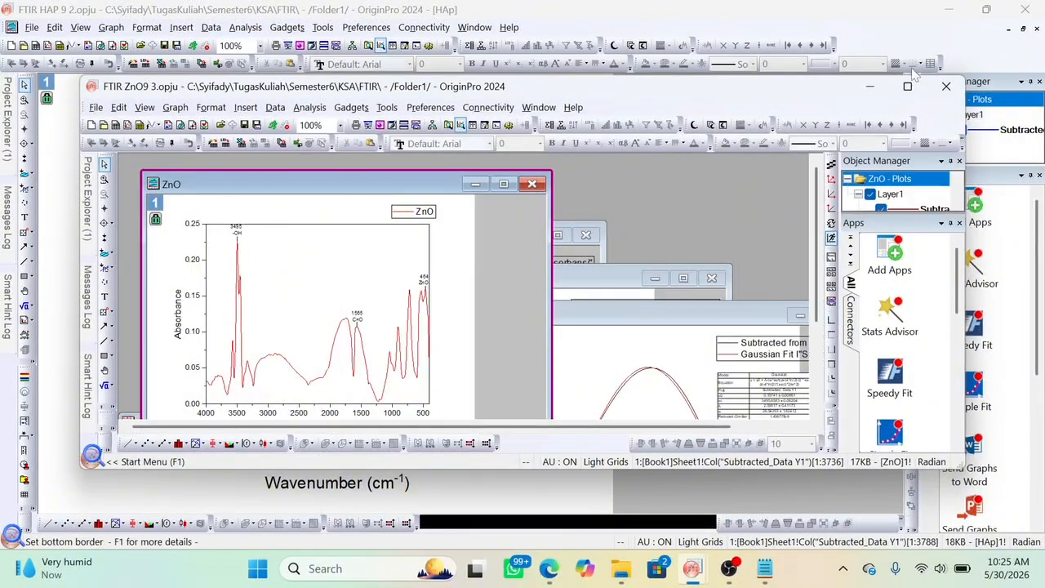
{"action": "left_click", "coordinate": [906, 87]}
{"action": "left_click", "coordinate": [949, 10]}
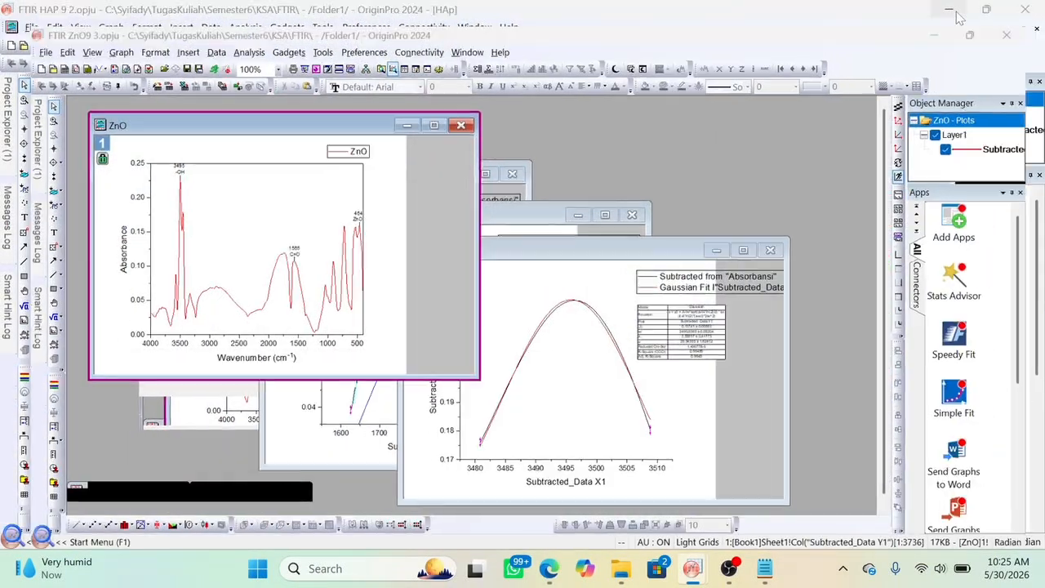
{"action": "left_click", "coordinate": [959, 13]}
{"action": "left_click", "coordinate": [959, 13]}
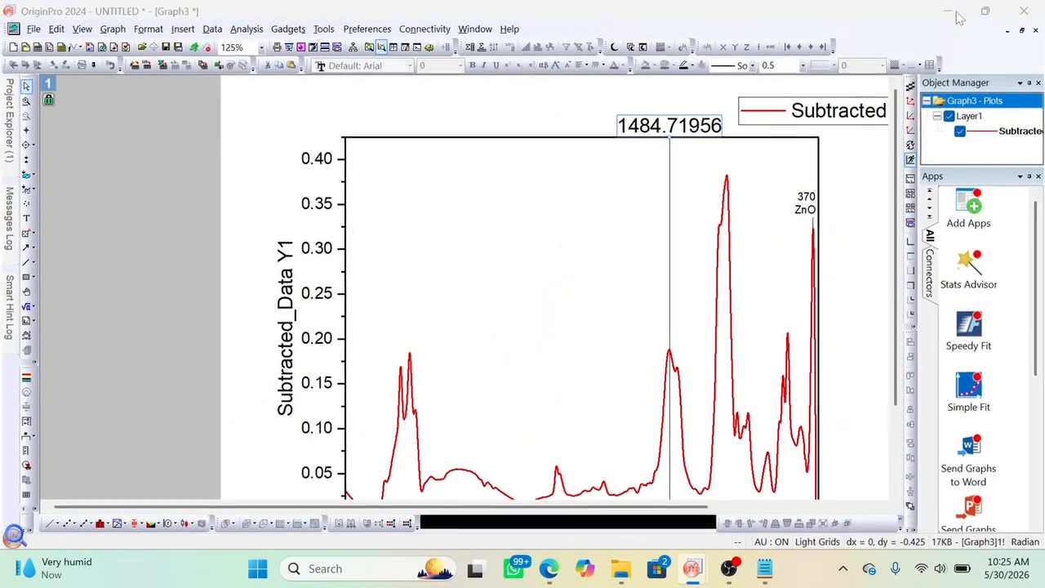
{"action": "left_click", "coordinate": [958, 14]}
{"action": "left_click", "coordinate": [953, 16]}
{"action": "left_click", "coordinate": [952, 14]}
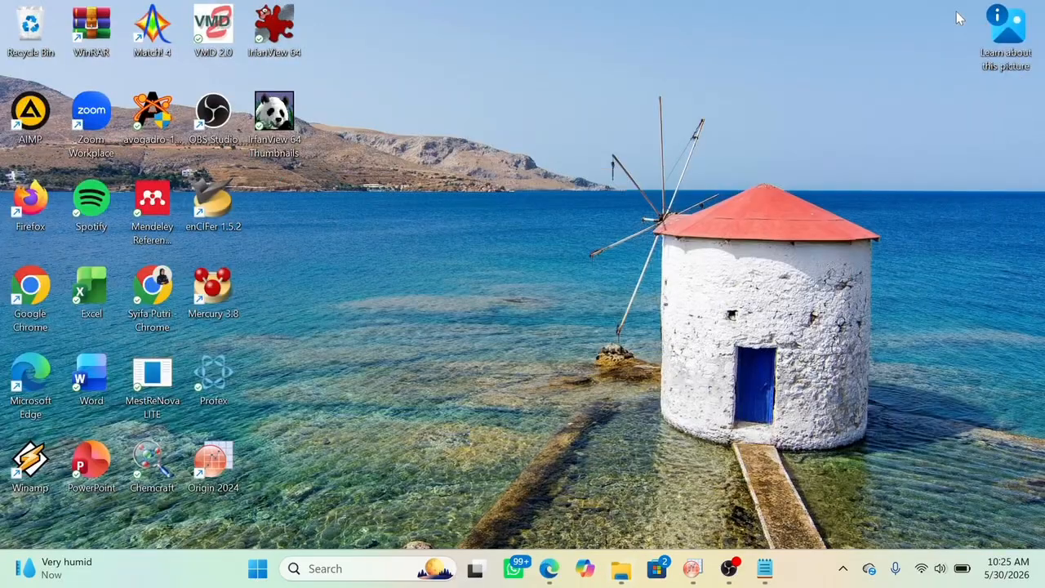
- Launch a new Origin 2024 session from the desktop and maximize its window
{"action": "double_click", "coordinate": [214, 461]}
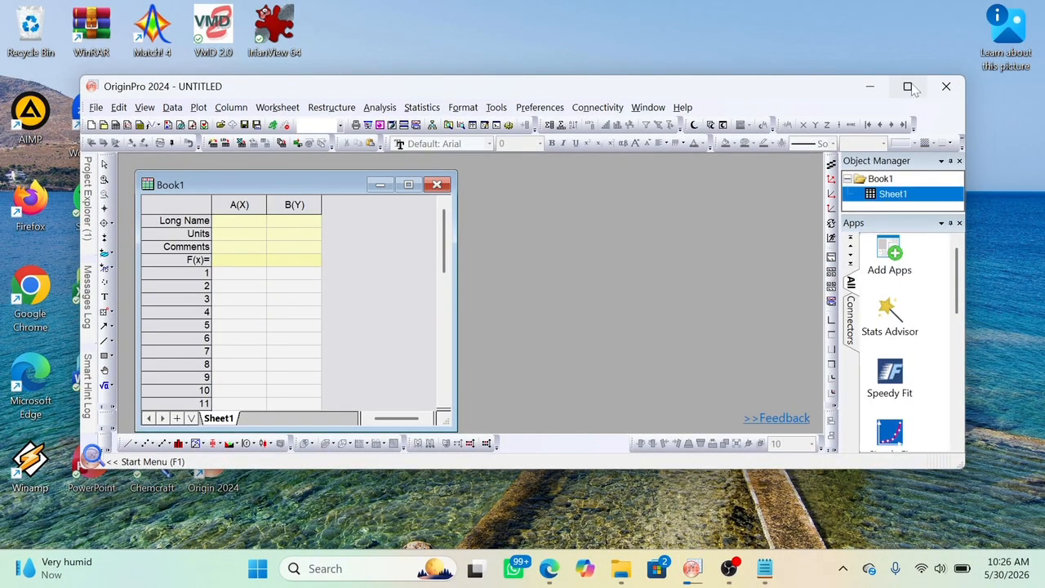
{"action": "left_click", "coordinate": [907, 86]}
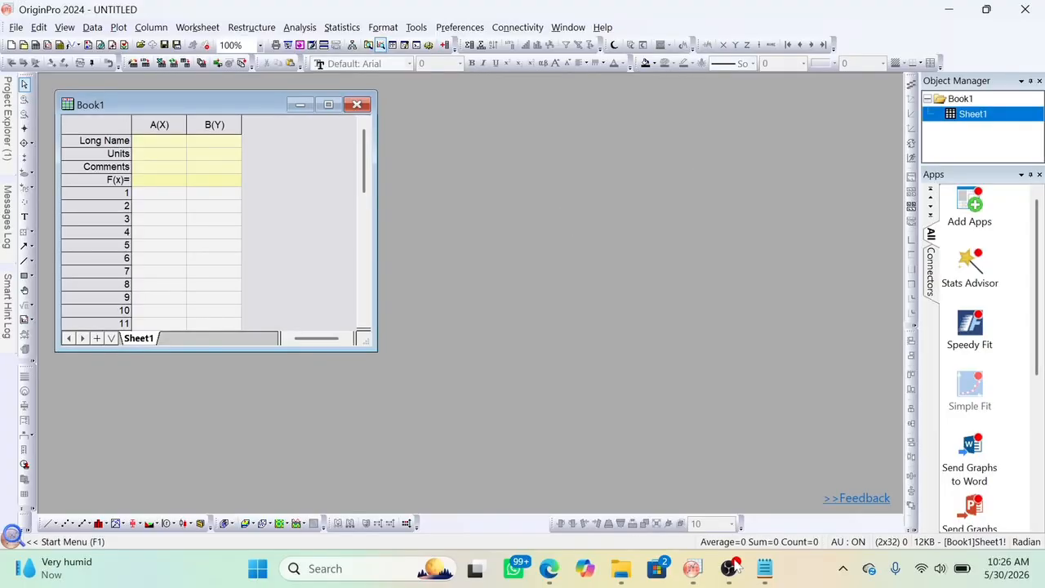
- Switch to the FTIR ZnO9 3.opju project and open Sheet1 of its Book1 workbook
{"action": "mouse_move", "coordinate": [686, 573]}
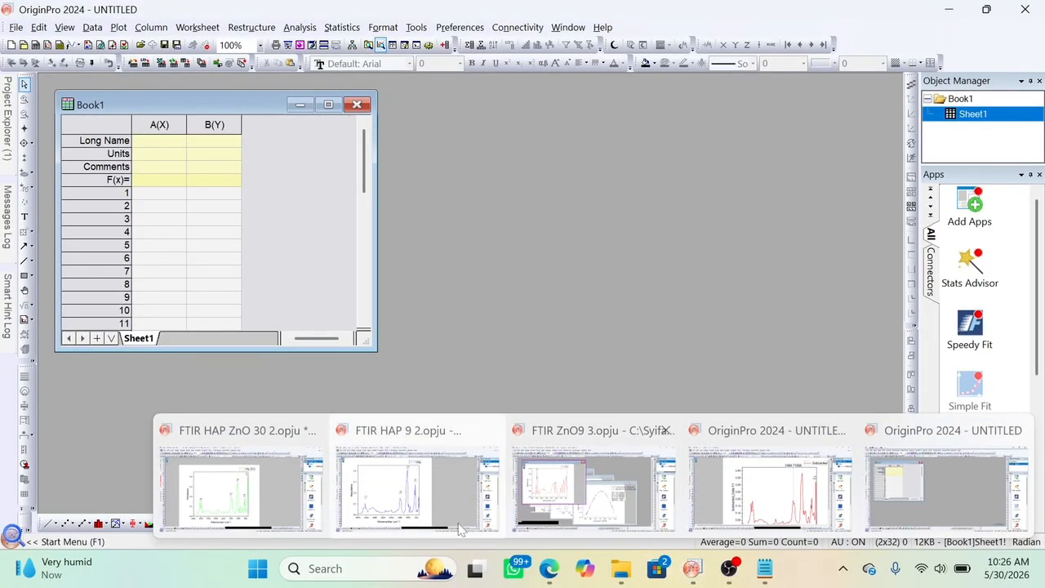
{"action": "mouse_move", "coordinate": [396, 517]}
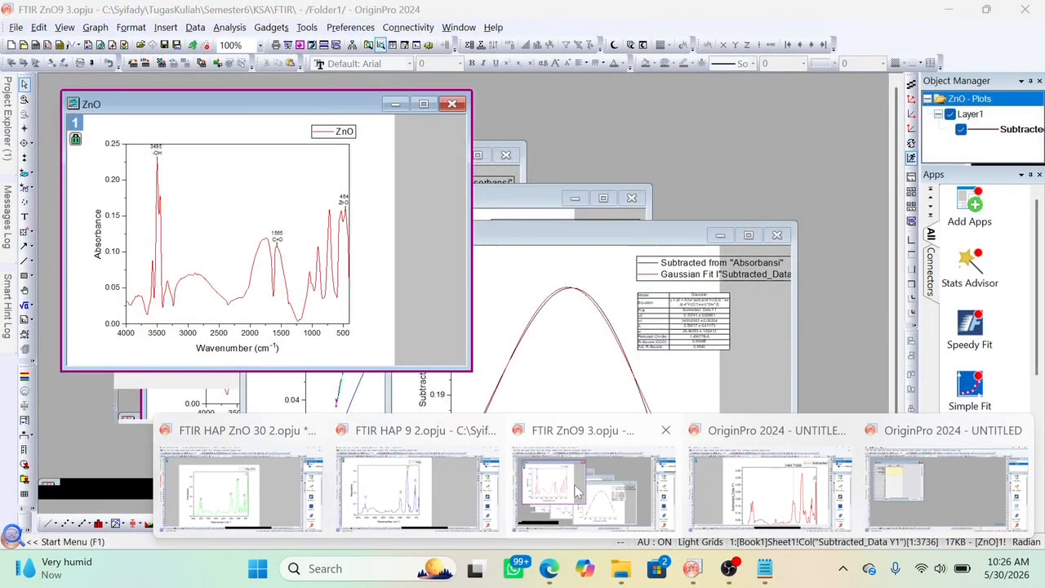
{"action": "left_click", "coordinate": [574, 486]}
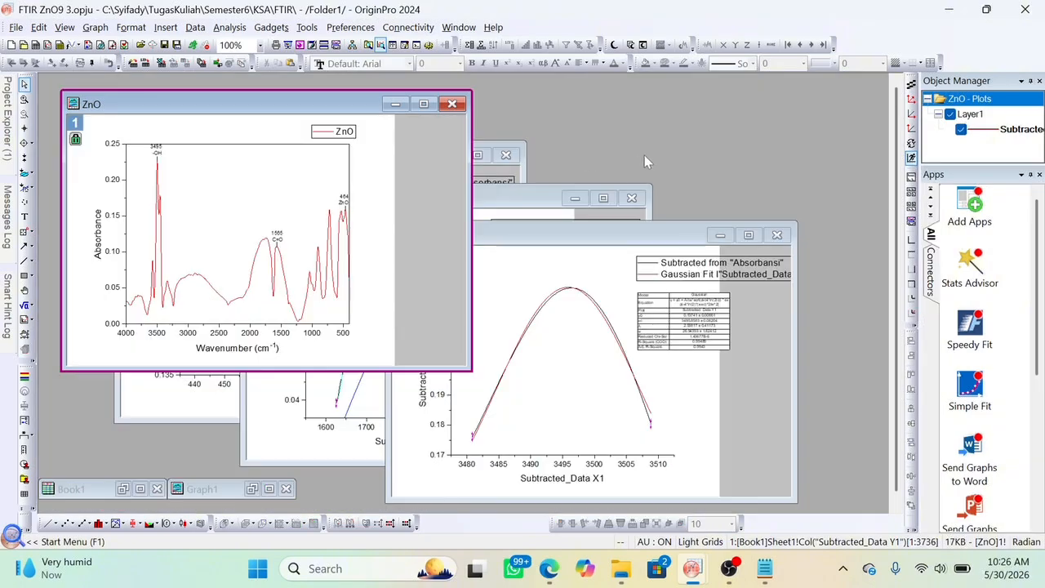
{"action": "left_click", "coordinate": [139, 489]}
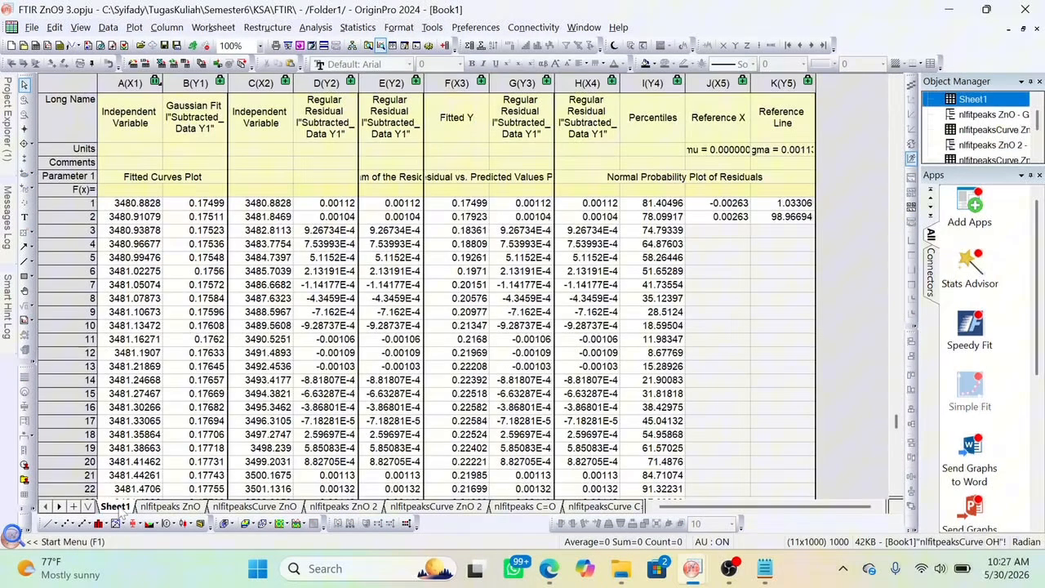
{"action": "left_click", "coordinate": [116, 507]}
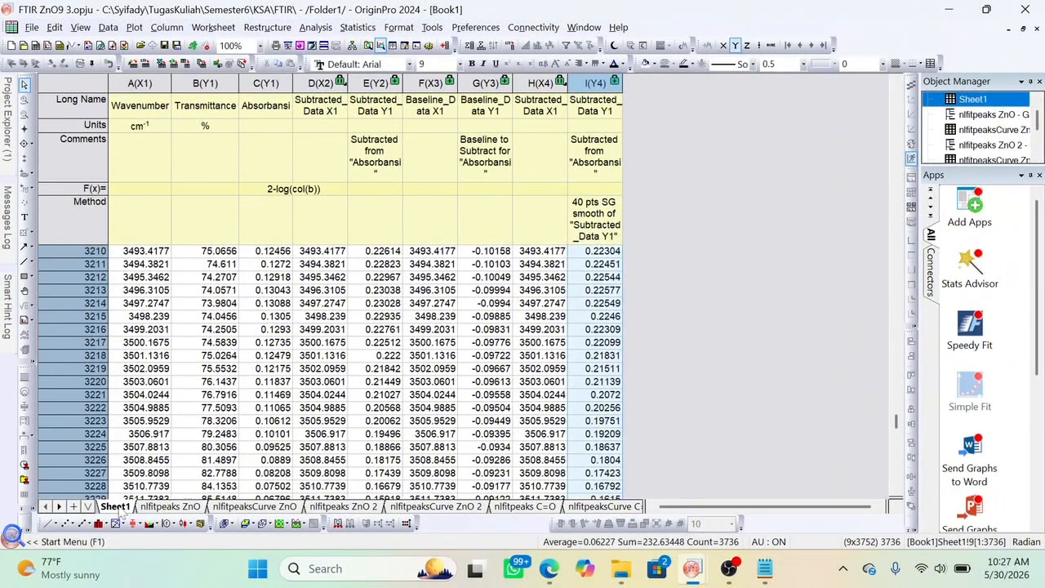
- Copy the smoothed subtracted data in columns H and I from row 3210 down into columns A and B of the new untitled workbook
{"action": "left_click", "coordinate": [698, 278]}
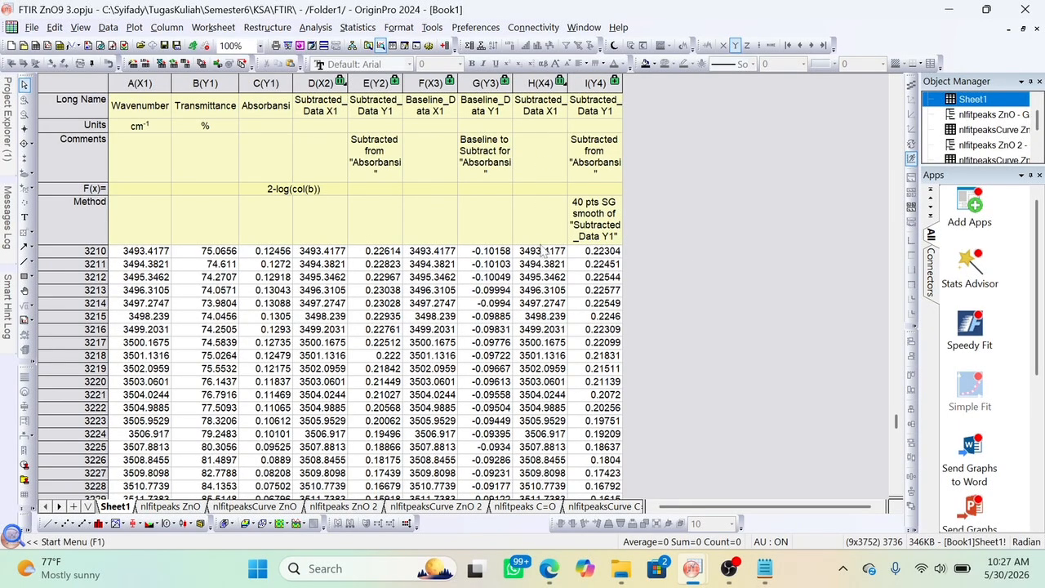
{"action": "left_click_drag", "start_coordinate": [540, 255], "coordinate": [575, 258]}
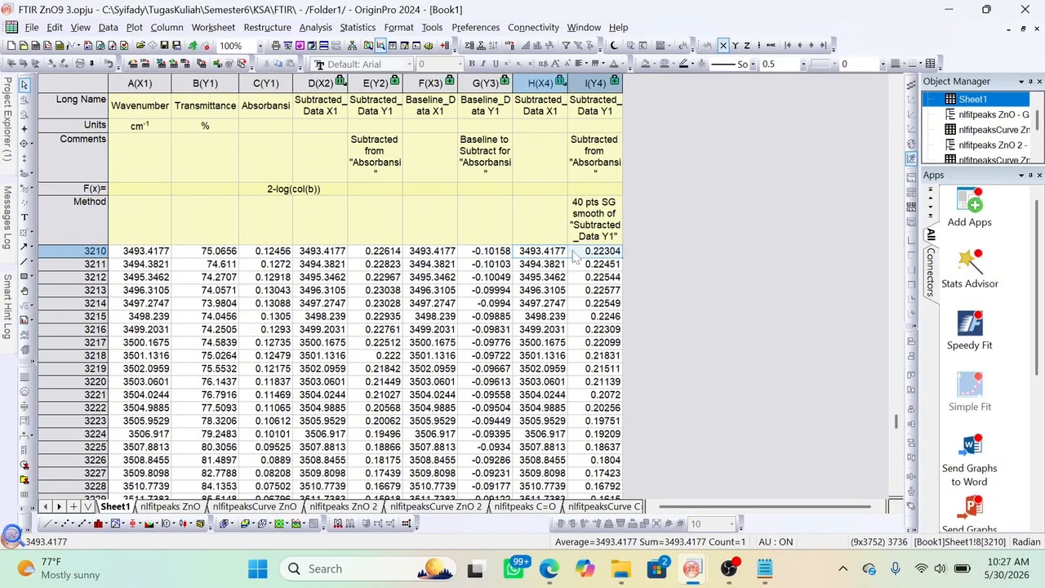
{"action": "key", "text": "ctrl+shift+Down"}
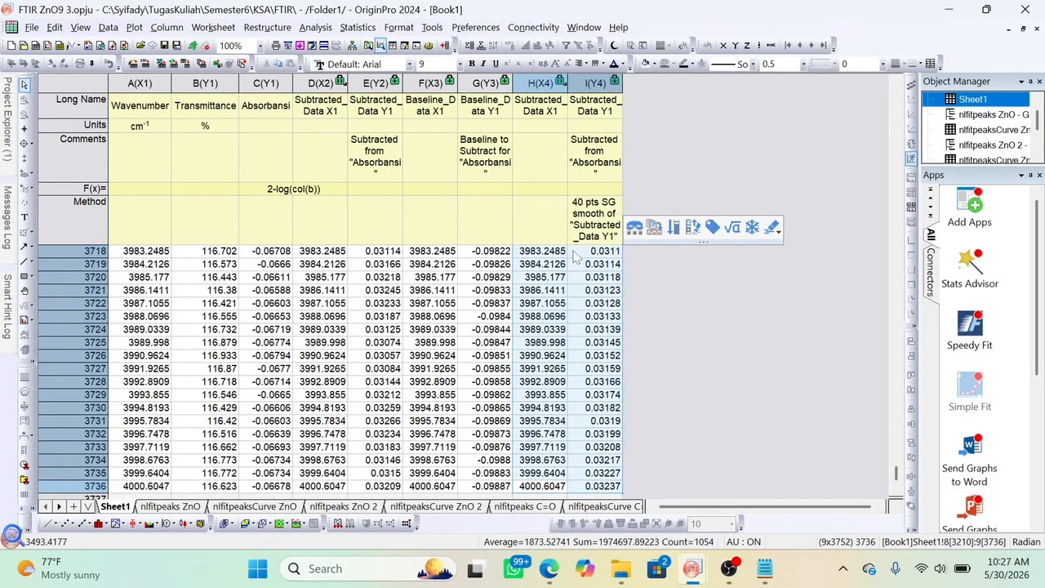
{"action": "mouse_move", "coordinate": [692, 570]}
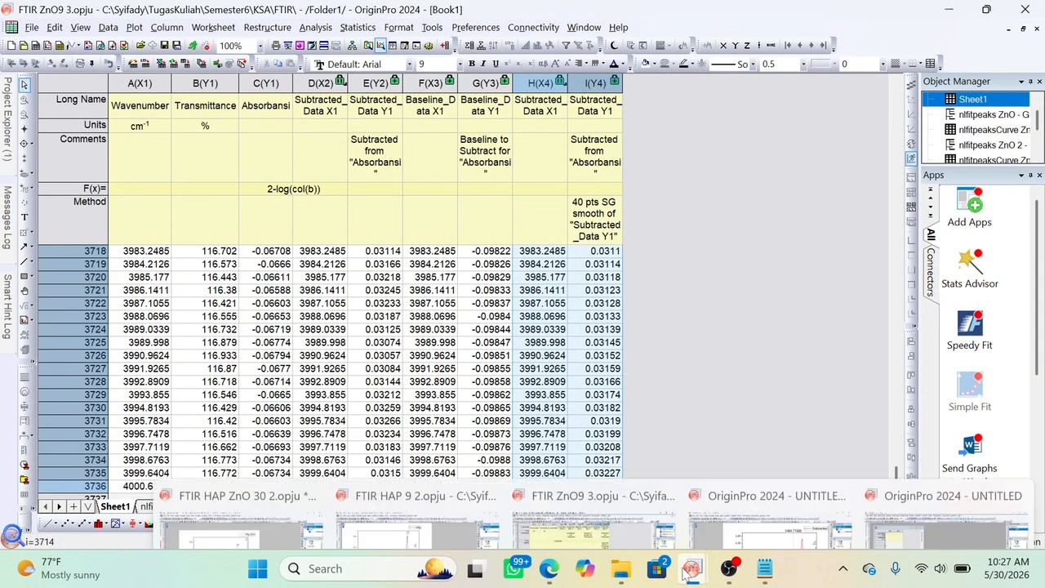
{"action": "left_click", "coordinate": [881, 472]}
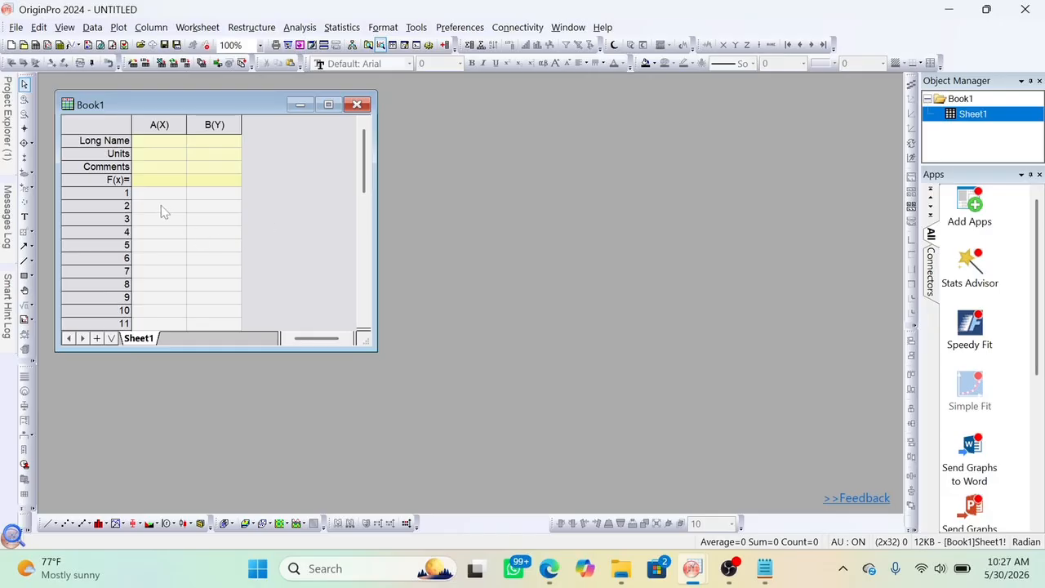
{"action": "left_click", "coordinate": [161, 193]}
{"action": "key", "text": "ctrl+v"}
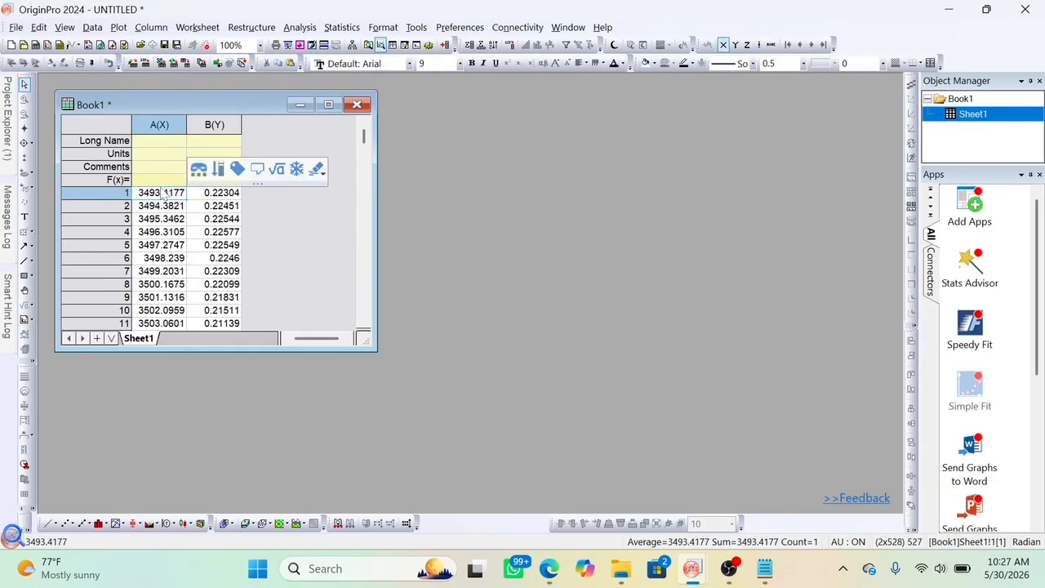
- Maximize the untitled project's Book1 and add 4 new columns to its worksheet
{"action": "left_click", "coordinate": [328, 105]}
{"action": "left_click", "coordinate": [293, 131]}
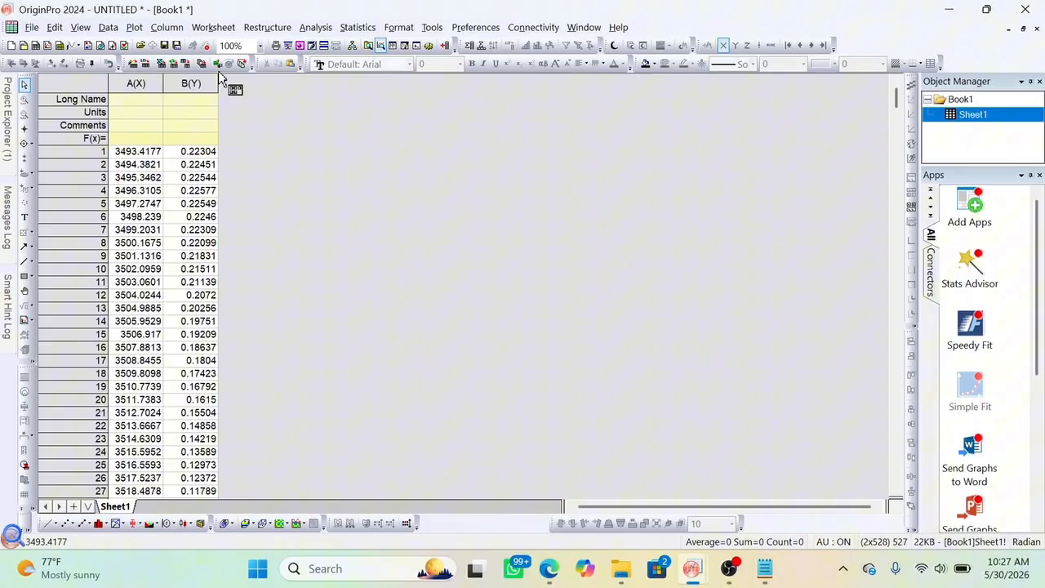
{"action": "left_click", "coordinate": [166, 27]}
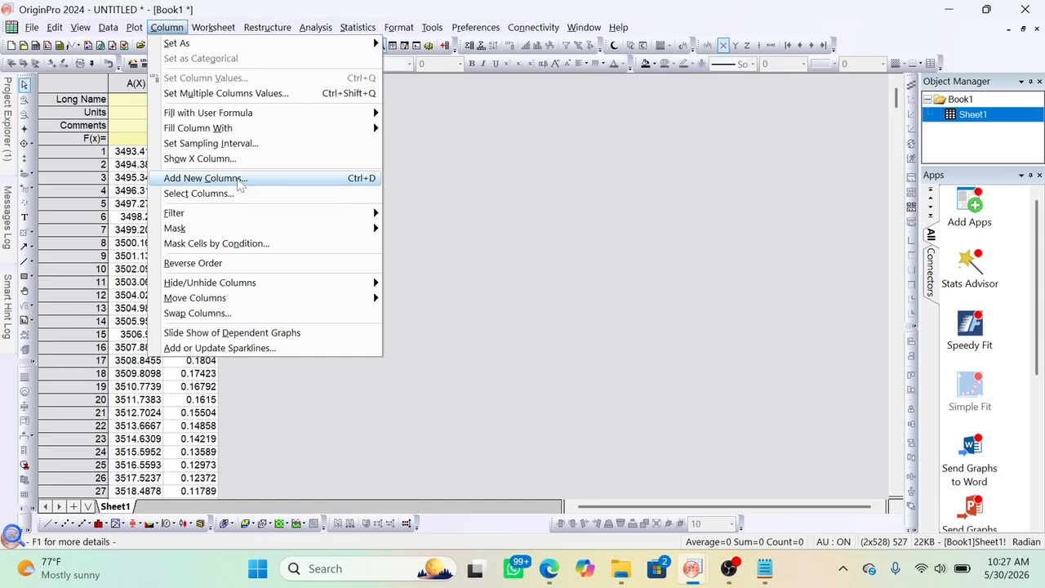
{"action": "left_click", "coordinate": [205, 178]}
{"action": "type", "text": "4"}
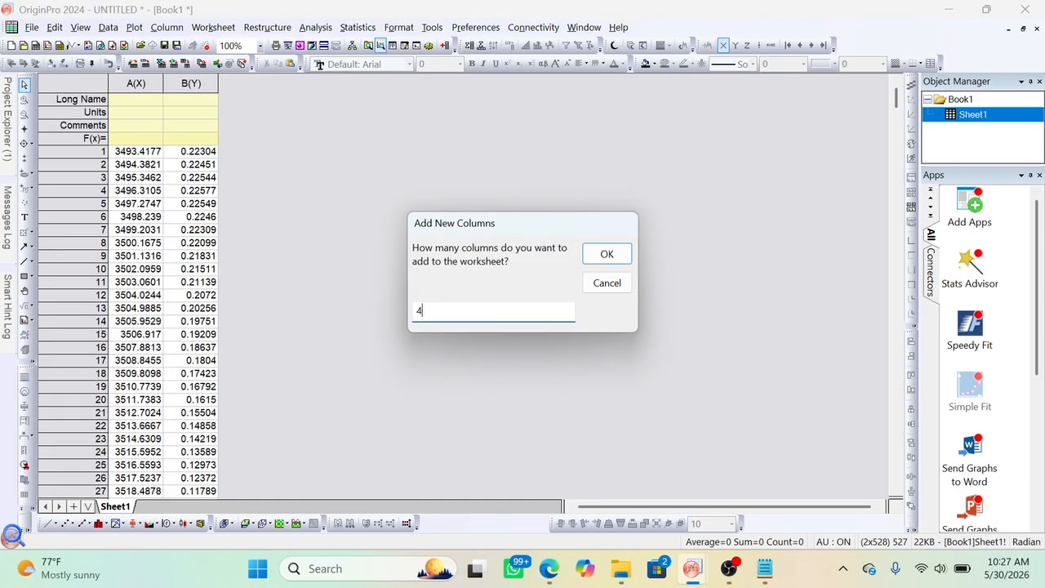
{"action": "key", "text": "Return"}
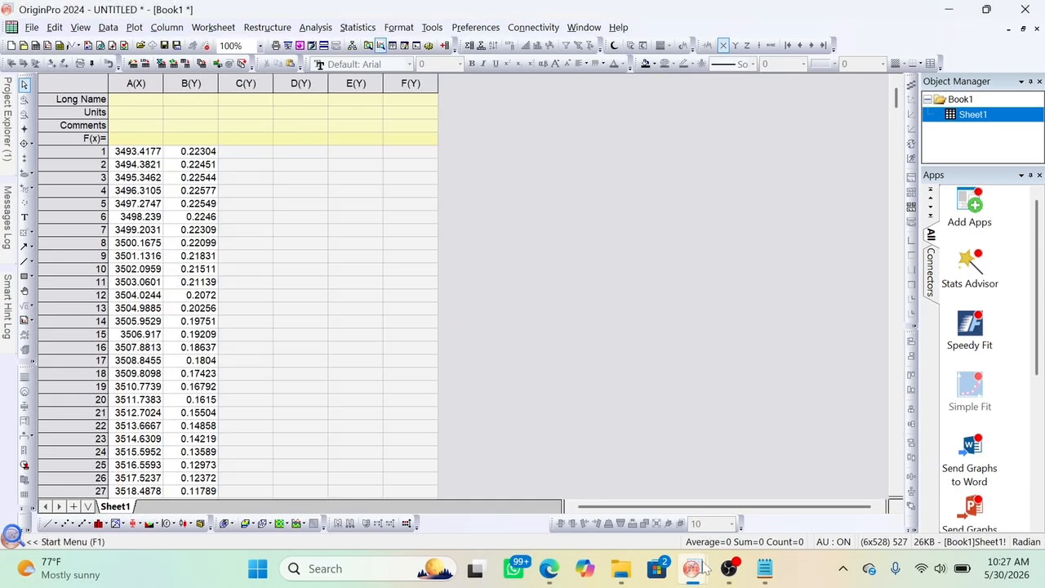
- Switch to the FTIR HAP ZnO 30 2.opju project, restore the HApZnO graph to its smaller size and maximize Book1
{"action": "mouse_move", "coordinate": [696, 567]}
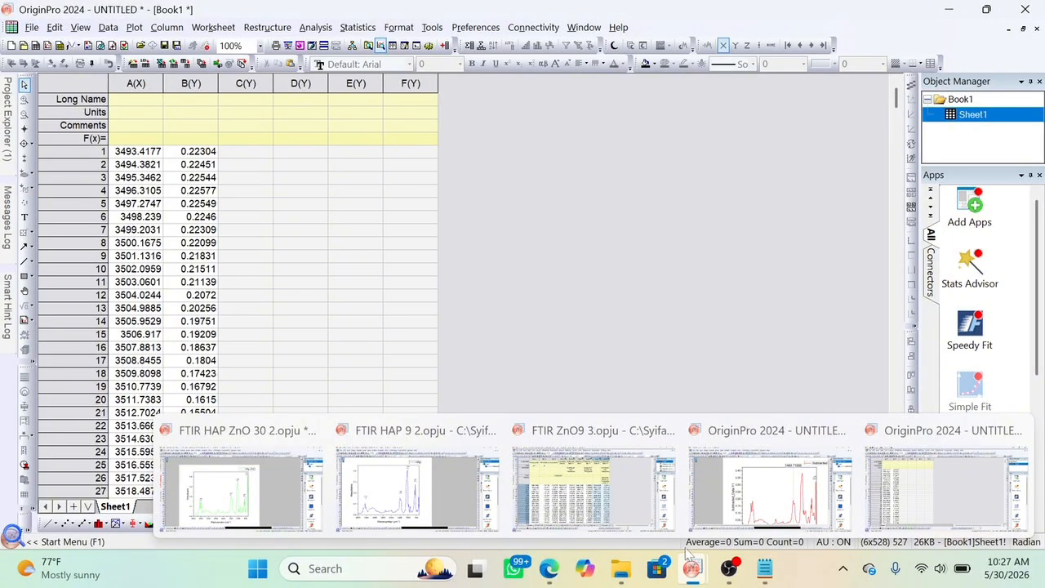
{"action": "mouse_move", "coordinate": [607, 500]}
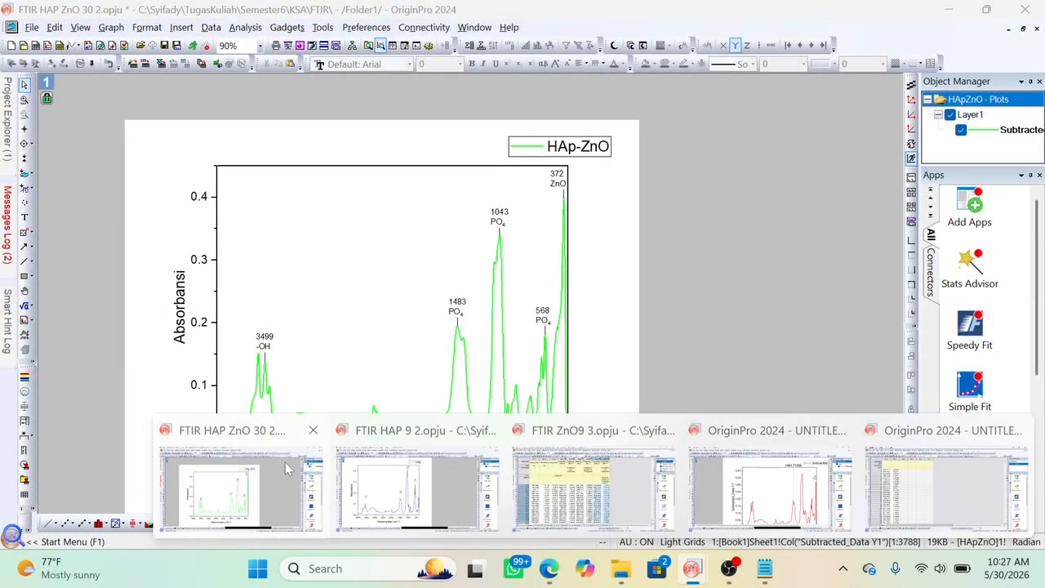
{"action": "left_click", "coordinate": [284, 468]}
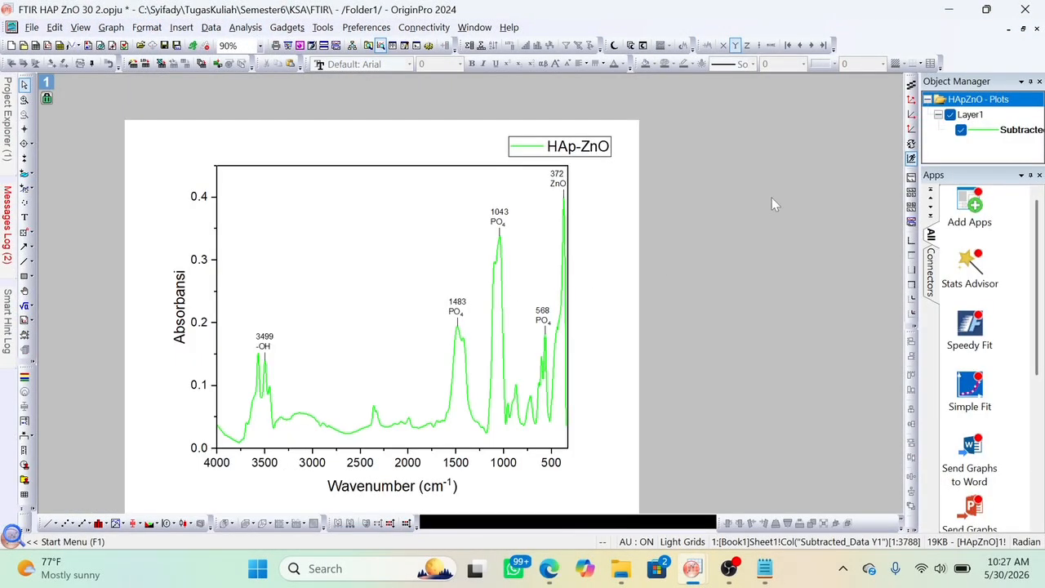
{"action": "left_click", "coordinate": [1024, 28]}
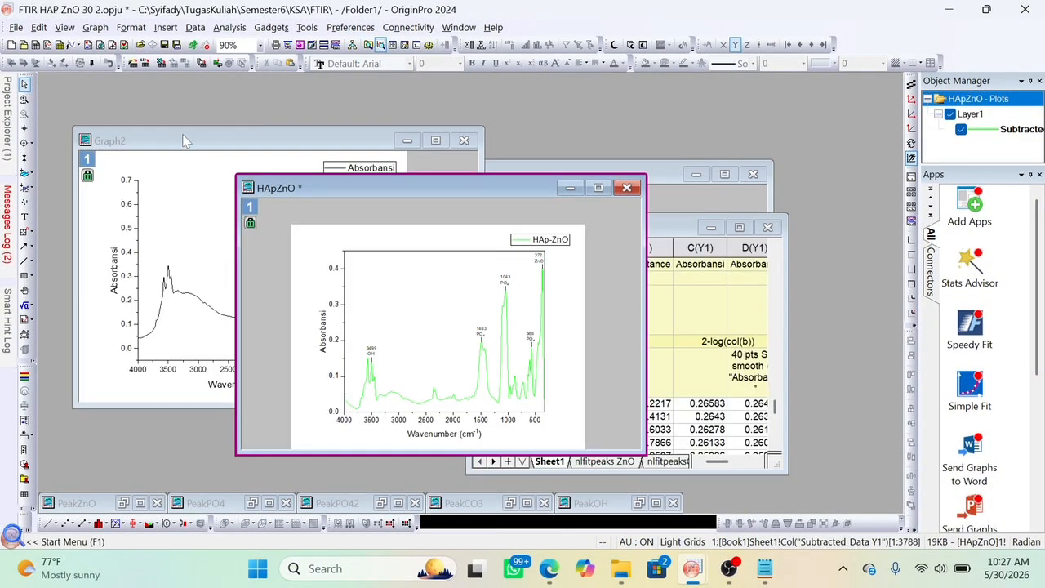
{"action": "left_click", "coordinate": [755, 234]}
{"action": "left_click", "coordinate": [739, 228]}
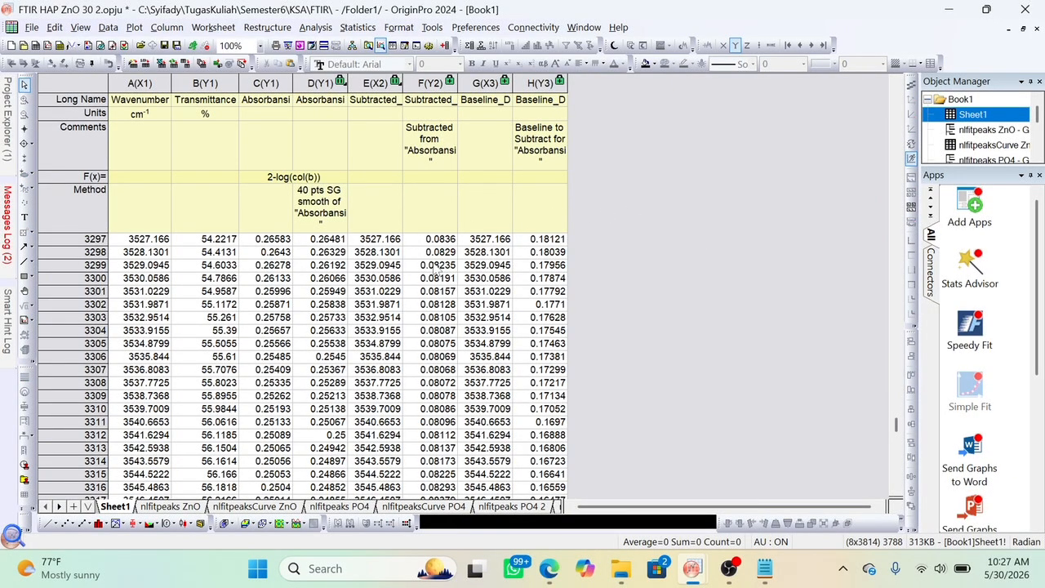
- Copy the full baseline-subtracted data in columns E and F, starting at row 1, into columns C and D of the untitled workbook
{"action": "scroll", "coordinate": [679, 216], "scroll_direction": "up", "scroll_amount": 20}
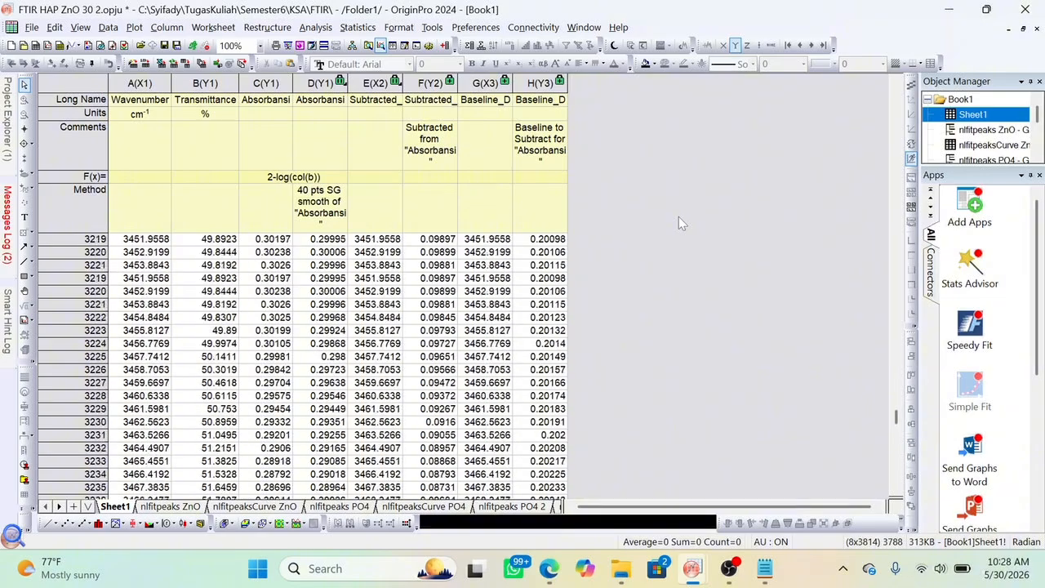
{"action": "scroll", "coordinate": [679, 217], "scroll_direction": "up", "scroll_amount": 20}
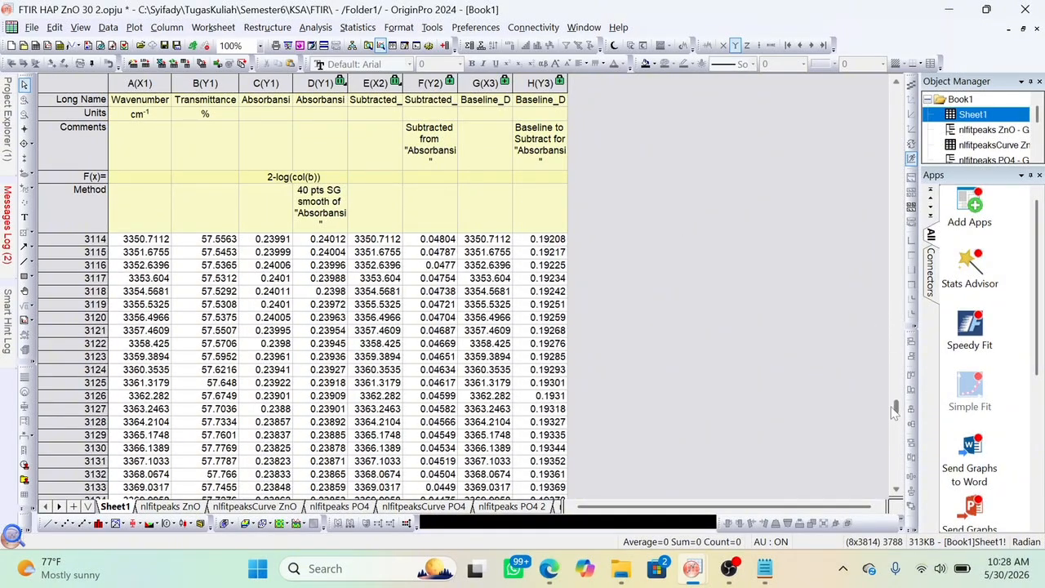
{"action": "left_click_drag", "start_coordinate": [895, 413], "coordinate": [902, 90]}
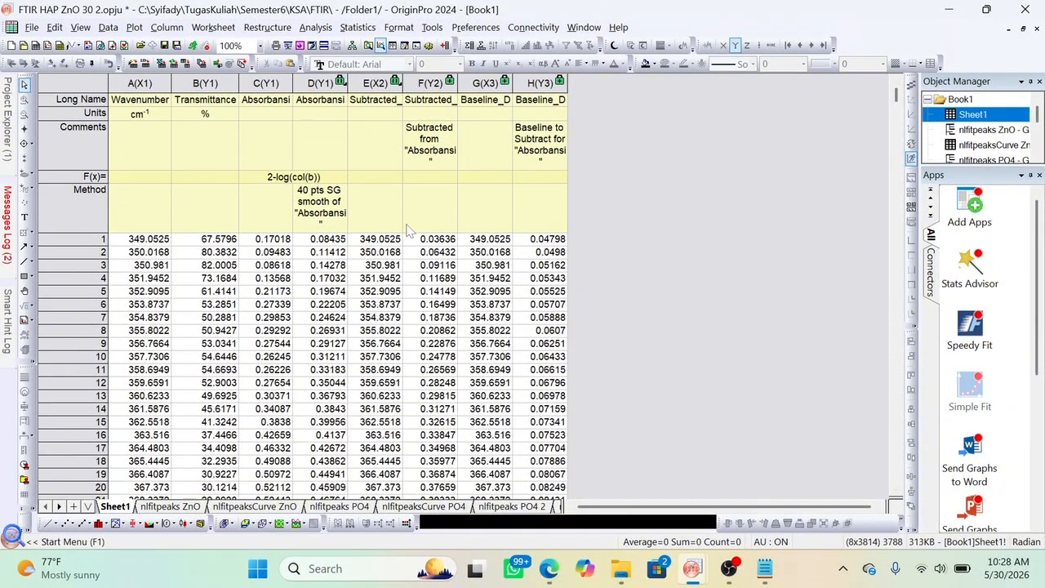
{"action": "left_click_drag", "start_coordinate": [384, 241], "coordinate": [418, 245]}
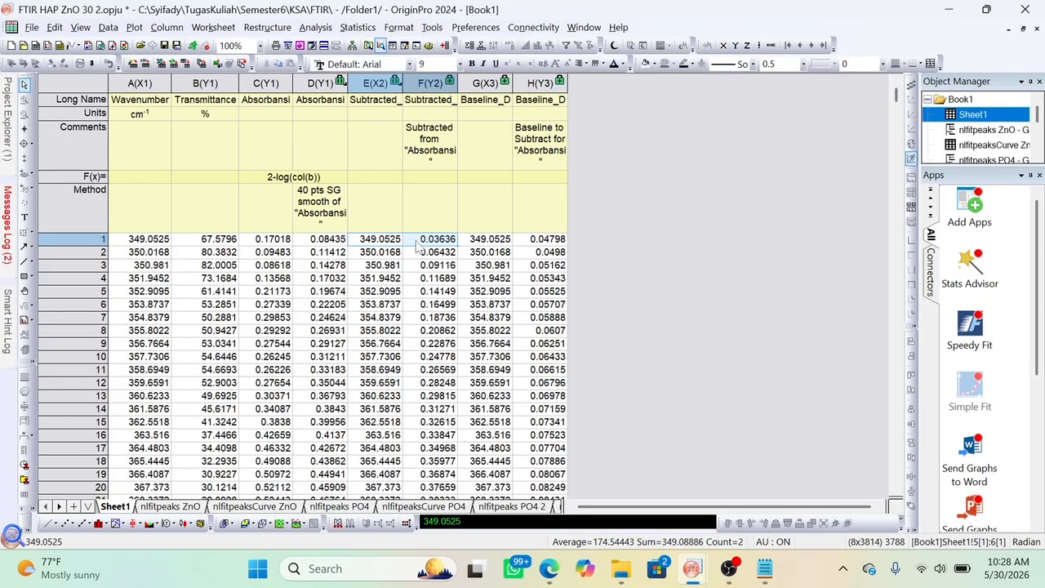
{"action": "key", "text": "ctrl+shift+Down"}
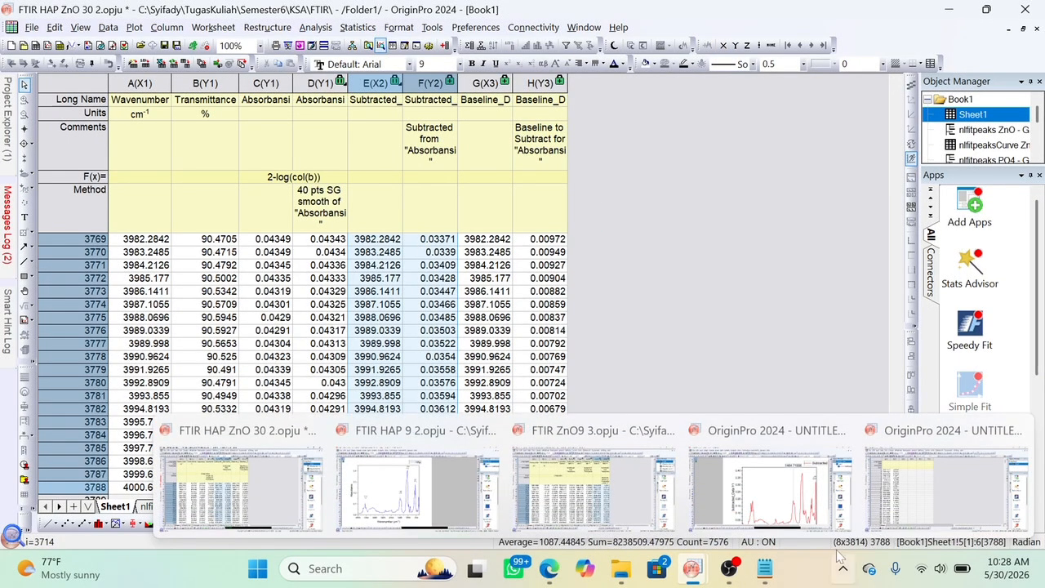
{"action": "left_click", "coordinate": [914, 510]}
{"action": "left_click", "coordinate": [257, 155]}
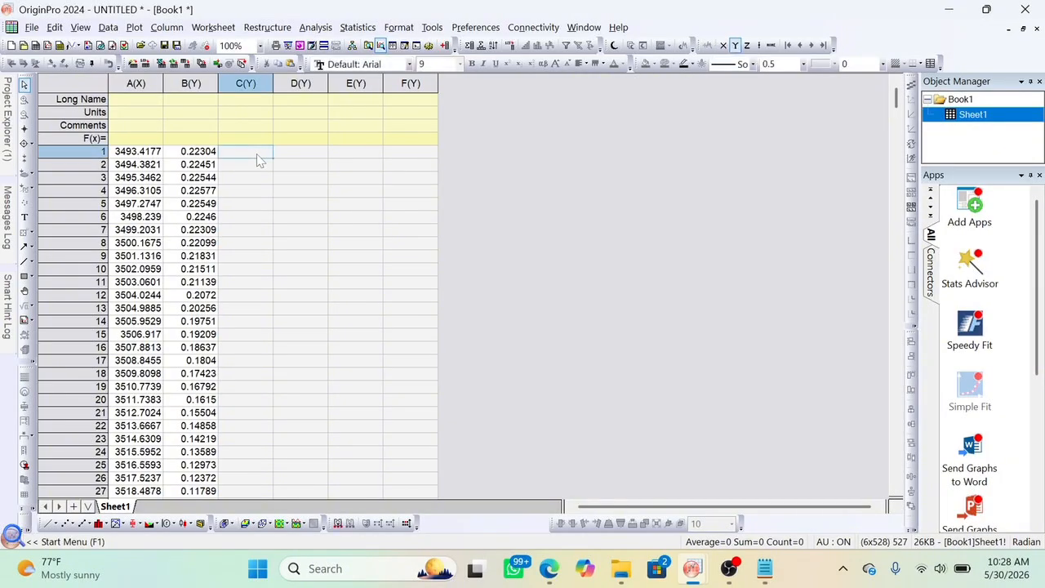
{"action": "key", "text": "ctrl+v"}
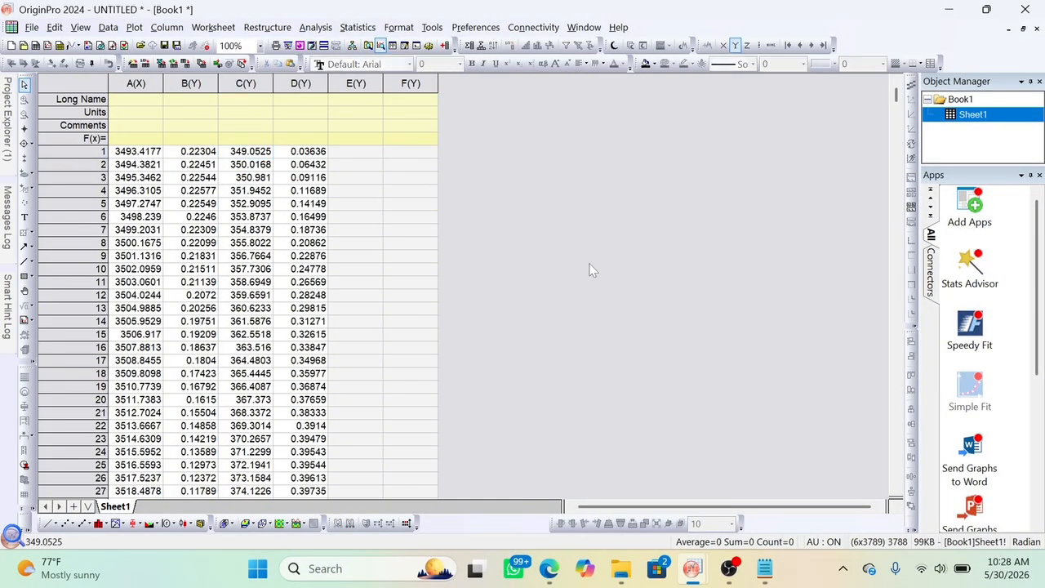
- Switch to the FTIR HAP 9 2.opju project, restore the HAp graph to its smaller size and maximize Book1
{"action": "mouse_move", "coordinate": [693, 572]}
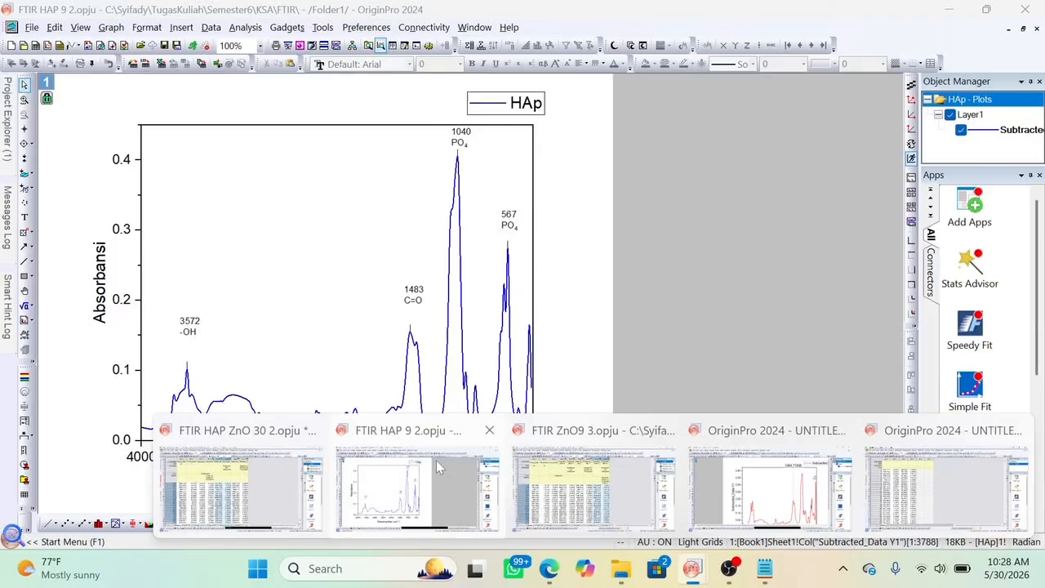
{"action": "left_click", "coordinate": [438, 467]}
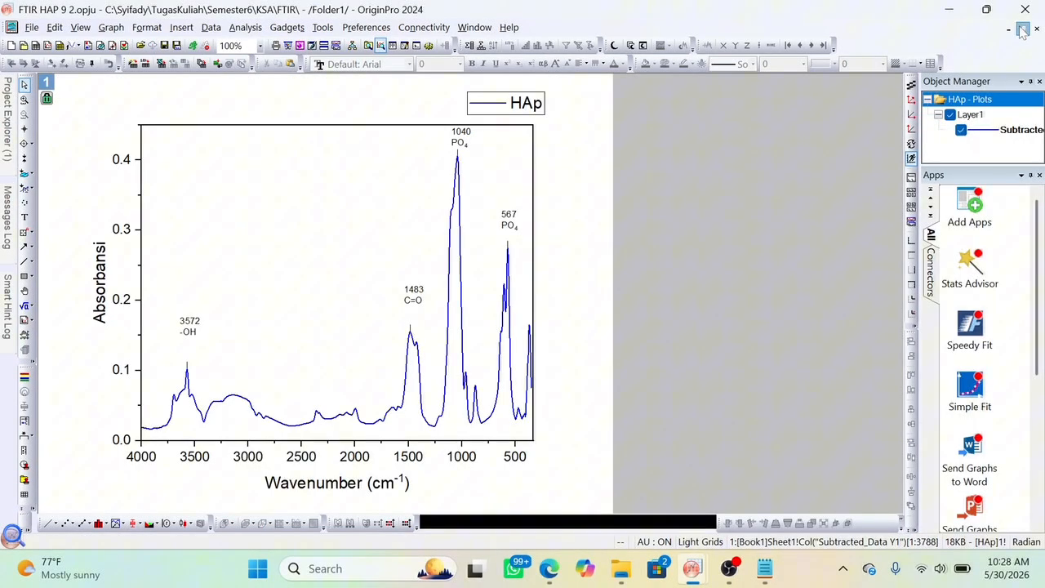
{"action": "left_click", "coordinate": [1023, 28]}
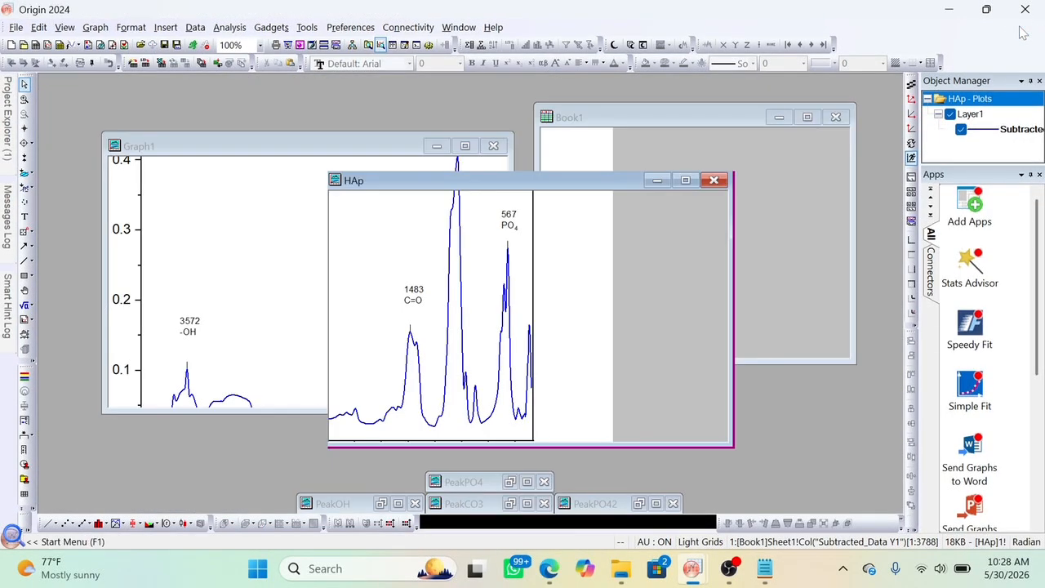
{"action": "left_click", "coordinate": [722, 108]}
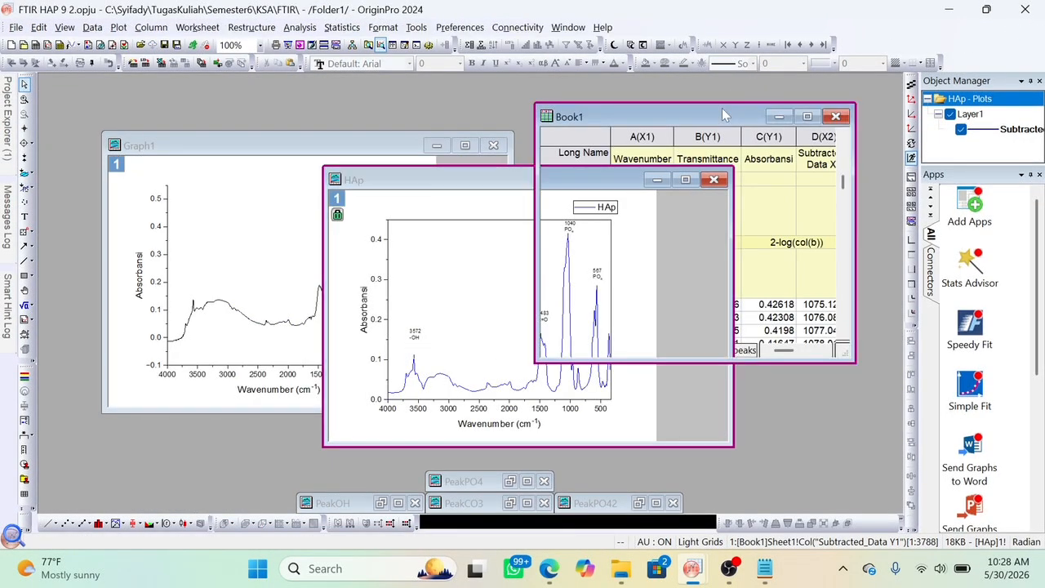
{"action": "left_click", "coordinate": [808, 116]}
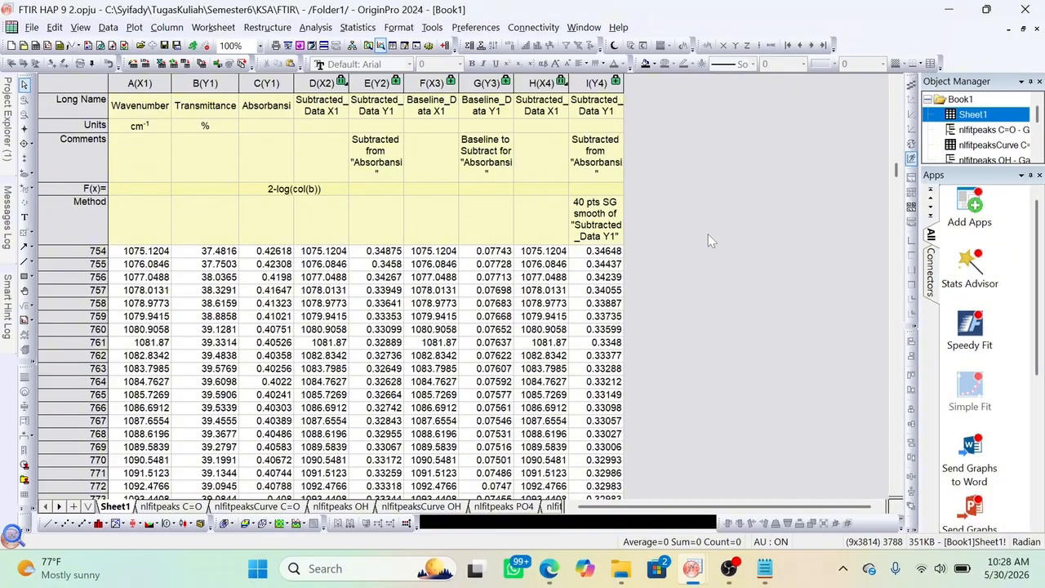
- Copy the full smoothed subtracted data in columns H and I, starting at row 1, into columns E and F of the untitled workbook
{"action": "scroll", "coordinate": [709, 241], "scroll_direction": "up", "scroll_amount": 20}
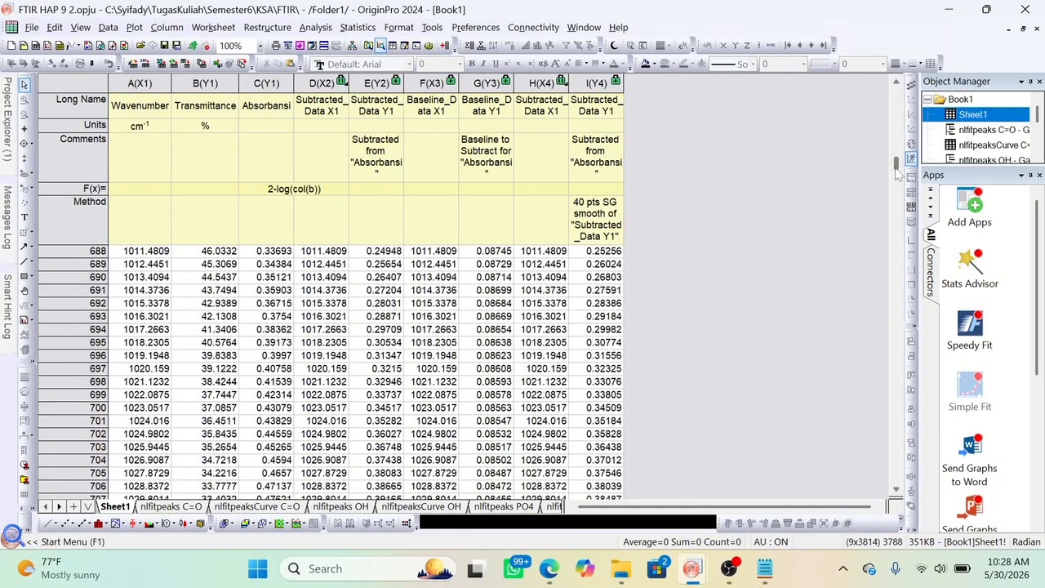
{"action": "left_click_drag", "start_coordinate": [896, 169], "coordinate": [901, 39]}
{"action": "left_click_drag", "start_coordinate": [896, 168], "coordinate": [899, 77]}
{"action": "left_click", "coordinate": [553, 249]}
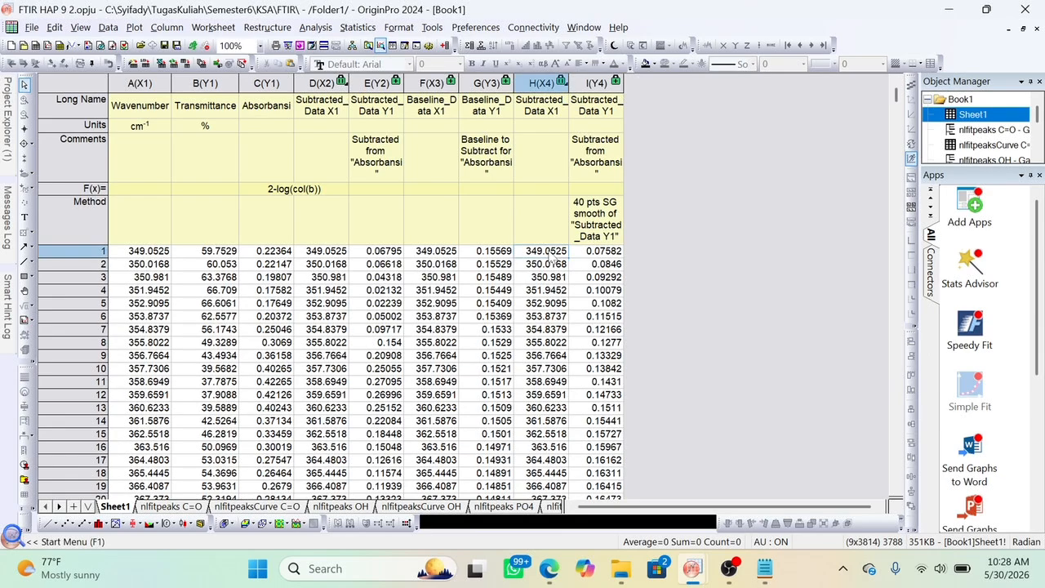
{"action": "key", "text": "shift+Right"}
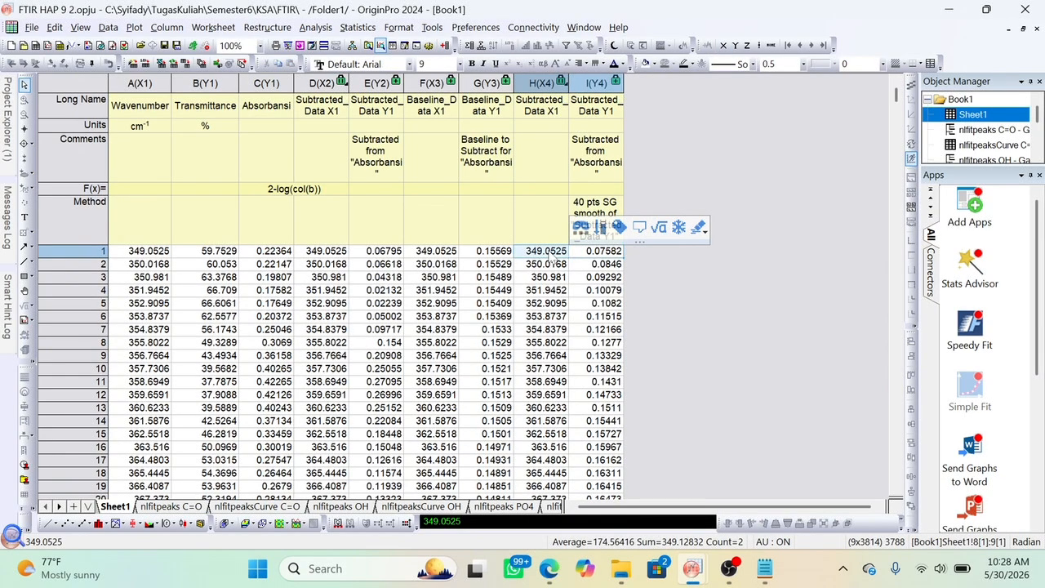
{"action": "key", "text": "ctrl+shift+Down"}
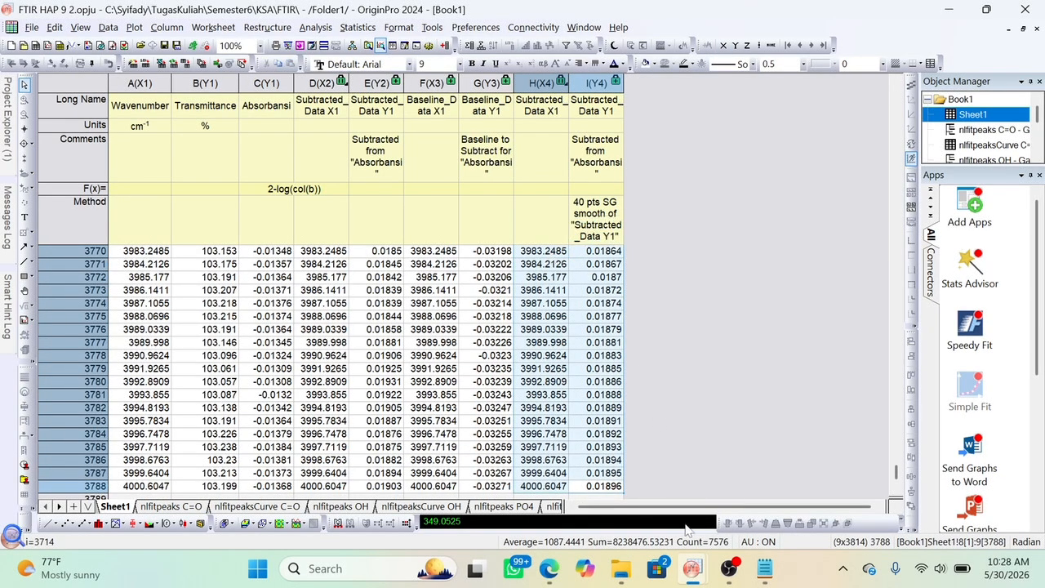
{"action": "mouse_move", "coordinate": [694, 568]}
{"action": "left_click", "coordinate": [972, 494]}
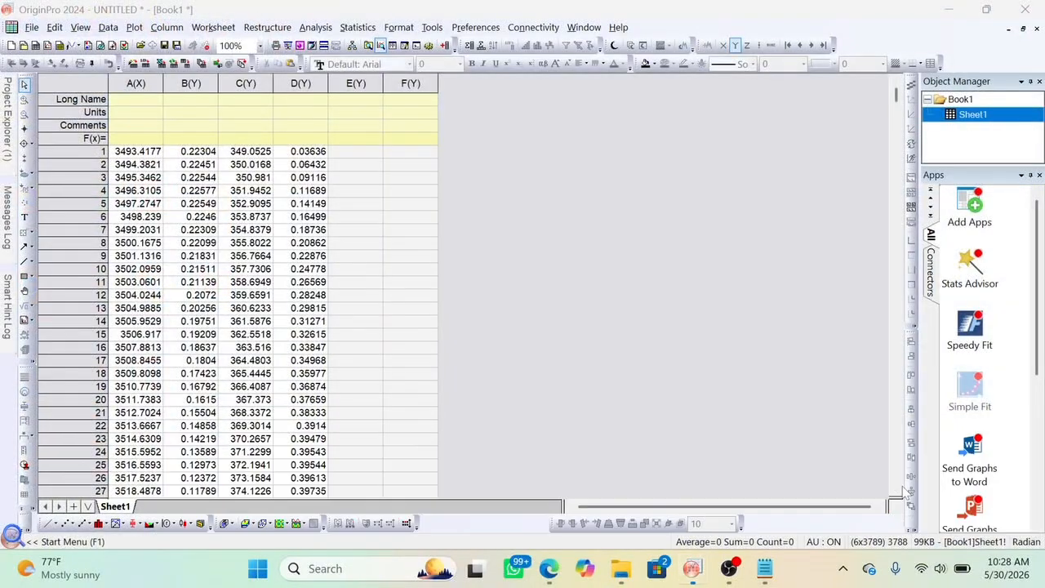
{"action": "left_click", "coordinate": [367, 149]}
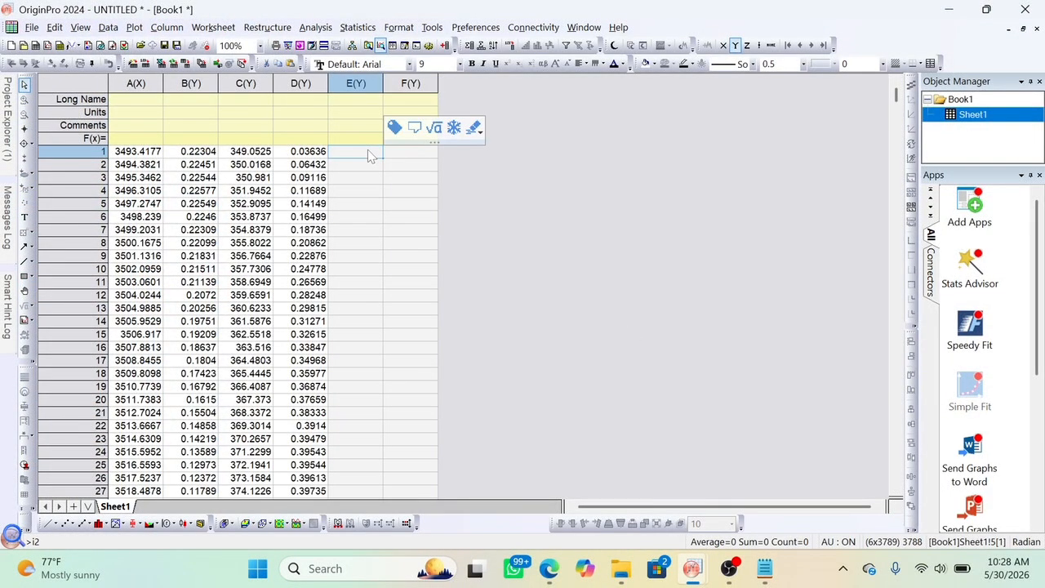
{"action": "key", "text": "ctrl+v"}
{"action": "left_click", "coordinate": [238, 83]}
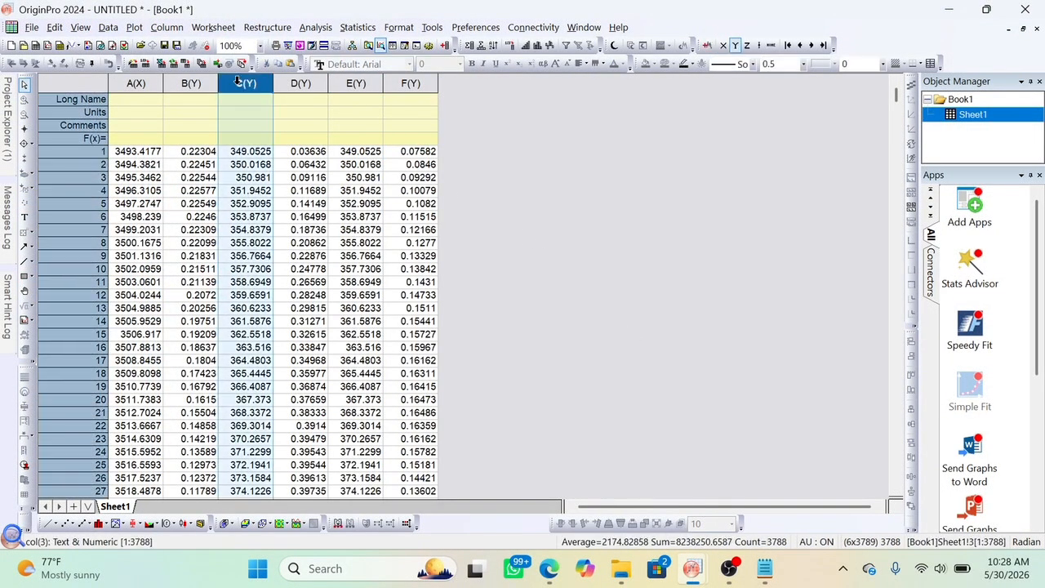
{"action": "right_click", "coordinate": [239, 83]}
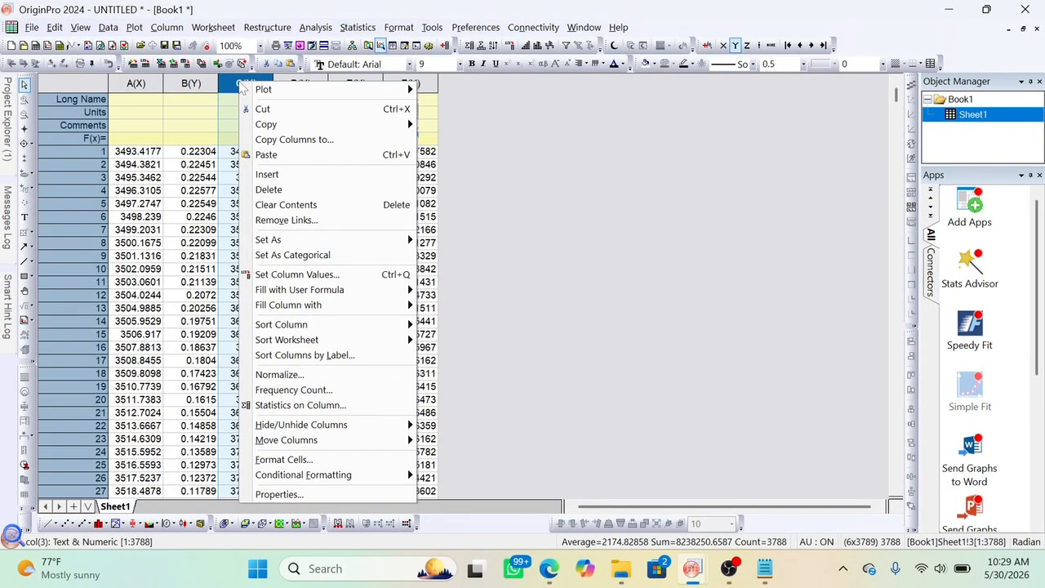
{"action": "mouse_move", "coordinate": [311, 242]}
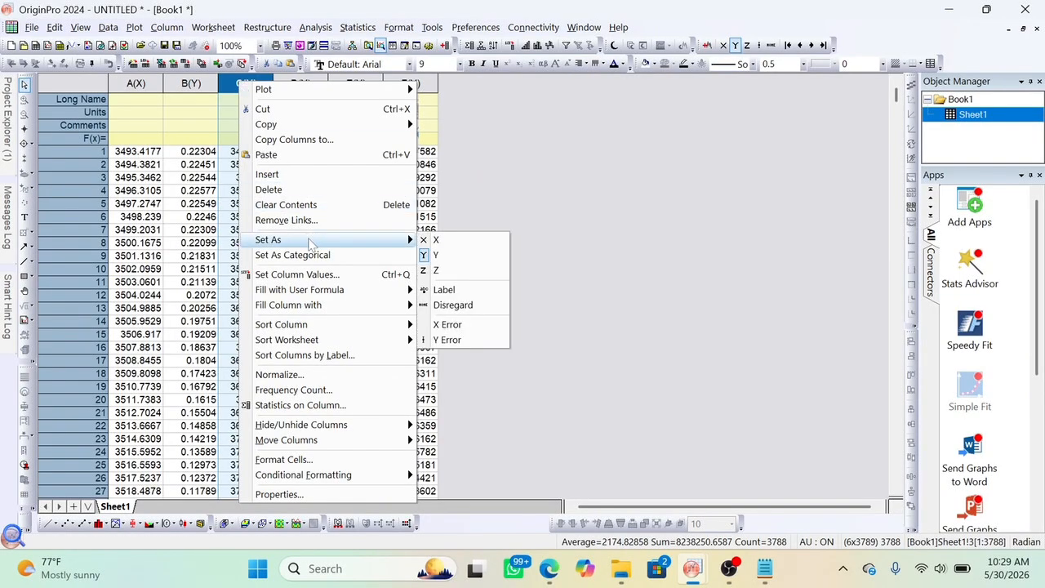
{"action": "left_click", "coordinate": [621, 122]}
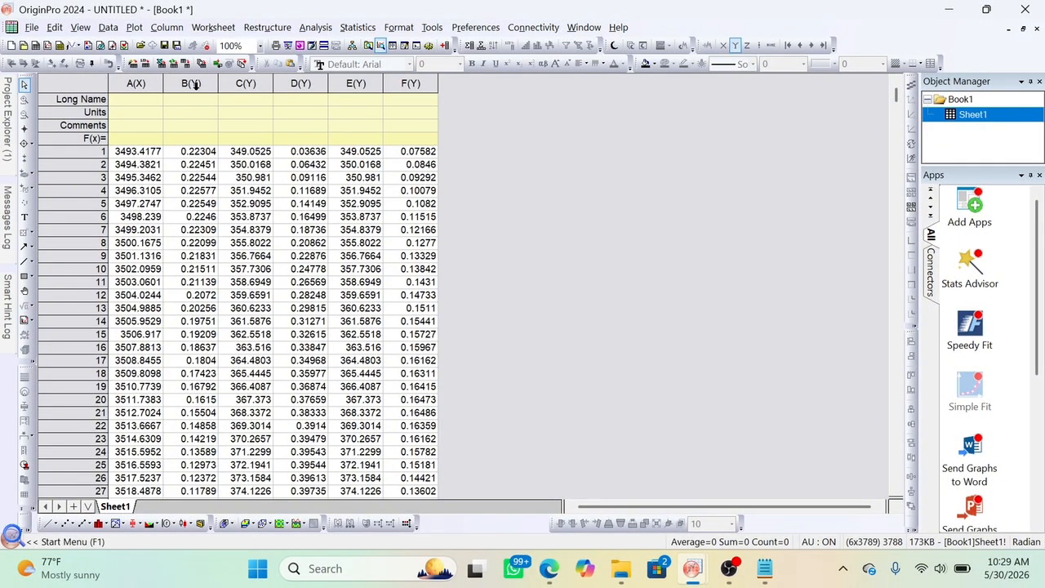
- Set column C of the untitled workbook as an X column
{"action": "left_click", "coordinate": [245, 85]}
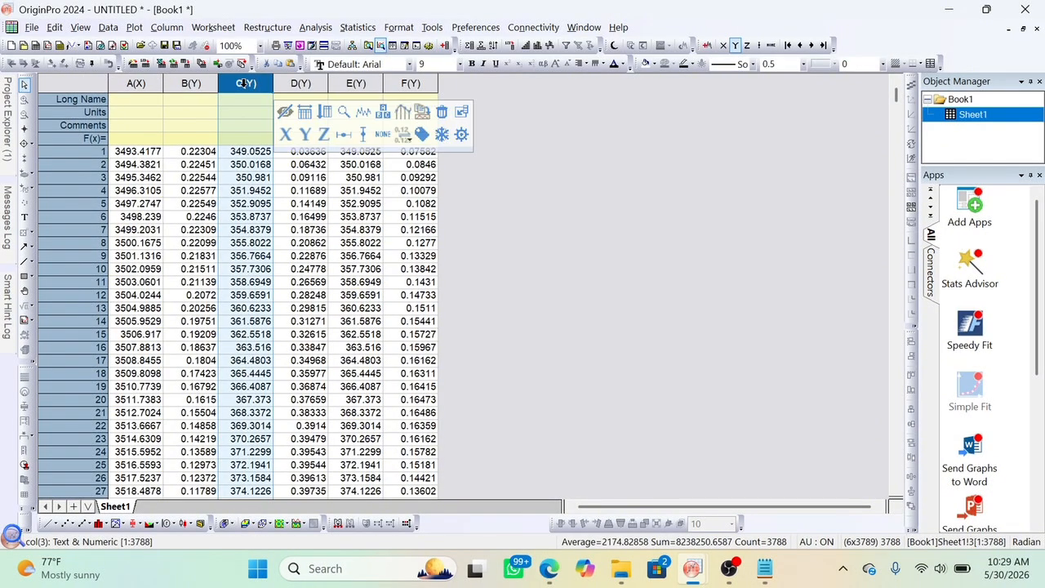
{"action": "right_click", "coordinate": [245, 84]}
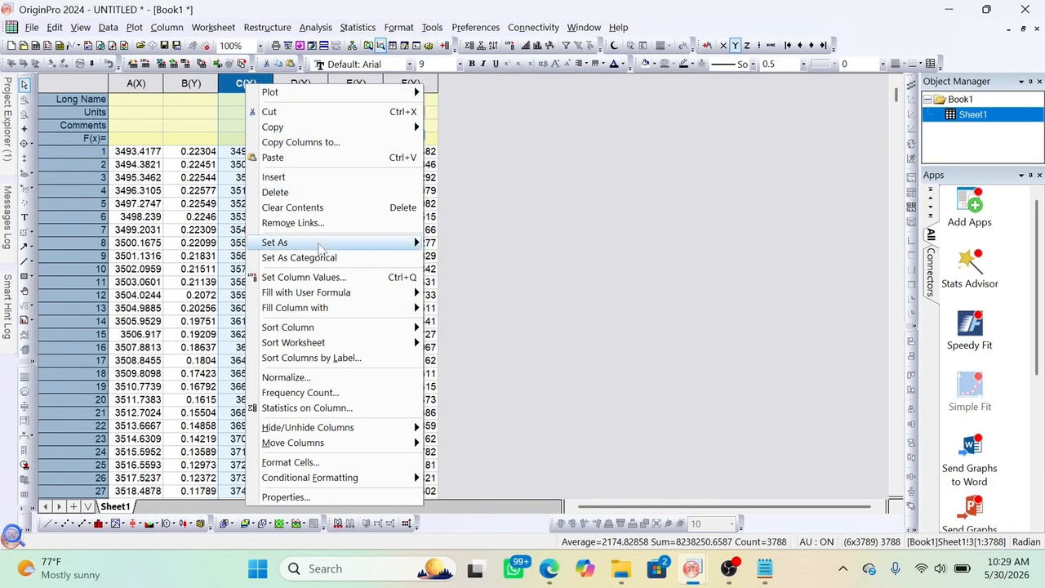
{"action": "mouse_move", "coordinate": [323, 244]}
{"action": "left_click", "coordinate": [442, 243]}
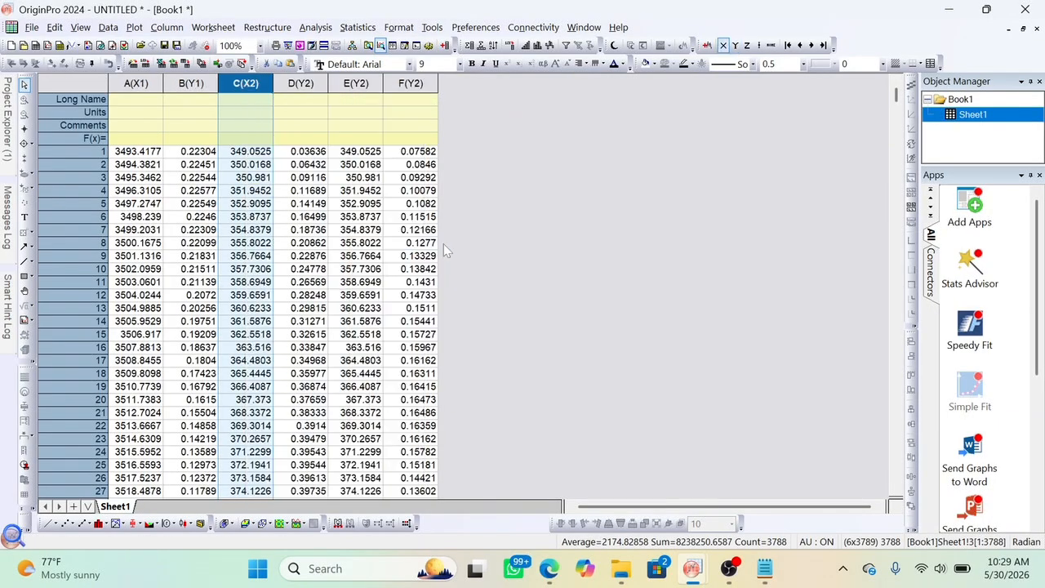
{"action": "left_click", "coordinate": [467, 136]}
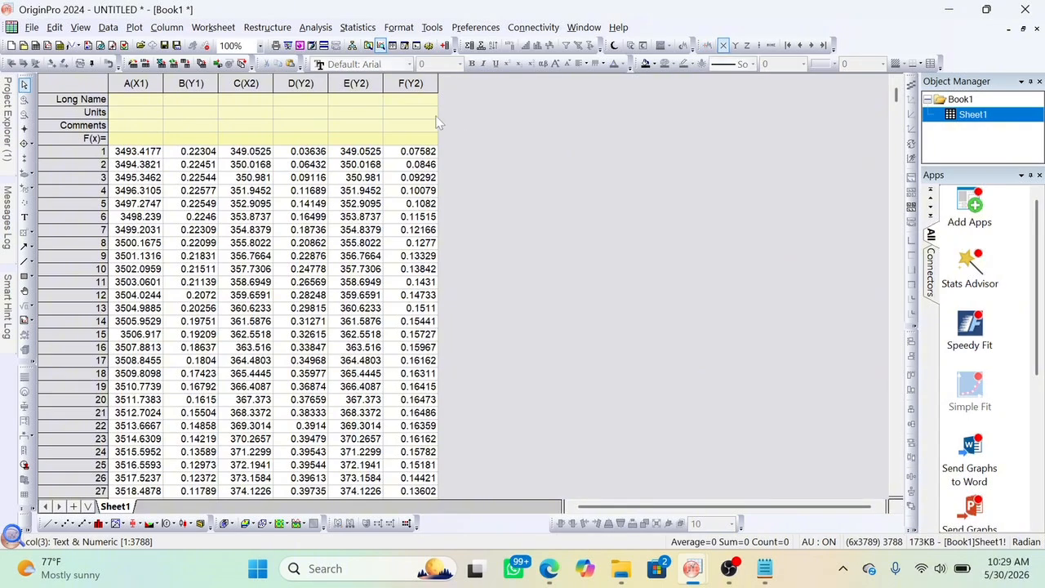
- Set column E of the untitled workbook as an X column
{"action": "left_click", "coordinate": [357, 78]}
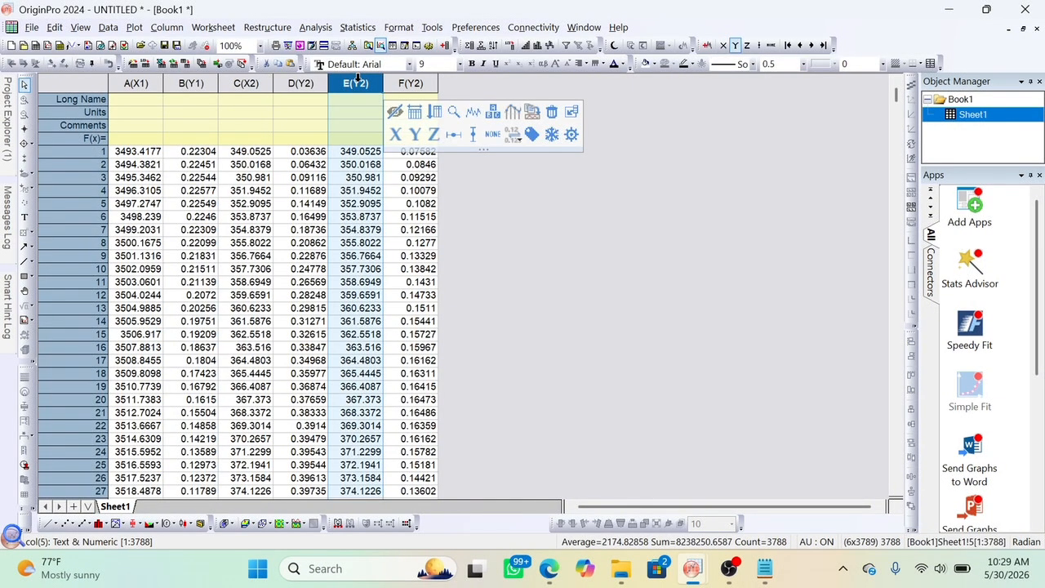
{"action": "right_click", "coordinate": [357, 78]}
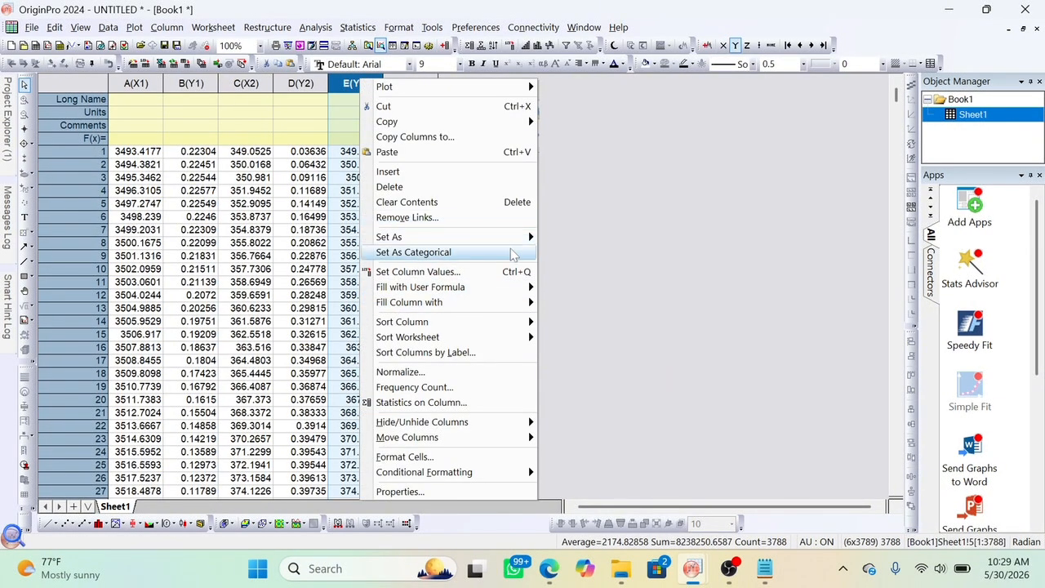
{"action": "mouse_move", "coordinate": [514, 237]}
{"action": "left_click", "coordinate": [548, 235]}
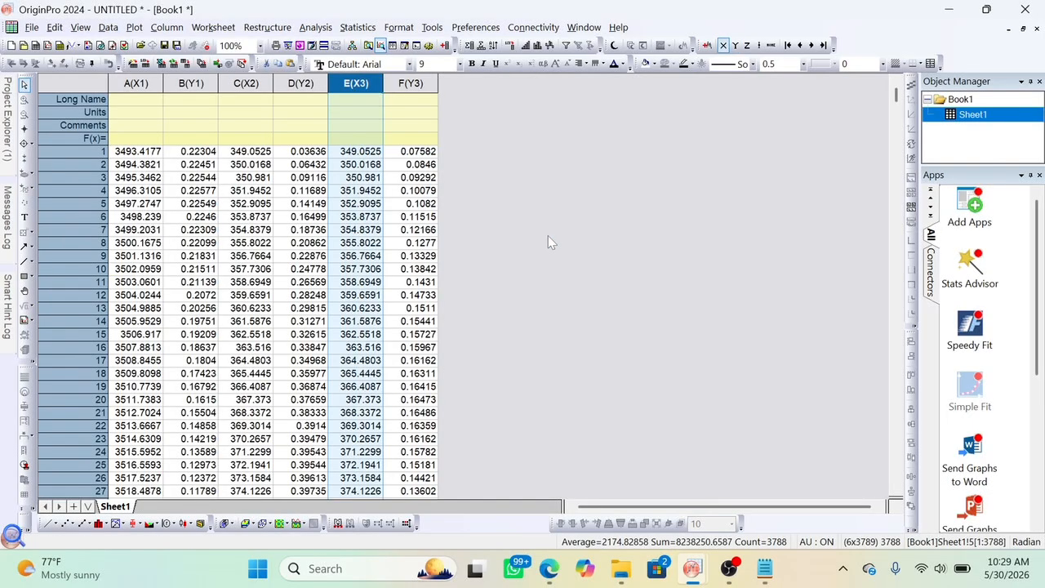
{"action": "left_click", "coordinate": [553, 108]}
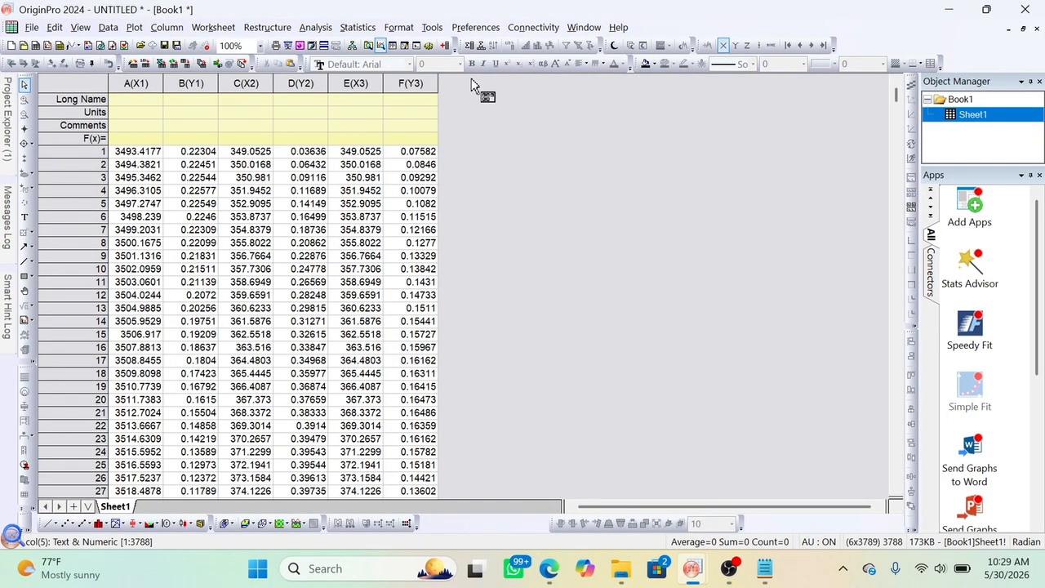
- Plot columns A through F together as a Stacked Lines by Y Offsets graph
{"action": "left_click_drag", "start_coordinate": [145, 82], "coordinate": [400, 90]}
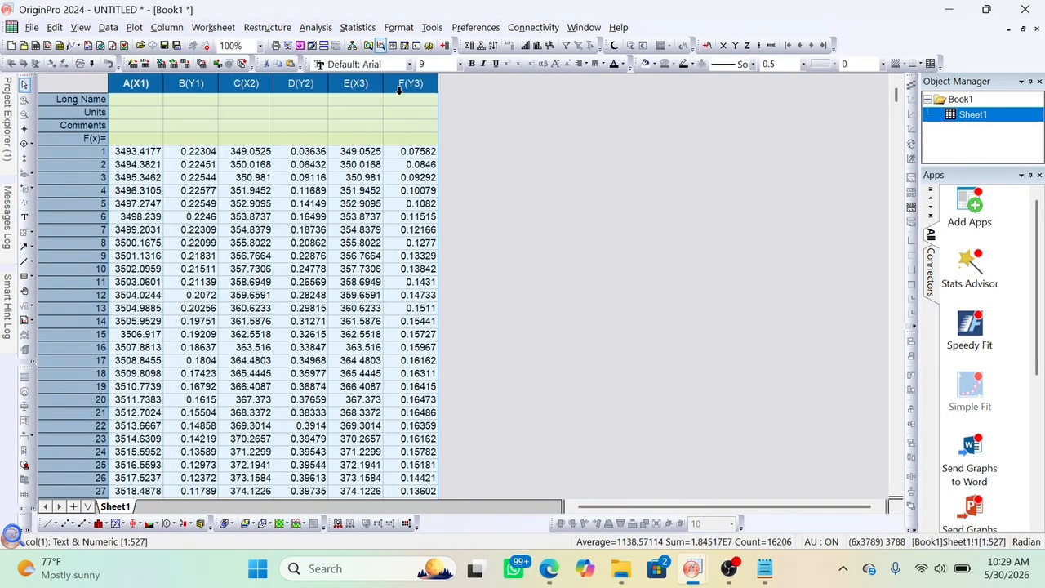
{"action": "left_click", "coordinate": [143, 31]}
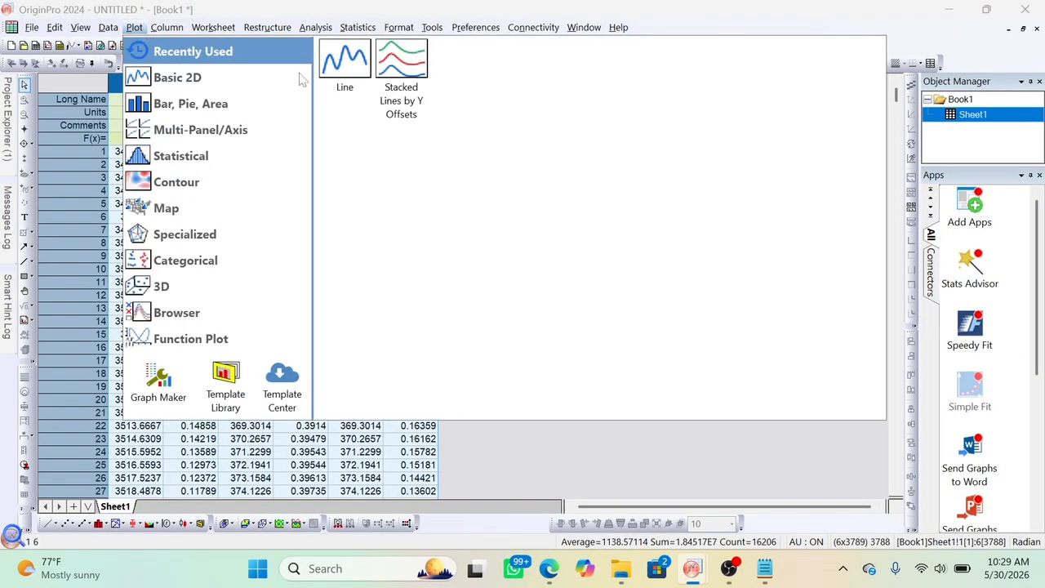
{"action": "left_click", "coordinate": [402, 98]}
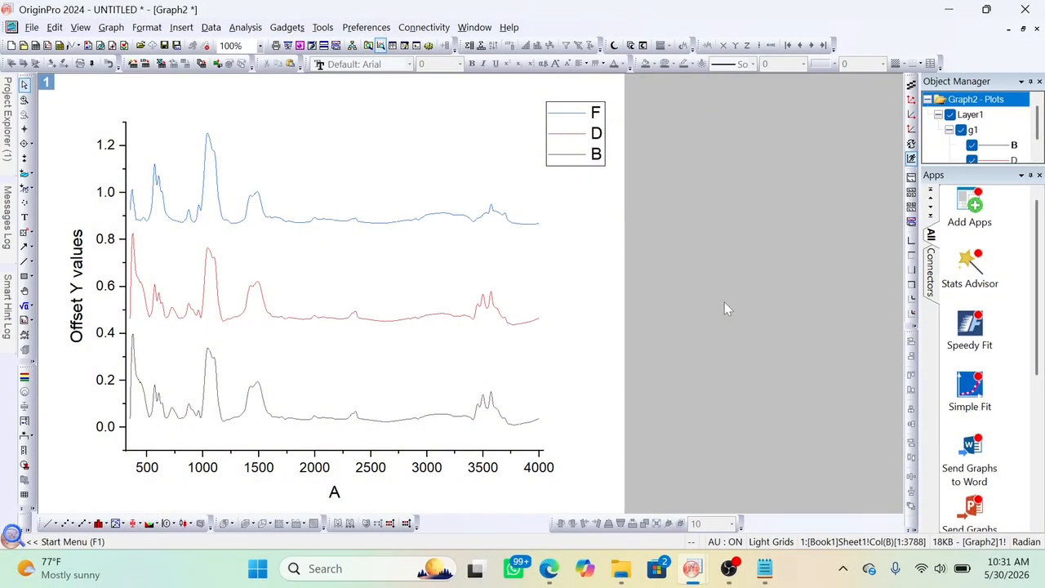
- Change the line color of the lowest curve, B, to red in the stacked graph
{"action": "left_click", "coordinate": [217, 395]}
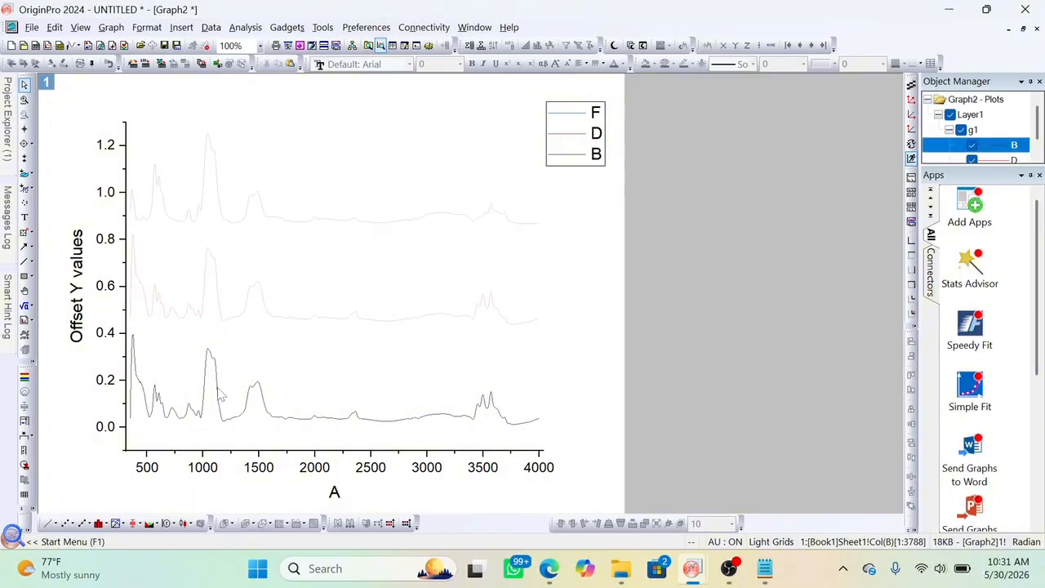
{"action": "left_click", "coordinate": [236, 340]}
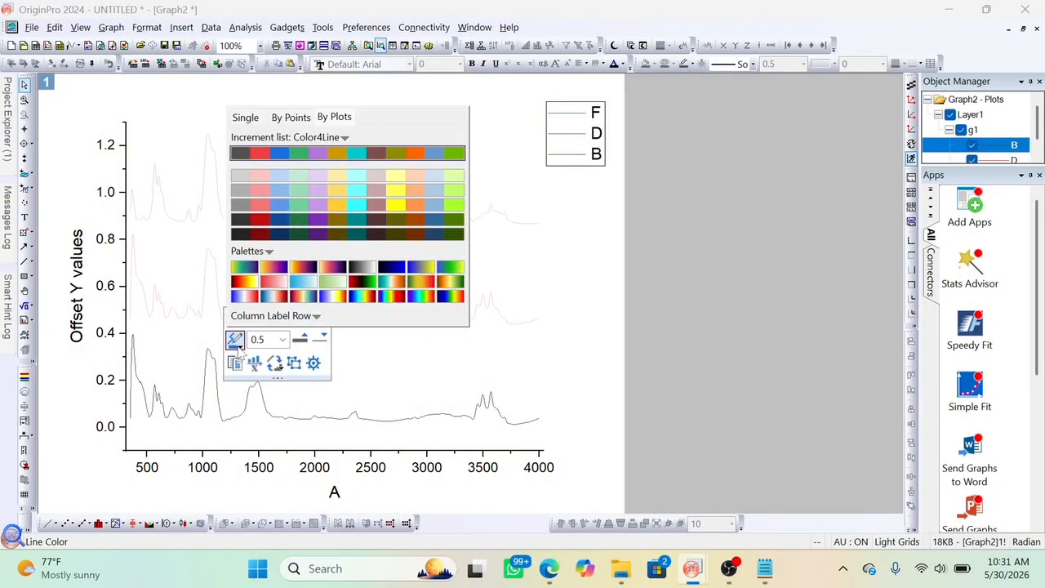
{"action": "left_click", "coordinate": [262, 159]}
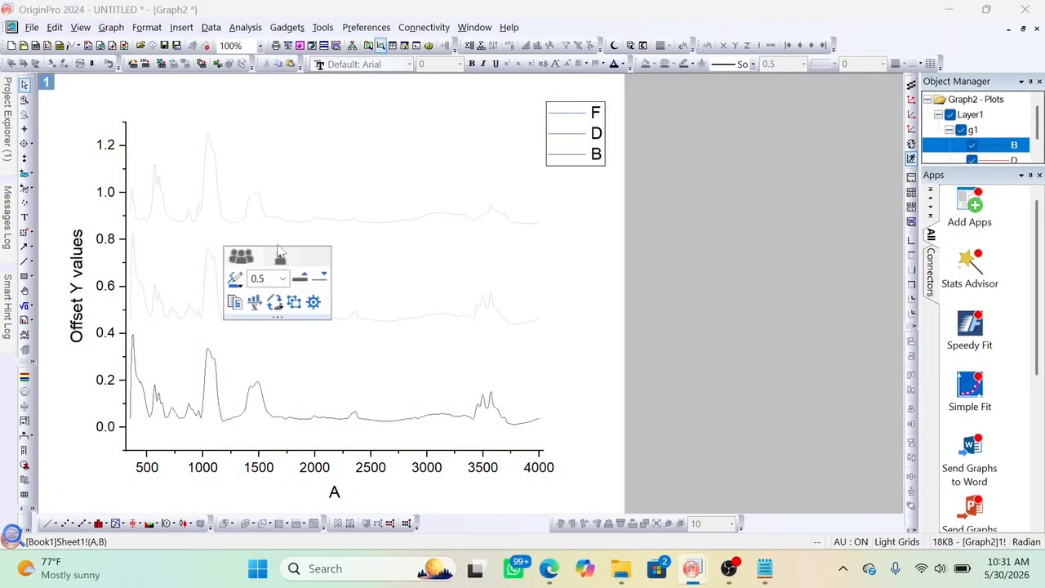
{"action": "left_click", "coordinate": [236, 279]}
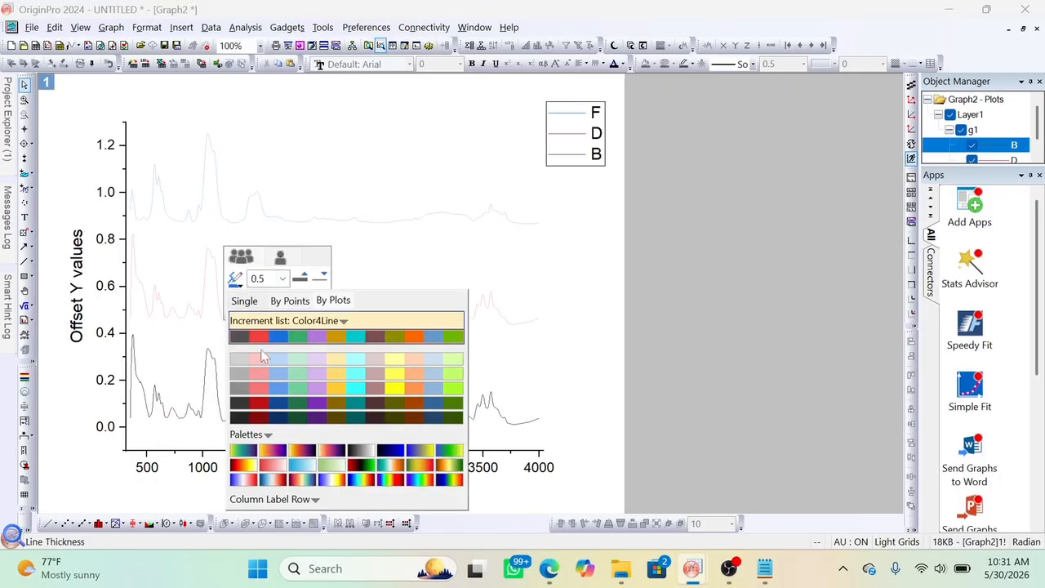
{"action": "left_click", "coordinate": [696, 63]}
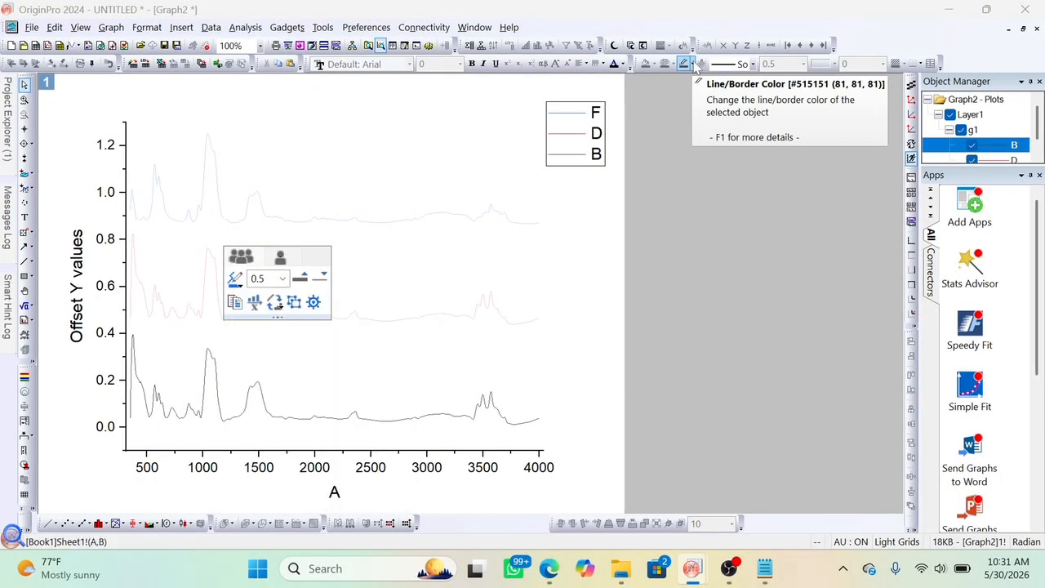
{"action": "left_click", "coordinate": [695, 64]}
{"action": "left_click", "coordinate": [703, 102]}
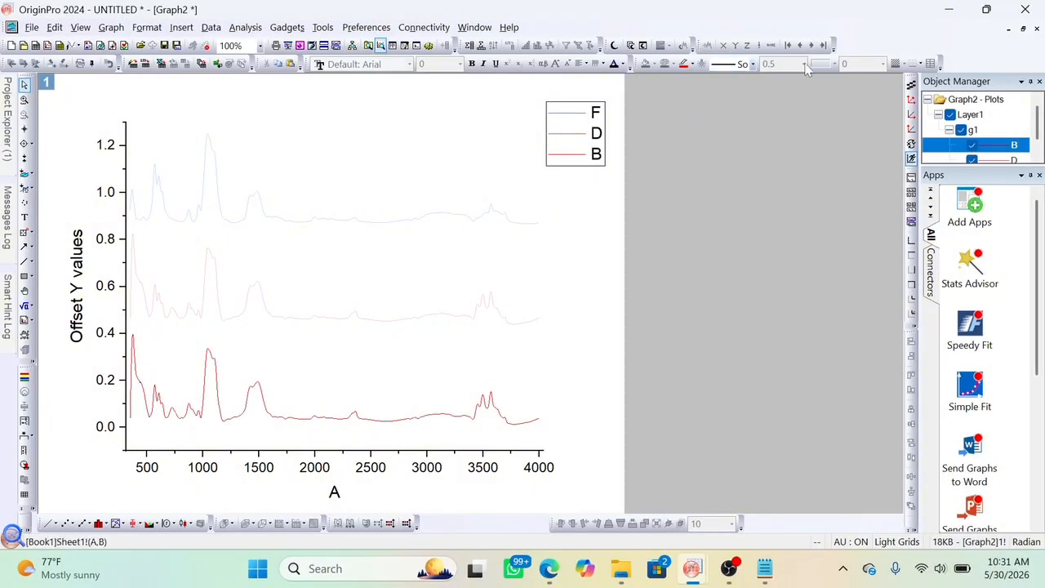
- Set the line thickness of the grouped curves in the stacked graph to 1.5
{"action": "left_click", "coordinate": [261, 427]}
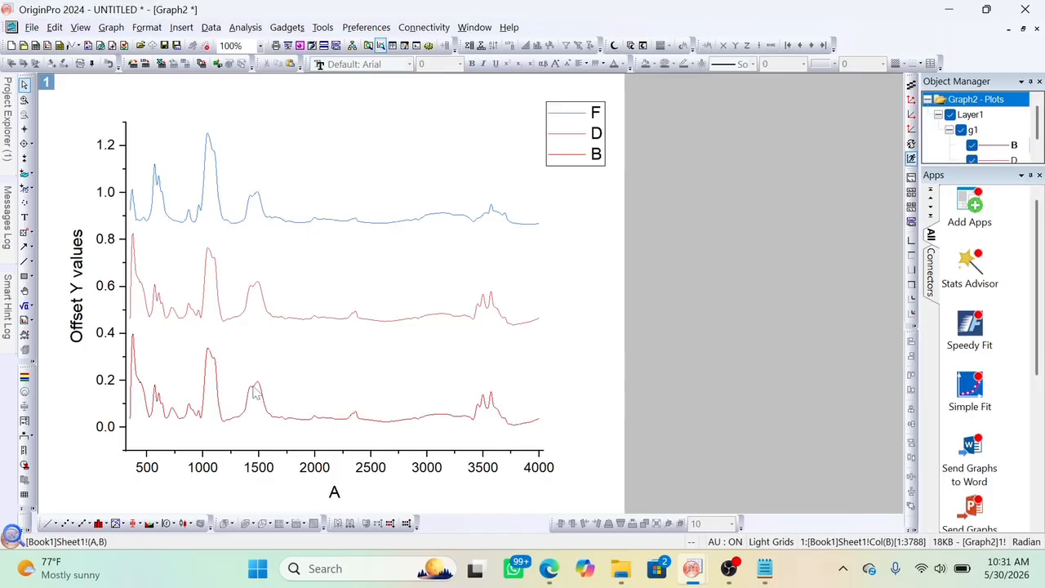
{"action": "left_click", "coordinate": [256, 395]}
{"action": "left_click", "coordinate": [318, 338]}
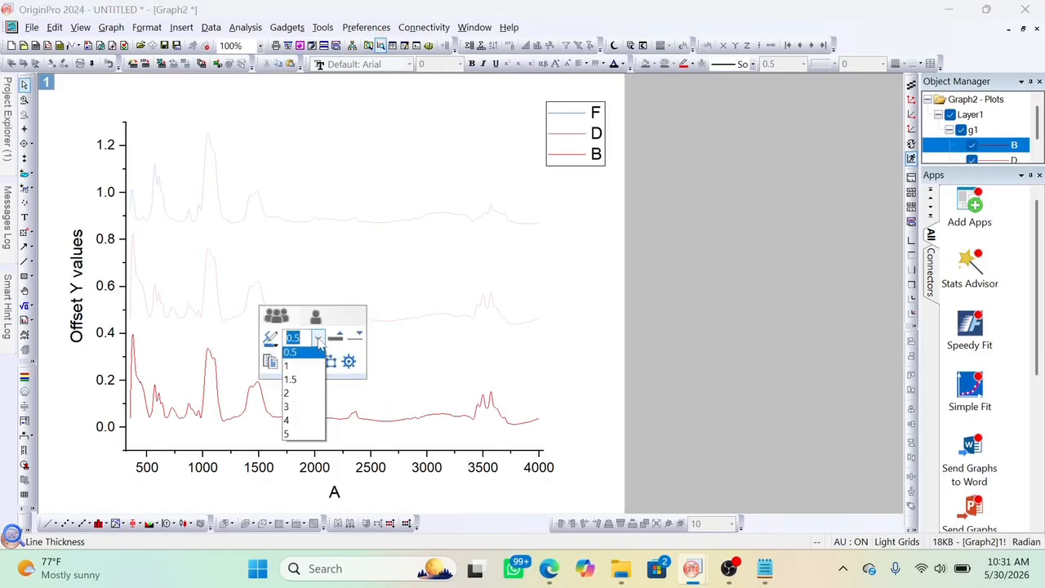
{"action": "left_click", "coordinate": [298, 406]}
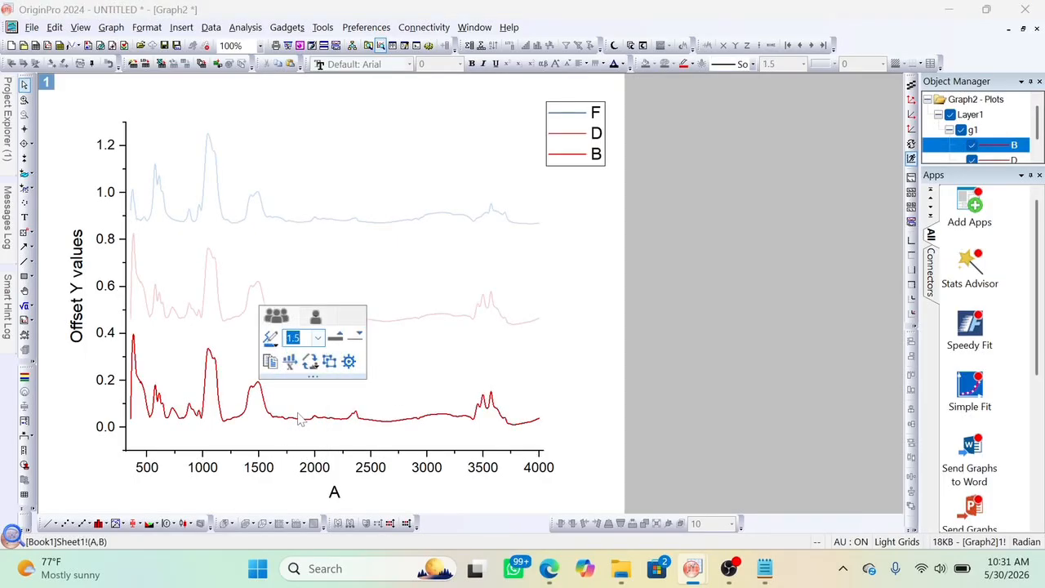
- Change the line color of the middle curve, D, to blue in the stacked graph
{"action": "left_click", "coordinate": [350, 392]}
{"action": "left_click", "coordinate": [259, 289]}
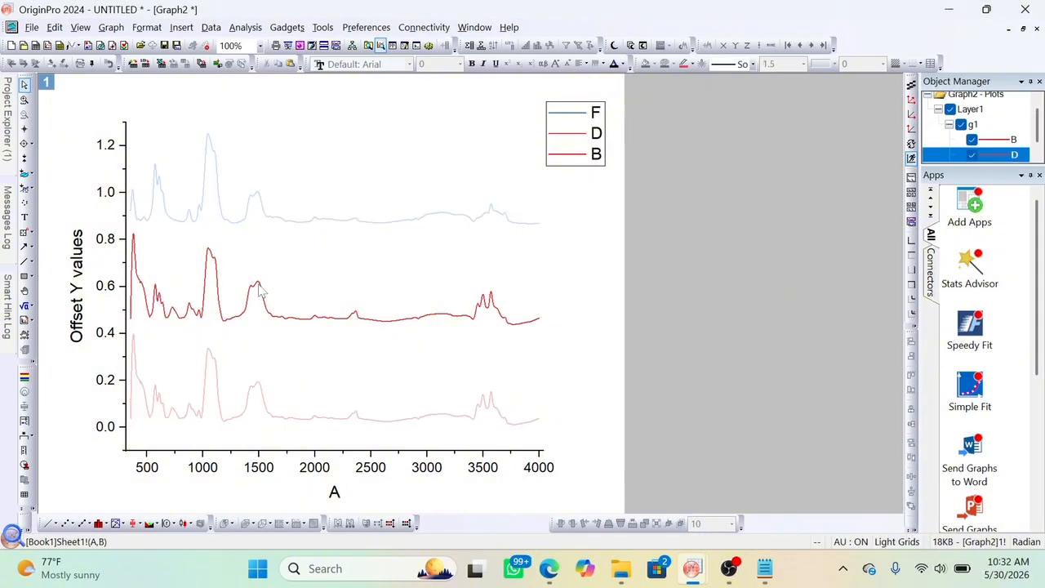
{"action": "left_click", "coordinate": [686, 64]}
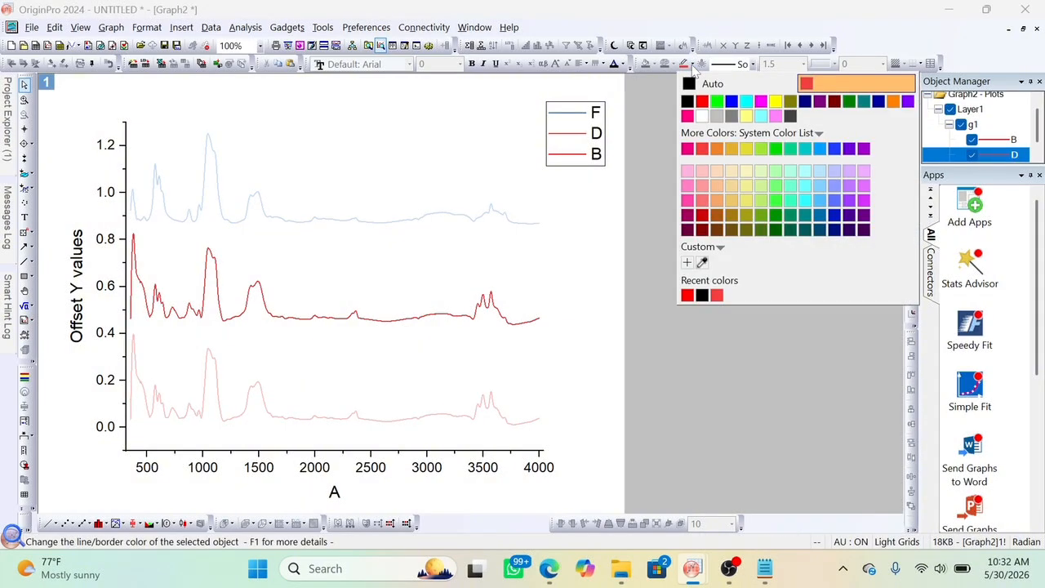
{"action": "left_click", "coordinate": [732, 102]}
{"action": "left_click", "coordinate": [550, 205]}
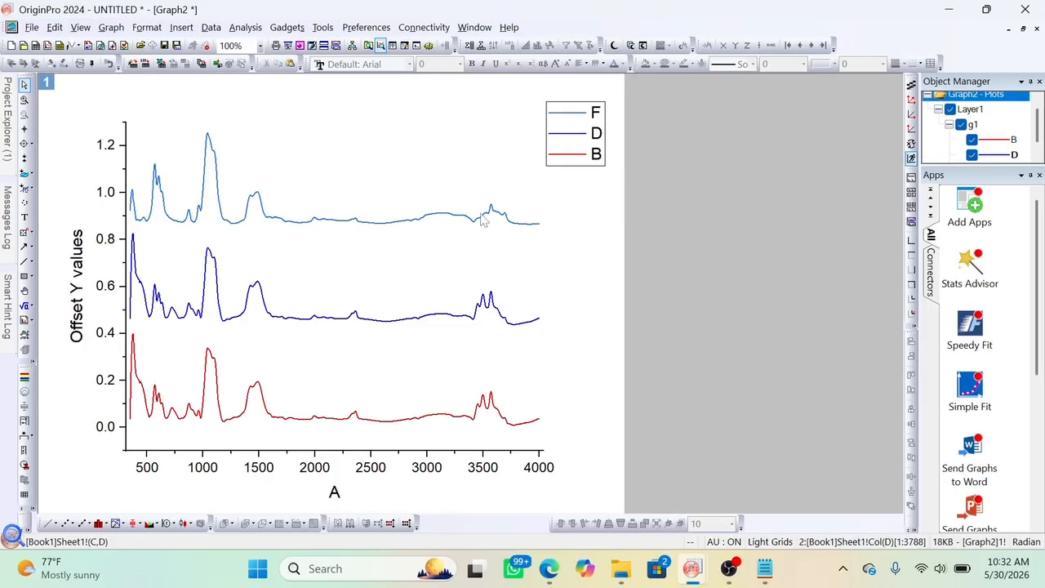
- Change the line color of the uppermost curve, F, to green in the stacked graph
{"action": "left_click", "coordinate": [446, 221]}
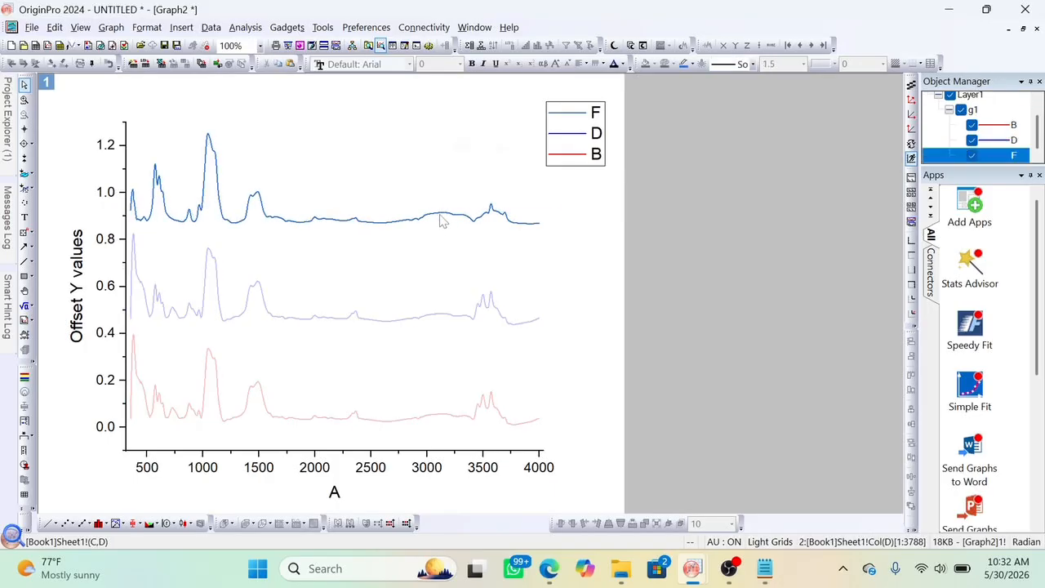
{"action": "left_click", "coordinate": [685, 65]}
{"action": "left_click", "coordinate": [719, 101]}
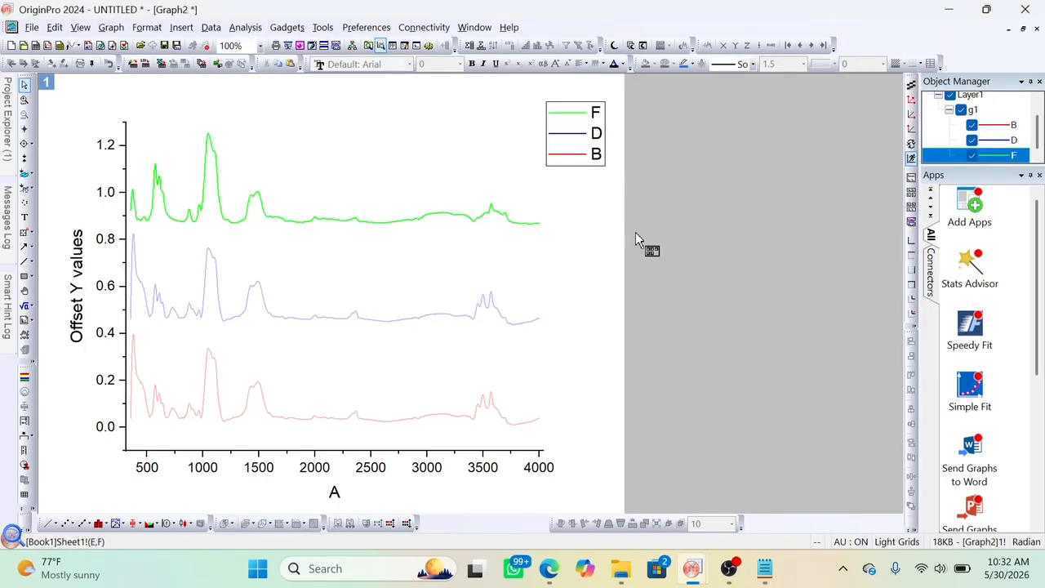
{"action": "left_click", "coordinate": [635, 234]}
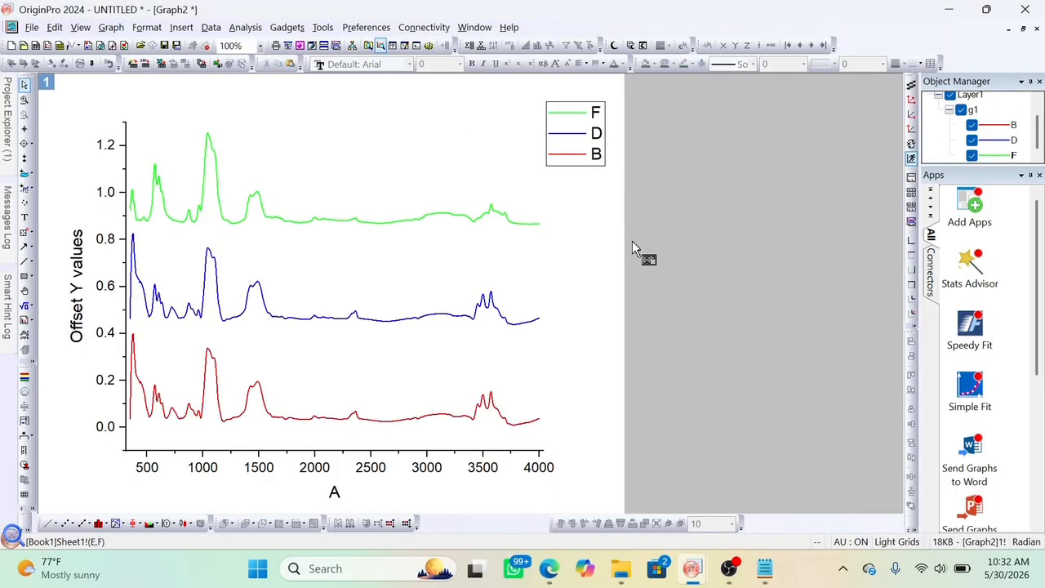
- Set the X axis scale to run from 4000 to 320
{"action": "left_click", "coordinate": [148, 468]}
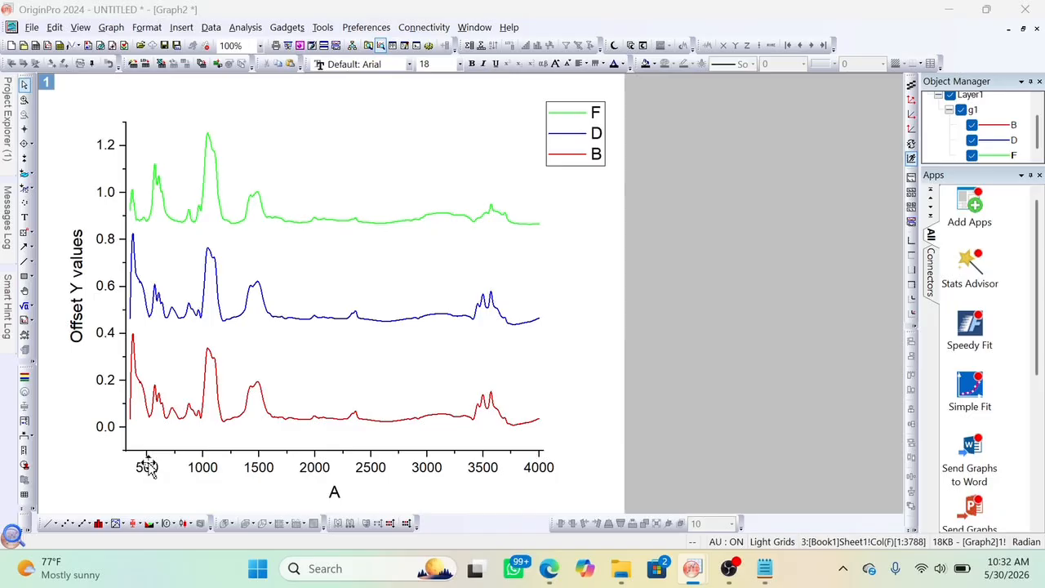
{"action": "double_click", "coordinate": [148, 468]}
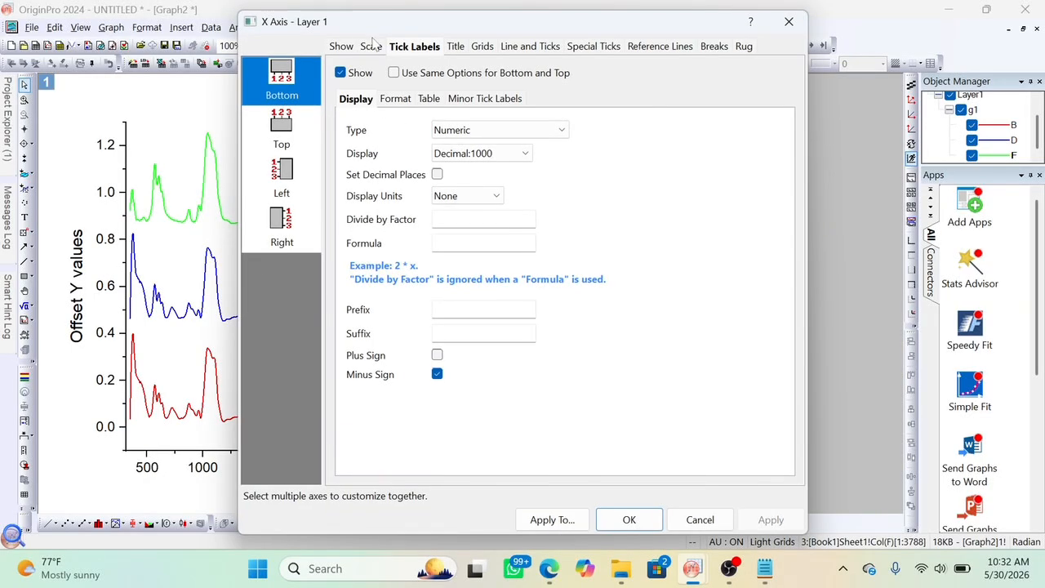
{"action": "left_click", "coordinate": [371, 47]}
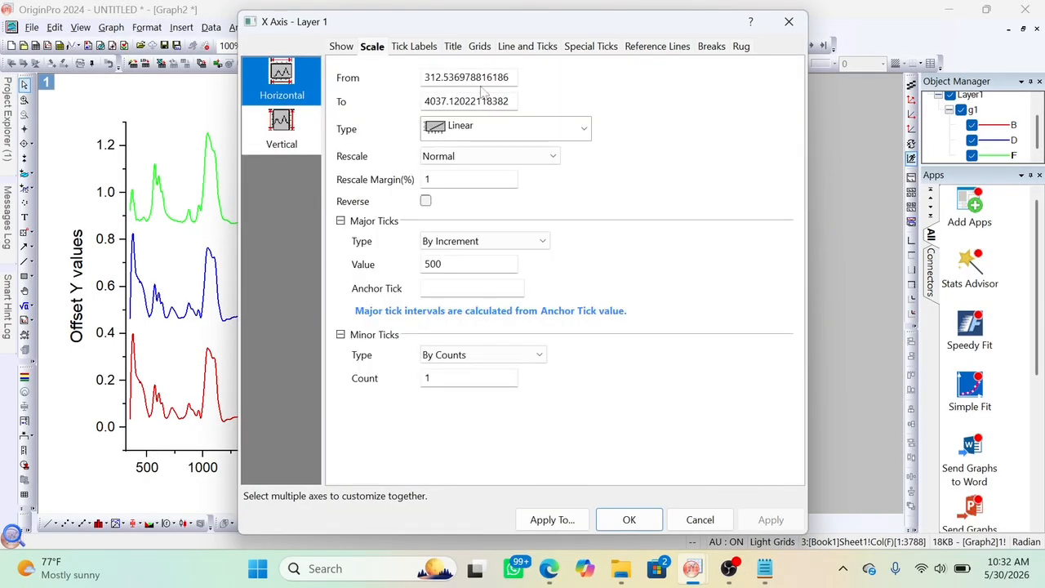
{"action": "double_click", "coordinate": [467, 77]}
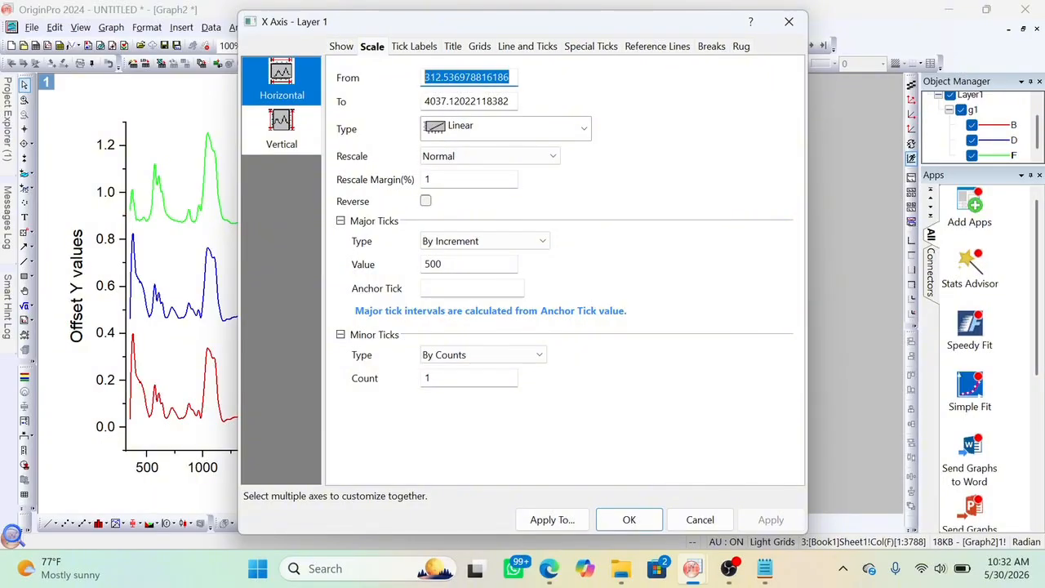
{"action": "key", "text": "BackSpace"}
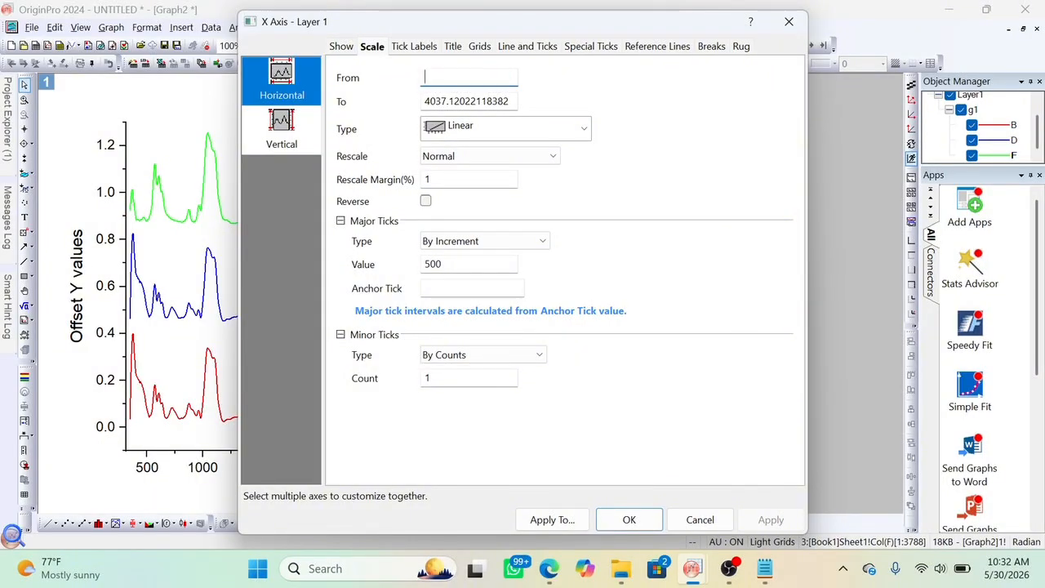
{"action": "type", "text": "4000"}
{"action": "key", "text": "Tab"}
{"action": "key", "text": "BackSpace"}
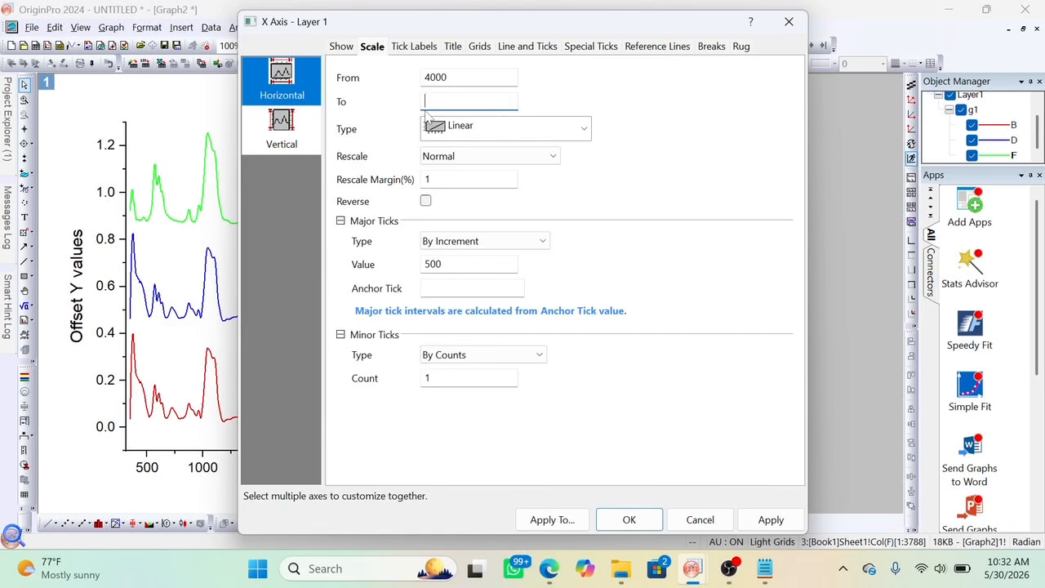
{"action": "type", "text": "320"}
{"action": "left_click", "coordinate": [630, 520]}
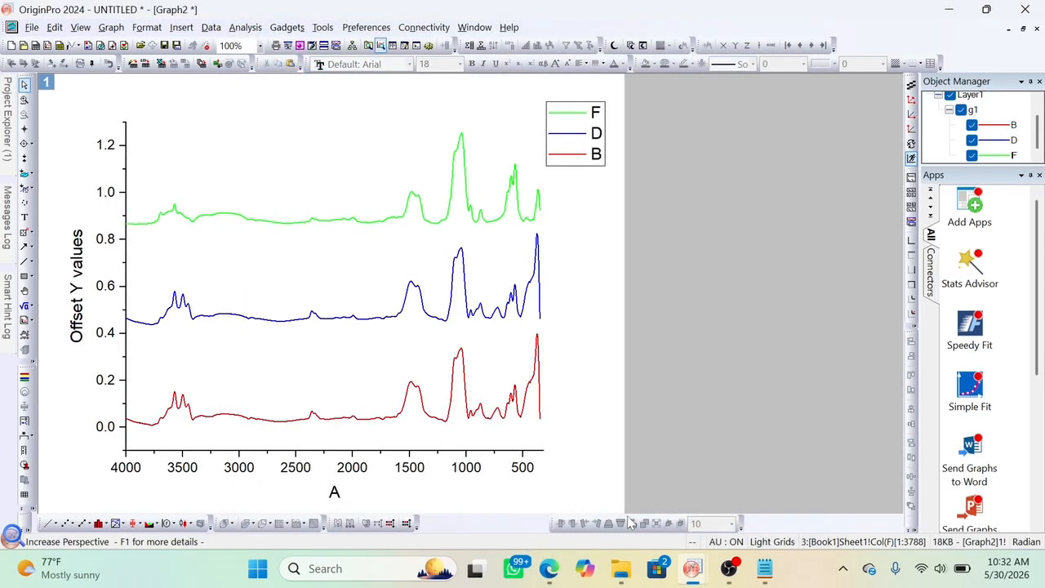
- Show the layer frame around the stacked graph
{"action": "left_click", "coordinate": [304, 167]}
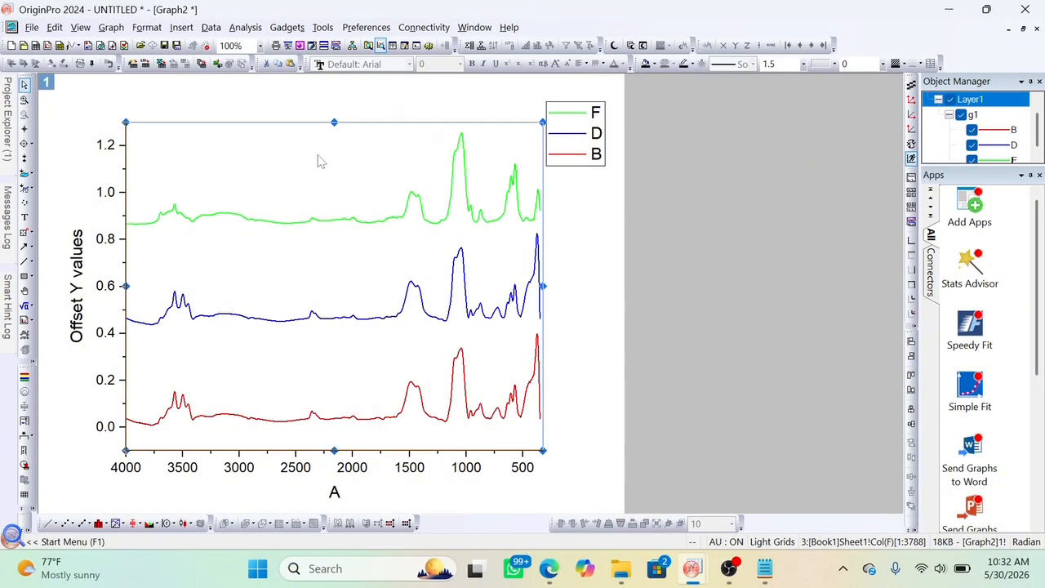
{"action": "left_click", "coordinate": [343, 120]}
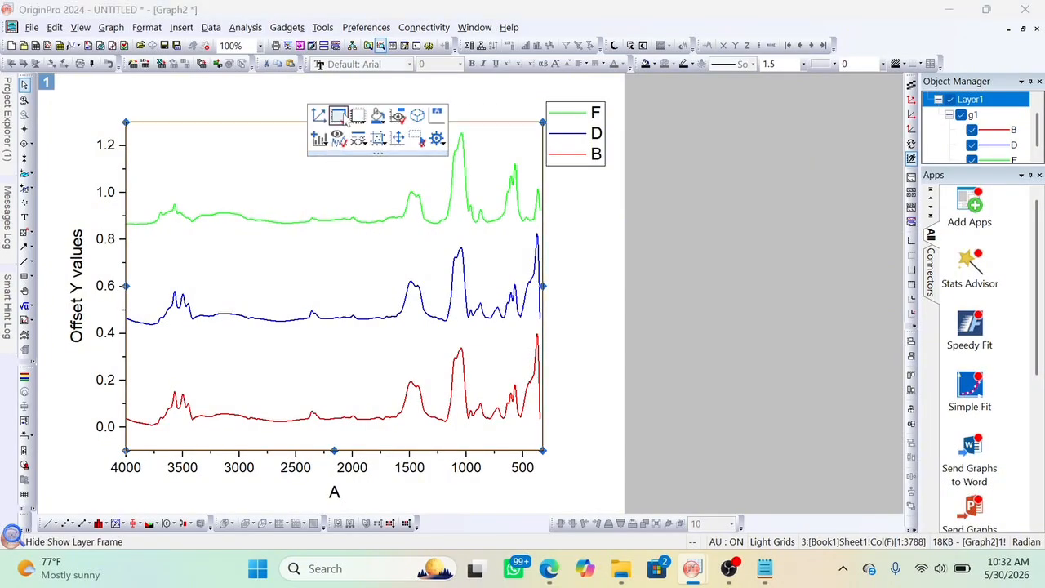
{"action": "left_click", "coordinate": [593, 301]}
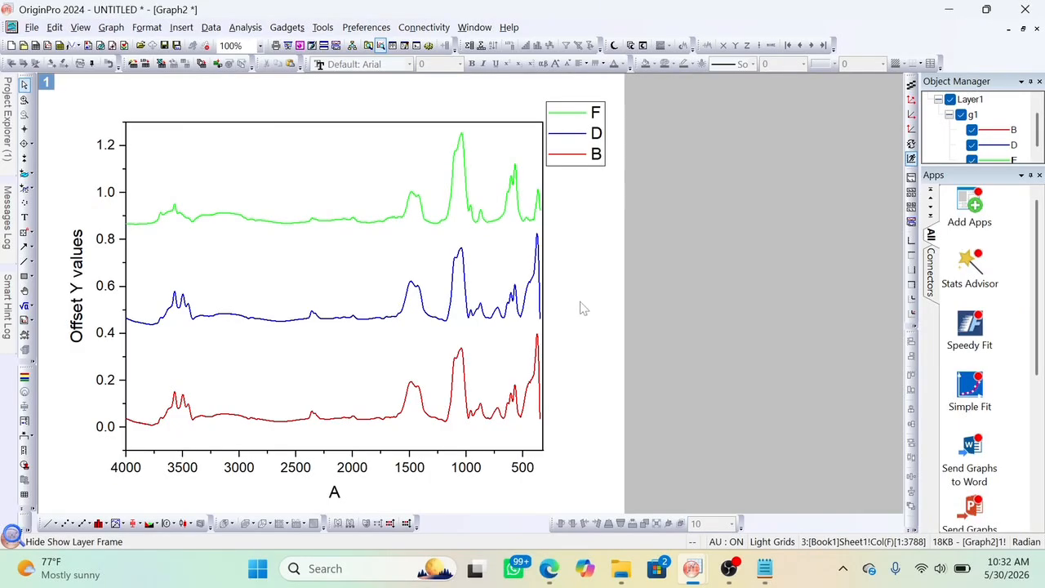
- Retitle the X axis as "Wavenumber (cm-1)" with the -1 set as superscript
{"action": "double_click", "coordinate": [327, 492]}
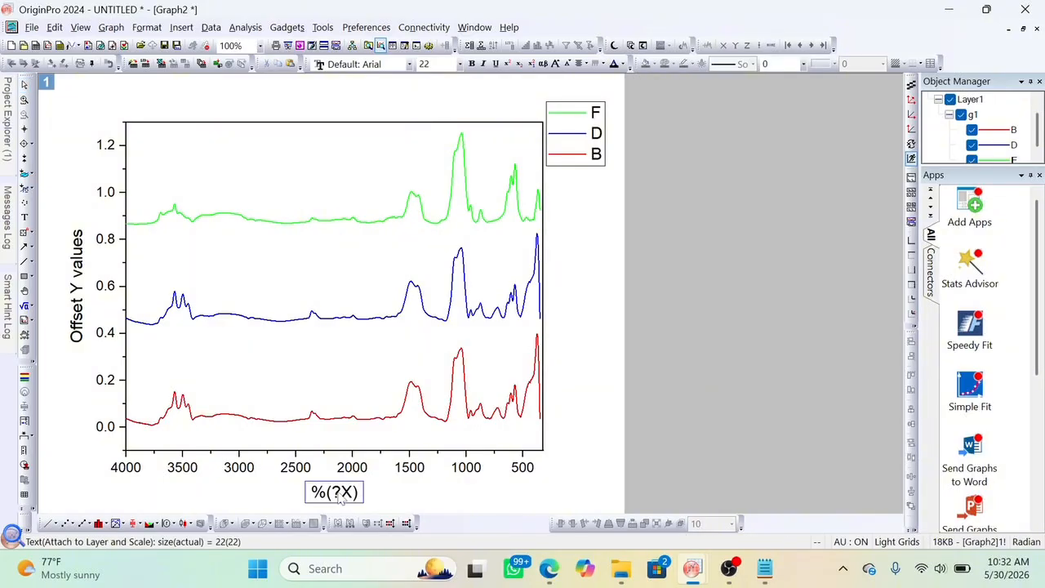
{"action": "key", "text": "BackSpace"}
{"action": "key", "text": "BackSpace"}
{"action": "key", "text": "BackSpace"}
{"action": "key", "text": "BackSpace"}
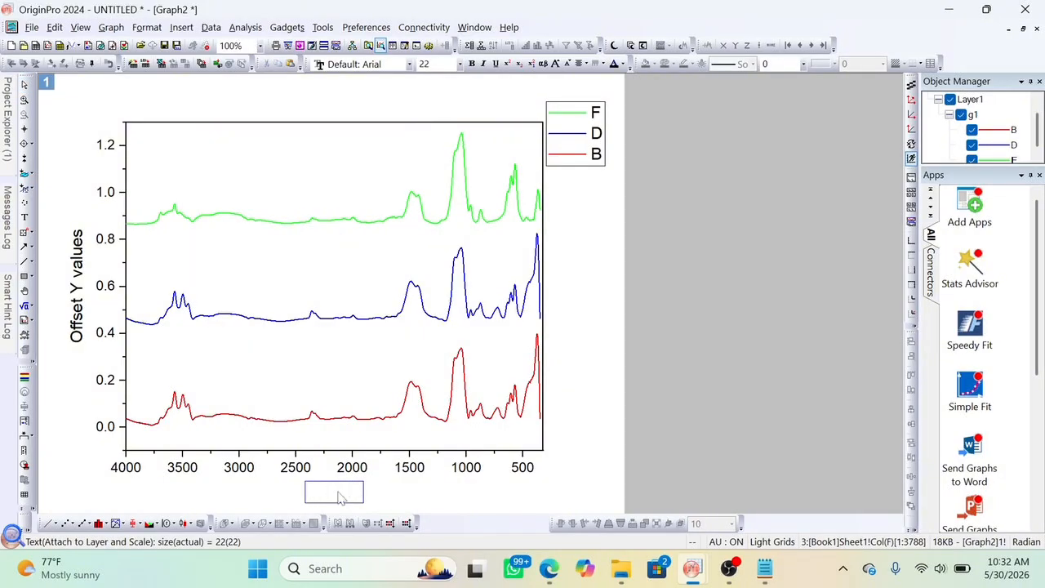
{"action": "type", "text": "Wavenumbe"}
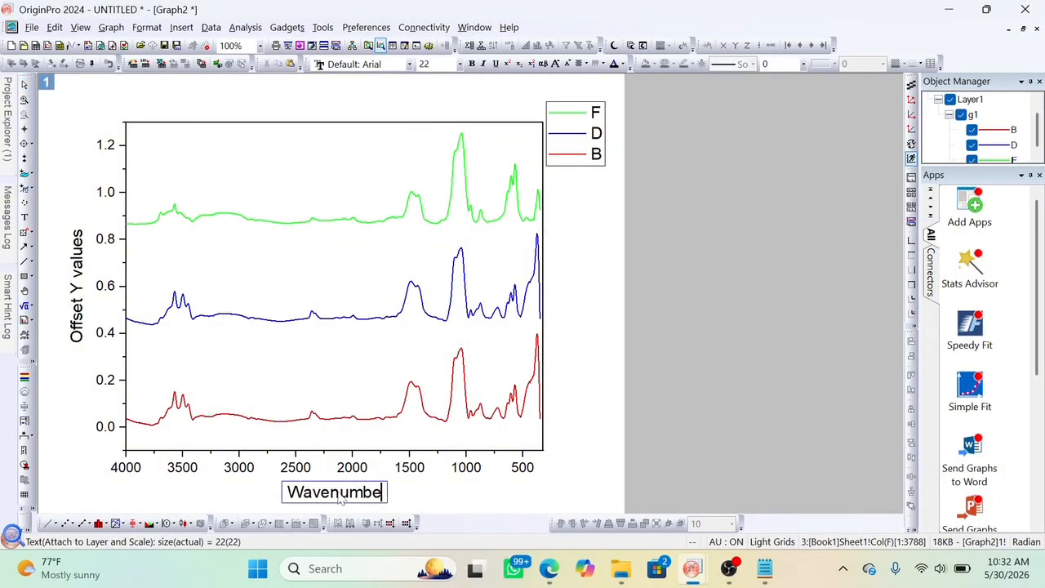
{"action": "type", "text": "r (cm-"}
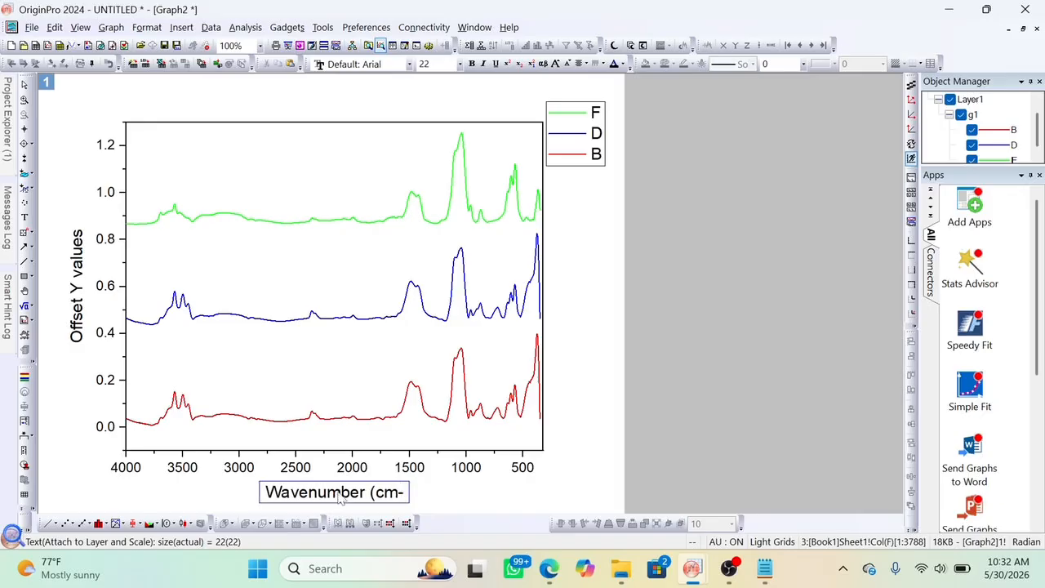
{"action": "type", "text": "1)"}
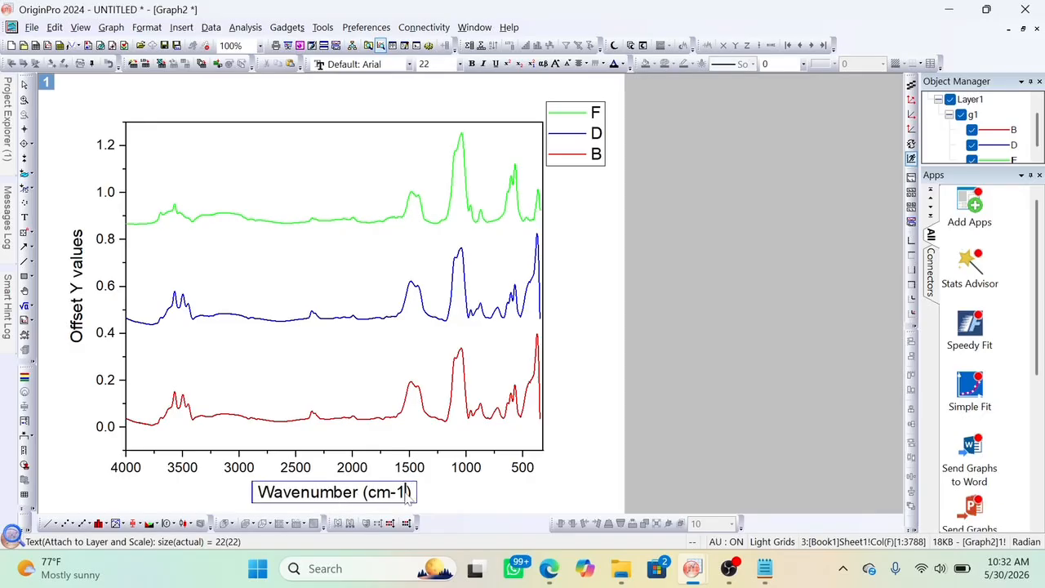
{"action": "left_click_drag", "start_coordinate": [408, 494], "coordinate": [397, 493]}
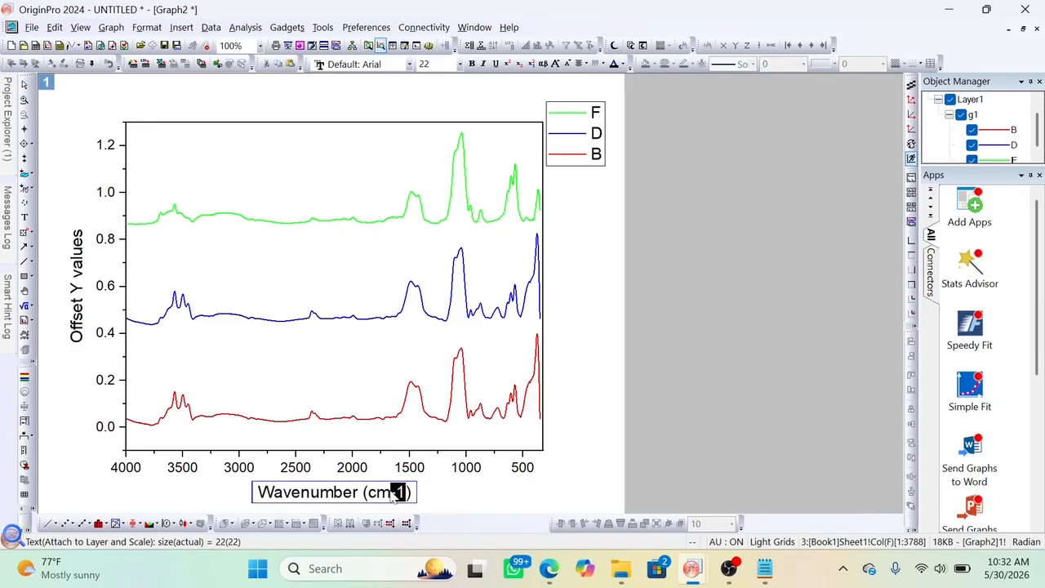
{"action": "left_click", "coordinate": [508, 64]}
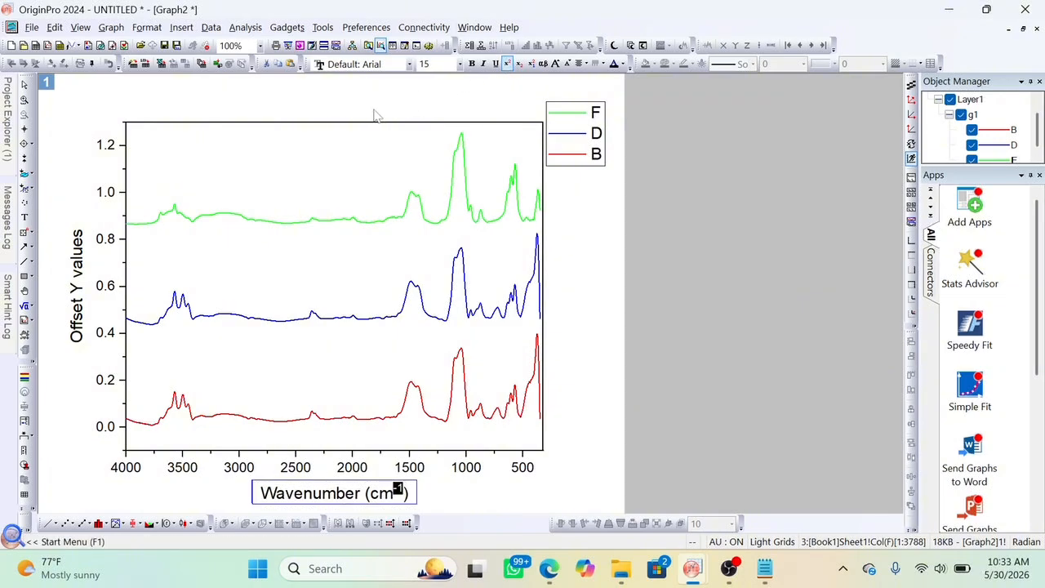
- Replace the Y axis title with "Absorbance"
{"action": "double_click", "coordinate": [85, 270]}
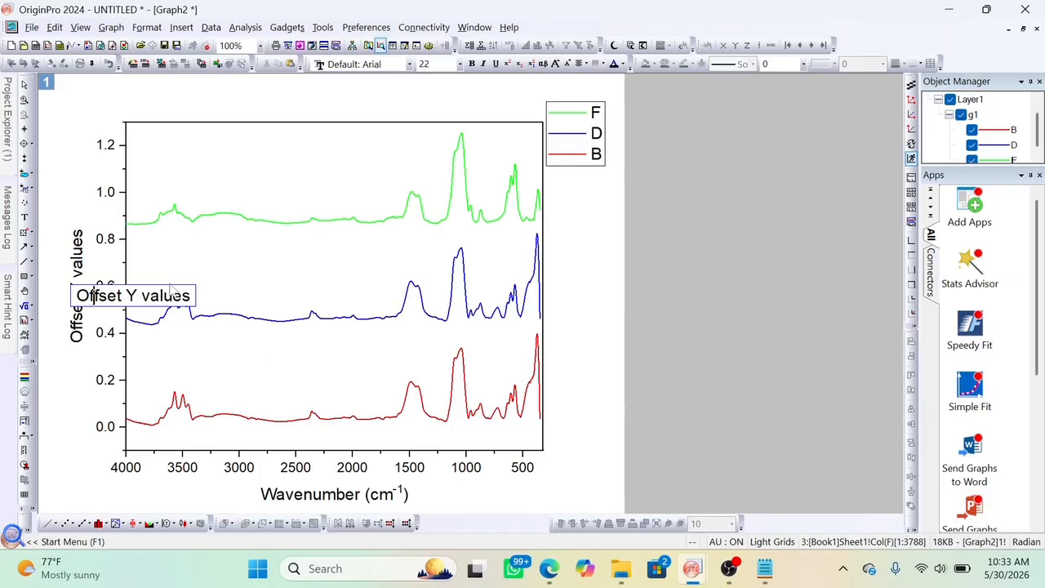
{"action": "key", "text": "BackSpace"}
{"action": "key", "text": "BackSpace"}
{"action": "key", "text": "BackSpace"}
{"action": "key", "text": "BackSpace"}
{"action": "key", "text": "BackSpace"}
{"action": "key", "text": "BackSpace"}
{"action": "key", "text": "BackSpace"}
{"action": "key", "text": "BackSpace"}
{"action": "key", "text": "BackSpace"}
{"action": "key", "text": "BackSpace"}
{"action": "key", "text": "BackSpace"}
{"action": "key", "text": "BackSpace"}
{"action": "key", "text": "BackSpace"}
{"action": "key", "text": "BackSpace"}
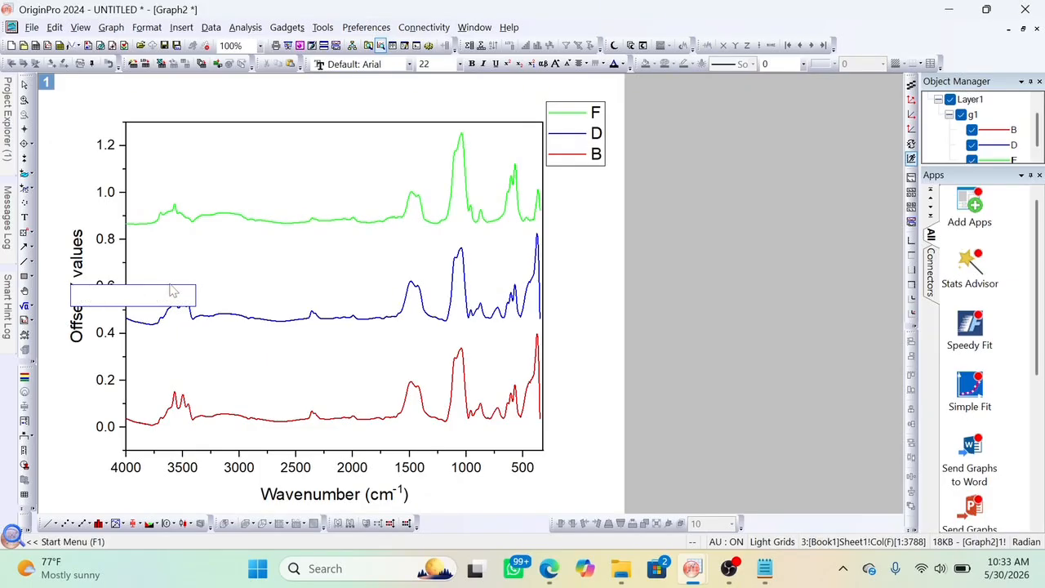
{"action": "type", "text": "Absorbance"}
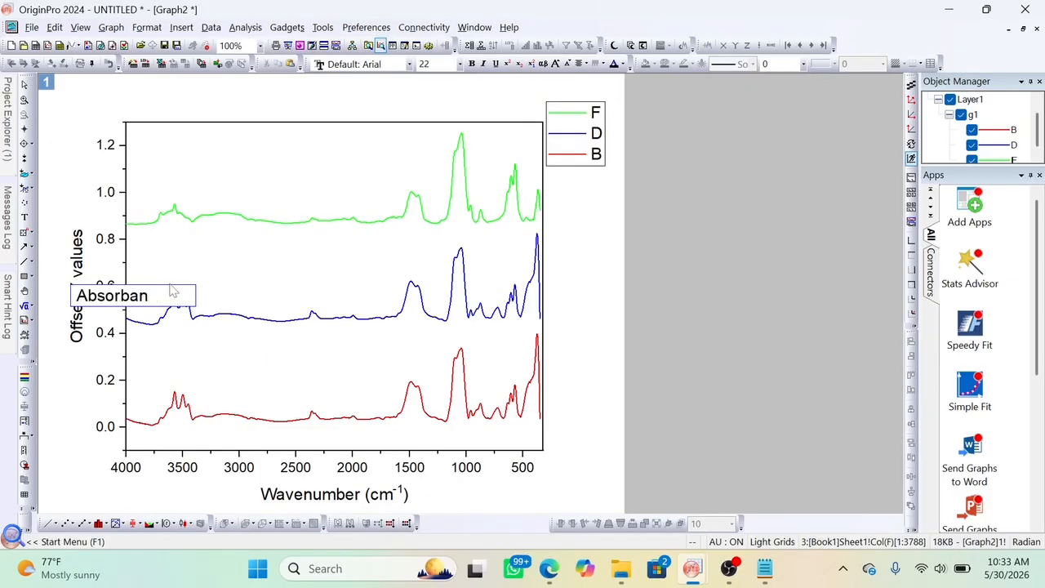
{"action": "left_click", "coordinate": [575, 334]}
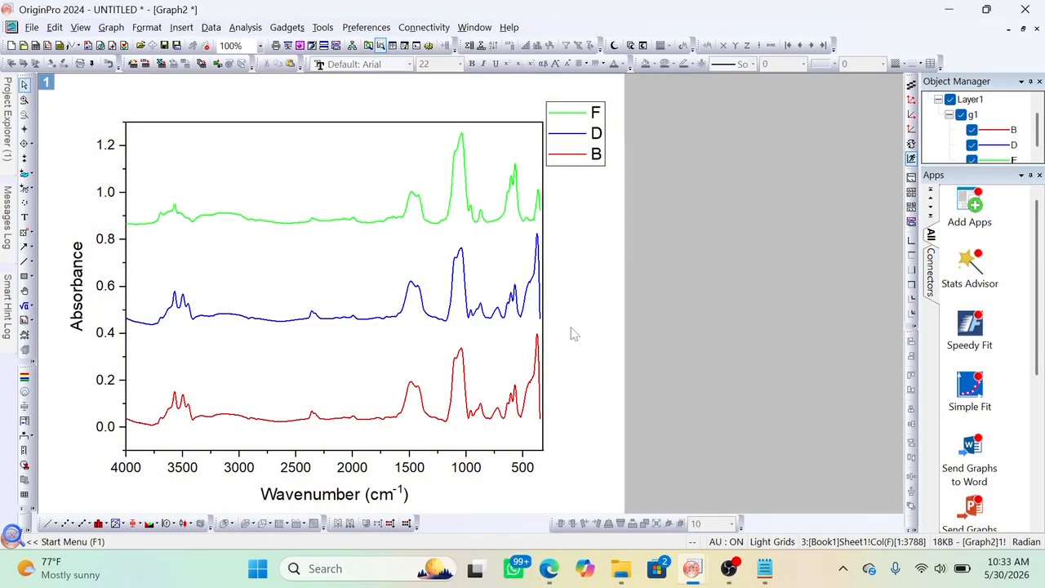
- Rename the red curve's legend entry as ZnO
{"action": "double_click", "coordinate": [598, 155]}
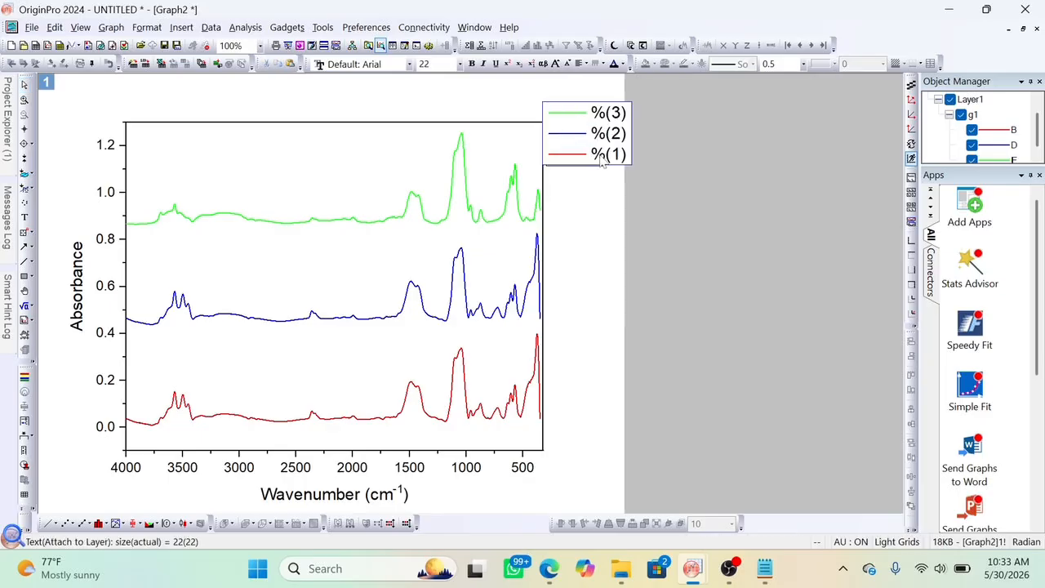
{"action": "left_click", "coordinate": [635, 147]}
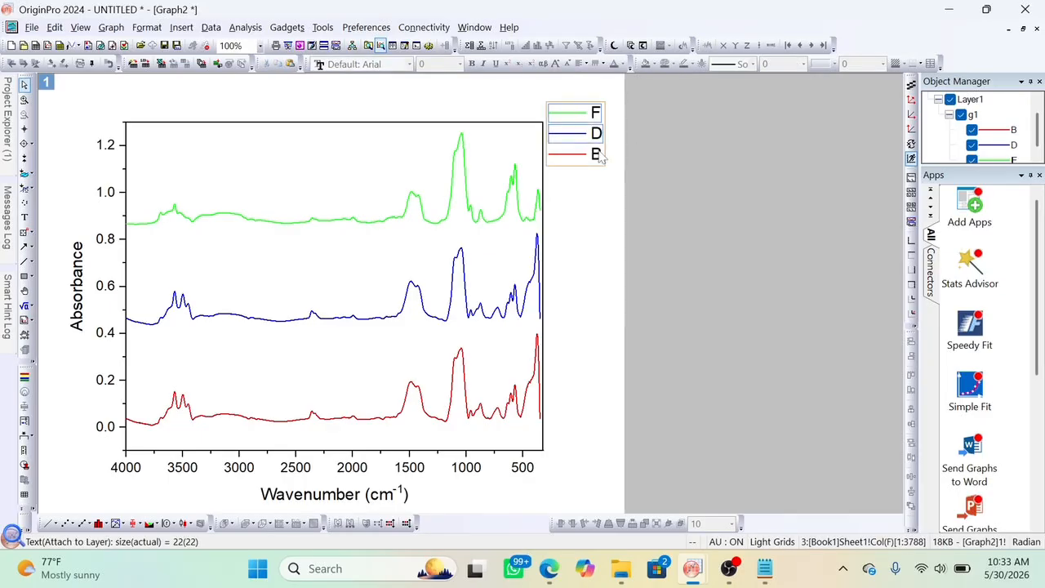
{"action": "double_click", "coordinate": [601, 158]}
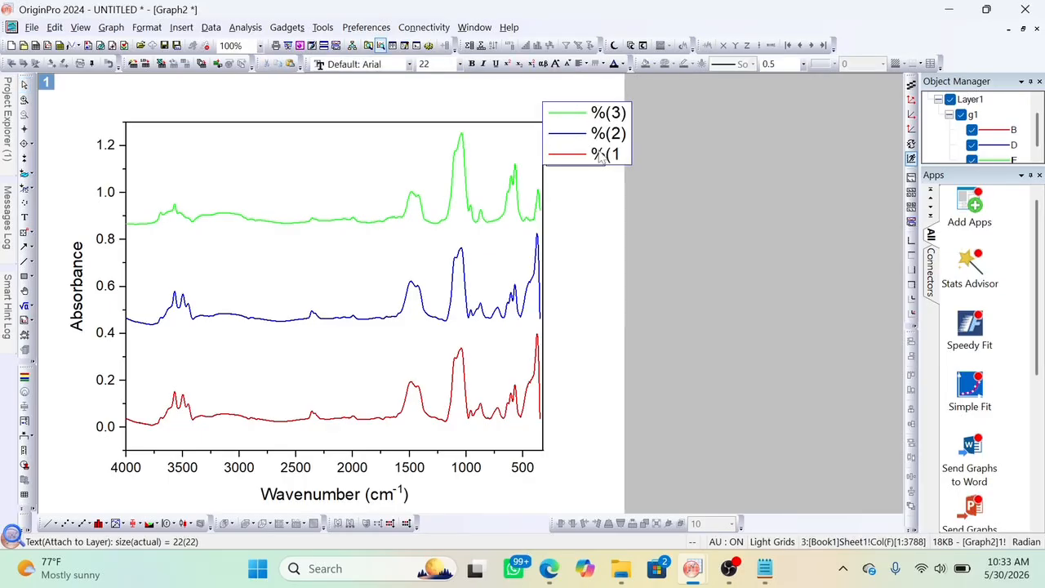
{"action": "key", "text": "BackSpace"}
{"action": "key", "text": "BackSpace"}
{"action": "key", "text": "BackSpace"}
{"action": "type", "text": "Z"}
- Rename the blue curve's legend entry as HAp-ZnO
{"action": "key", "text": "BackSpace"}
{"action": "key", "text": "BackSpace"}
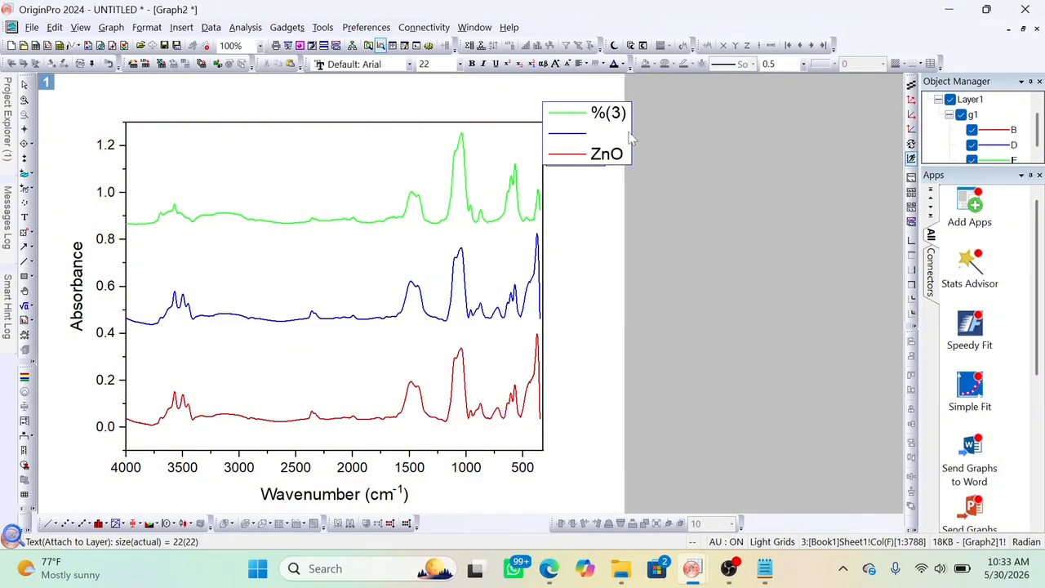
{"action": "type", "text": "HAp-"}
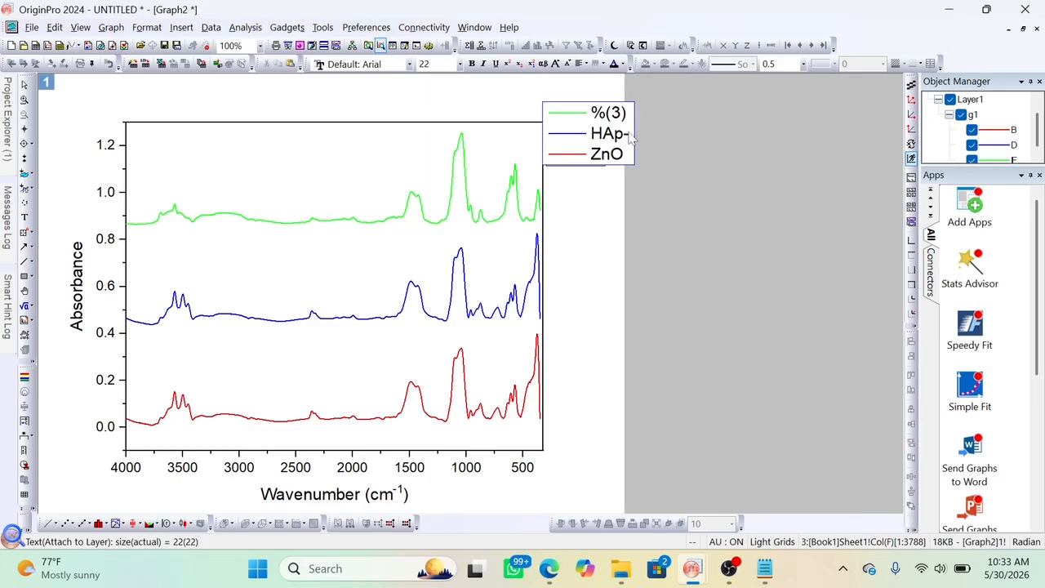
{"action": "type", "text": "ZnO"}
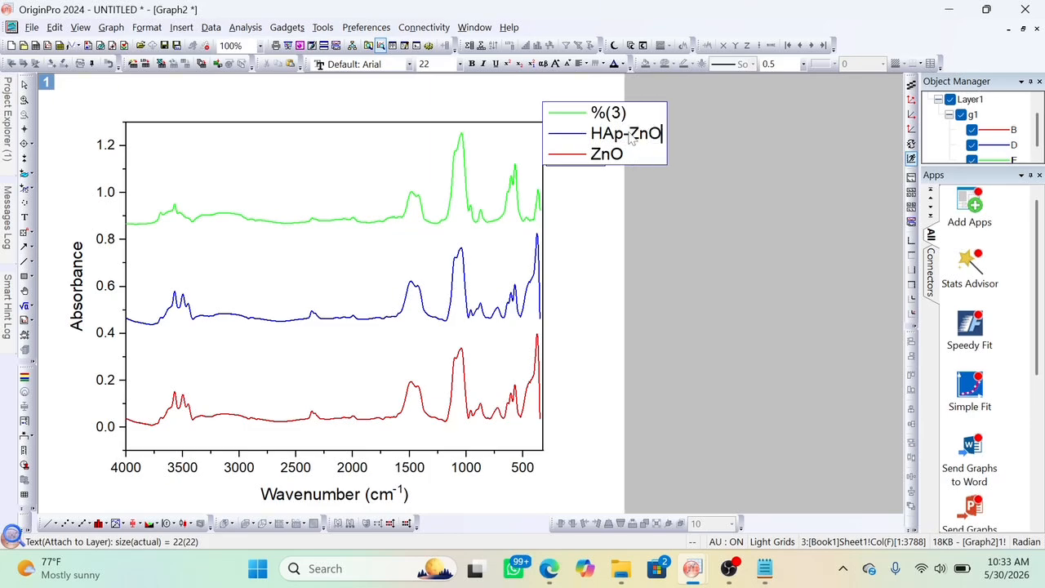
- Rename the green curve's legend entry as HAp and finish editing the legend
{"action": "key", "text": "BackSpace"}
{"action": "key", "text": "BackSpace"}
{"action": "key", "text": "BackSpace"}
{"action": "key", "text": "BackSpace"}
{"action": "type", "text": "HAp"}
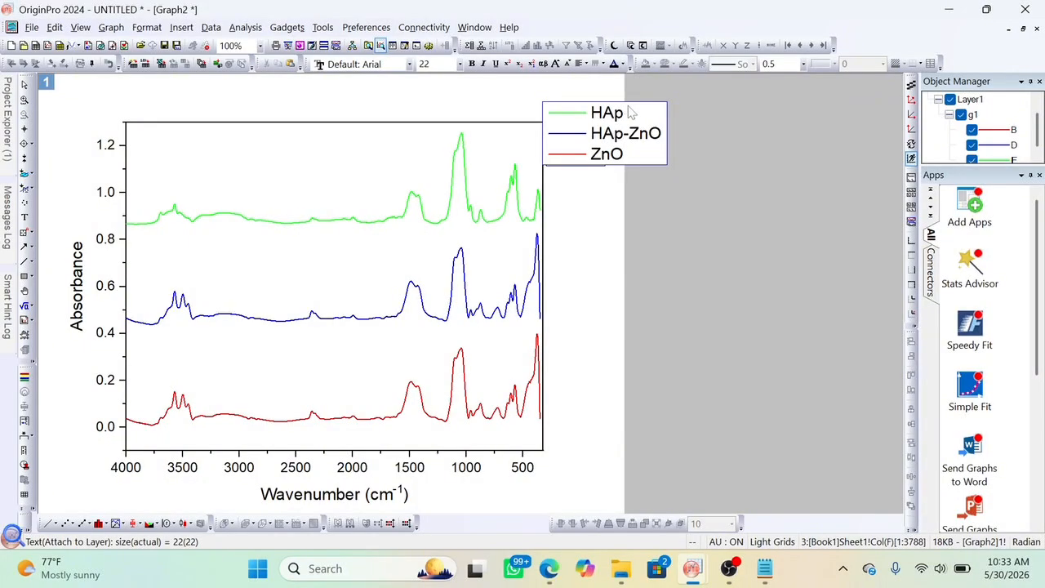
{"action": "left_click", "coordinate": [610, 277]}
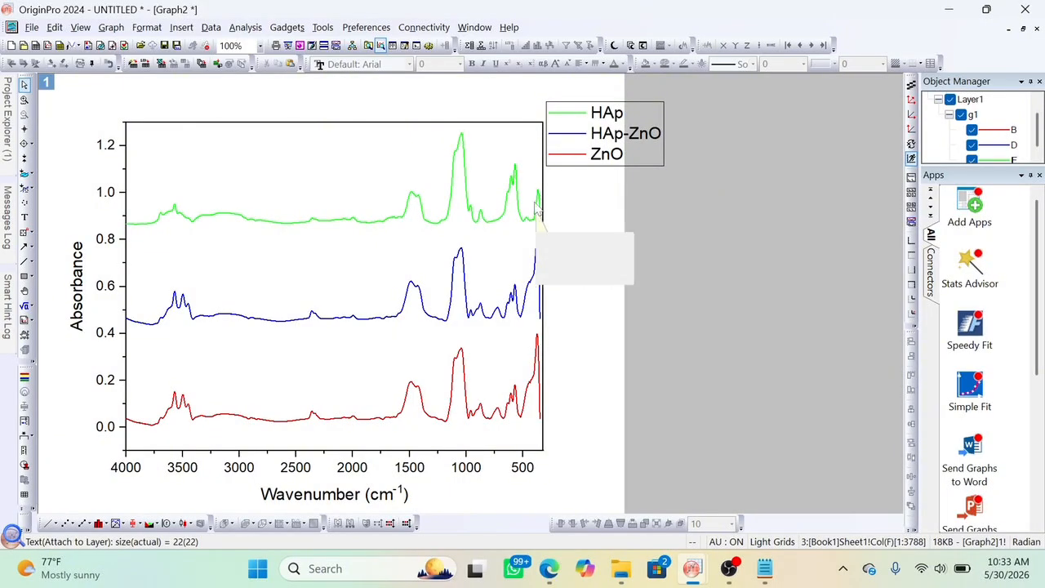
- Inspect the data point coordinates around the low-wavenumber peaks of the HAp-ZnO and ZnO curves
{"action": "mouse_move", "coordinate": [543, 229]}
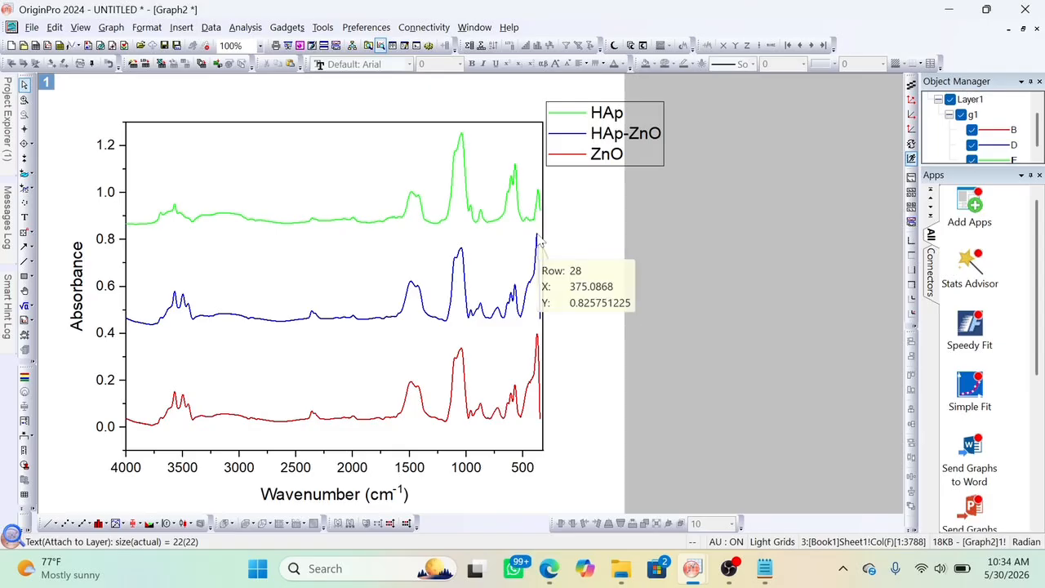
{"action": "mouse_move", "coordinate": [532, 280]}
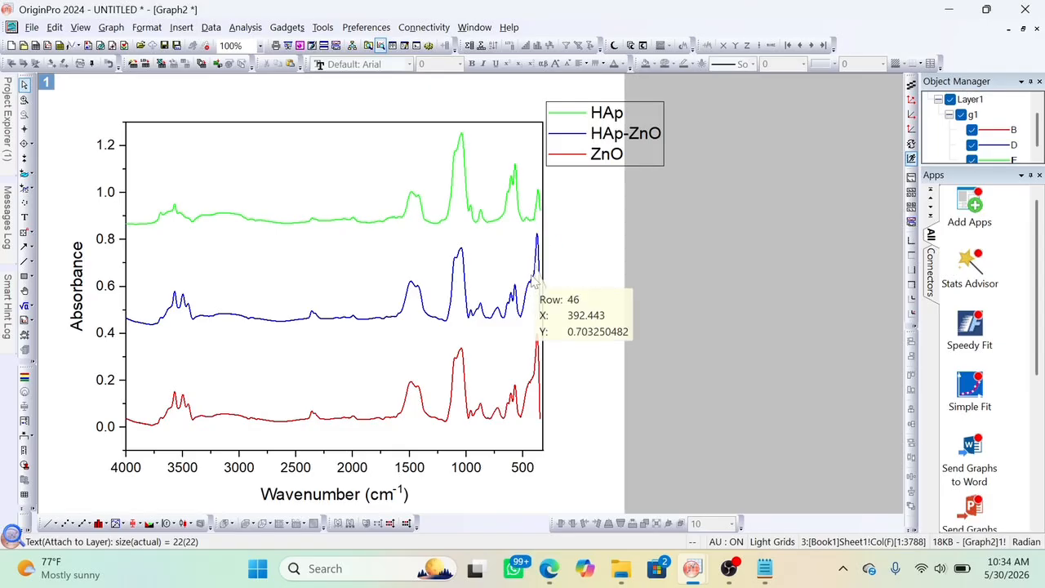
{"action": "mouse_move", "coordinate": [523, 413]}
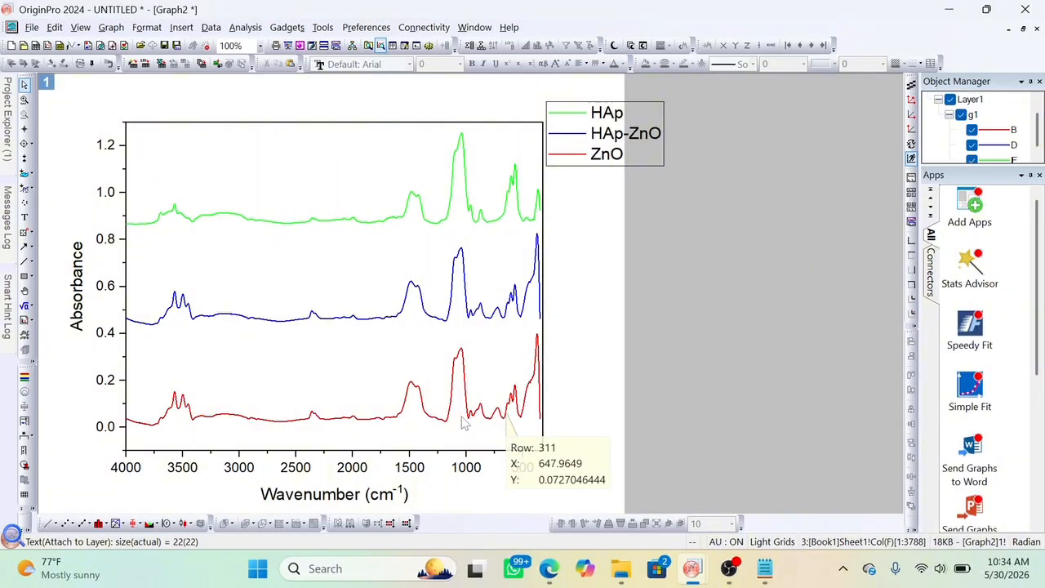
{"action": "mouse_move", "coordinate": [541, 350]}
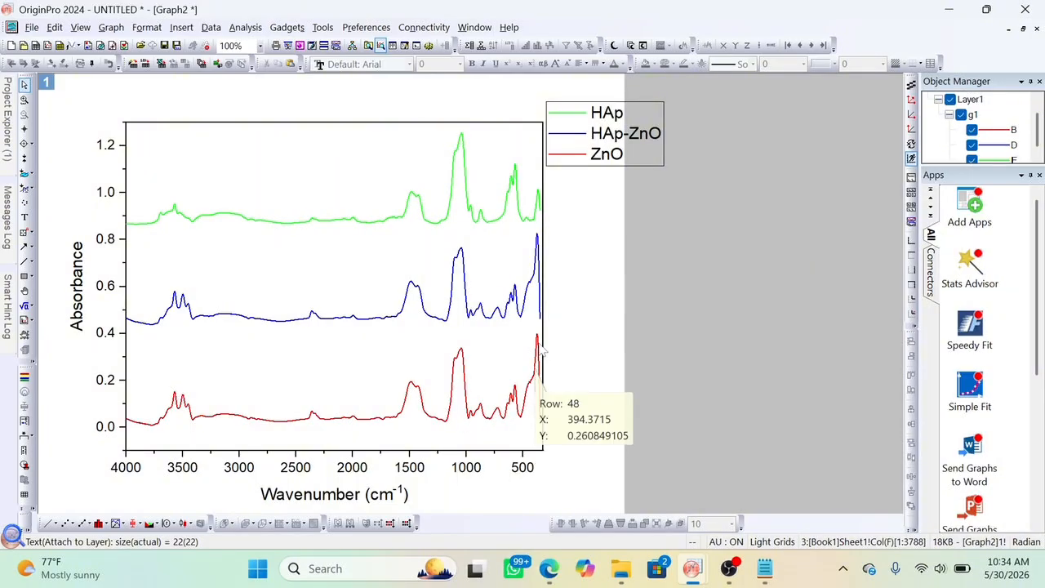
{"action": "mouse_move", "coordinate": [541, 371]}
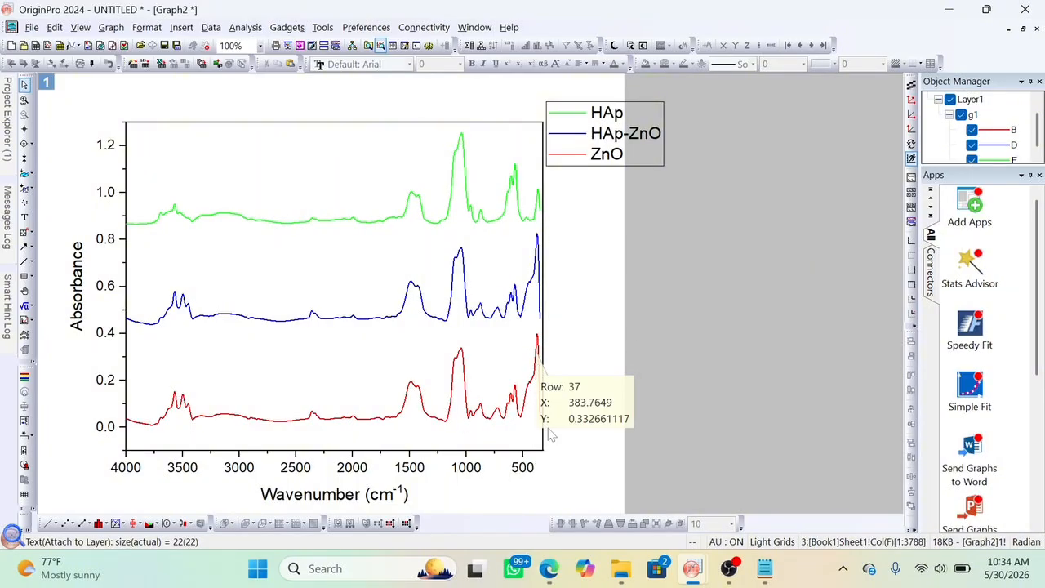